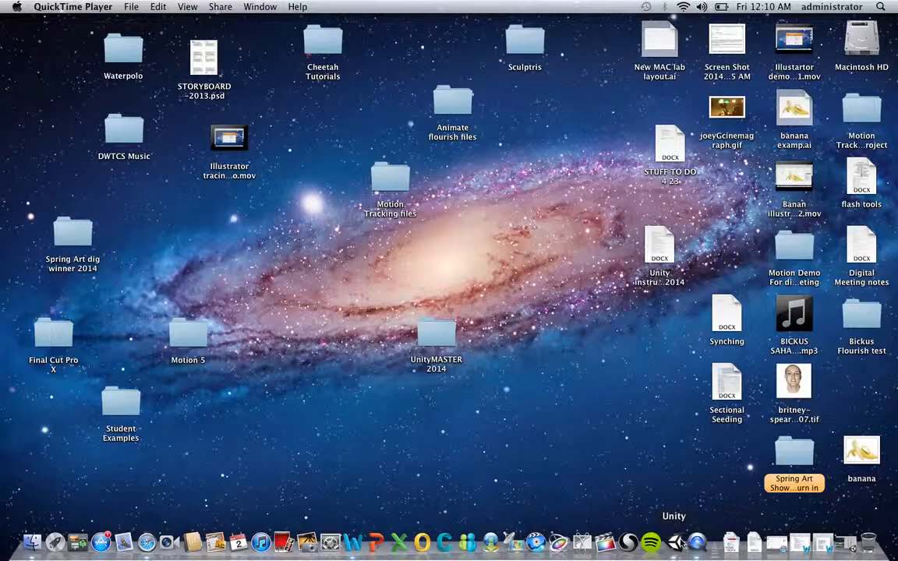
Switch to Unity, dismiss the welcome window and create a new empty scene in the Island Demo project
{"action": "left_click", "coordinate": [675, 544]}
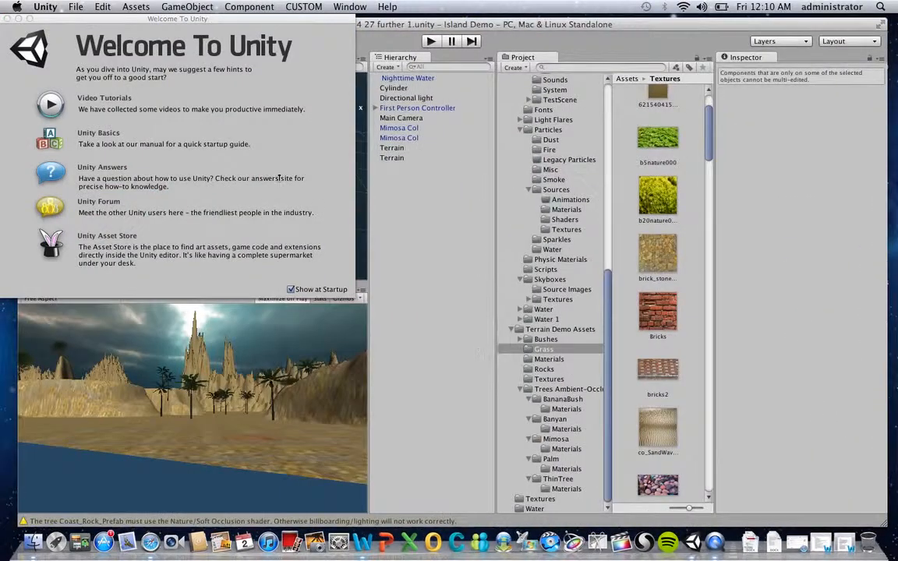
{"action": "left_click", "coordinate": [7, 18]}
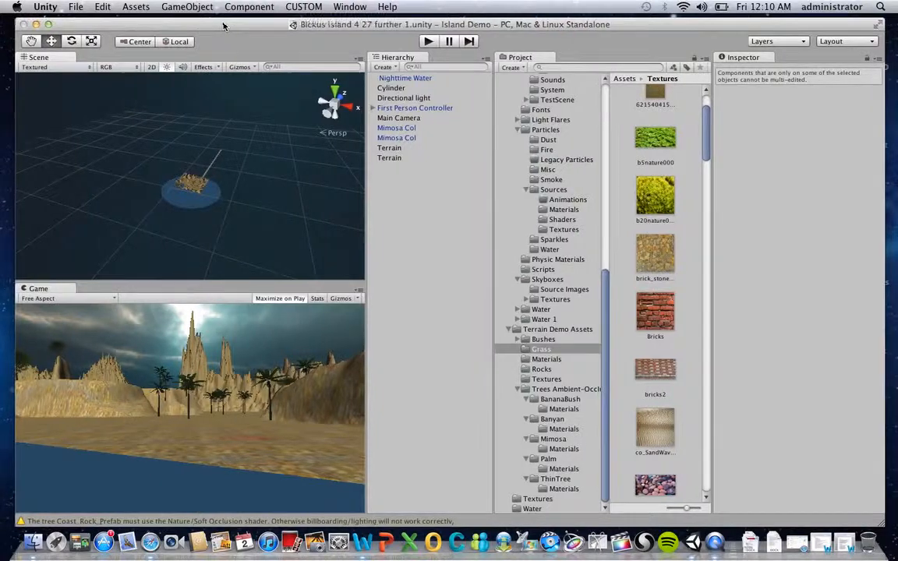
{"action": "left_click_drag", "start_coordinate": [225, 26], "coordinate": [218, 25]}
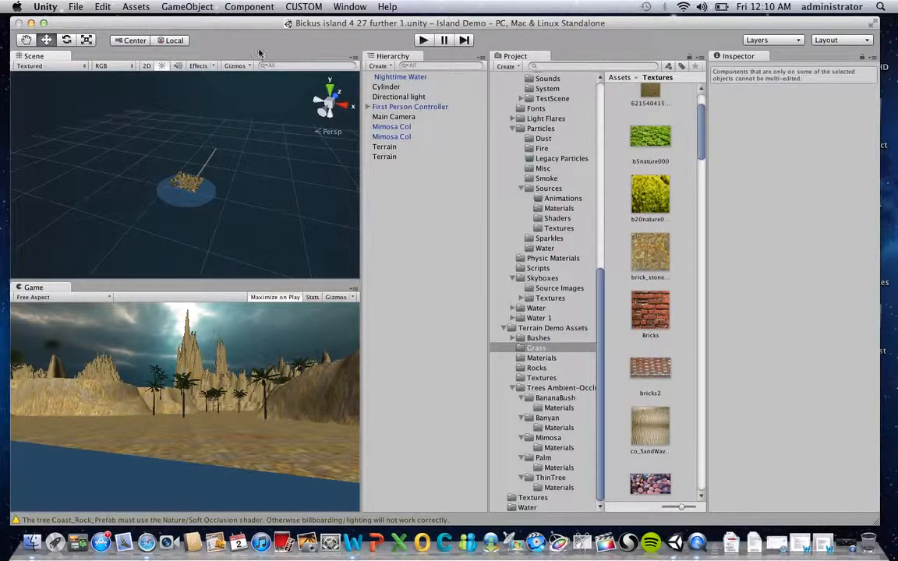
{"action": "left_click", "coordinate": [75, 6]}
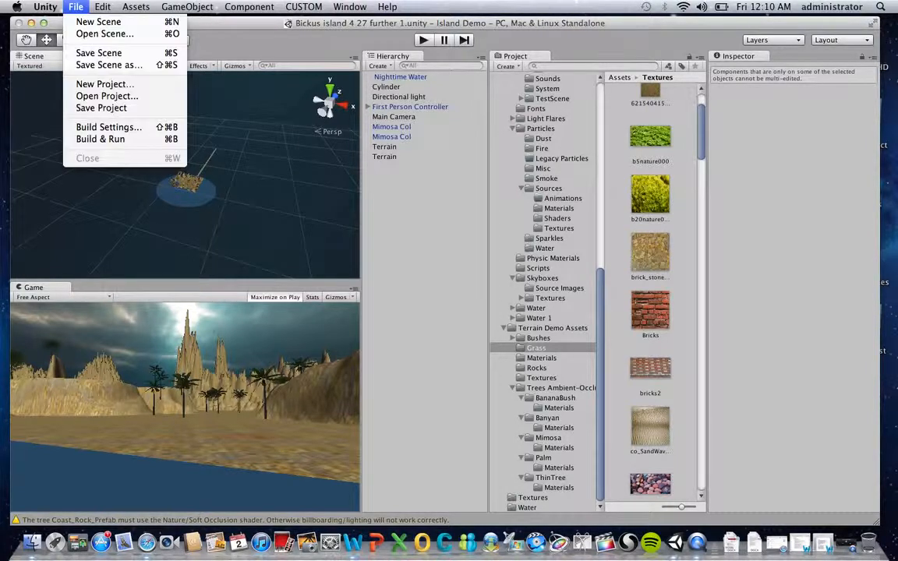
{"action": "left_click", "coordinate": [95, 22]}
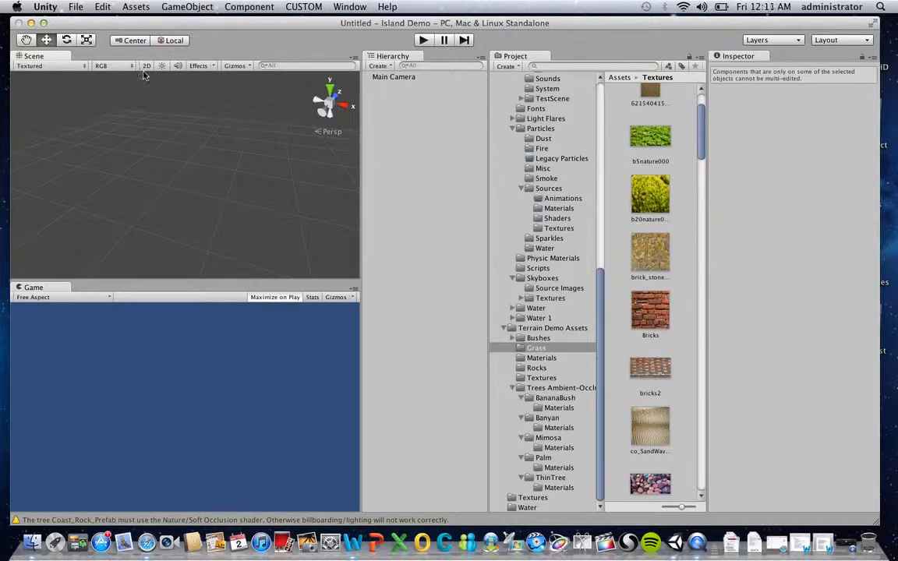
Start saving the scene under a new name, choosing the Assets folder in UnityMASTER2014 > Island Demo on the Desktop as its location
{"action": "left_click", "coordinate": [77, 6]}
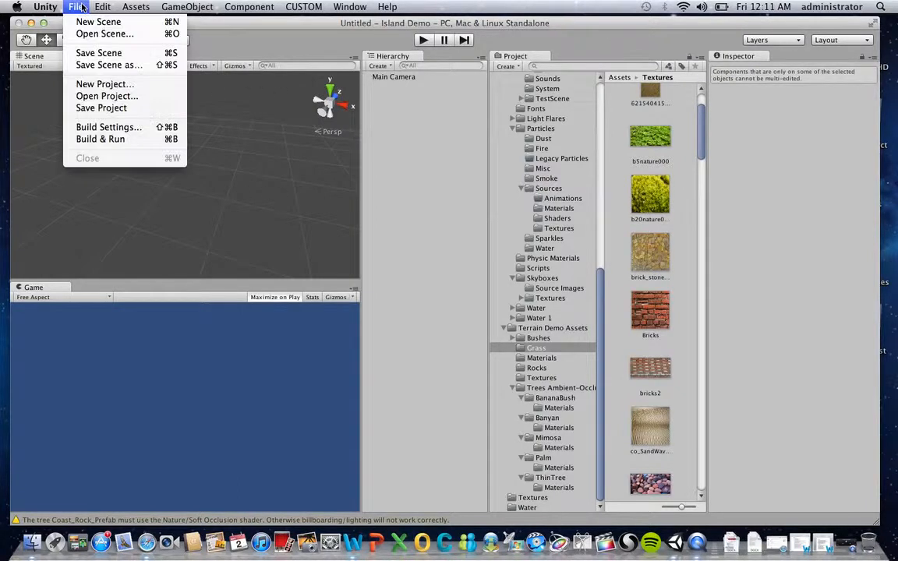
{"action": "left_click", "coordinate": [102, 65]}
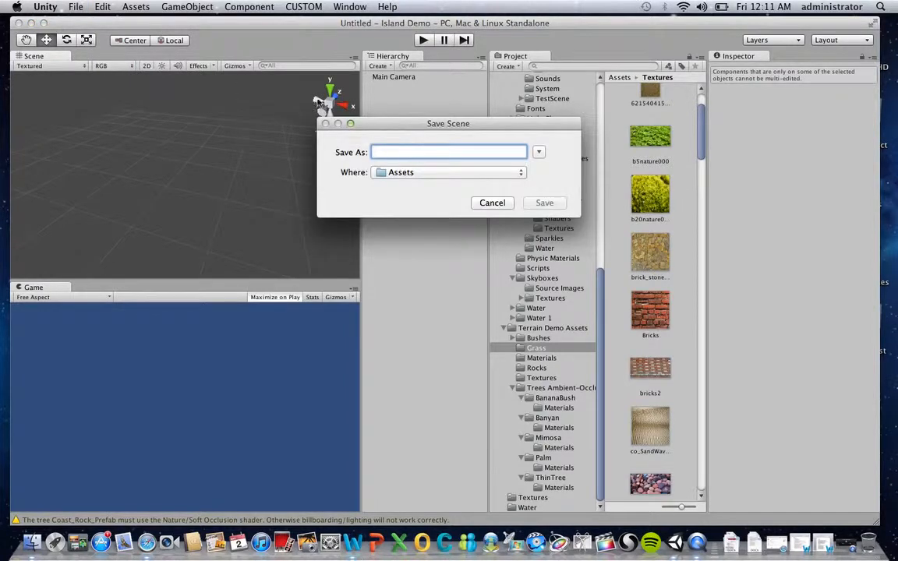
{"action": "left_click", "coordinate": [538, 152]}
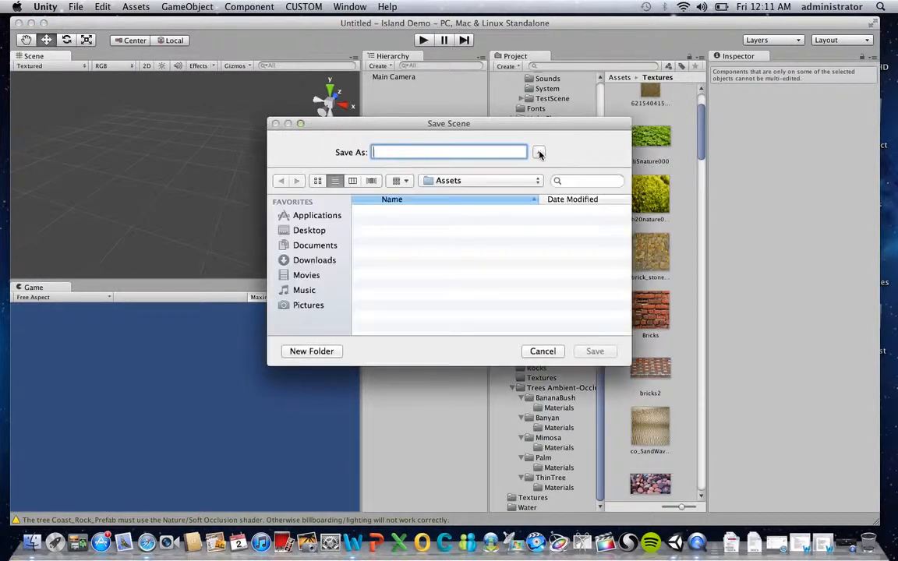
{"action": "left_click", "coordinate": [305, 230]}
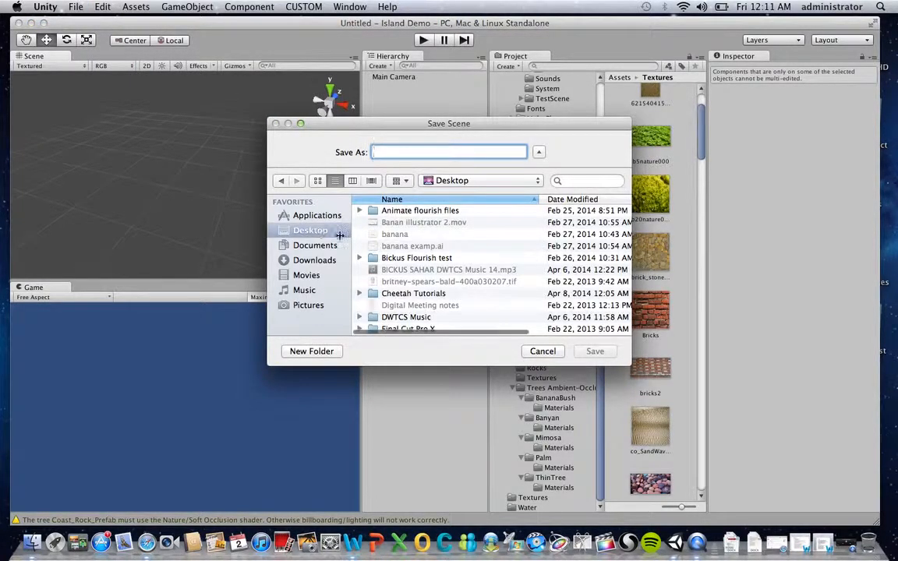
{"action": "scroll", "coordinate": [434, 286], "scroll_direction": "down", "scroll_amount": 10}
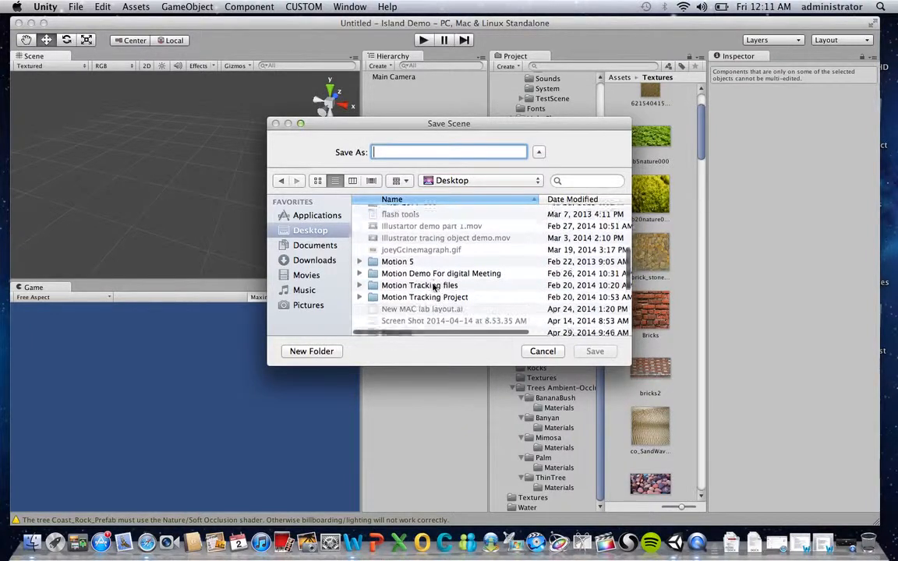
{"action": "scroll", "coordinate": [433, 286], "scroll_direction": "down", "scroll_amount": 5}
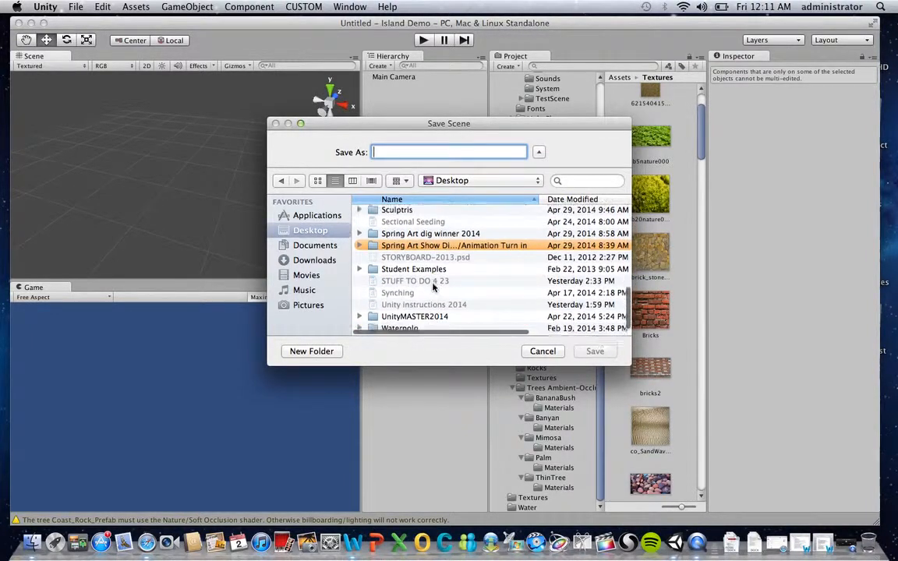
{"action": "double_click", "coordinate": [421, 317]}
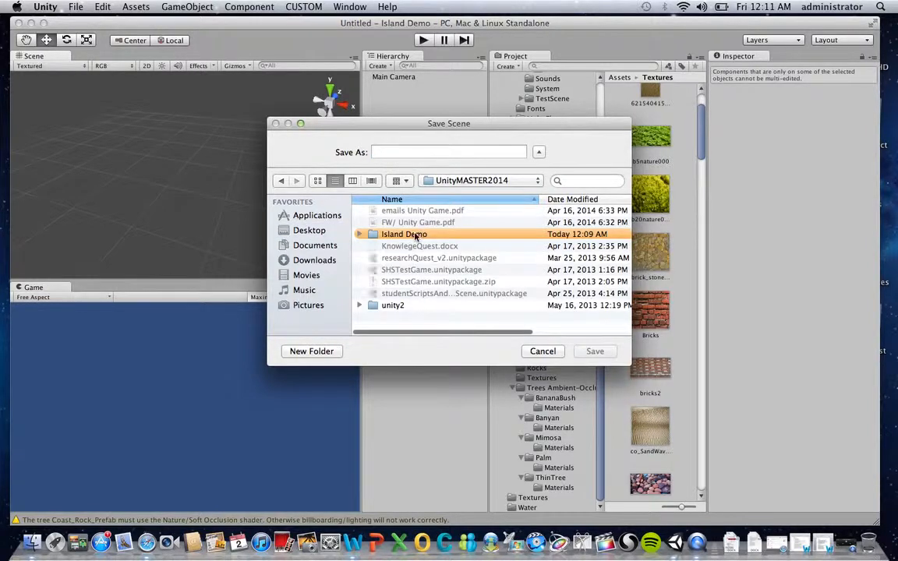
{"action": "double_click", "coordinate": [414, 236]}
{"action": "scroll", "coordinate": [429, 251], "scroll_direction": "down", "scroll_amount": 5}
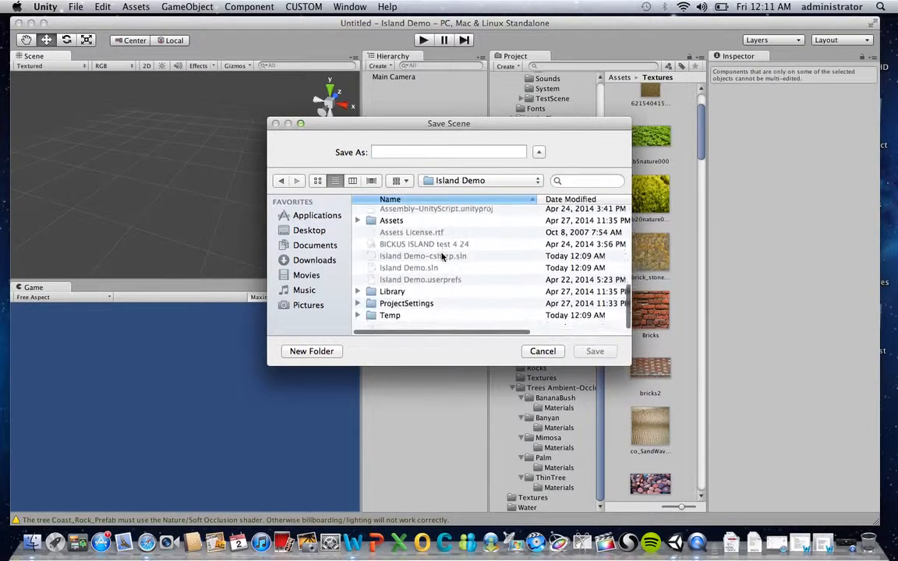
{"action": "double_click", "coordinate": [371, 235]}
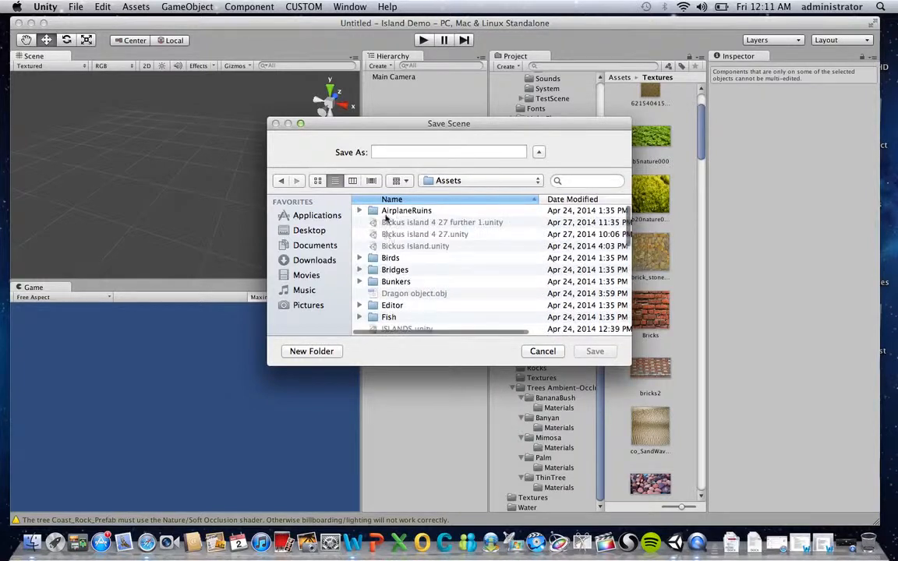
Name the scene "Bickus island 5 1 14" and save it
{"action": "left_click", "coordinate": [401, 152]}
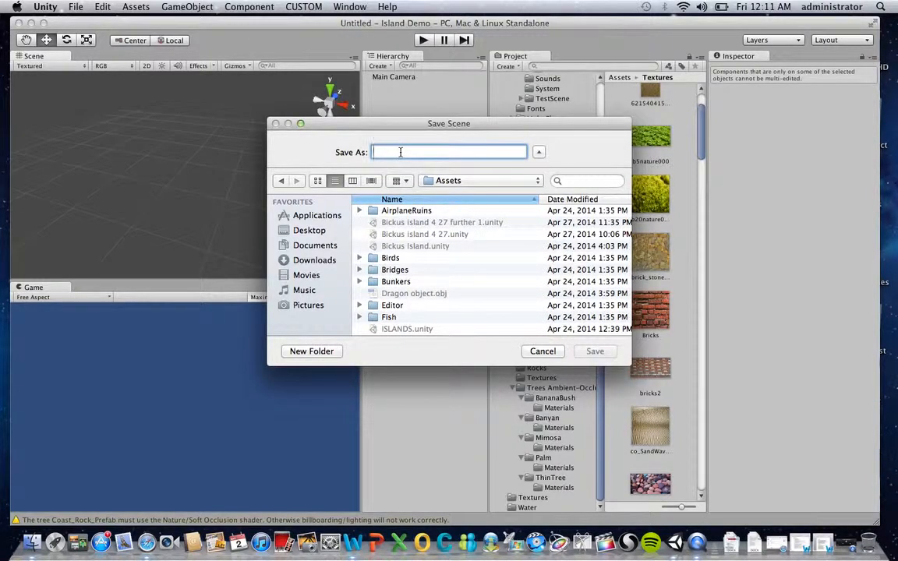
{"action": "type", "text": "Bickus"}
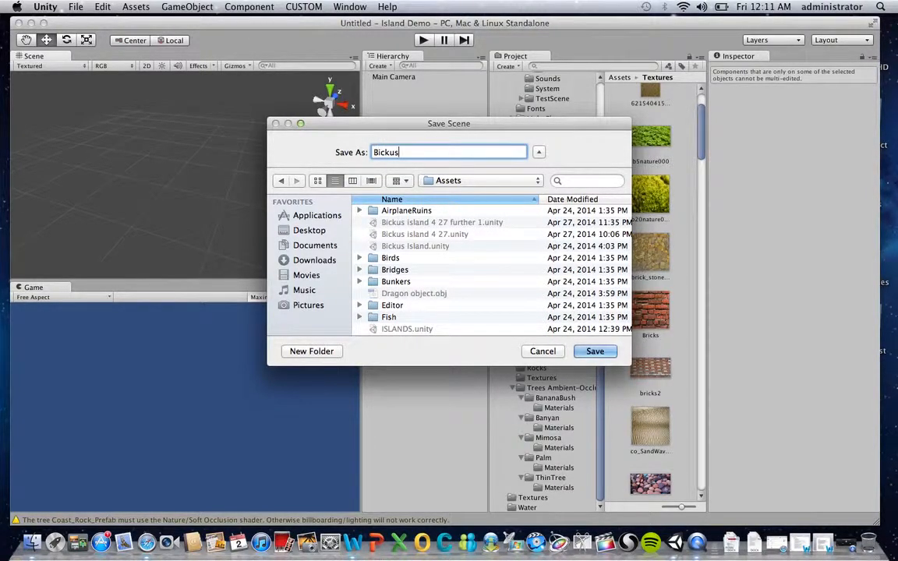
{"action": "type", "text": " island 5 1 14"}
{"action": "left_click", "coordinate": [594, 351]}
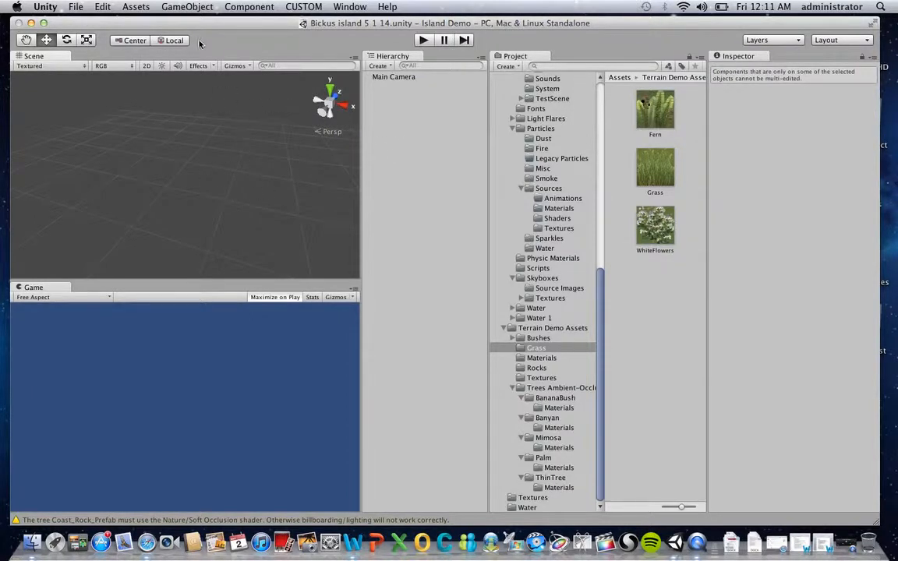
Add a Terrain object to the scene
{"action": "left_click", "coordinate": [190, 8]}
{"action": "mouse_move", "coordinate": [195, 35]}
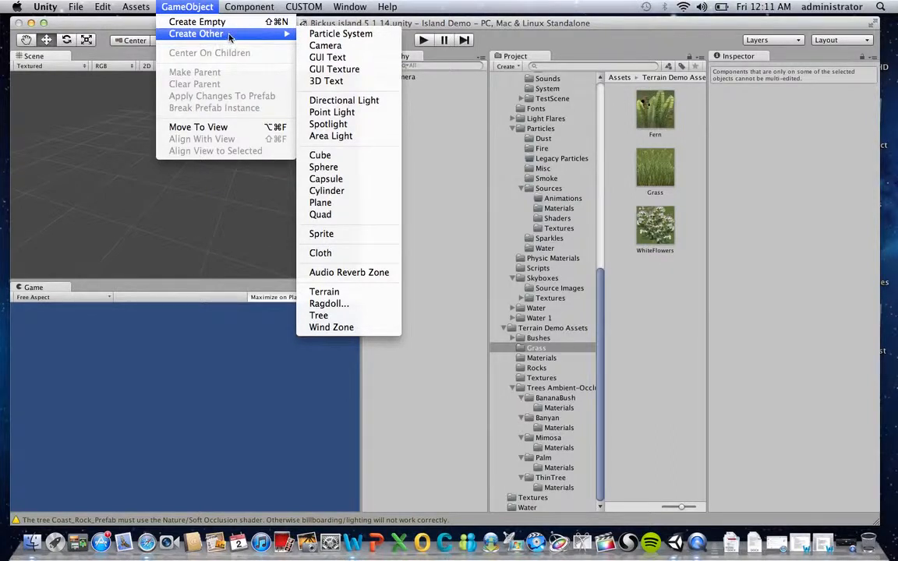
{"action": "left_click", "coordinate": [324, 291]}
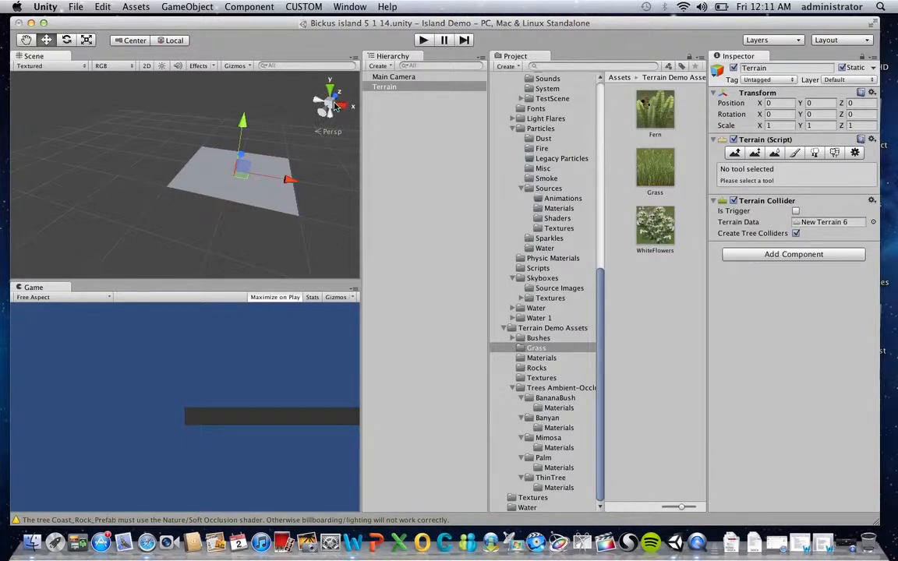
Examine the terrain from the side, back and top views, finishing with the top view centred on the terrain
{"action": "left_click", "coordinate": [338, 105]}
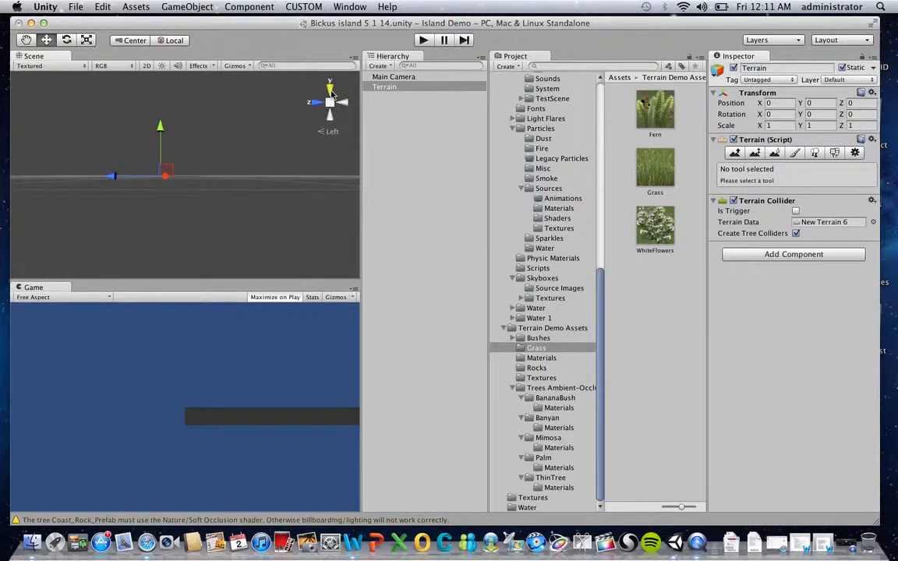
{"action": "left_click", "coordinate": [330, 90]}
{"action": "left_click", "coordinate": [330, 113]}
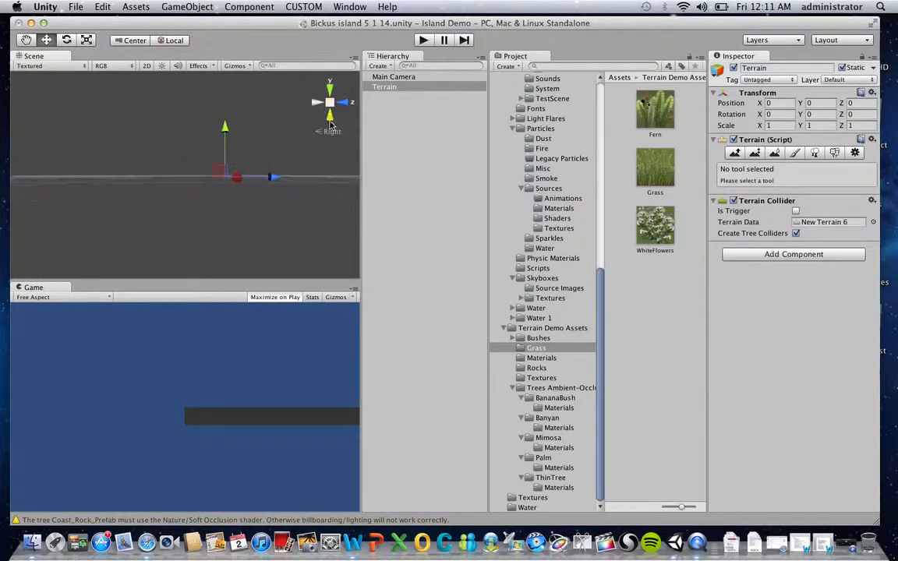
{"action": "left_click", "coordinate": [330, 118]}
{"action": "left_click", "coordinate": [329, 92]}
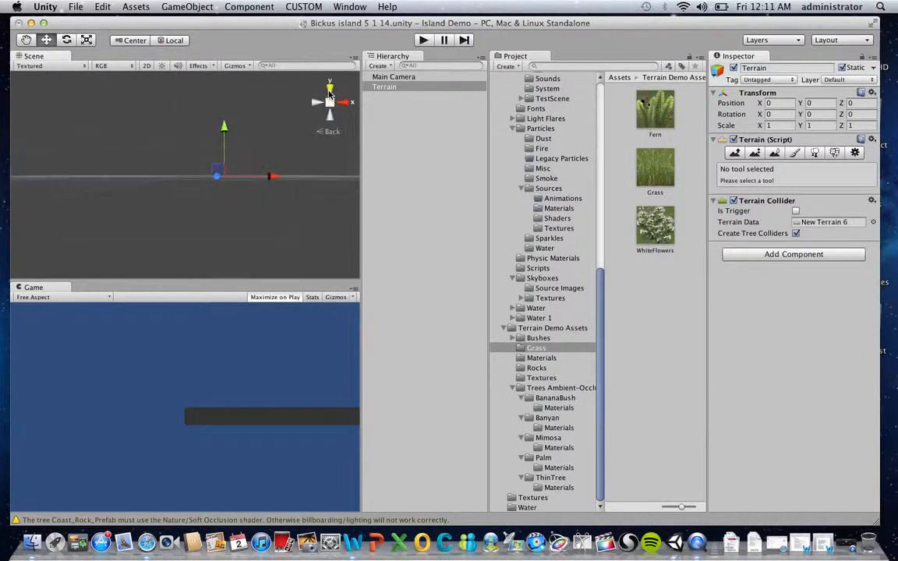
{"action": "left_click", "coordinate": [329, 92]}
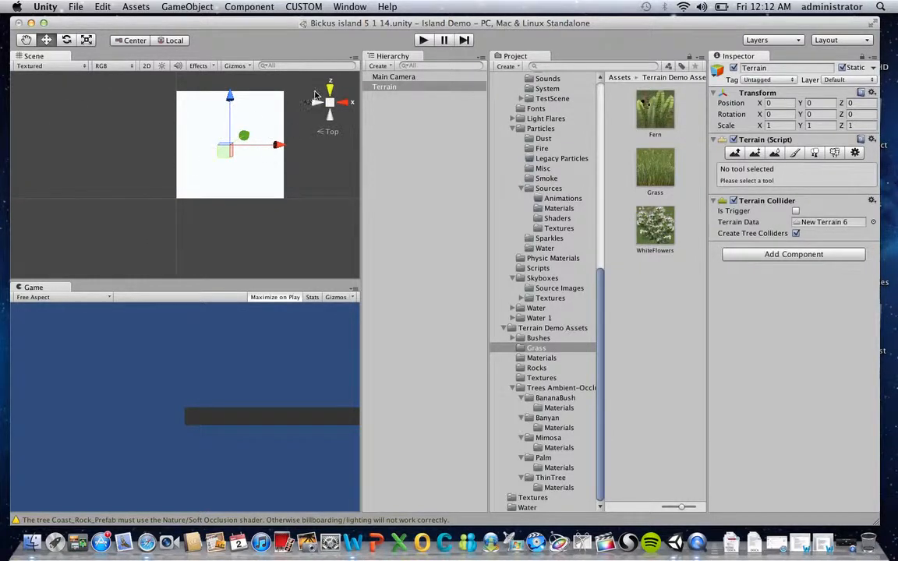
{"action": "left_click", "coordinate": [318, 106]}
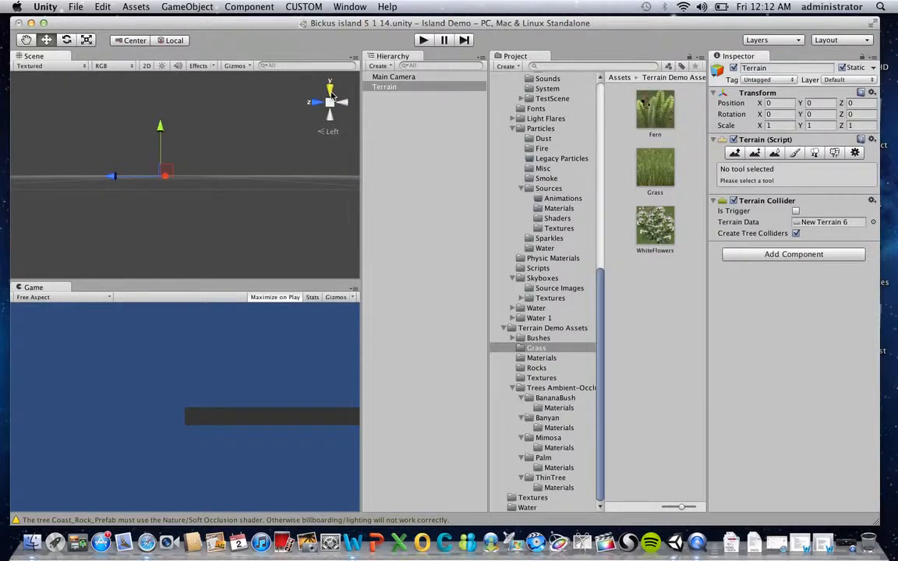
{"action": "left_click", "coordinate": [330, 92]}
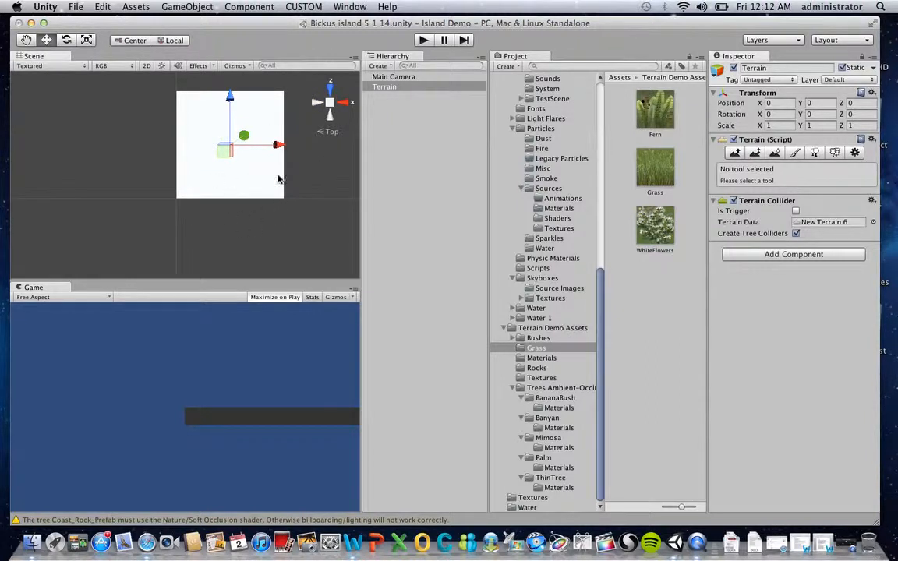
{"action": "left_click", "coordinate": [26, 40]}
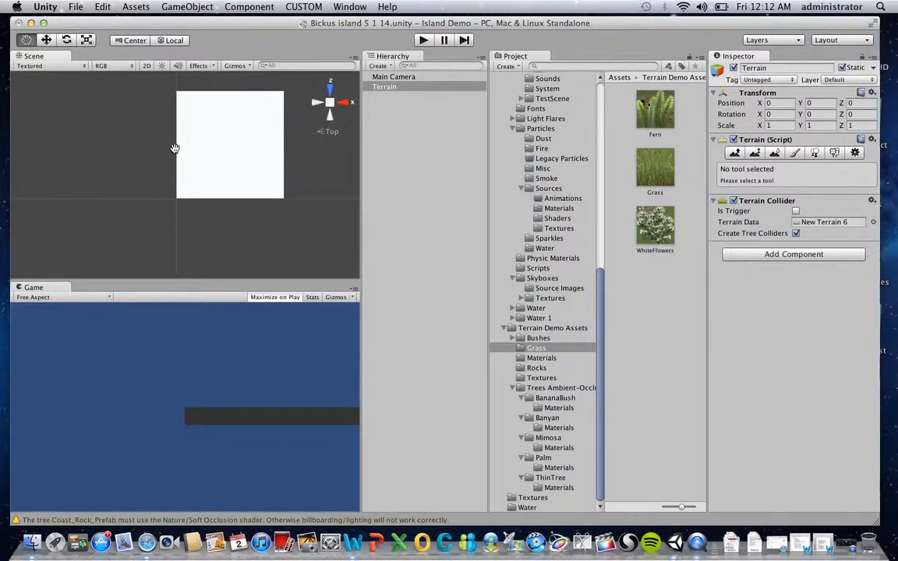
{"action": "left_click_drag", "start_coordinate": [174, 148], "coordinate": [136, 173]}
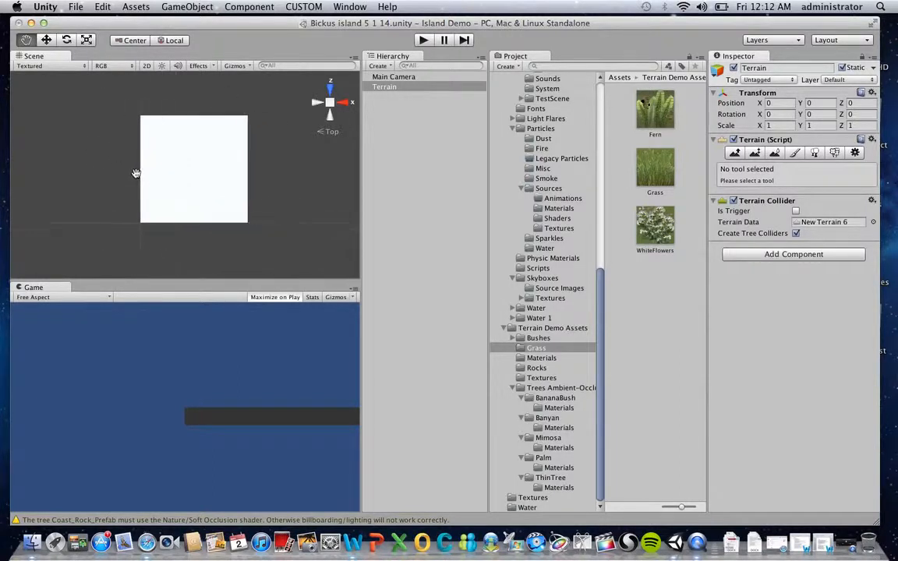
Move the terrain with the Move tool along the Z axis to about 46.4
{"action": "left_click", "coordinate": [46, 41]}
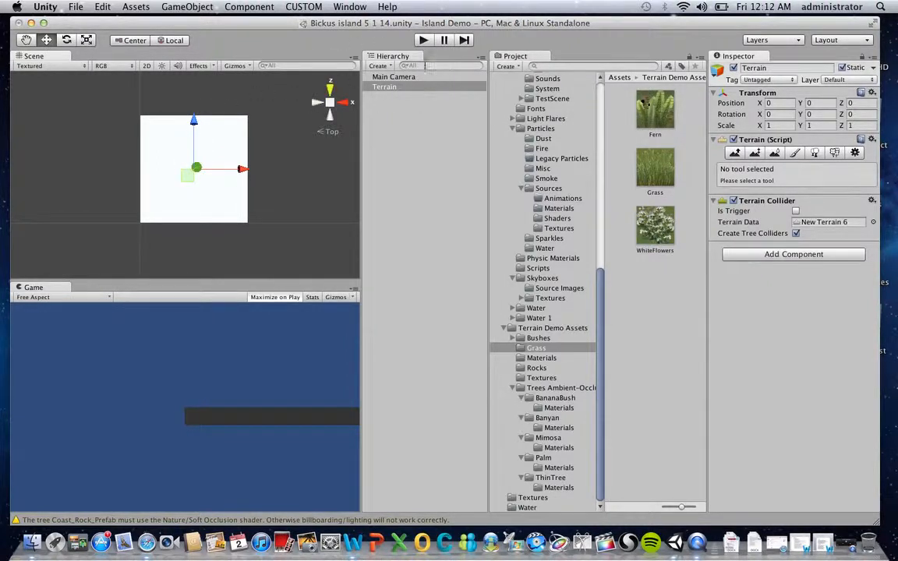
{"action": "left_click", "coordinate": [397, 78]}
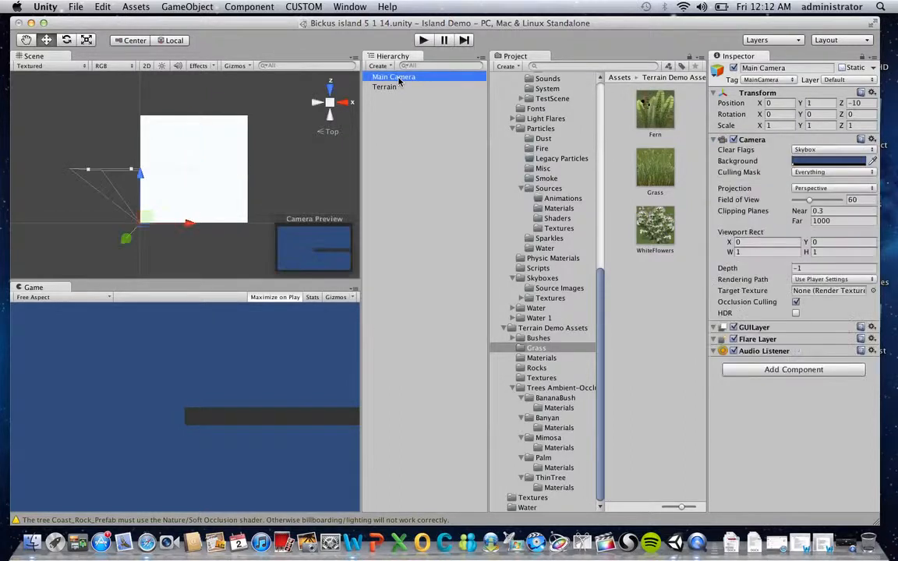
{"action": "left_click", "coordinate": [396, 87]}
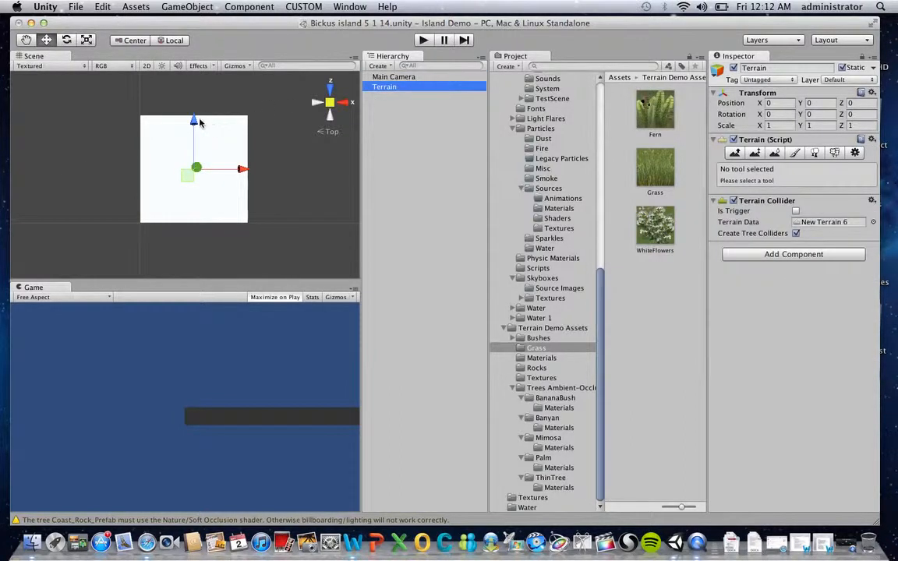
{"action": "mouse_move", "coordinate": [194, 120]}
{"action": "left_mouse_down"}
{"action": "mouse_move", "coordinate": [195, 91]}
{"action": "mouse_move", "coordinate": [196, 122]}
{"action": "left_mouse_up"}
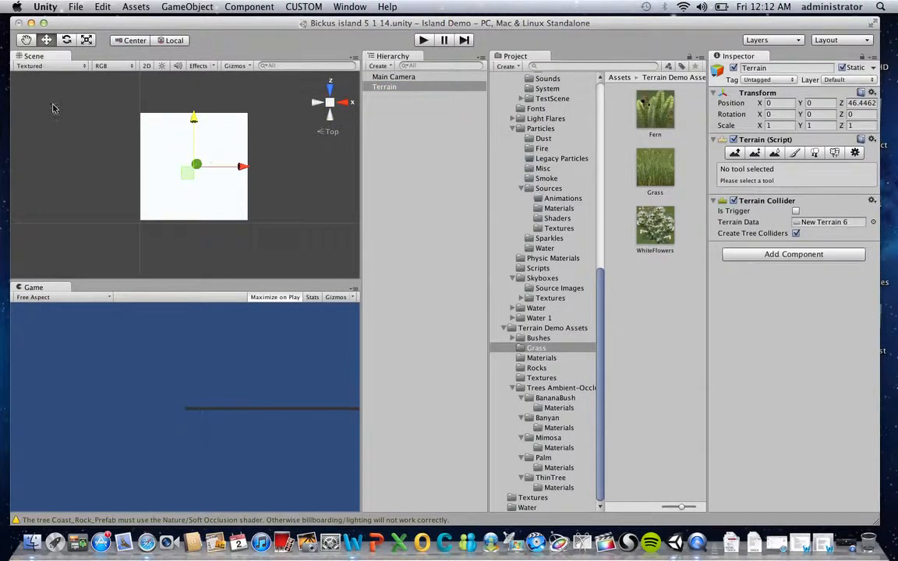
Examine the terrain at an angle in perspective, orbiting around it and viewing it closer and farther away
{"action": "left_click", "coordinate": [25, 40]}
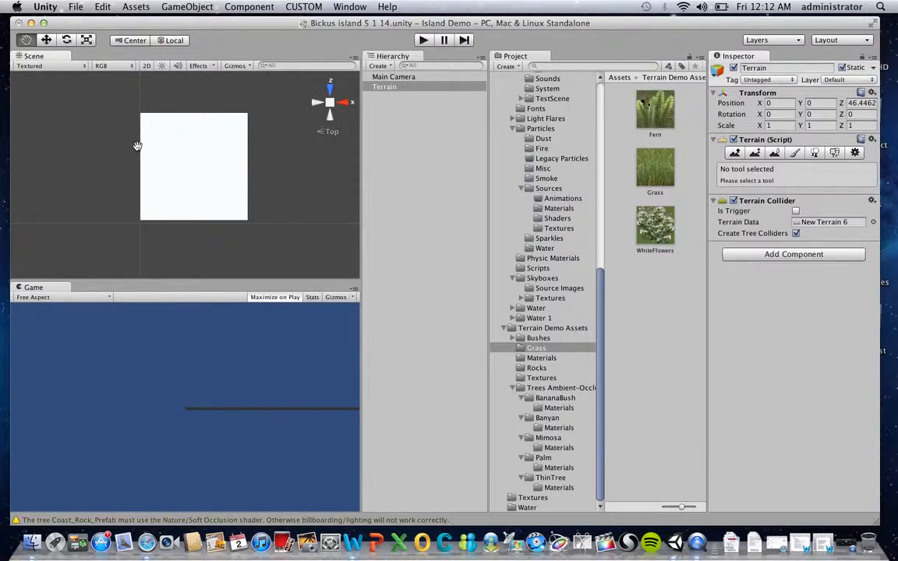
{"action": "key", "text": "alt"}
{"action": "left_click_drag", "start_coordinate": [199, 164], "coordinate": [161, 6], "text": "alt"}
{"action": "left_click_drag", "start_coordinate": [194, 191], "coordinate": [228, 209], "text": "alt"}
{"action": "scroll", "coordinate": [228, 208], "scroll_direction": "up", "scroll_amount": 3, "text": "alt"}
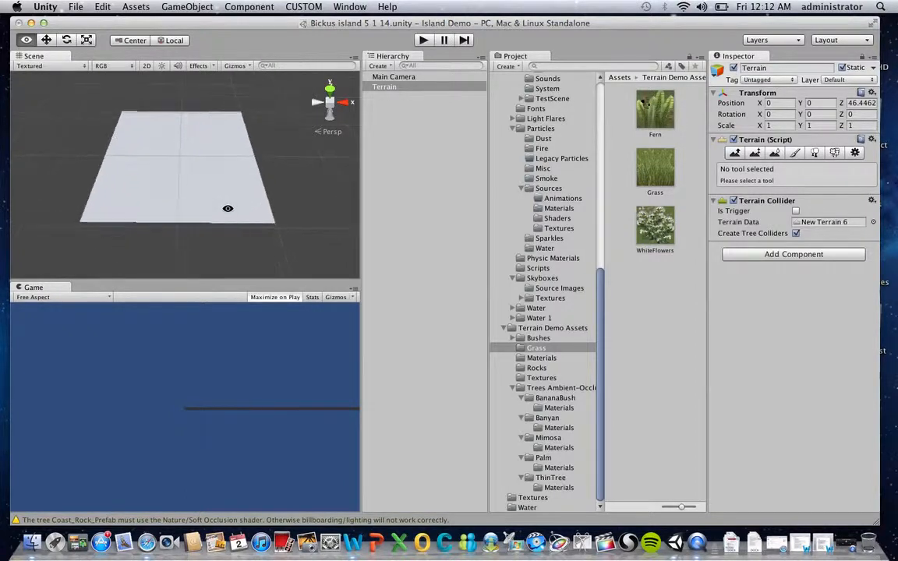
{"action": "scroll", "coordinate": [228, 208], "scroll_direction": "up", "scroll_amount": 3, "text": "alt"}
{"action": "scroll", "coordinate": [228, 208], "scroll_direction": "down", "scroll_amount": 3, "text": "alt"}
{"action": "scroll", "coordinate": [228, 208], "scroll_direction": "up", "scroll_amount": 2, "text": "alt"}
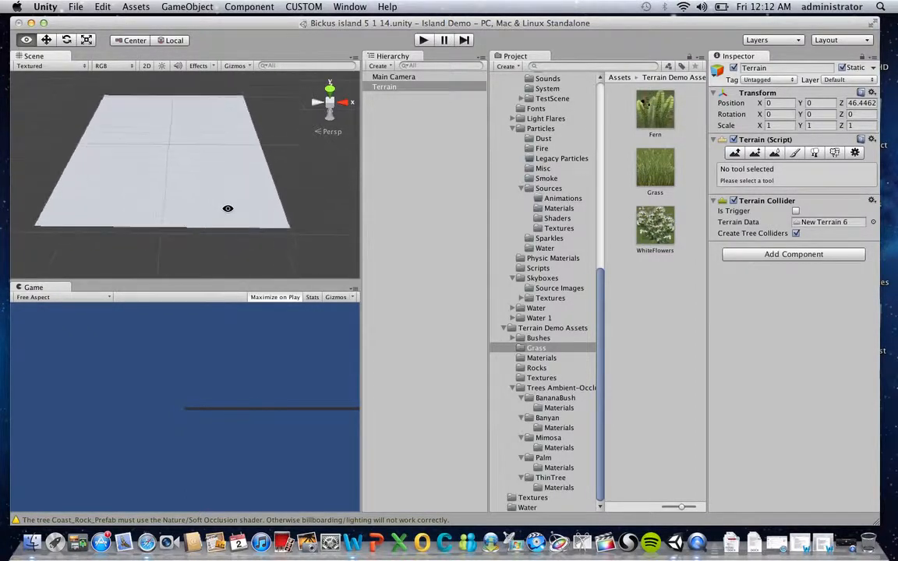
{"action": "scroll", "coordinate": [228, 208], "scroll_direction": "down", "scroll_amount": 1, "text": "alt"}
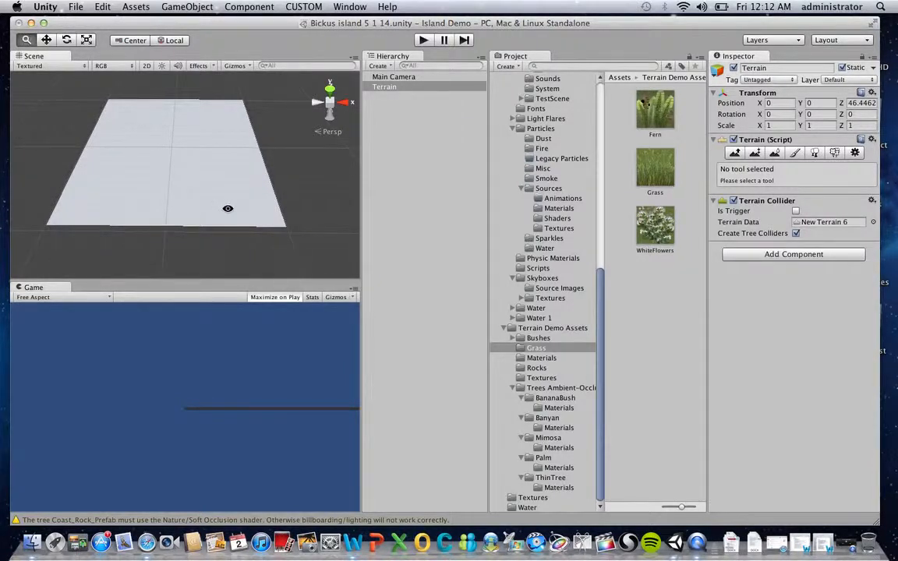
{"action": "scroll", "coordinate": [228, 208], "scroll_direction": "down", "scroll_amount": 3}
{"action": "scroll", "coordinate": [227, 208], "scroll_direction": "up", "scroll_amount": 6}
{"action": "scroll", "coordinate": [227, 209], "scroll_direction": "down", "scroll_amount": 5}
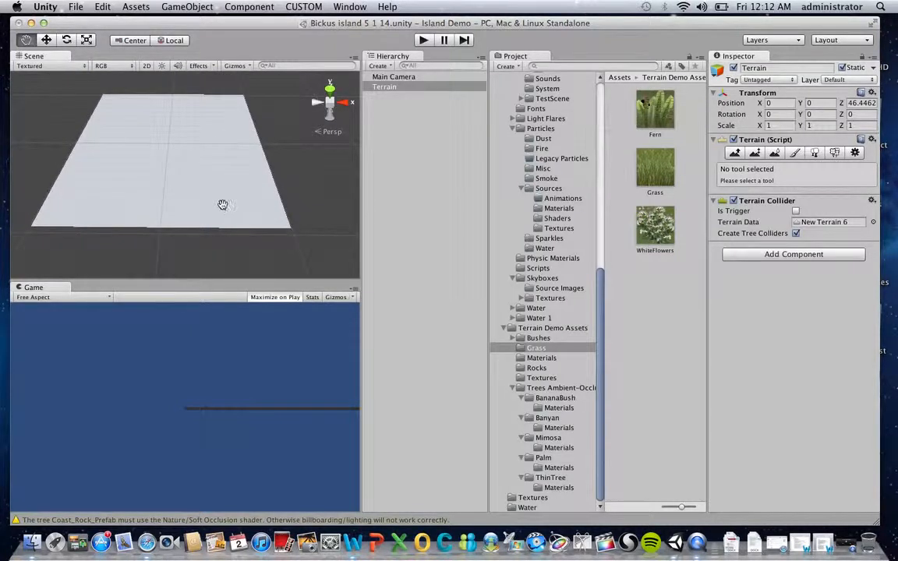
Set the terrain's width and length to 500 each in the resolution options of its terrain settings
{"action": "left_click", "coordinate": [373, 88]}
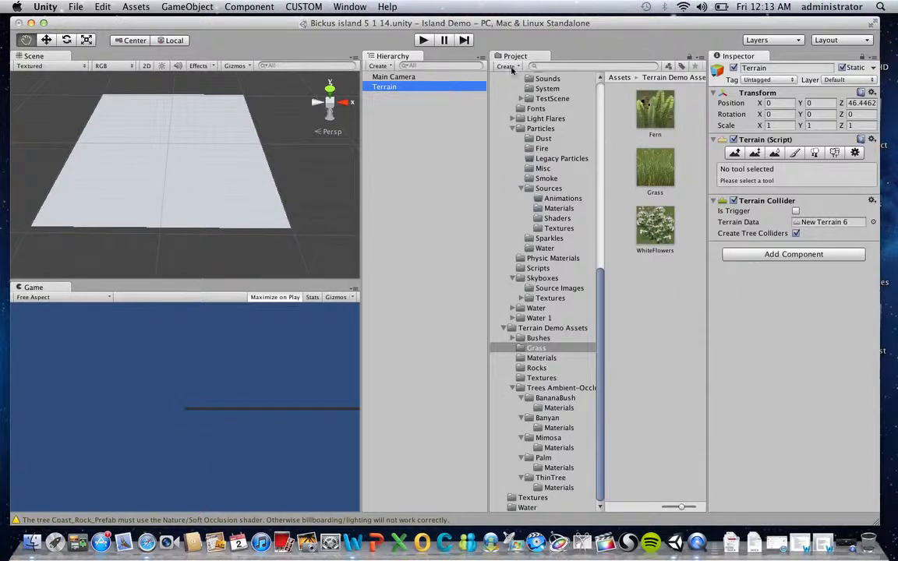
{"action": "left_click", "coordinate": [602, 169]}
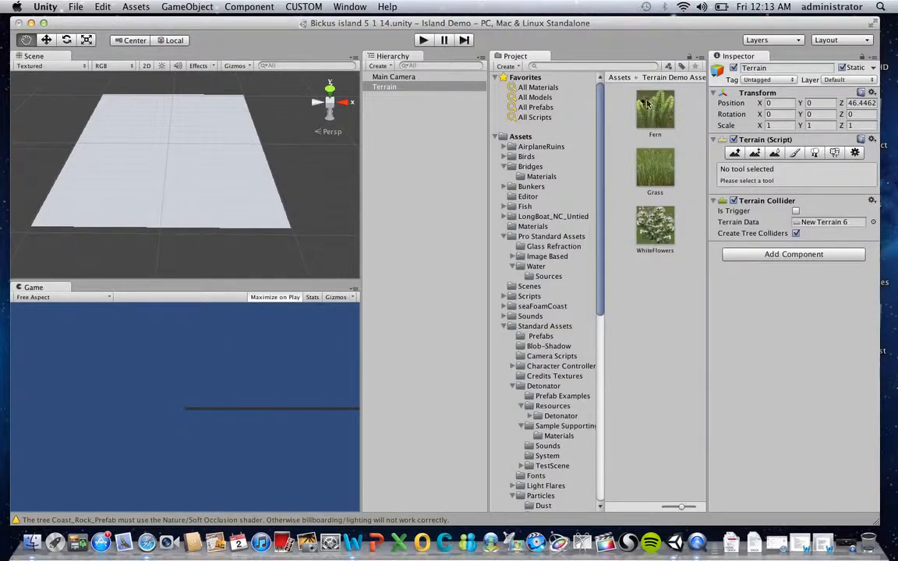
{"action": "left_click", "coordinate": [855, 154]}
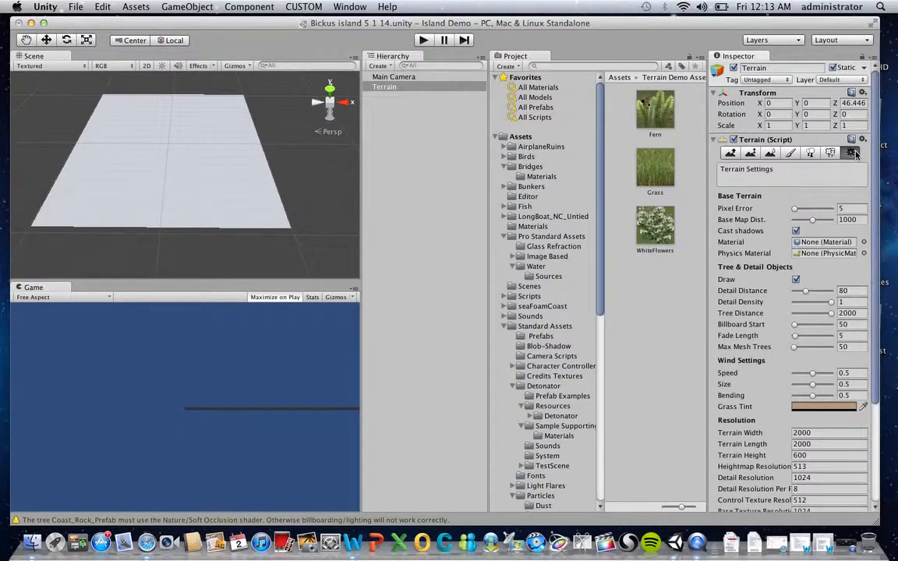
{"action": "scroll", "coordinate": [850, 209], "scroll_direction": "down", "scroll_amount": 5}
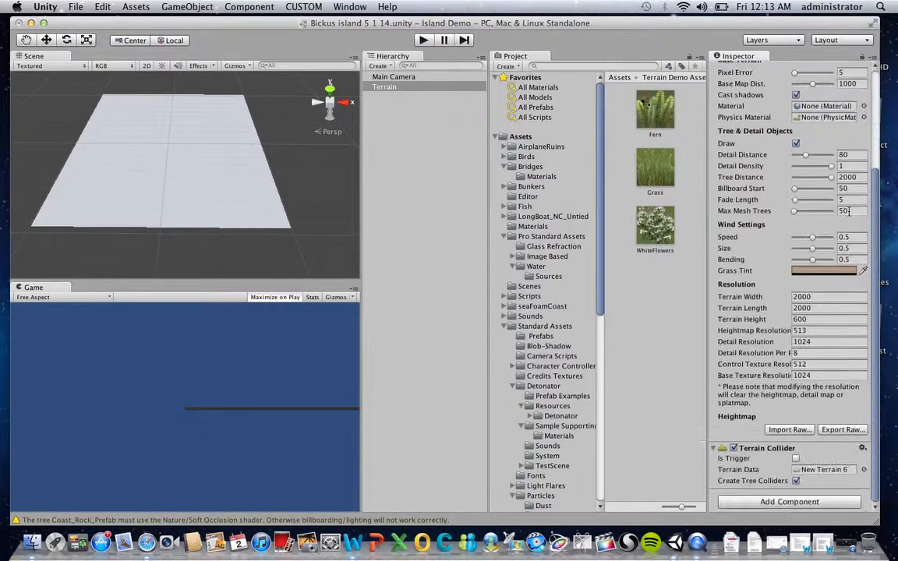
{"action": "left_click", "coordinate": [825, 296]}
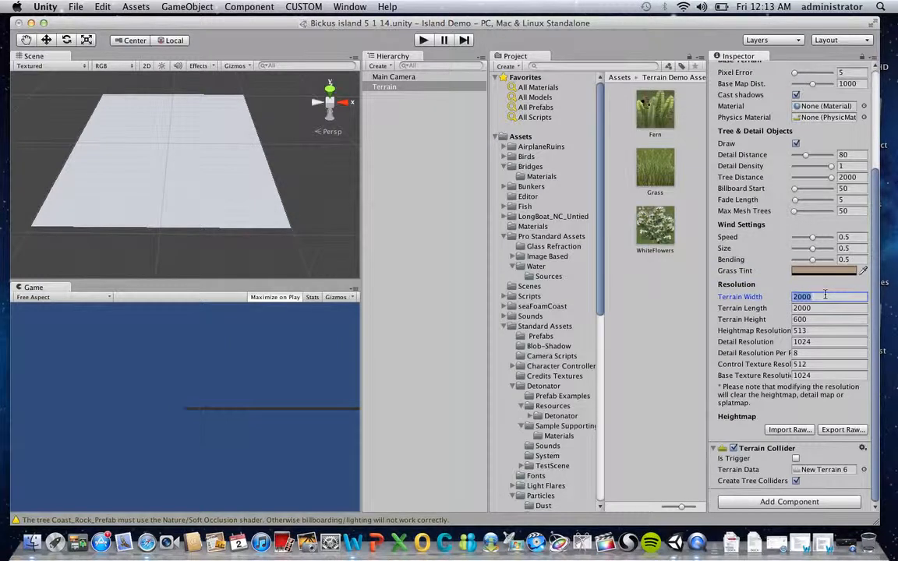
{"action": "type", "text": "5"}
{"action": "left_click", "coordinate": [825, 308]}
{"action": "type", "text": "50"}
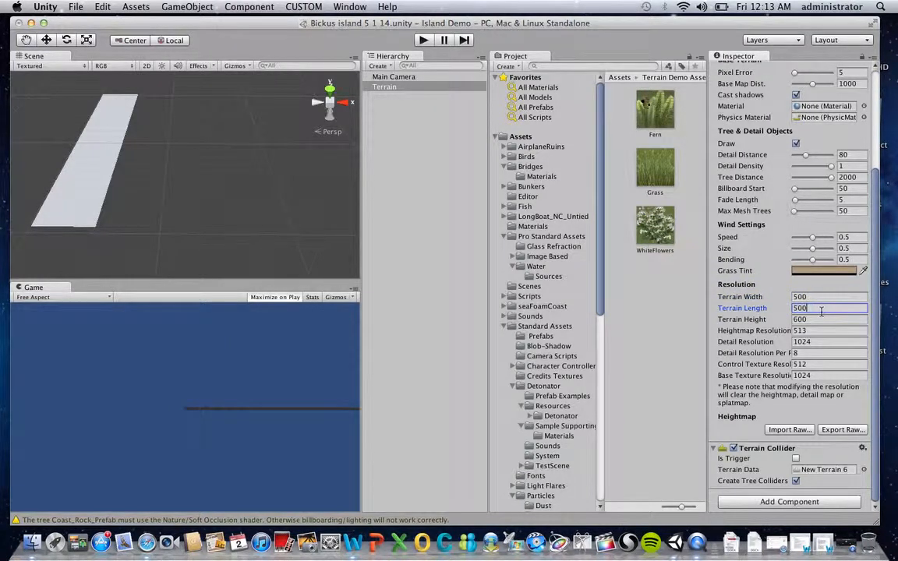
{"action": "type", "text": "0"}
{"action": "key", "text": "Return"}
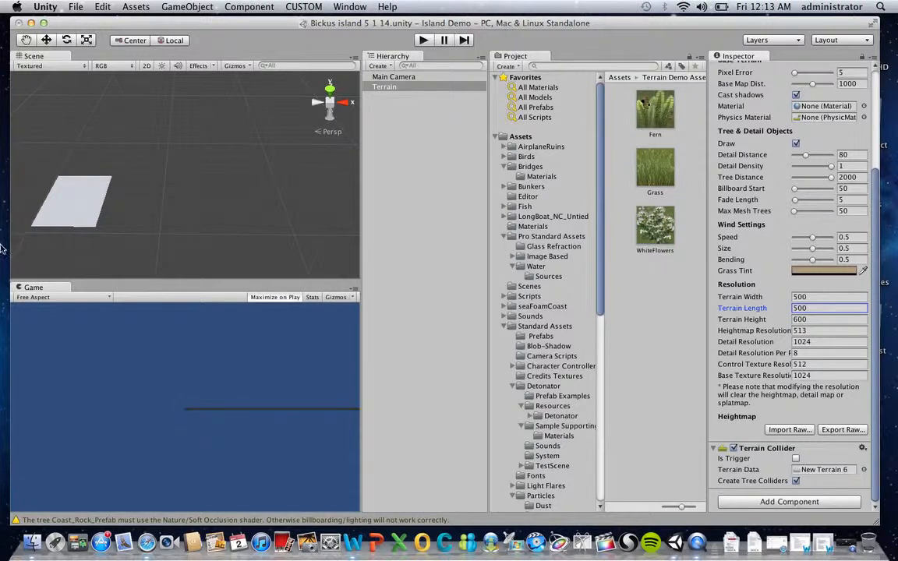
Raise ridges around the terrain's near right corner with the Raise / Lower Terrain tool, using the largest solid round brush at size 60
{"action": "scroll", "coordinate": [79, 178], "scroll_direction": "up", "scroll_amount": 3}
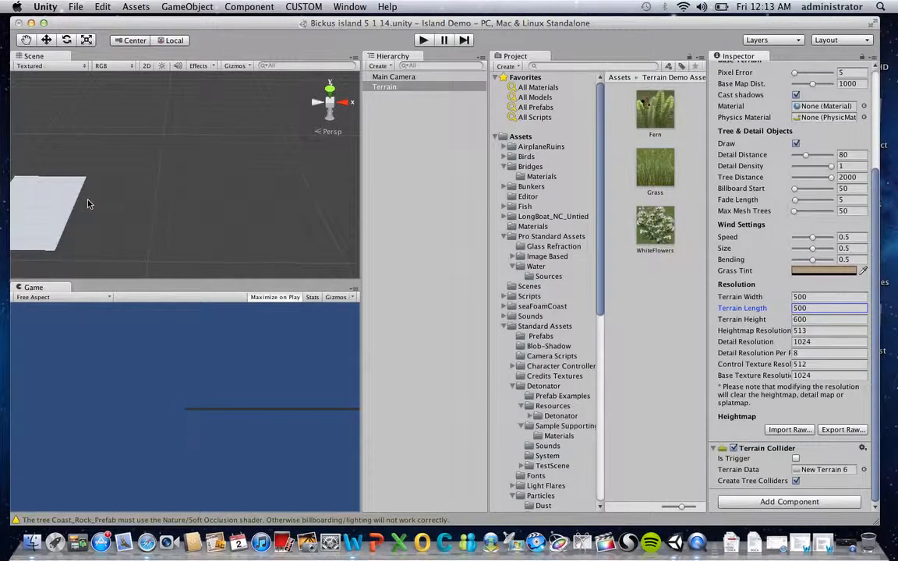
{"action": "left_click", "coordinate": [26, 40]}
{"action": "left_click_drag", "start_coordinate": [86, 187], "coordinate": [254, 199]}
{"action": "scroll", "coordinate": [254, 198], "scroll_direction": "up", "scroll_amount": 3}
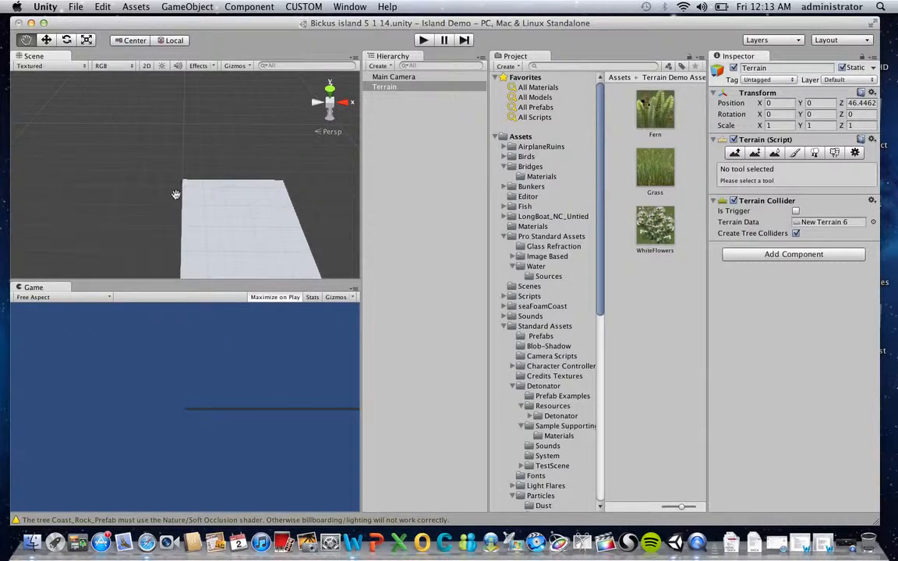
{"action": "left_click_drag", "start_coordinate": [175, 195], "coordinate": [156, 151]}
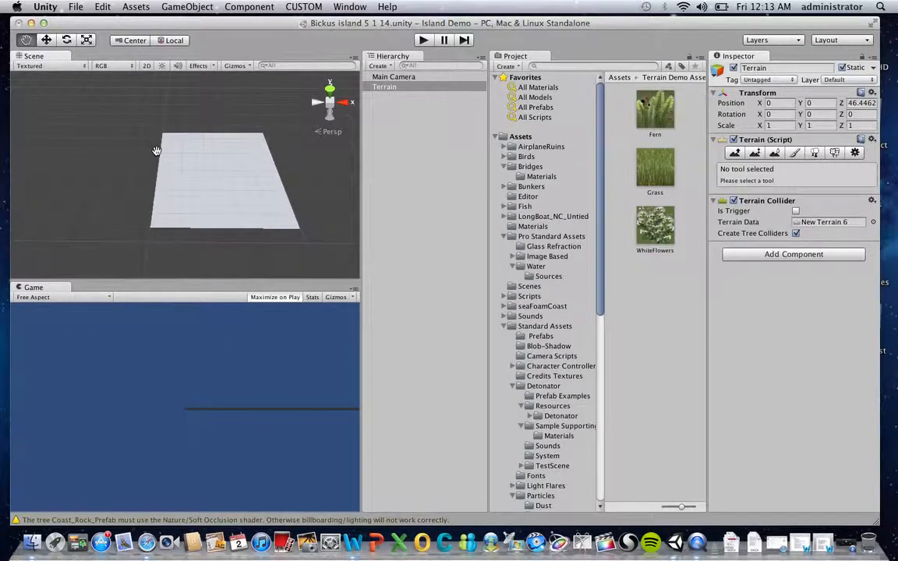
{"action": "left_click", "coordinate": [737, 153]}
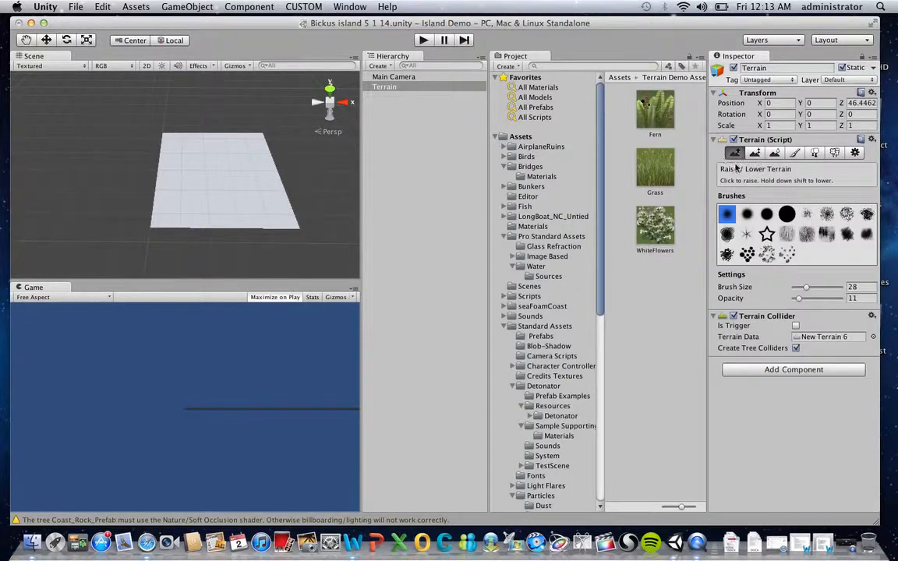
{"action": "left_click", "coordinate": [789, 219]}
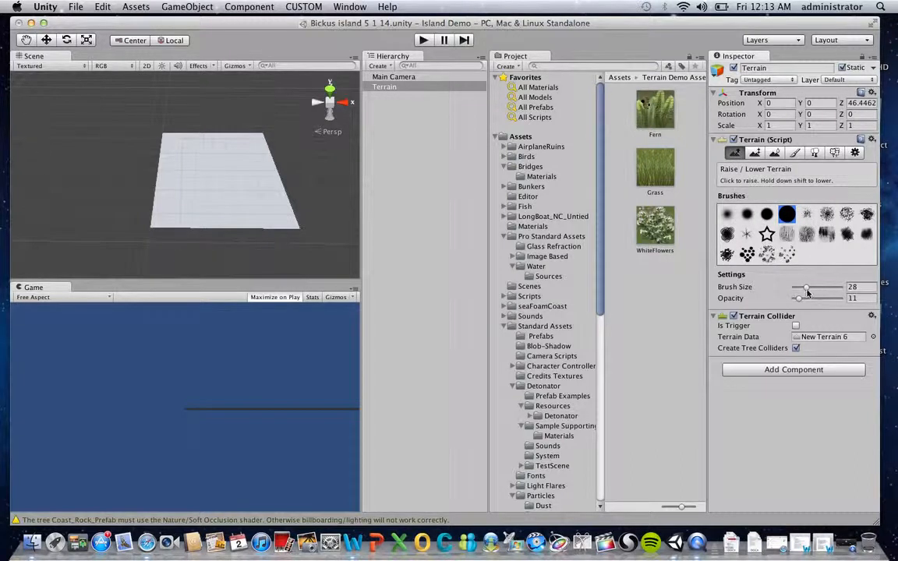
{"action": "left_click_drag", "start_coordinate": [807, 292], "coordinate": [821, 293]}
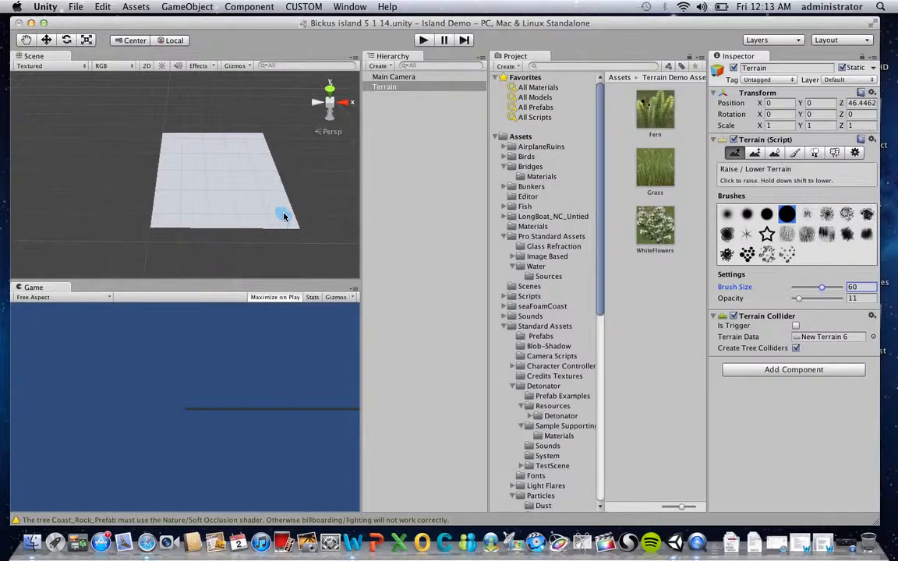
{"action": "mouse_move", "coordinate": [286, 211]}
{"action": "left_mouse_down"}
{"action": "mouse_move", "coordinate": [271, 171]}
{"action": "mouse_move", "coordinate": [288, 219]}
{"action": "mouse_move", "coordinate": [257, 224]}
{"action": "left_mouse_up"}
{"action": "mouse_move", "coordinate": [261, 223]}
{"action": "left_mouse_down"}
{"action": "mouse_move", "coordinate": [191, 220]}
{"action": "mouse_move", "coordinate": [251, 193]}
{"action": "mouse_move", "coordinate": [243, 219]}
{"action": "left_mouse_up"}
{"action": "key", "text": "super+z"}
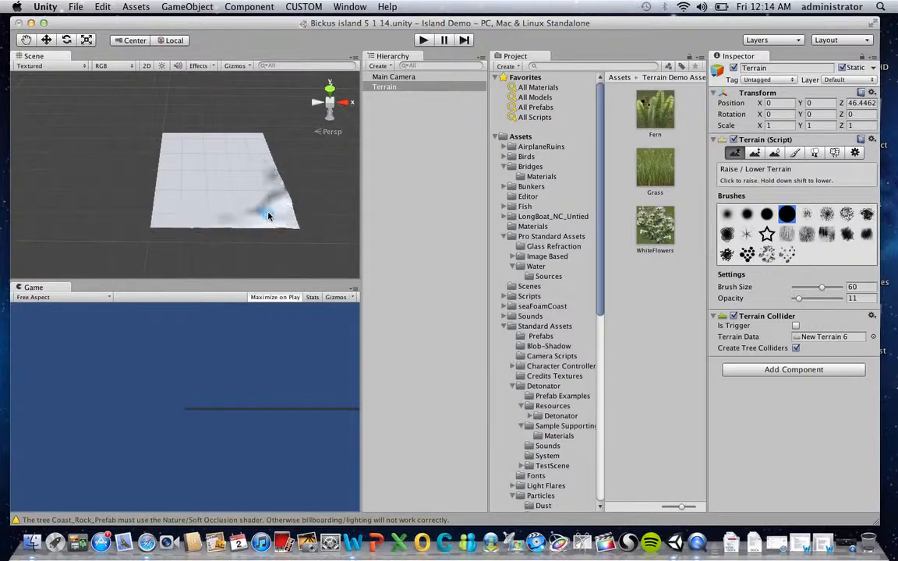
Extend the ridge along the right edge, and with opacity 71 raise the far edge and a tall column at the far left corner
{"action": "scroll", "coordinate": [268, 216], "scroll_direction": "up", "scroll_amount": 3}
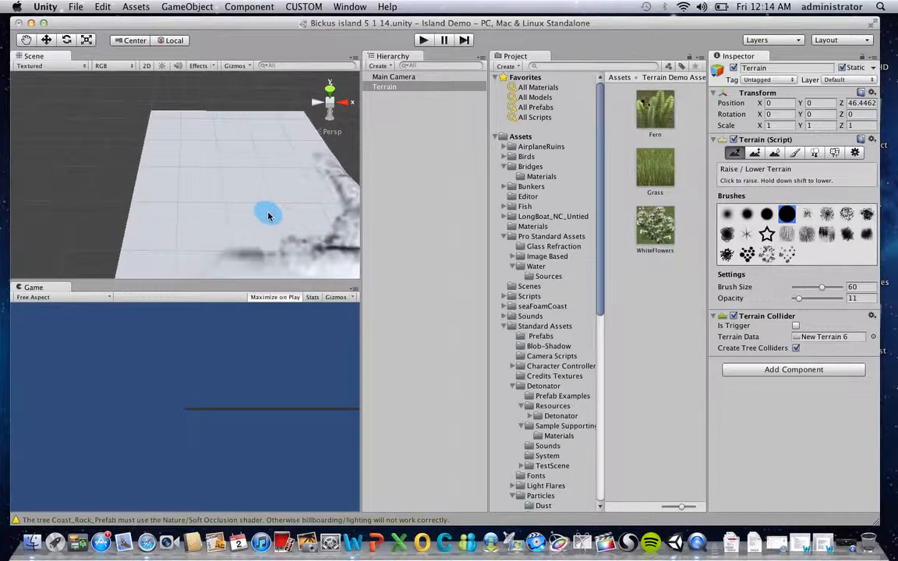
{"action": "left_click_drag", "start_coordinate": [267, 213], "coordinate": [251, 170], "text": "alt"}
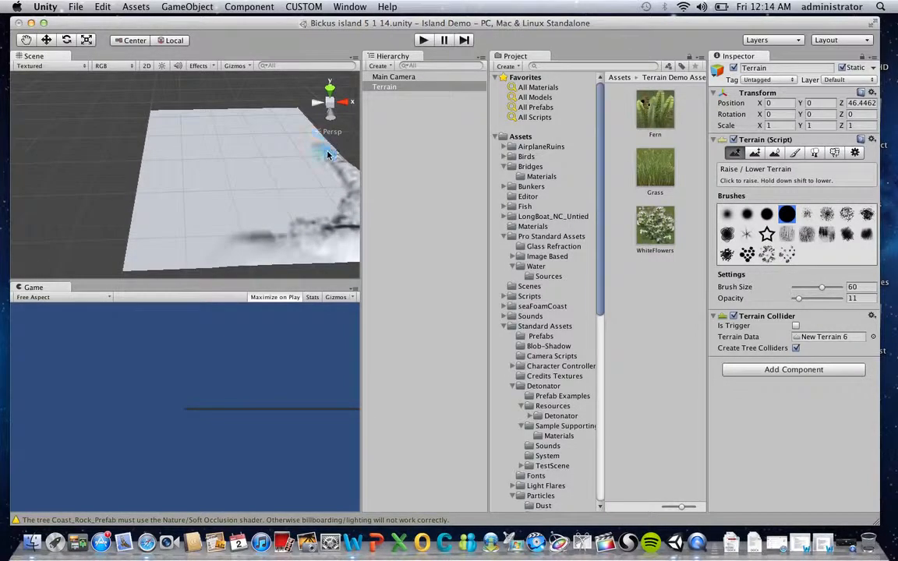
{"action": "mouse_move", "coordinate": [327, 154]}
{"action": "left_mouse_down"}
{"action": "mouse_move", "coordinate": [292, 114]}
{"action": "mouse_move", "coordinate": [309, 129]}
{"action": "left_mouse_up"}
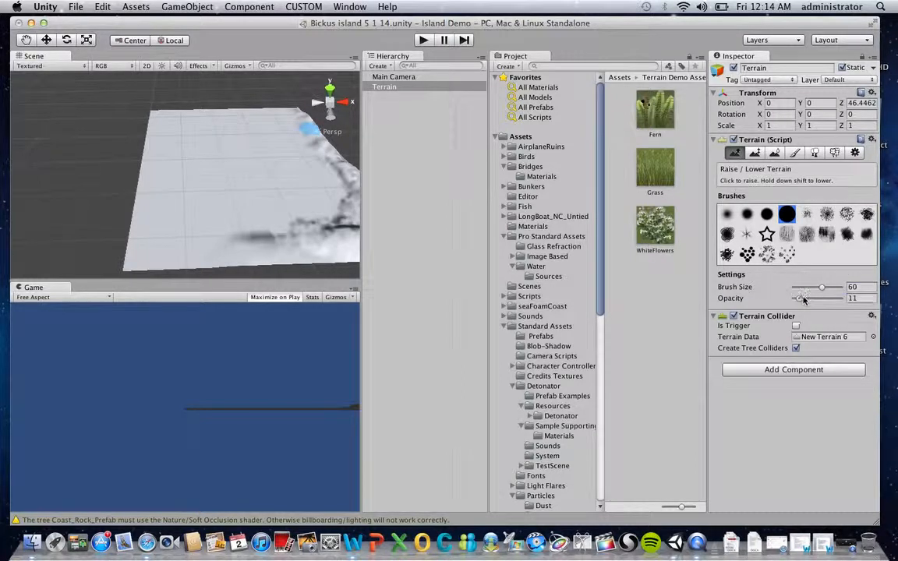
{"action": "left_click_drag", "start_coordinate": [804, 299], "coordinate": [825, 300]}
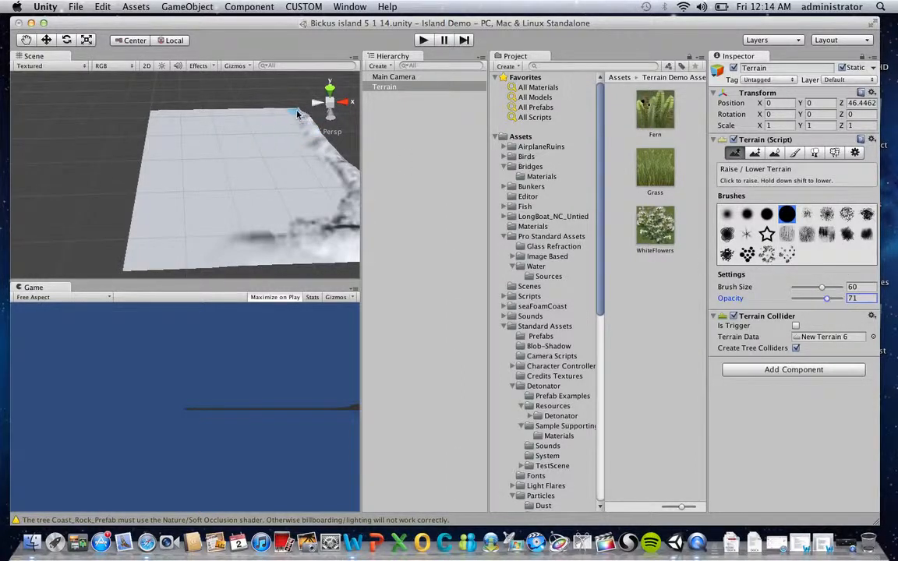
{"action": "mouse_move", "coordinate": [297, 114]}
{"action": "left_mouse_down"}
{"action": "mouse_move", "coordinate": [157, 107]}
{"action": "mouse_move", "coordinate": [153, 132]}
{"action": "mouse_move", "coordinate": [3, 134]}
{"action": "mouse_move", "coordinate": [197, 130]}
{"action": "mouse_move", "coordinate": [428, 92]}
{"action": "left_mouse_up"}
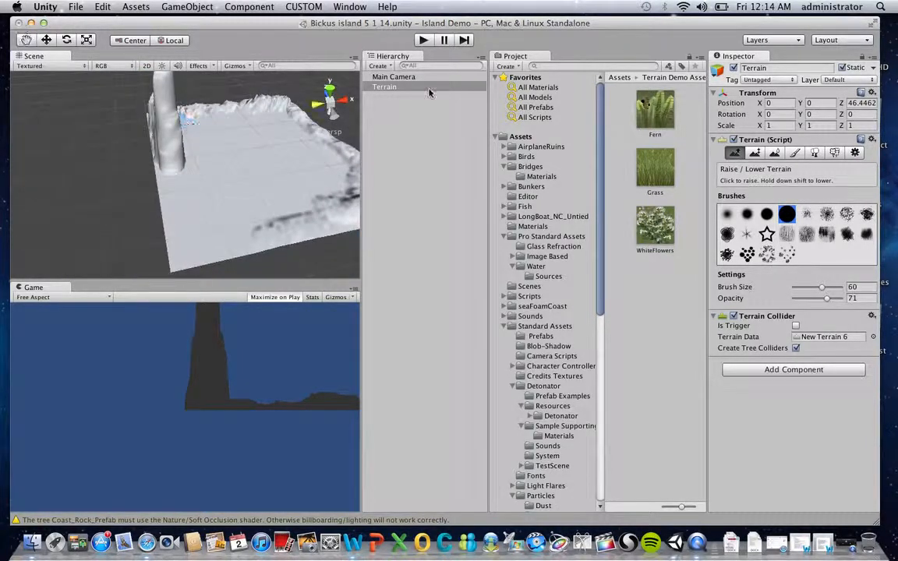
Raise jagged spikes along the left edge and rough ground along the near edge, using the clustered-dots brush at size 60
{"action": "left_click", "coordinate": [748, 256]}
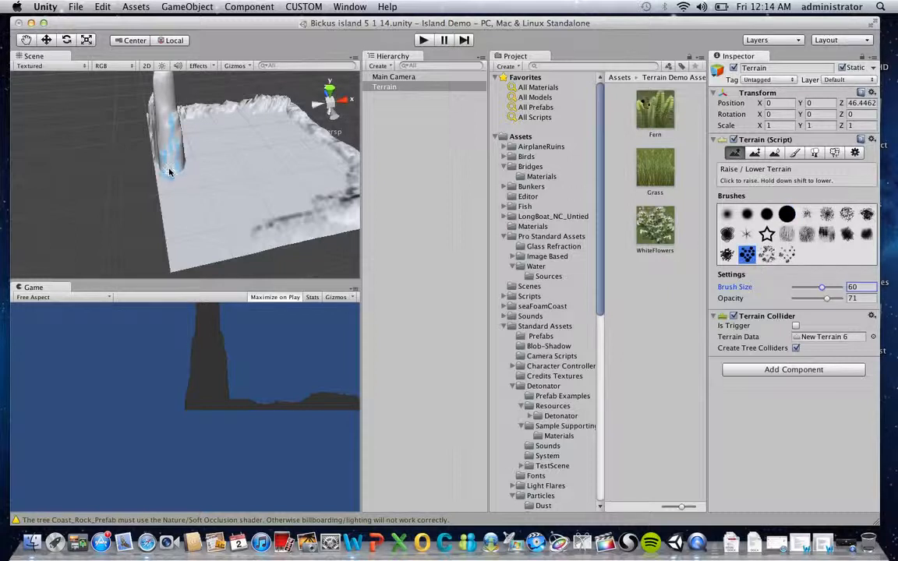
{"action": "mouse_move", "coordinate": [170, 171]}
{"action": "left_mouse_down"}
{"action": "mouse_move", "coordinate": [161, 165]}
{"action": "mouse_move", "coordinate": [163, 206]}
{"action": "mouse_move", "coordinate": [172, 148]}
{"action": "mouse_move", "coordinate": [168, 207]}
{"action": "mouse_move", "coordinate": [176, 194]}
{"action": "left_mouse_up"}
{"action": "mouse_move", "coordinate": [184, 232]}
{"action": "left_mouse_down"}
{"action": "mouse_move", "coordinate": [243, 222]}
{"action": "mouse_move", "coordinate": [238, 242]}
{"action": "mouse_move", "coordinate": [232, 234]}
{"action": "left_mouse_up"}
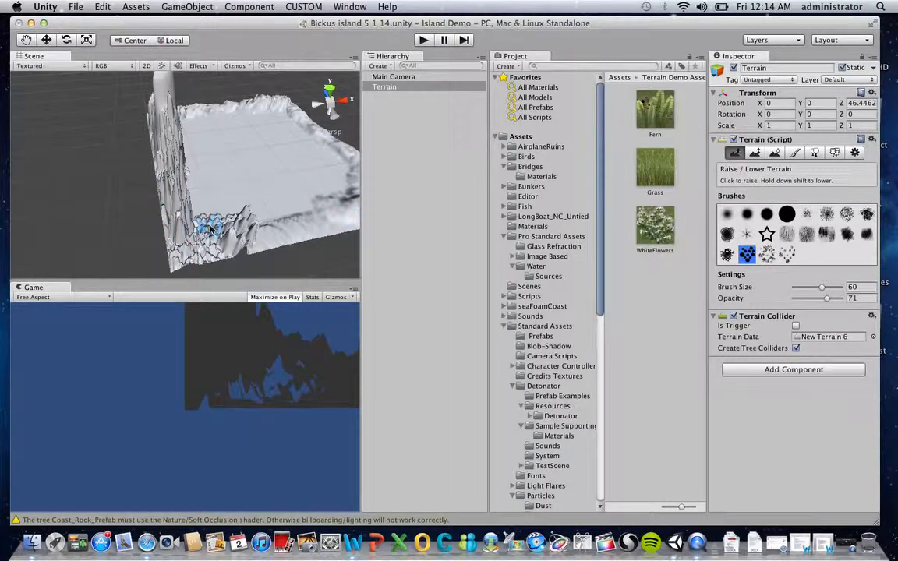
{"action": "mouse_move", "coordinate": [211, 227]}
{"action": "left_mouse_down"}
{"action": "mouse_move", "coordinate": [167, 187]}
{"action": "mouse_move", "coordinate": [165, 152]}
{"action": "mouse_move", "coordinate": [176, 202]}
{"action": "mouse_move", "coordinate": [251, 229]}
{"action": "mouse_move", "coordinate": [300, 204]}
{"action": "mouse_move", "coordinate": [311, 227]}
{"action": "mouse_move", "coordinate": [269, 207]}
{"action": "mouse_move", "coordinate": [187, 194]}
{"action": "mouse_move", "coordinate": [78, 149]}
{"action": "mouse_move", "coordinate": [99, 173]}
{"action": "mouse_move", "coordinate": [148, 170]}
{"action": "mouse_move", "coordinate": [149, 190]}
{"action": "mouse_move", "coordinate": [173, 196]}
{"action": "left_mouse_up"}
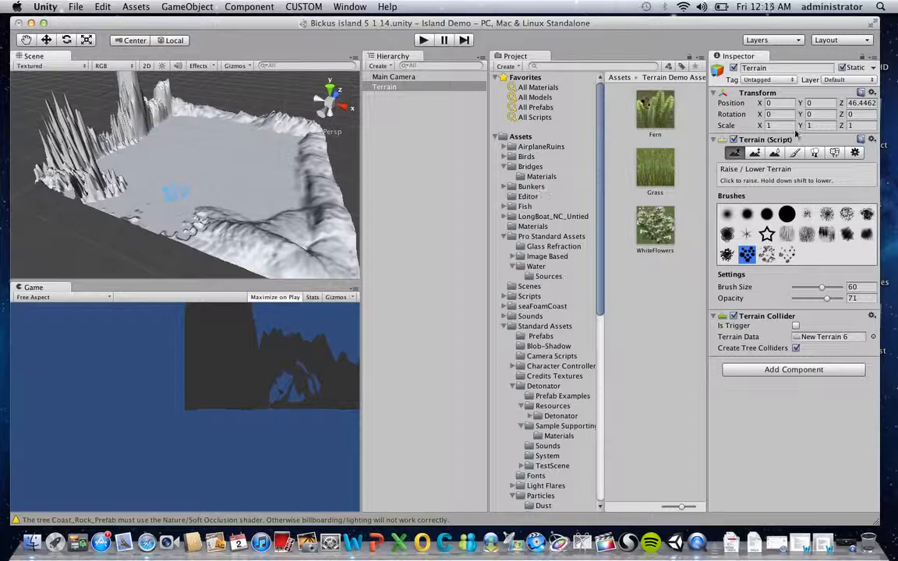
Build a flat-topped plateau in the terrain's interior with Paint Height at height 65.9, using the solid round brush and increasing its opacity to 80
{"action": "left_click", "coordinate": [755, 153]}
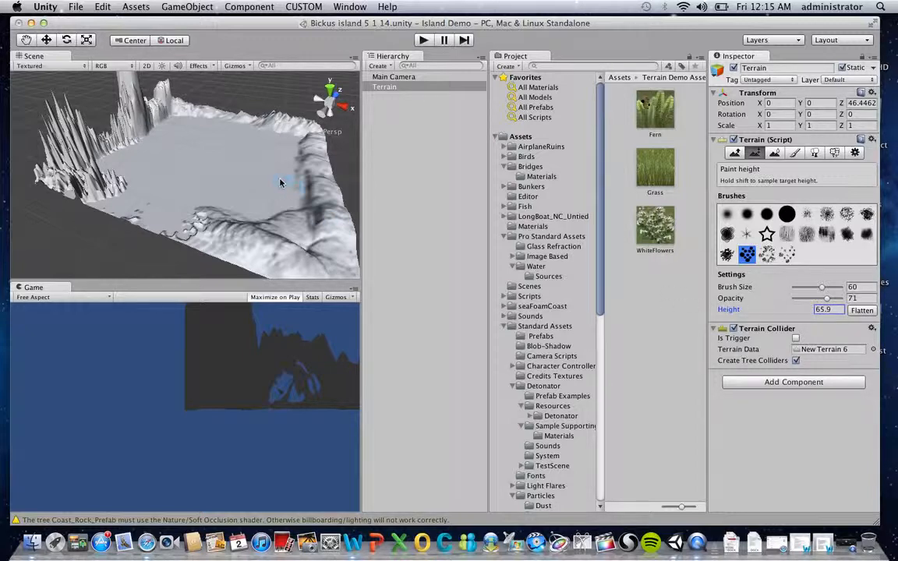
{"action": "left_click", "coordinate": [786, 214]}
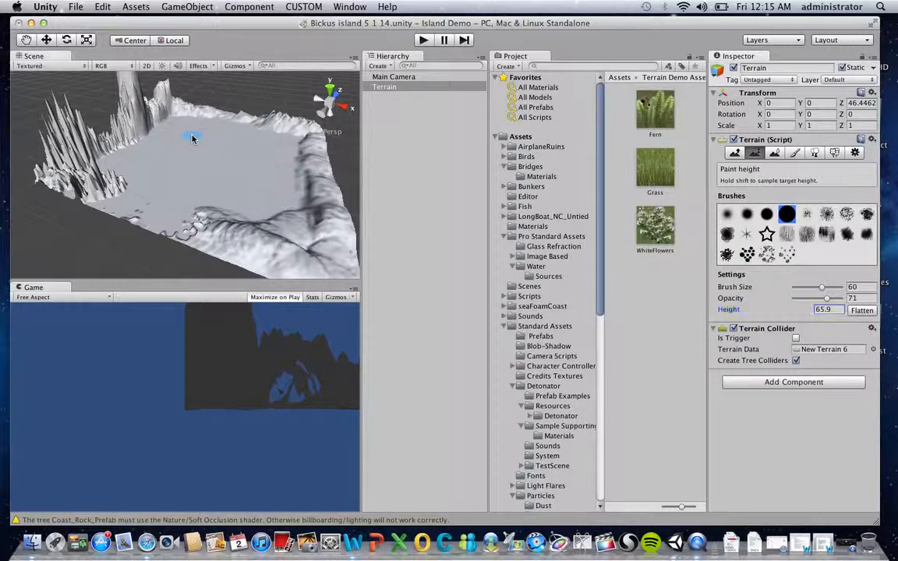
{"action": "left_click_drag", "start_coordinate": [193, 138], "coordinate": [268, 160]}
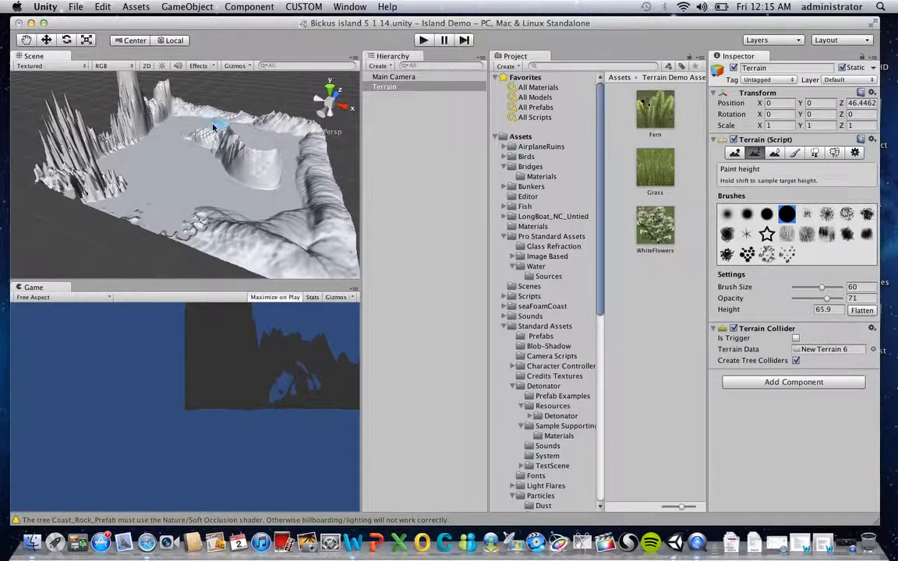
{"action": "left_click_drag", "start_coordinate": [213, 126], "coordinate": [211, 139]}
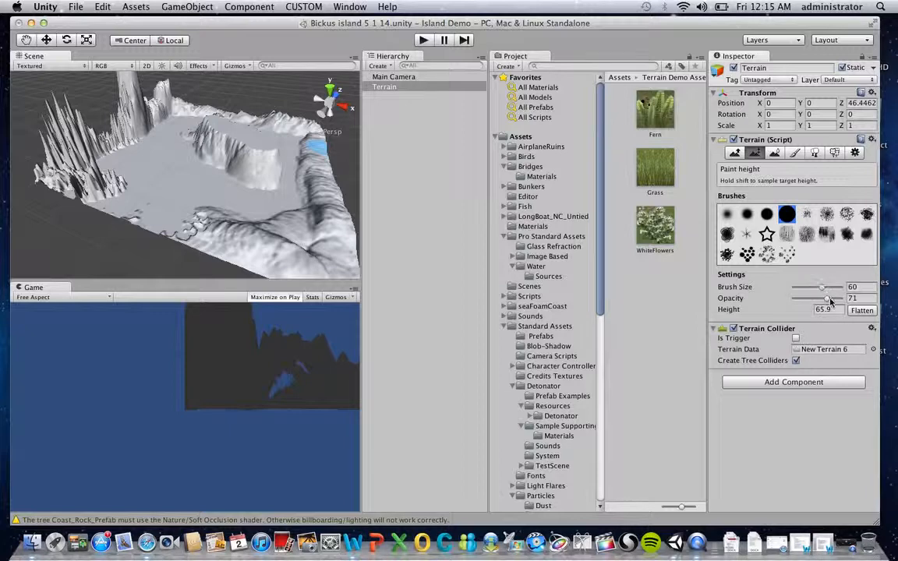
{"action": "left_click_drag", "start_coordinate": [831, 302], "coordinate": [833, 303]}
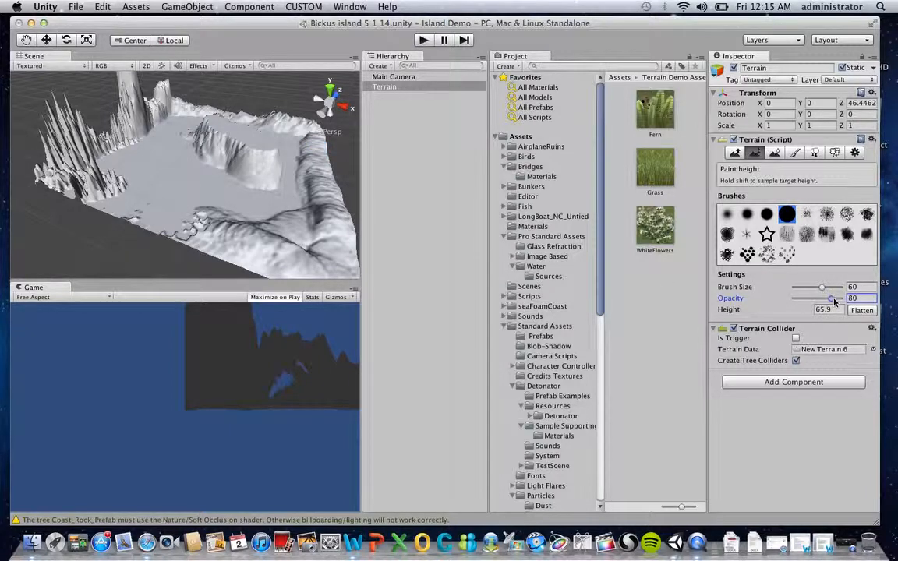
{"action": "mouse_move", "coordinate": [180, 152]}
{"action": "left_mouse_down"}
{"action": "mouse_move", "coordinate": [177, 134]}
{"action": "mouse_move", "coordinate": [188, 125]}
{"action": "mouse_move", "coordinate": [175, 143]}
{"action": "mouse_move", "coordinate": [193, 133]}
{"action": "left_mouse_up"}
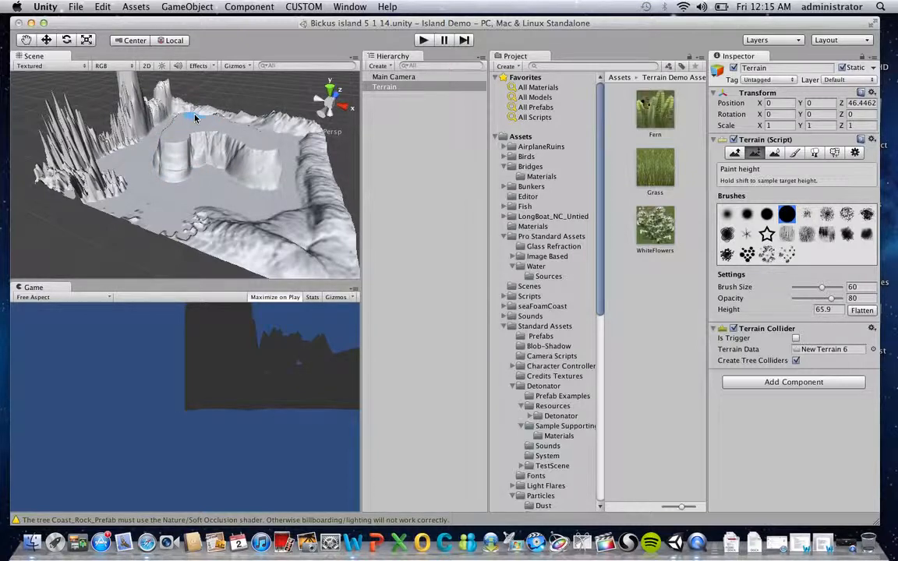
Set the Paint Height value to 72.3 and paint the plateau higher and wider, closing it into a ring around a central hollow
{"action": "left_click", "coordinate": [814, 311]}
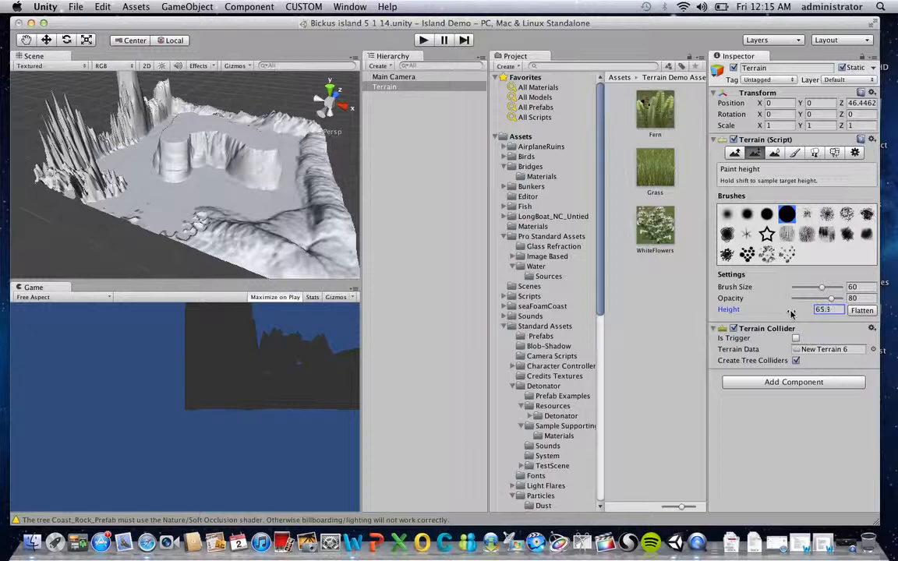
{"action": "left_click", "coordinate": [175, 134]}
{"action": "left_click_drag", "start_coordinate": [178, 127], "coordinate": [177, 133]}
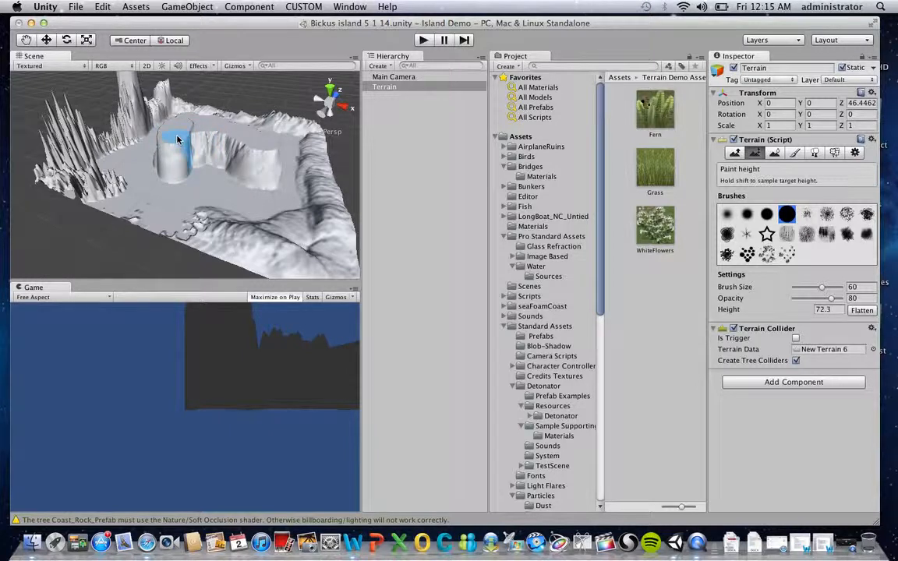
{"action": "scroll", "coordinate": [178, 139], "scroll_direction": "up", "scroll_amount": 5}
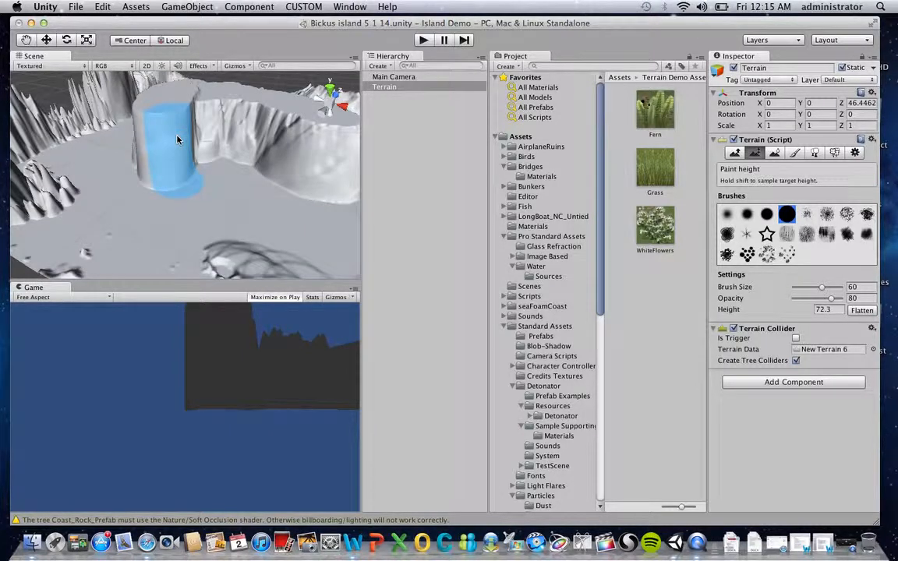
{"action": "mouse_move", "coordinate": [181, 134]}
{"action": "left_mouse_down", "text": "alt"}
{"action": "mouse_move", "coordinate": [185, 84]}
{"action": "mouse_move", "coordinate": [179, 136]}
{"action": "mouse_move", "coordinate": [101, 140]}
{"action": "mouse_move", "coordinate": [107, 188]}
{"action": "mouse_move", "coordinate": [136, 215]}
{"action": "mouse_move", "coordinate": [161, 208]}
{"action": "mouse_move", "coordinate": [175, 156]}
{"action": "mouse_move", "coordinate": [132, 144]}
{"action": "mouse_move", "coordinate": [160, 144]}
{"action": "mouse_move", "coordinate": [321, 190]}
{"action": "mouse_move", "coordinate": [285, 221]}
{"action": "mouse_move", "coordinate": [306, 227]}
{"action": "mouse_move", "coordinate": [269, 209]}
{"action": "mouse_move", "coordinate": [191, 134]}
{"action": "mouse_move", "coordinate": [206, 115]}
{"action": "mouse_move", "coordinate": [241, 156]}
{"action": "mouse_move", "coordinate": [233, 137]}
{"action": "mouse_move", "coordinate": [254, 107]}
{"action": "mouse_move", "coordinate": [238, 124]}
{"action": "mouse_move", "coordinate": [295, 145]}
{"action": "mouse_move", "coordinate": [321, 191]}
{"action": "mouse_move", "coordinate": [301, 190]}
{"action": "mouse_move", "coordinate": [294, 213]}
{"action": "left_mouse_up", "text": "alt"}
{"action": "scroll", "coordinate": [294, 212], "scroll_direction": "down", "scroll_amount": 3}
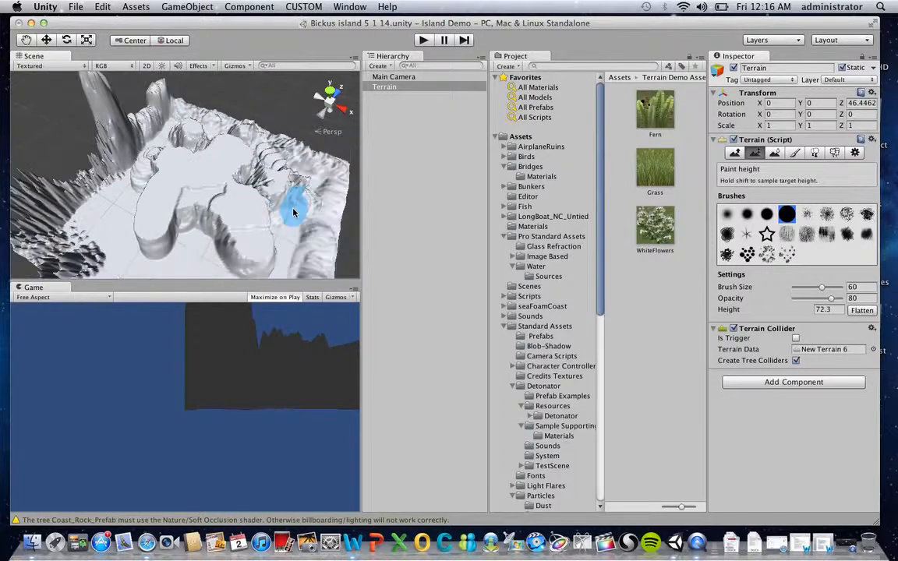
{"action": "mouse_move", "coordinate": [200, 256]}
{"action": "left_mouse_down"}
{"action": "mouse_move", "coordinate": [242, 255]}
{"action": "mouse_move", "coordinate": [164, 255]}
{"action": "mouse_move", "coordinate": [248, 249]}
{"action": "mouse_move", "coordinate": [186, 249]}
{"action": "mouse_move", "coordinate": [124, 200]}
{"action": "mouse_move", "coordinate": [115, 214]}
{"action": "mouse_move", "coordinate": [240, 217]}
{"action": "mouse_move", "coordinate": [312, 195]}
{"action": "left_mouse_up"}
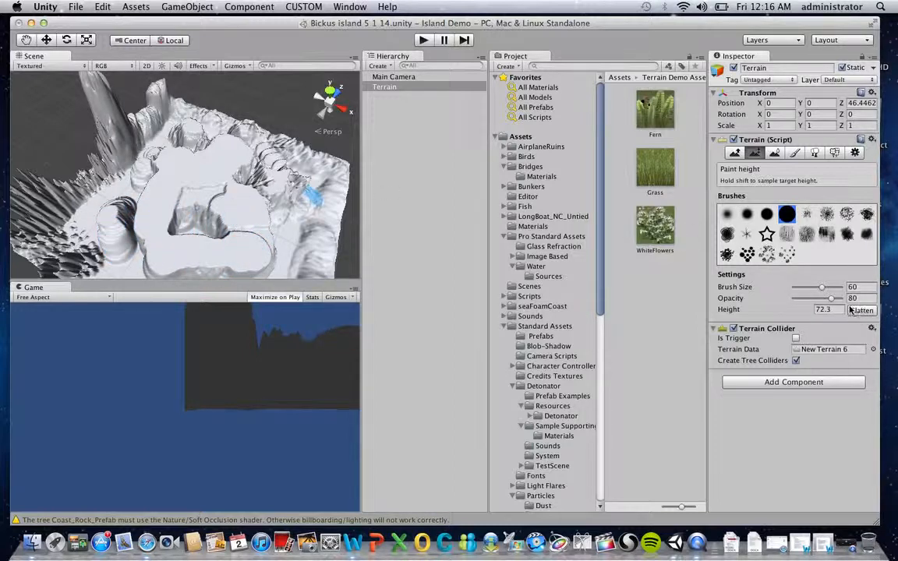
Set the Paint Height value to 43.7 and paint sunken rounded basins into the top of the plateau ring
{"action": "left_click_drag", "start_coordinate": [777, 310], "coordinate": [756, 311]}
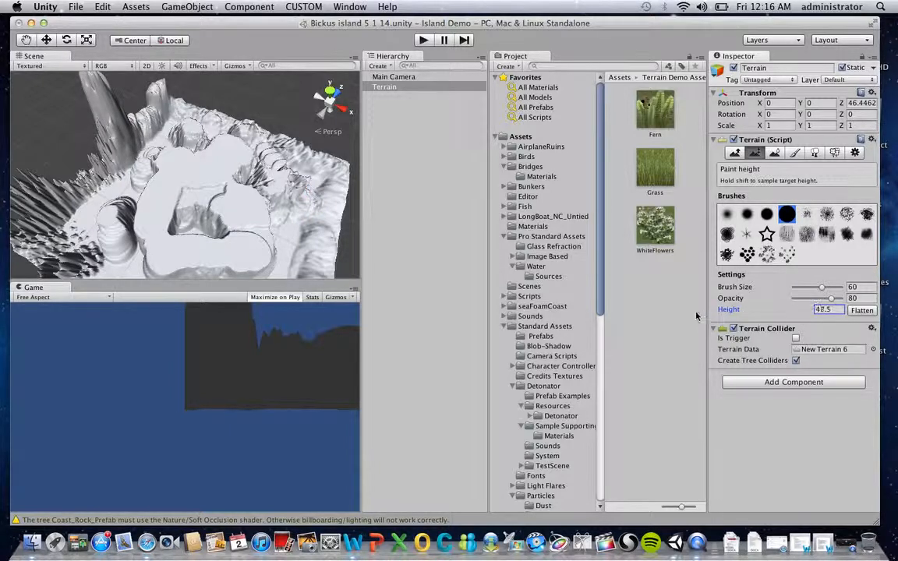
{"action": "left_click_drag", "start_coordinate": [696, 312], "coordinate": [682, 312]}
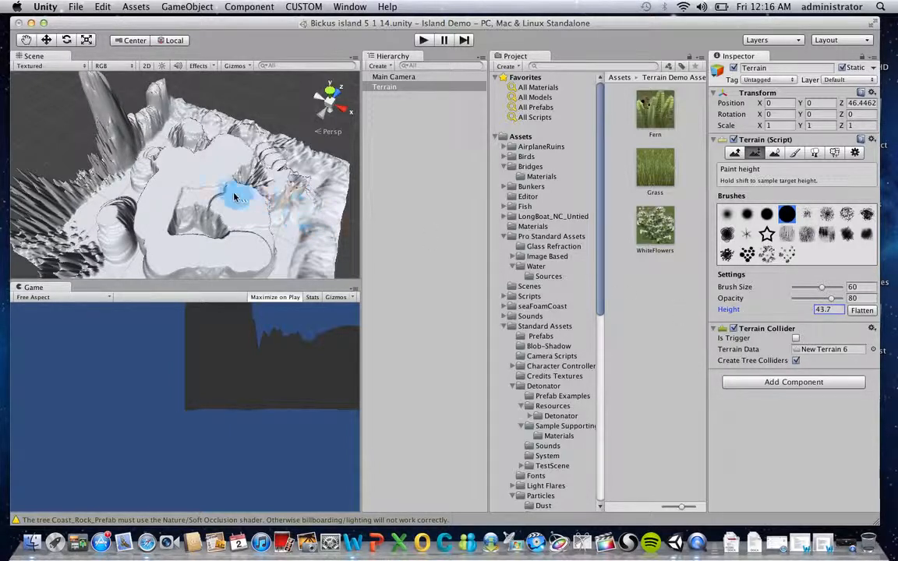
{"action": "mouse_move", "coordinate": [234, 197]}
{"action": "left_mouse_down"}
{"action": "mouse_move", "coordinate": [209, 191]}
{"action": "mouse_move", "coordinate": [197, 173]}
{"action": "mouse_move", "coordinate": [204, 178]}
{"action": "mouse_move", "coordinate": [192, 188]}
{"action": "mouse_move", "coordinate": [184, 172]}
{"action": "mouse_move", "coordinate": [200, 176]}
{"action": "mouse_move", "coordinate": [183, 176]}
{"action": "mouse_move", "coordinate": [195, 191]}
{"action": "mouse_move", "coordinate": [170, 206]}
{"action": "mouse_move", "coordinate": [183, 204]}
{"action": "mouse_move", "coordinate": [198, 263]}
{"action": "mouse_move", "coordinate": [238, 254]}
{"action": "mouse_move", "coordinate": [246, 207]}
{"action": "mouse_move", "coordinate": [266, 251]}
{"action": "left_mouse_up"}
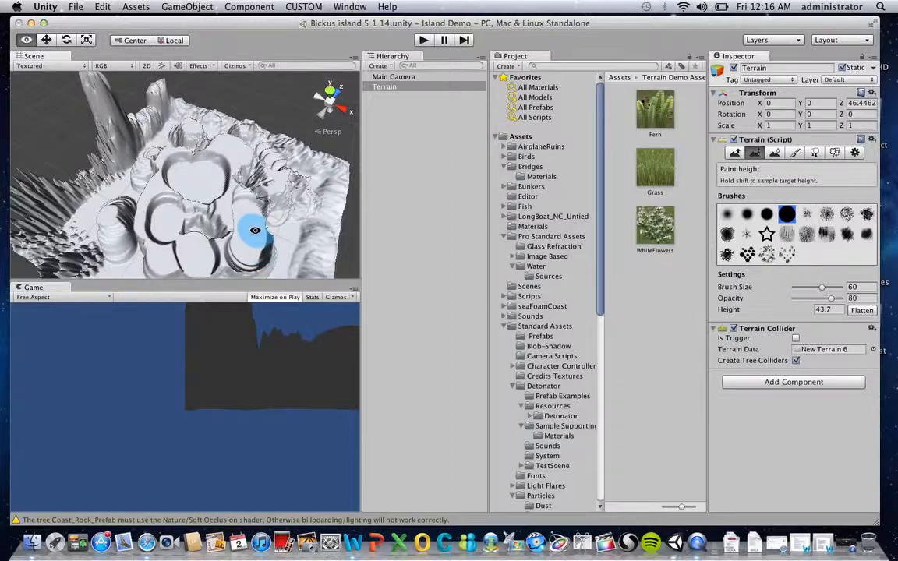
{"action": "scroll", "coordinate": [255, 231], "scroll_direction": "up", "scroll_amount": 5, "text": "alt"}
{"action": "scroll", "coordinate": [255, 231], "scroll_direction": "down", "scroll_amount": 8, "text": "alt"}
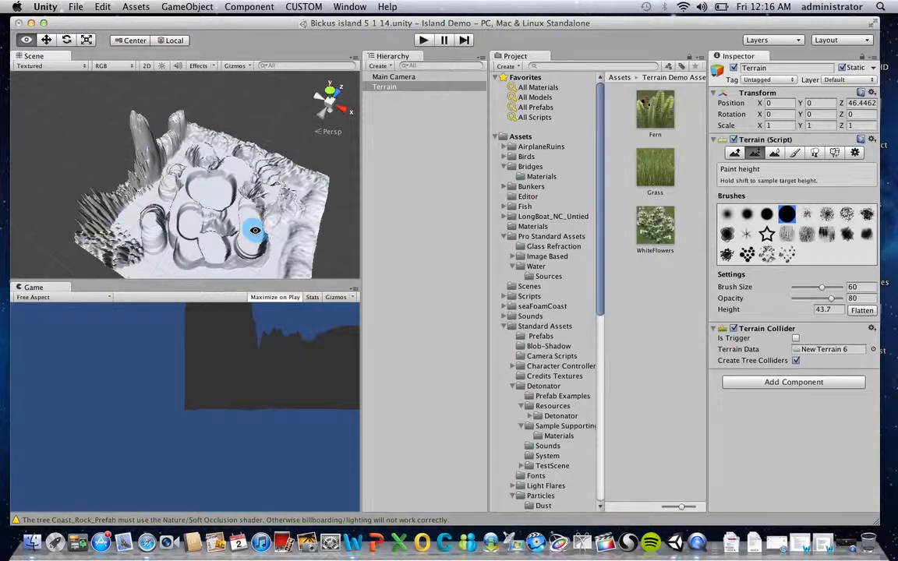
{"action": "left_click_drag", "start_coordinate": [255, 231], "coordinate": [235, 168], "text": "alt"}
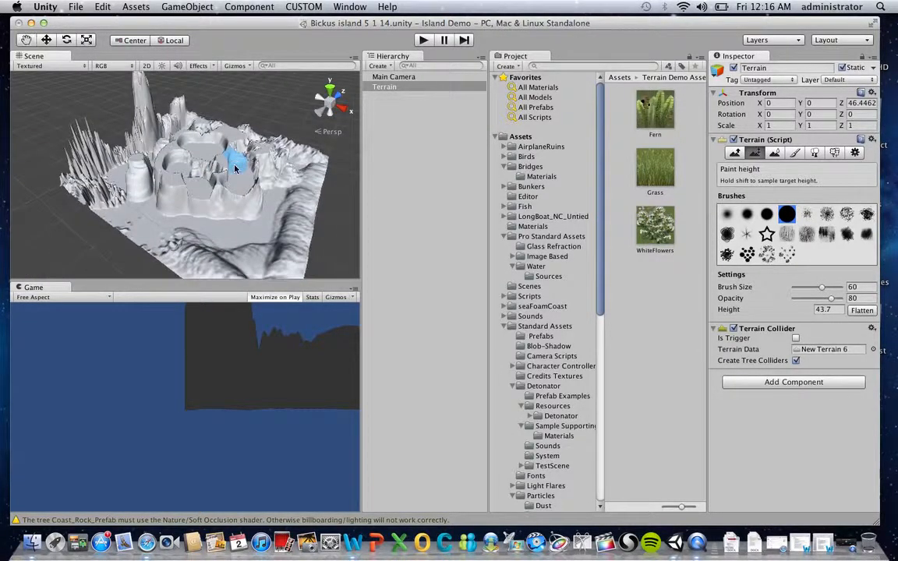
Smooth the jagged spikes along the terrain's edge and the plateau's basin rims with the Smooth Height tool
{"action": "left_click", "coordinate": [775, 154]}
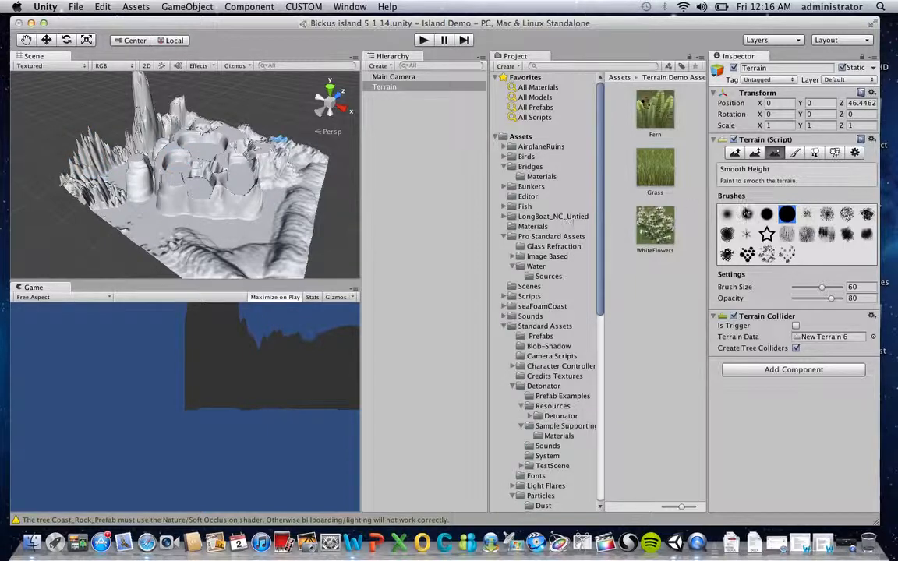
{"action": "mouse_move", "coordinate": [92, 160]}
{"action": "left_mouse_down"}
{"action": "mouse_move", "coordinate": [80, 161]}
{"action": "mouse_move", "coordinate": [89, 150]}
{"action": "mouse_move", "coordinate": [78, 148]}
{"action": "mouse_move", "coordinate": [78, 161]}
{"action": "mouse_move", "coordinate": [115, 192]}
{"action": "mouse_move", "coordinate": [90, 176]}
{"action": "mouse_move", "coordinate": [131, 194]}
{"action": "mouse_move", "coordinate": [178, 171]}
{"action": "mouse_move", "coordinate": [176, 181]}
{"action": "mouse_move", "coordinate": [190, 185]}
{"action": "mouse_move", "coordinate": [180, 194]}
{"action": "mouse_move", "coordinate": [191, 189]}
{"action": "mouse_move", "coordinate": [186, 177]}
{"action": "mouse_move", "coordinate": [176, 190]}
{"action": "mouse_move", "coordinate": [196, 186]}
{"action": "mouse_move", "coordinate": [194, 219]}
{"action": "left_mouse_up"}
{"action": "key", "text": "alt"}
{"action": "scroll", "coordinate": [194, 208], "scroll_direction": "up", "scroll_amount": 5, "text": "alt"}
{"action": "scroll", "coordinate": [193, 219], "scroll_direction": "up", "scroll_amount": 8, "text": "alt"}
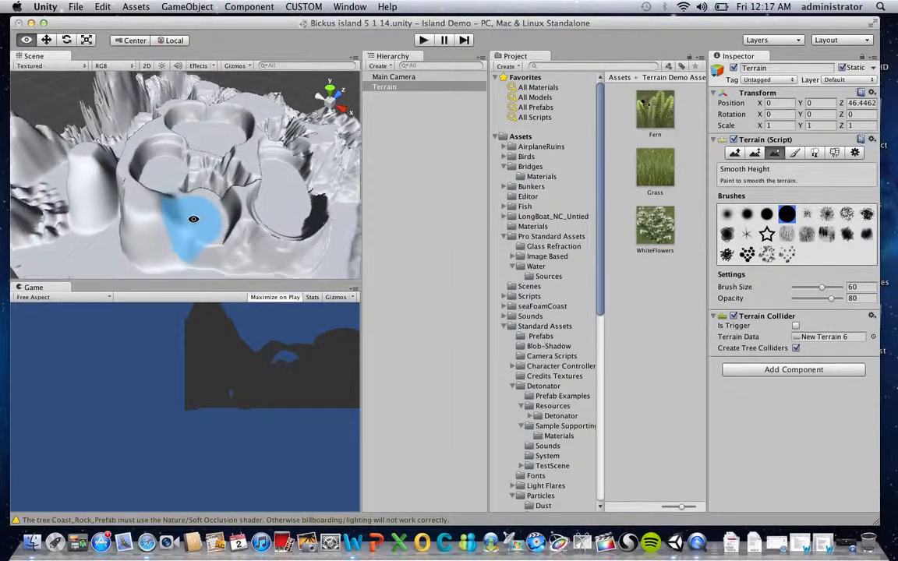
{"action": "mouse_move", "coordinate": [153, 123]}
{"action": "left_mouse_down"}
{"action": "mouse_move", "coordinate": [126, 129]}
{"action": "mouse_move", "coordinate": [102, 158]}
{"action": "mouse_move", "coordinate": [250, 118]}
{"action": "mouse_move", "coordinate": [191, 150]}
{"action": "mouse_move", "coordinate": [267, 173]}
{"action": "left_mouse_up"}
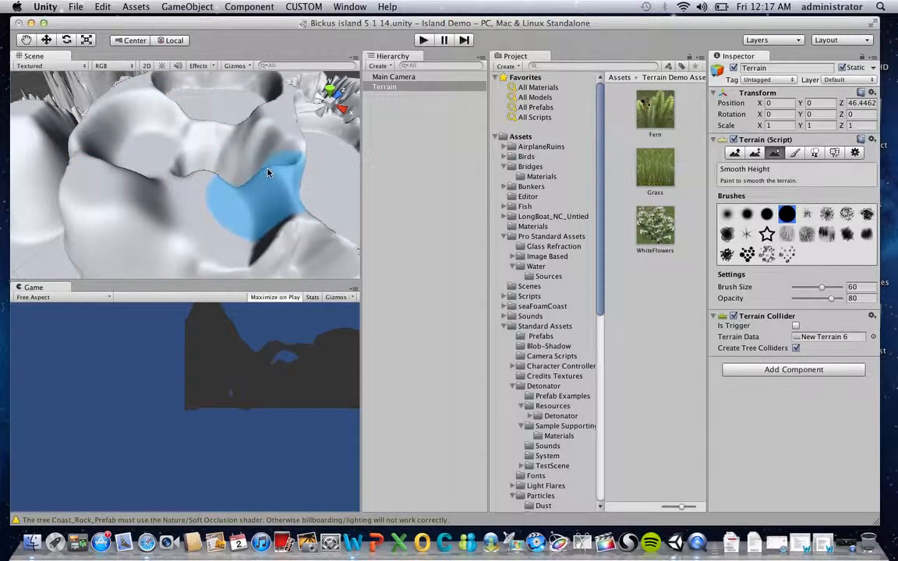
Save the scene
{"action": "scroll", "coordinate": [266, 173], "scroll_direction": "down", "scroll_amount": 10}
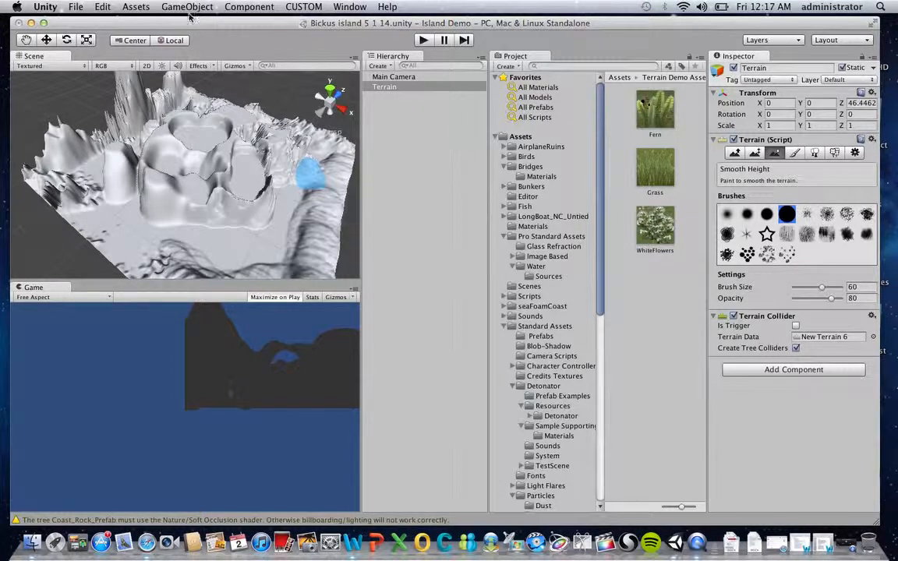
{"action": "left_click", "coordinate": [76, 7]}
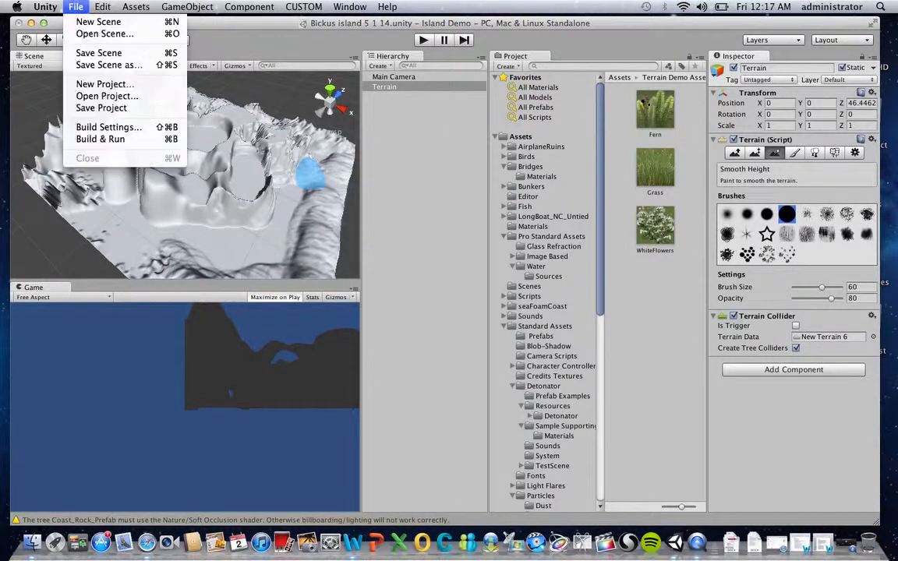
{"action": "left_click", "coordinate": [99, 53]}
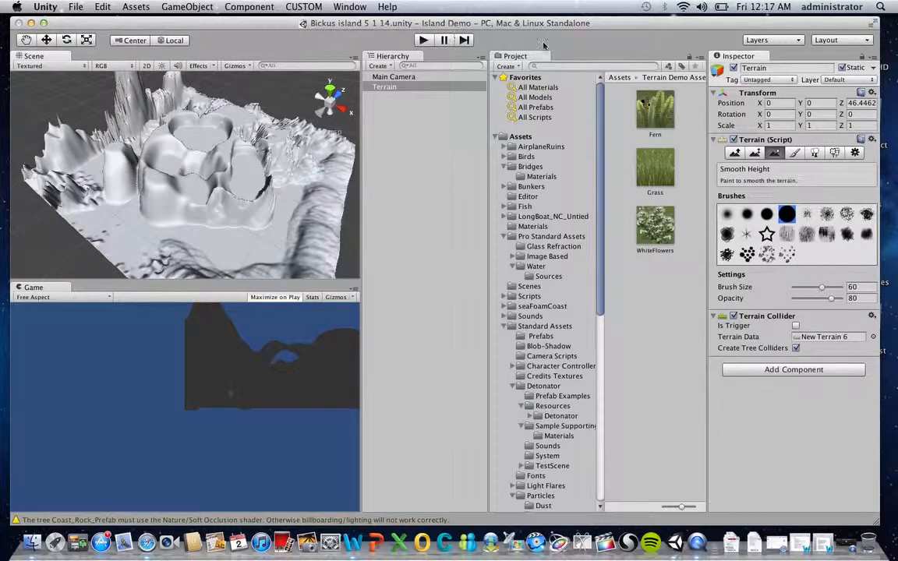
Search the project assets for "first" and place the First Person Controller on a flat part of the sculpted terrain
{"action": "left_click", "coordinate": [566, 68]}
{"action": "type", "text": "first"}
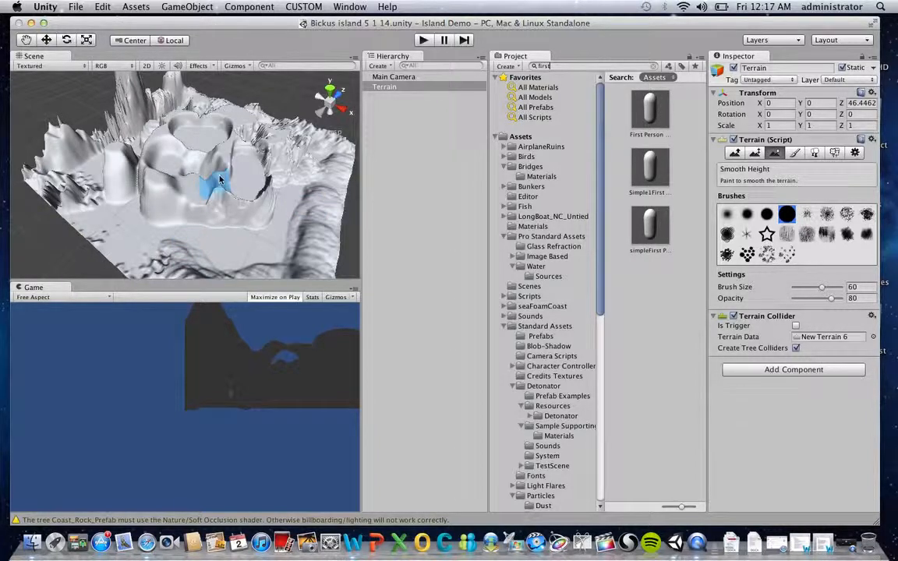
{"action": "left_click_drag", "start_coordinate": [220, 160], "coordinate": [215, 179], "text": "alt"}
{"action": "scroll", "coordinate": [215, 179], "scroll_direction": "up", "scroll_amount": 5}
{"action": "scroll", "coordinate": [215, 179], "scroll_direction": "up", "scroll_amount": 5}
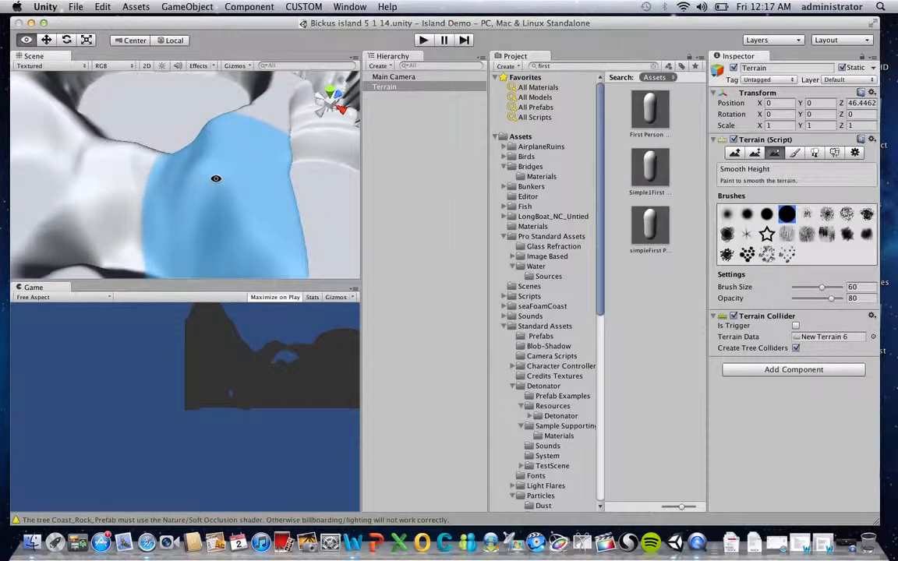
{"action": "scroll", "coordinate": [254, 140], "scroll_direction": "up", "scroll_amount": 8}
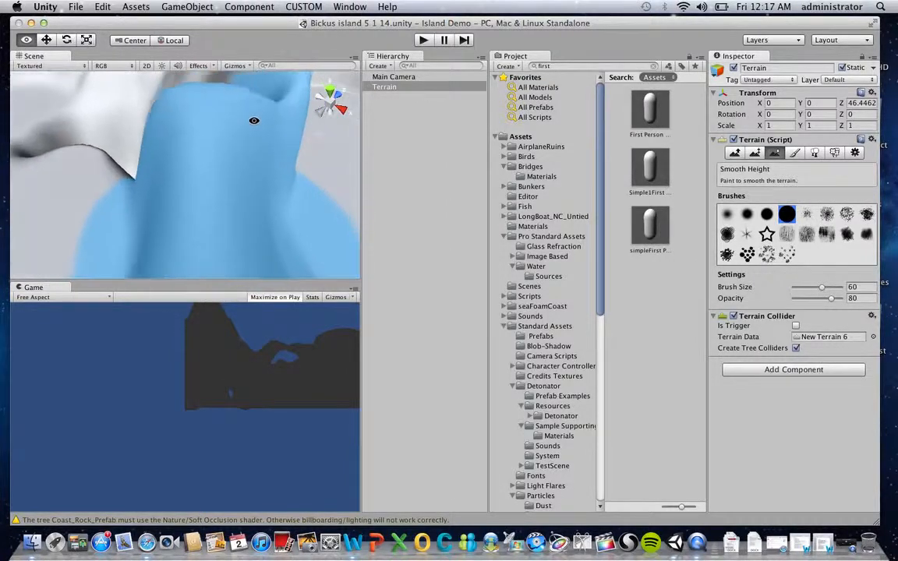
{"action": "mouse_move", "coordinate": [254, 121]}
{"action": "left_mouse_down", "text": "alt"}
{"action": "mouse_move", "coordinate": [196, 113]}
{"action": "mouse_move", "coordinate": [129, 148]}
{"action": "mouse_move", "coordinate": [165, 114]}
{"action": "left_mouse_up", "text": "alt"}
{"action": "scroll", "coordinate": [165, 115], "scroll_direction": "up", "scroll_amount": 5, "text": "alt"}
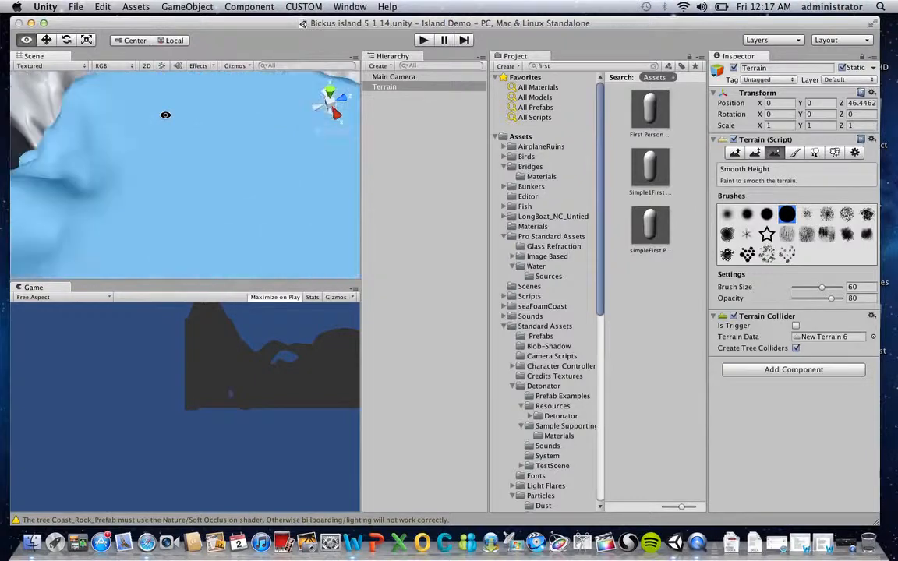
{"action": "scroll", "coordinate": [165, 115], "scroll_direction": "down", "scroll_amount": 5, "text": "alt"}
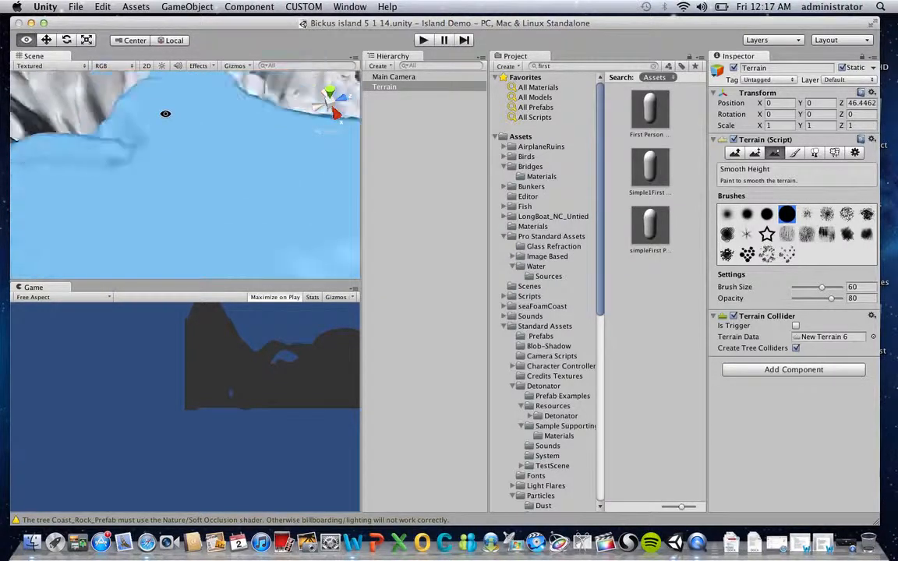
{"action": "scroll", "coordinate": [165, 114], "scroll_direction": "up", "scroll_amount": 5, "text": "alt"}
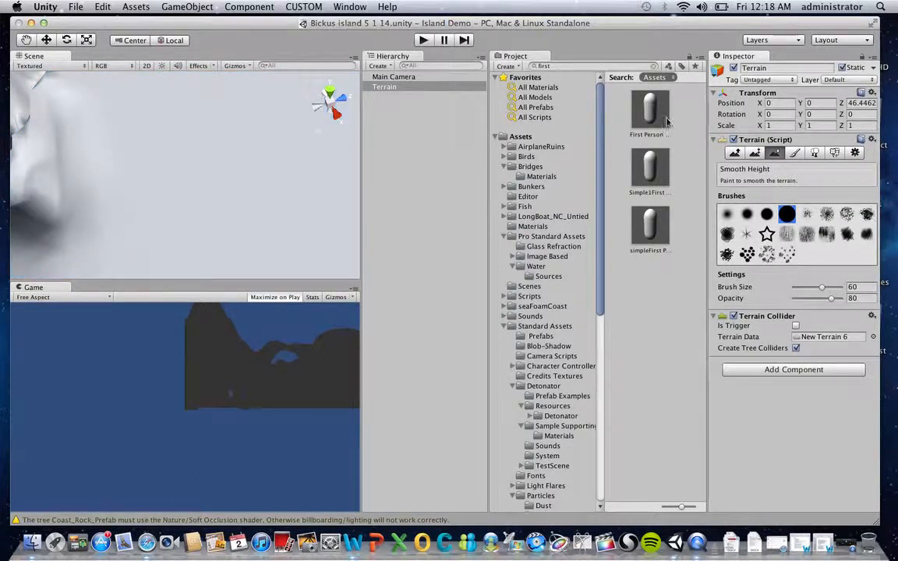
{"action": "mouse_move", "coordinate": [650, 109]}
{"action": "left_mouse_down"}
{"action": "mouse_move", "coordinate": [562, 120]}
{"action": "mouse_move", "coordinate": [228, 127]}
{"action": "mouse_move", "coordinate": [219, 142]}
{"action": "left_mouse_up"}
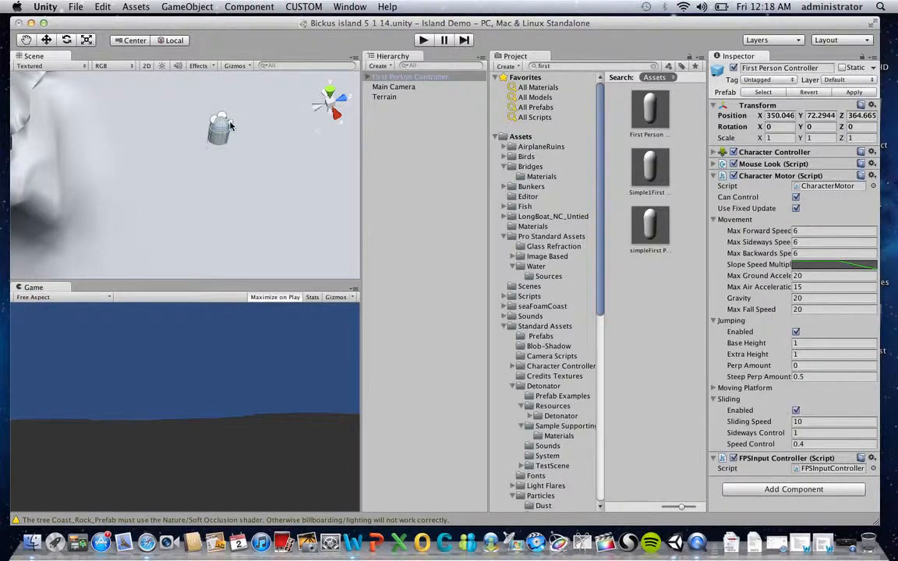
Move the First Person Controller up to a Y position of 73.4451 so it stands above the ground
{"action": "left_click", "coordinate": [47, 40]}
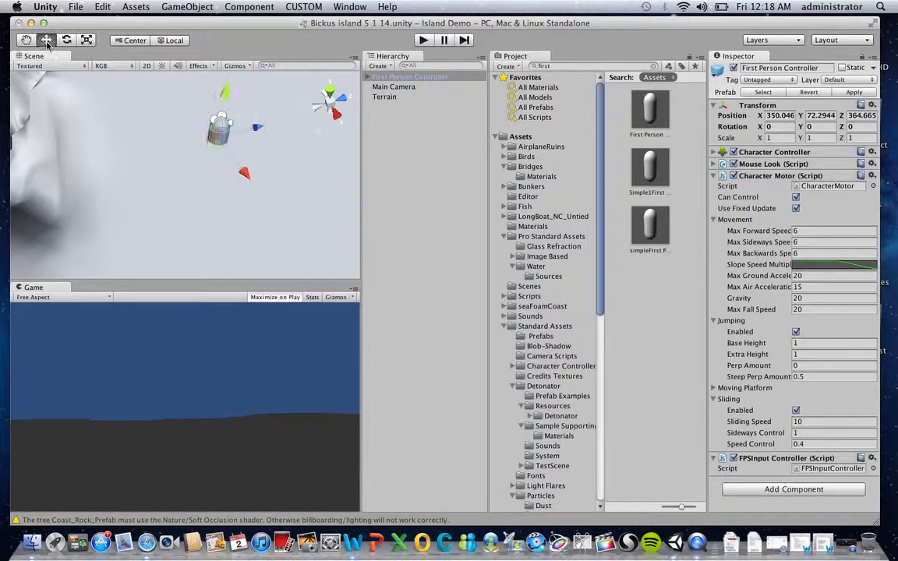
{"action": "left_click_drag", "start_coordinate": [226, 99], "coordinate": [235, 79]}
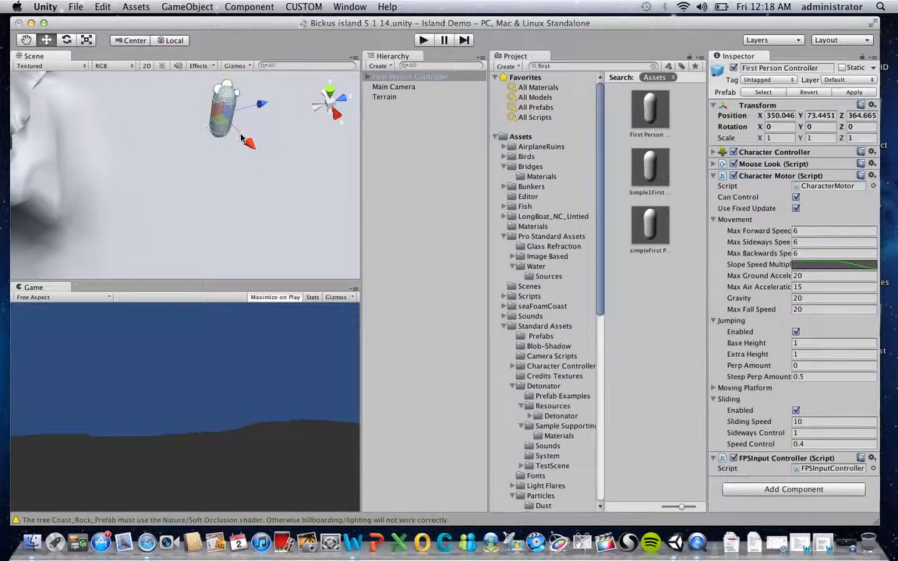
{"action": "key", "text": "alt"}
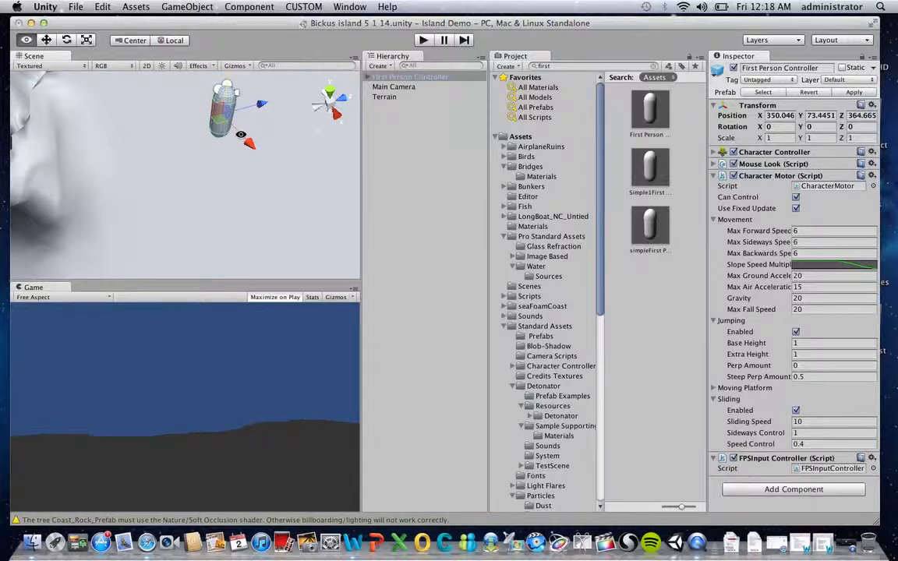
{"action": "mouse_move", "coordinate": [241, 135]}
{"action": "left_mouse_down", "text": "alt"}
{"action": "mouse_move", "coordinate": [214, 134]}
{"action": "mouse_move", "coordinate": [237, 140]}
{"action": "mouse_move", "coordinate": [255, 131]}
{"action": "mouse_move", "coordinate": [242, 135]}
{"action": "left_mouse_up", "text": "alt"}
{"action": "scroll", "coordinate": [242, 133], "scroll_direction": "down", "scroll_amount": 15, "text": "alt"}
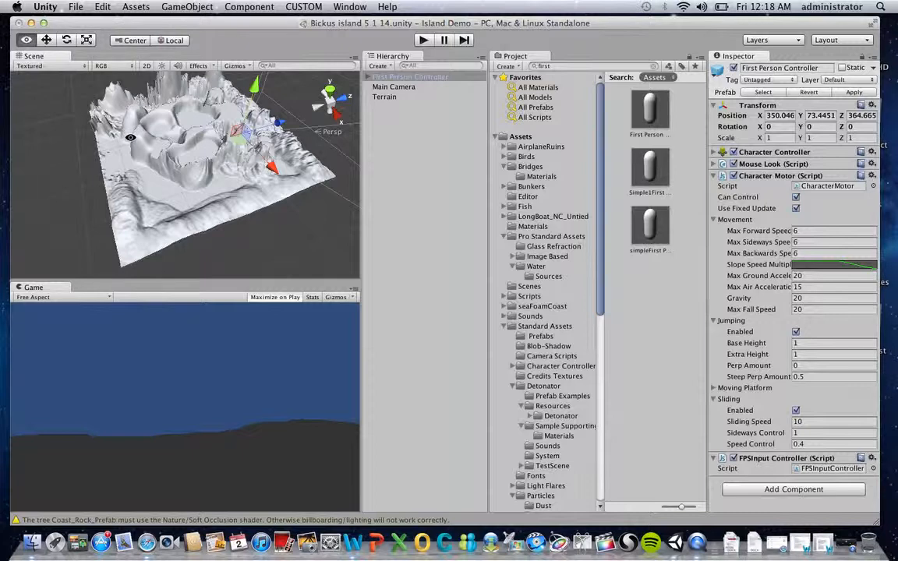
{"action": "left_click_drag", "start_coordinate": [130, 133], "coordinate": [286, 136], "text": "alt"}
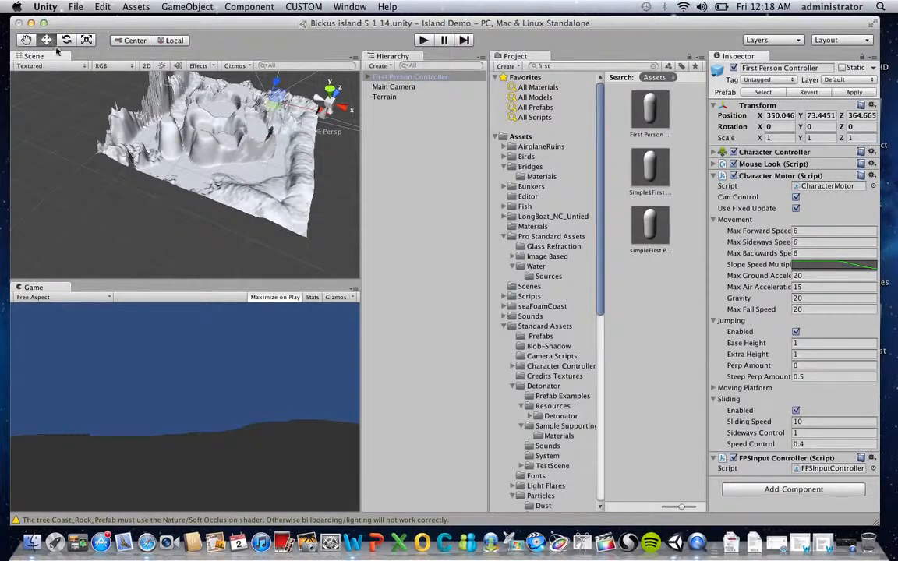
Select the First Person Controller and frame it in the scene view
{"action": "left_click", "coordinate": [25, 40]}
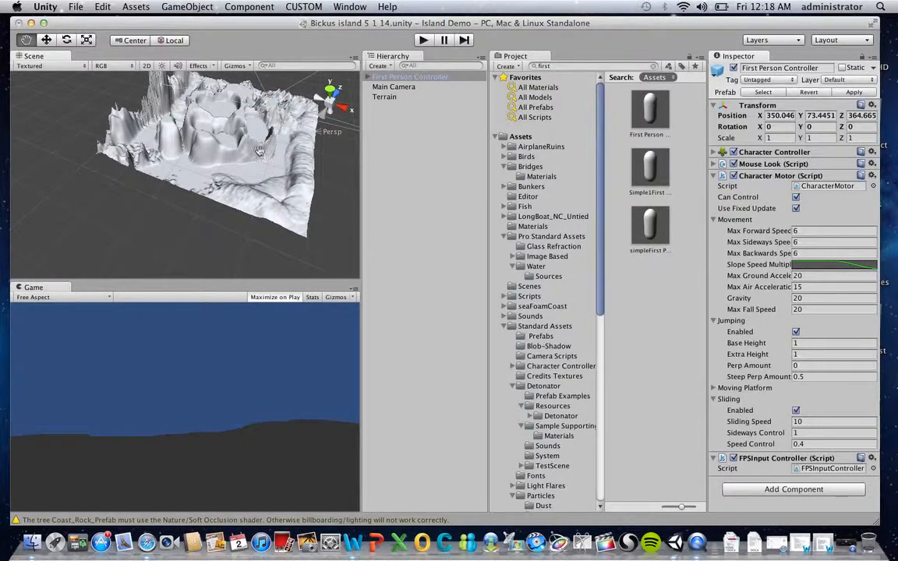
{"action": "left_click", "coordinate": [393, 78]}
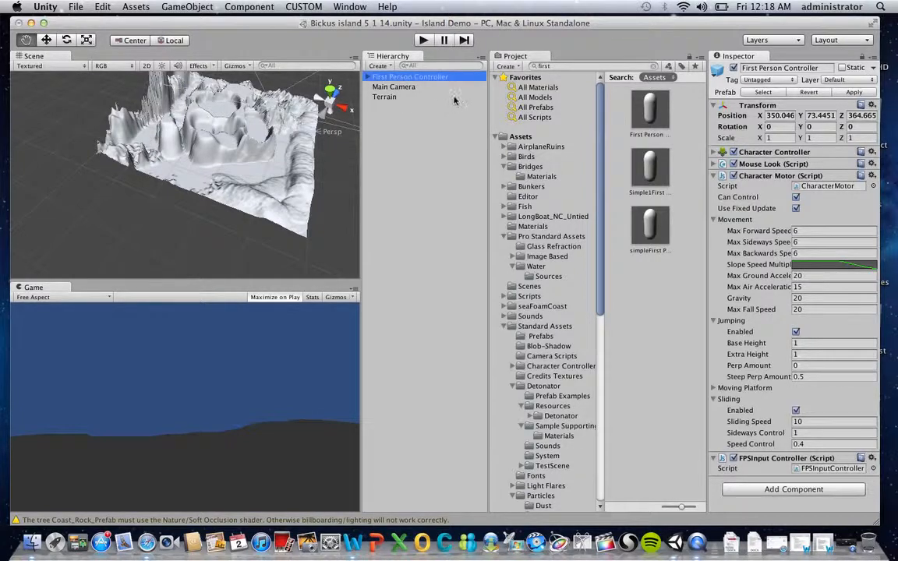
{"action": "left_click", "coordinate": [391, 106]}
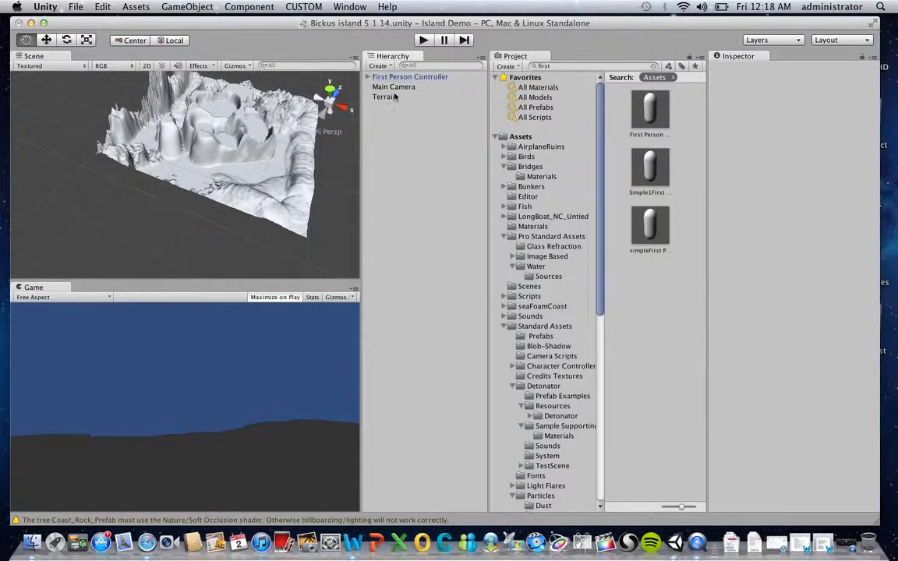
{"action": "left_click", "coordinate": [393, 78]}
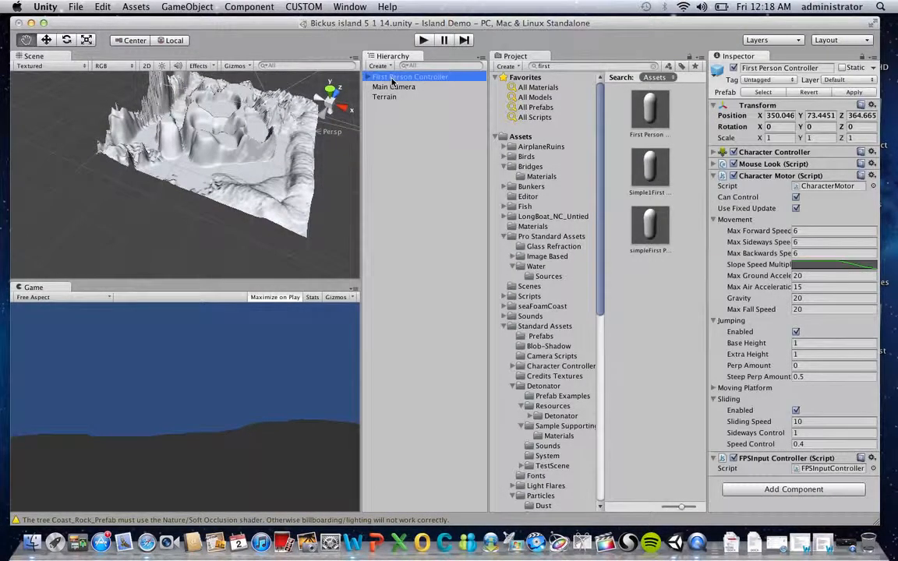
{"action": "key", "text": "f"}
{"action": "key", "text": "f"}
{"action": "key", "text": "f"}
{"action": "key", "text": "f"}
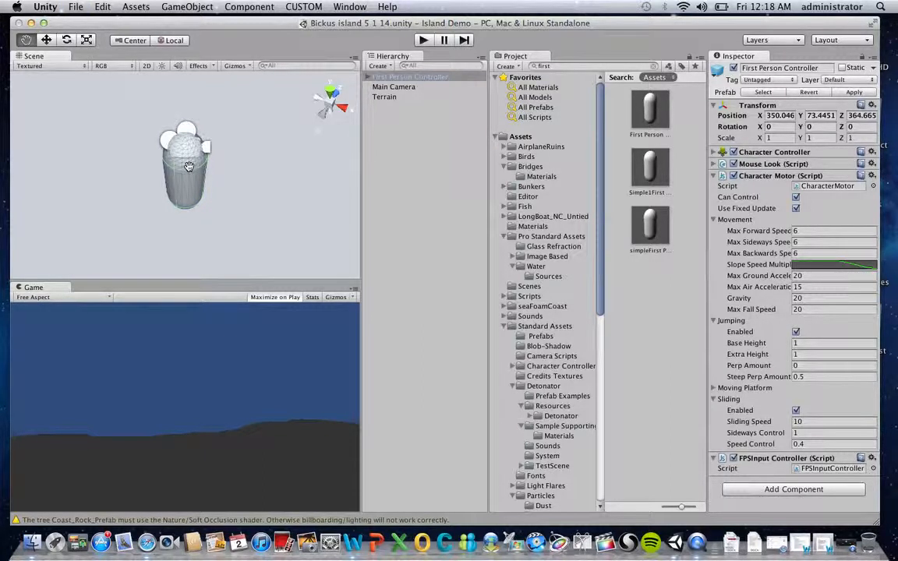
Run the scene in play mode to test the First Person Controller, and stop it
{"action": "left_click", "coordinate": [424, 40]}
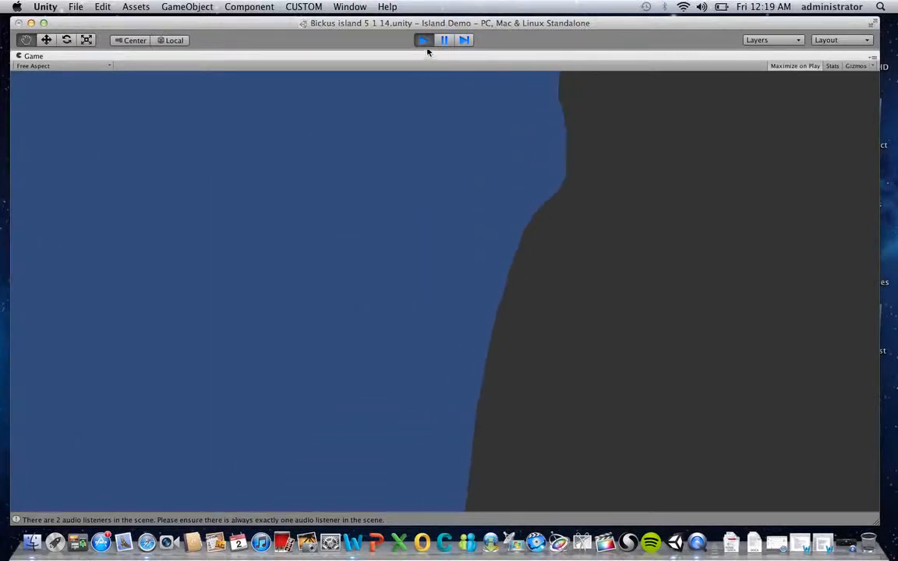
{"action": "left_click", "coordinate": [423, 42]}
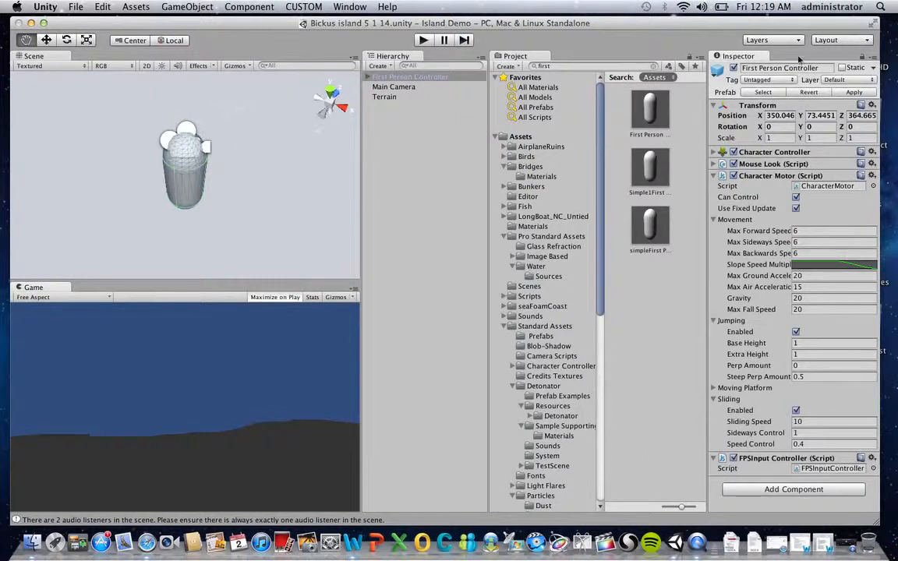
Switch the editor to the 2 by 3 window layout
{"action": "left_click", "coordinate": [837, 41]}
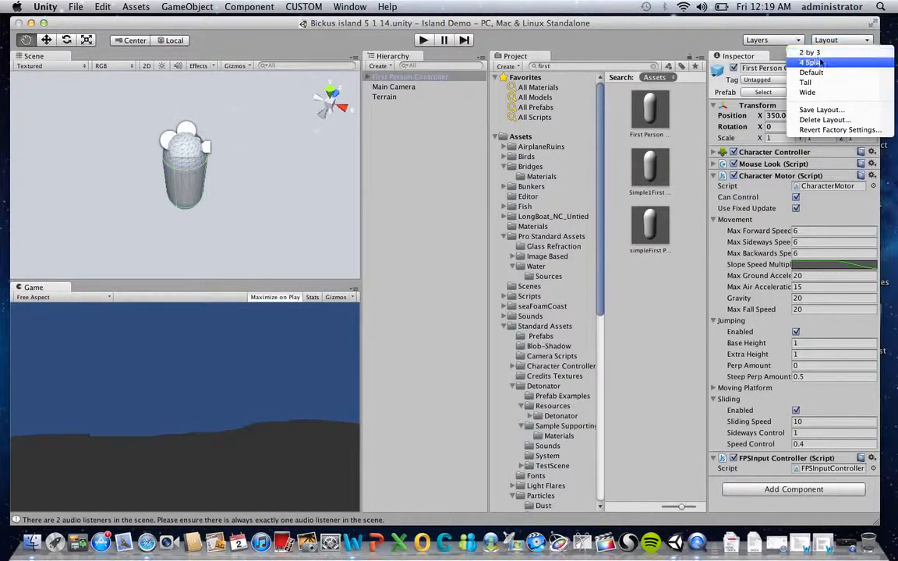
{"action": "left_click", "coordinate": [837, 53]}
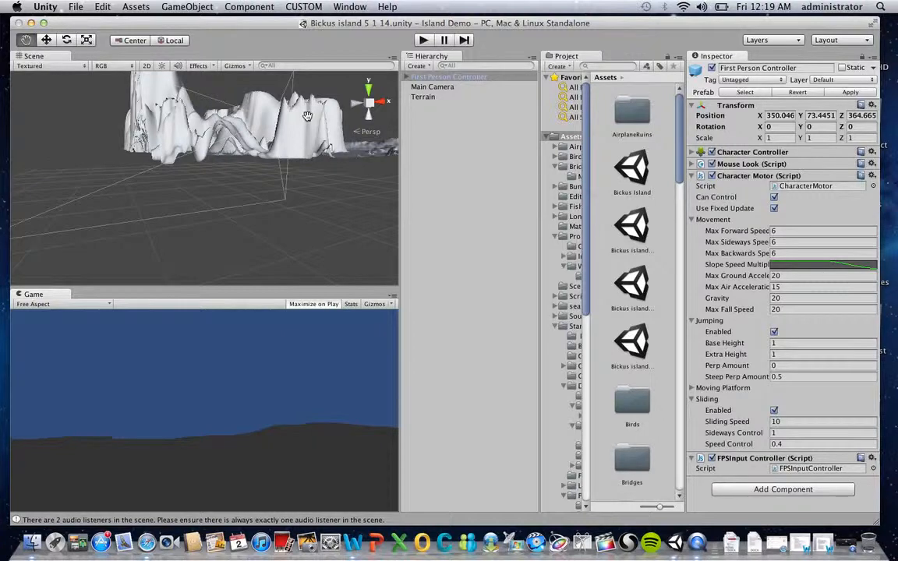
{"action": "left_click_drag", "start_coordinate": [307, 116], "coordinate": [281, 105], "text": "alt"}
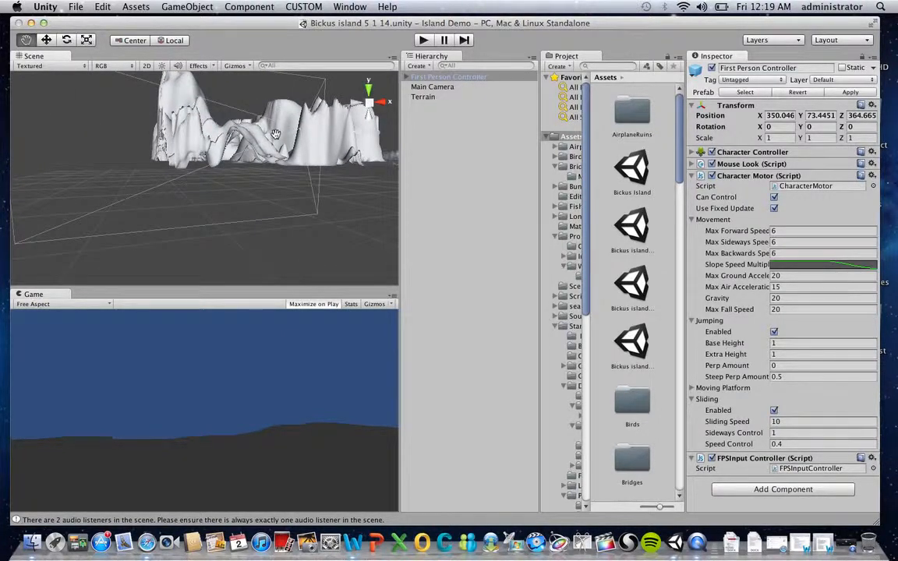
{"action": "scroll", "coordinate": [280, 112], "scroll_direction": "up", "scroll_amount": 2}
{"action": "key", "text": "alt"}
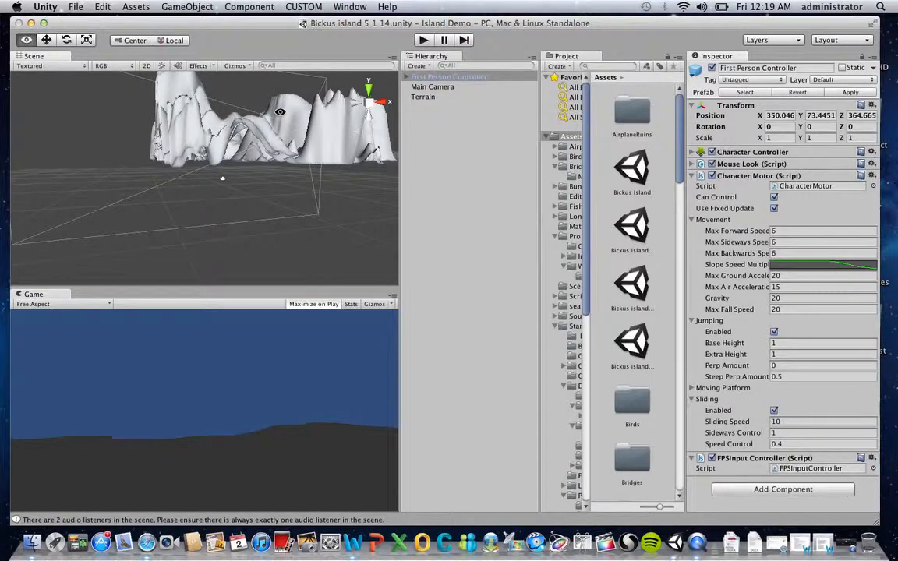
{"action": "left_click_drag", "start_coordinate": [280, 113], "coordinate": [175, 163], "text": "alt"}
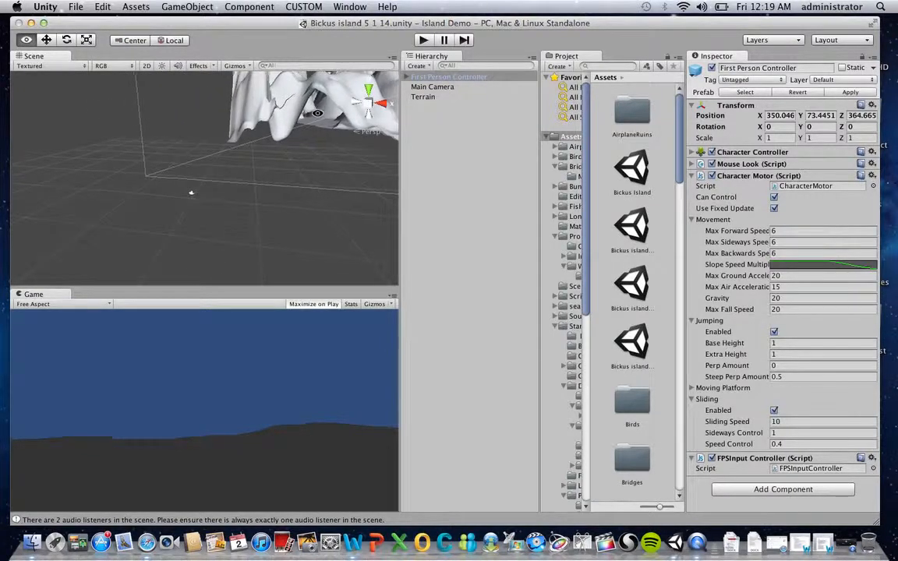
Add a directional light to the scene to illuminate the island terrain
{"action": "left_click_drag", "start_coordinate": [318, 113], "coordinate": [188, 121], "text": "alt"}
{"action": "left_click_drag", "start_coordinate": [305, 130], "coordinate": [57, 125], "text": "alt"}
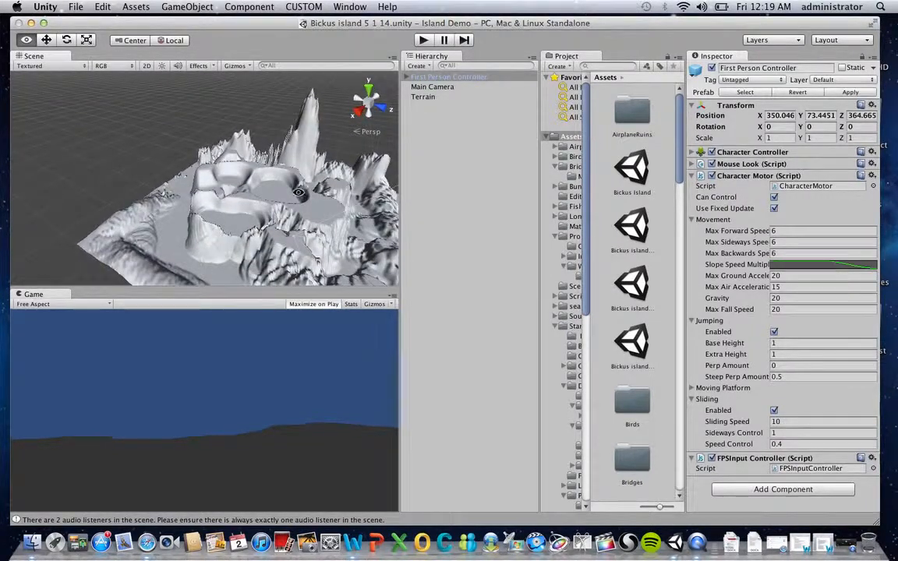
{"action": "left_click_drag", "start_coordinate": [298, 192], "coordinate": [245, 164], "text": "alt"}
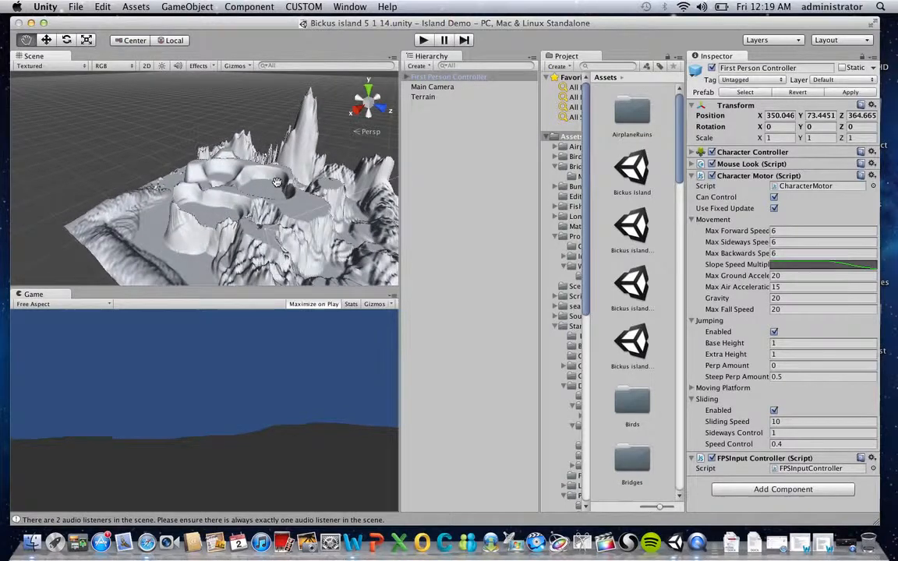
{"action": "left_click", "coordinate": [187, 6]}
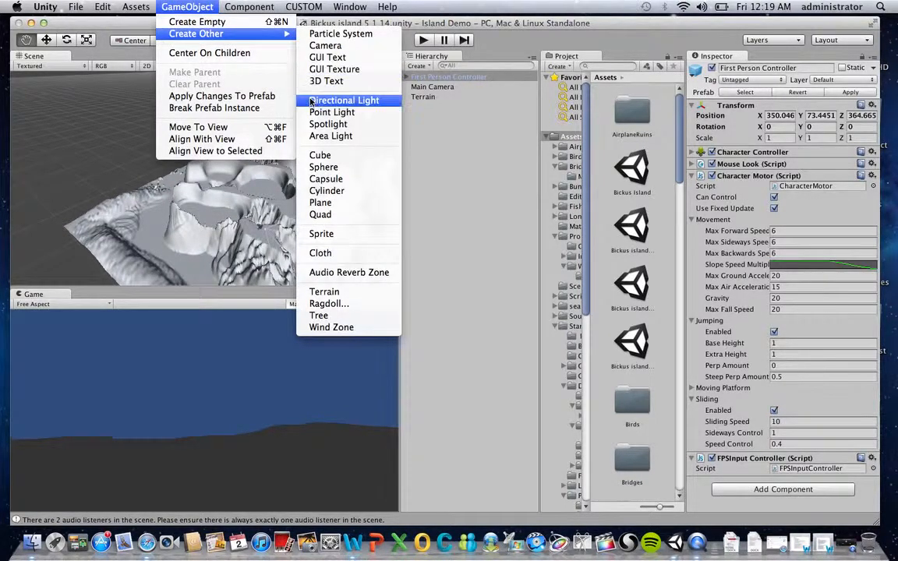
{"action": "left_click", "coordinate": [293, 106]}
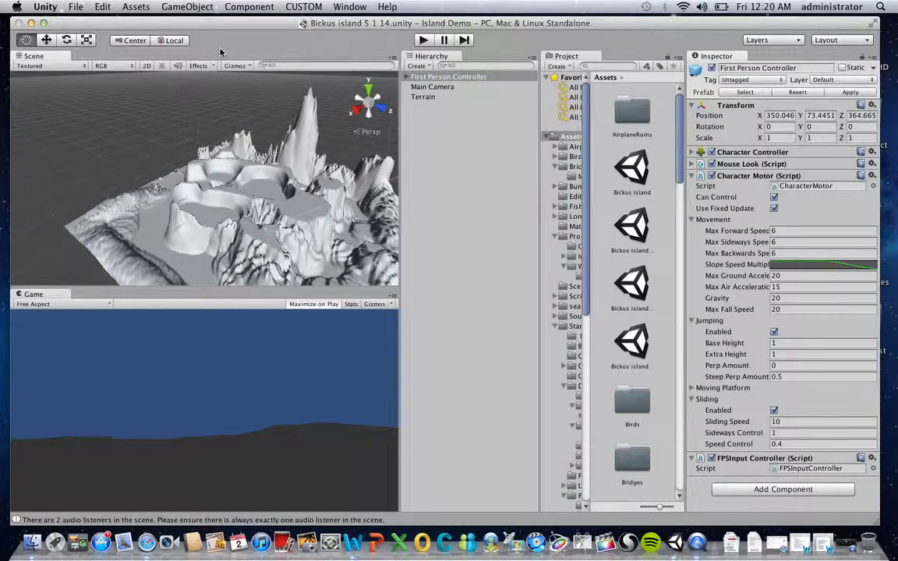
{"action": "left_click", "coordinate": [187, 6]}
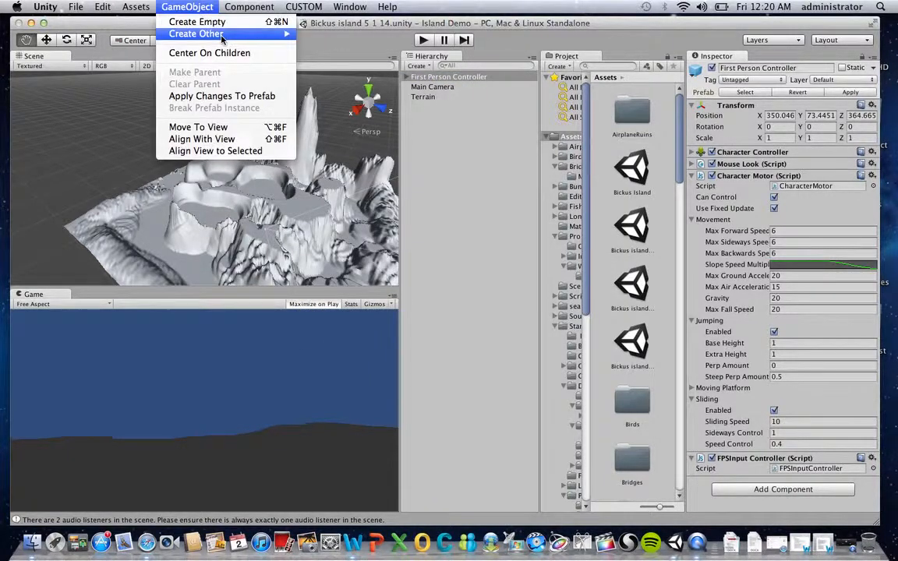
{"action": "mouse_move", "coordinate": [234, 35]}
{"action": "mouse_move", "coordinate": [273, 34]}
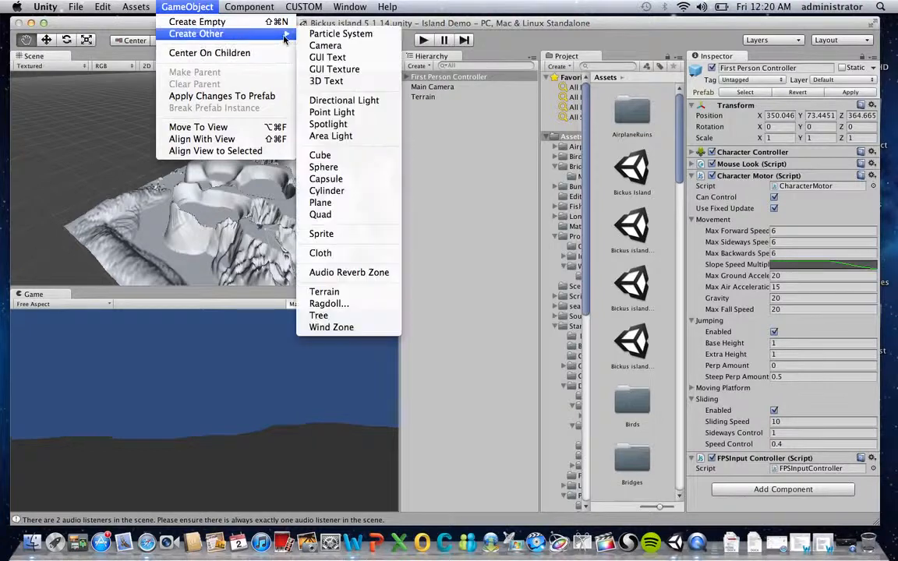
{"action": "left_click", "coordinate": [337, 96]}
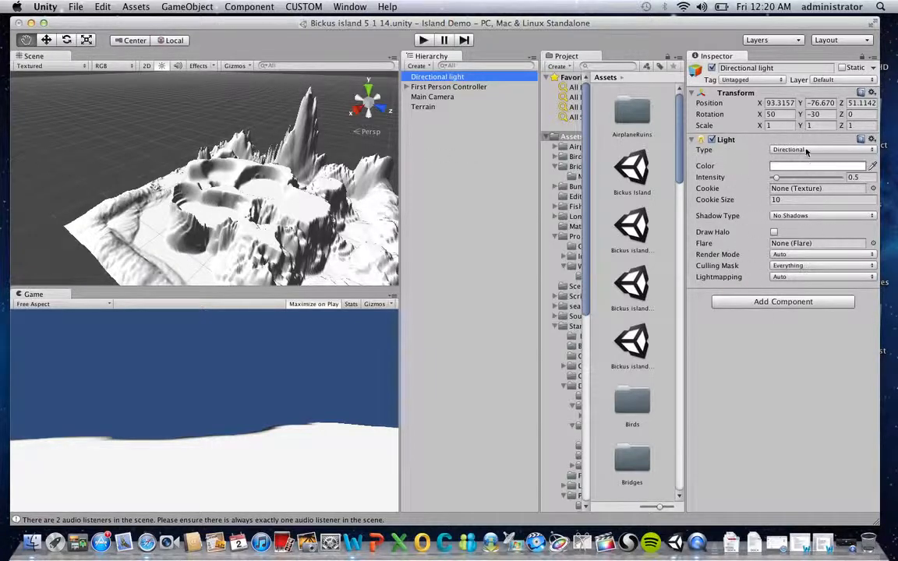
Try the Point type on the new light and switch it back to Directional
{"action": "left_click", "coordinate": [806, 151]}
{"action": "left_click", "coordinate": [807, 159]}
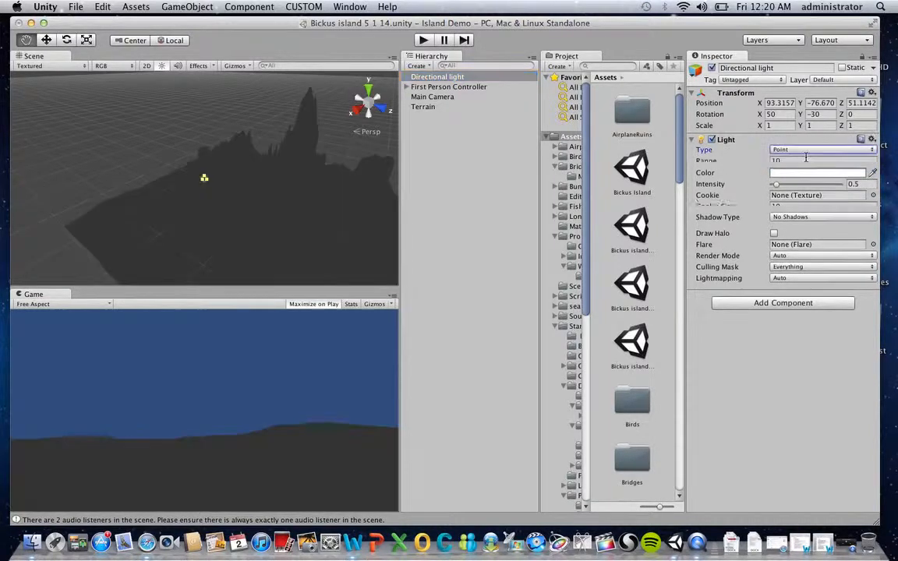
{"action": "left_click", "coordinate": [803, 150]}
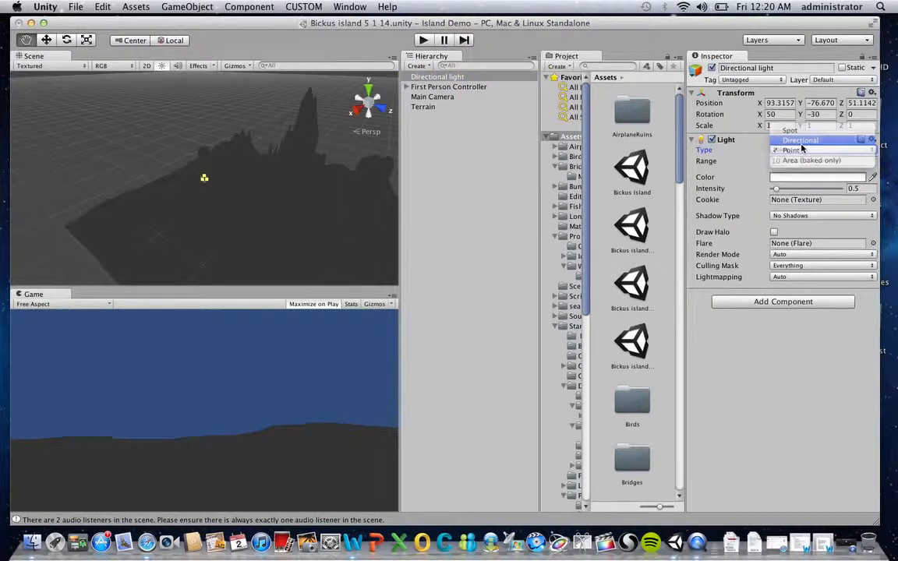
{"action": "left_click", "coordinate": [801, 143]}
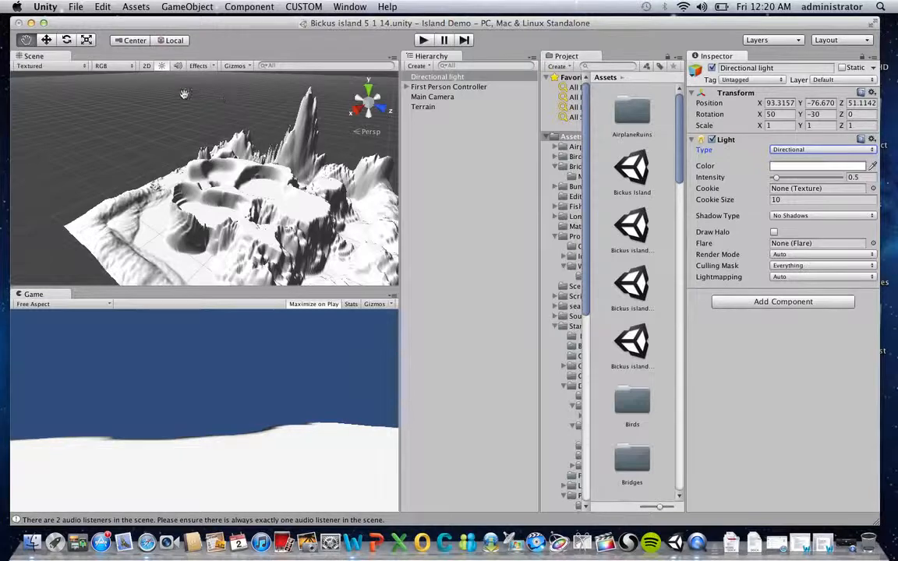
Frame the directional light and move it up from beneath the terrain to about X 15.53, Y 53.86, Z 185.84
{"action": "left_click", "coordinate": [441, 78]}
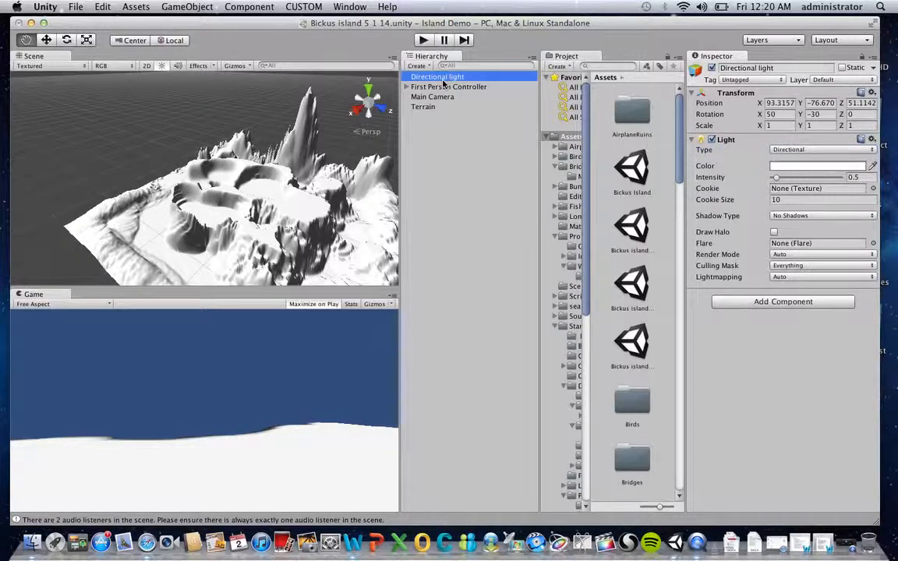
{"action": "key", "text": "f"}
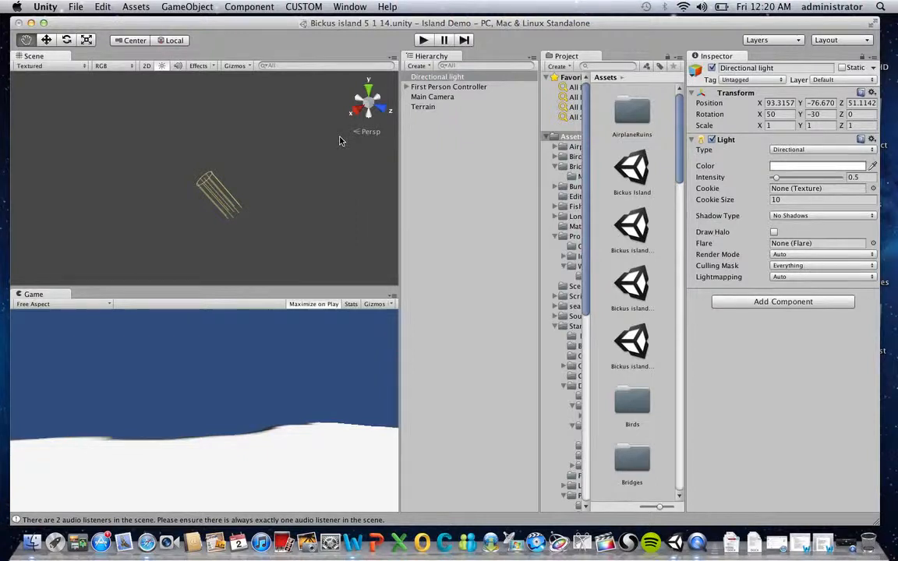
{"action": "scroll", "coordinate": [340, 142], "scroll_direction": "down", "scroll_amount": 10}
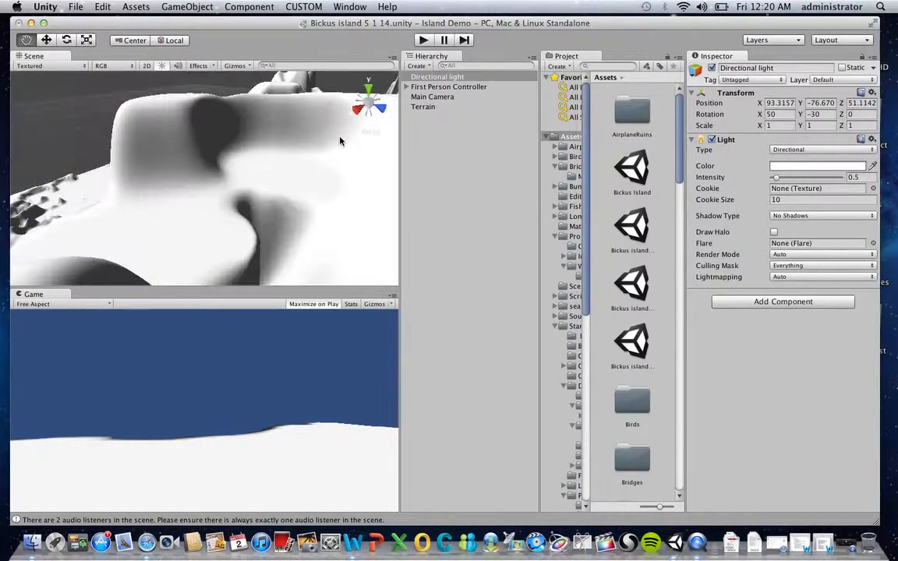
{"action": "scroll", "coordinate": [340, 141], "scroll_direction": "up", "scroll_amount": 5}
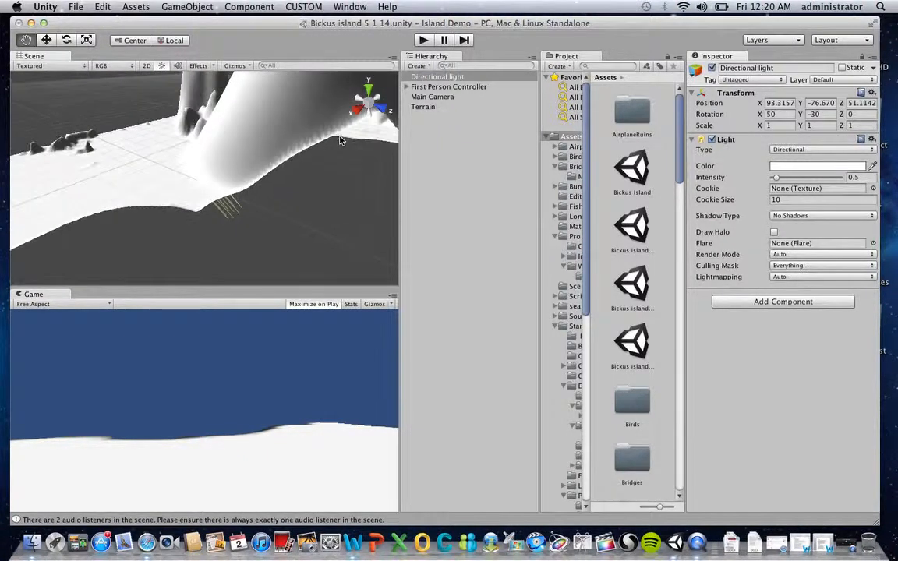
{"action": "scroll", "coordinate": [340, 141], "scroll_direction": "down", "scroll_amount": 5}
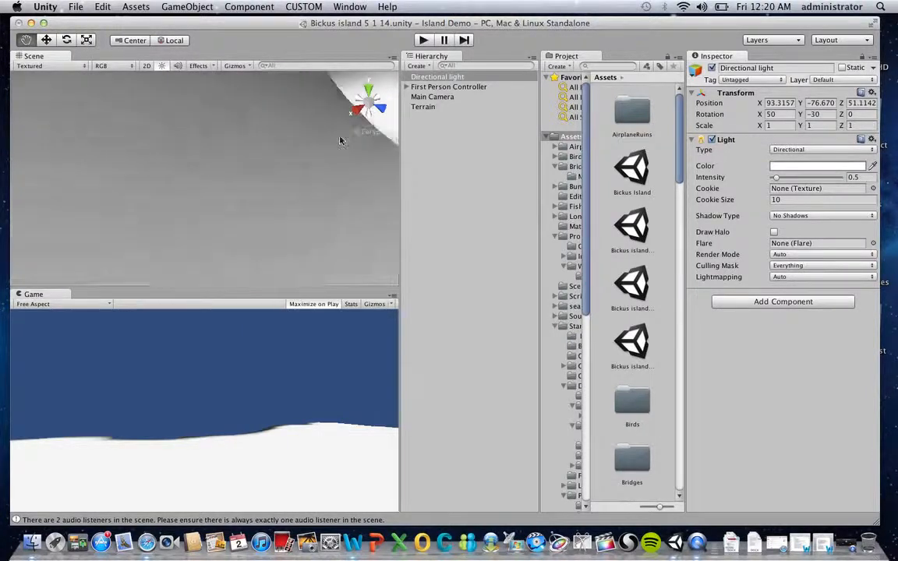
{"action": "left_click_drag", "start_coordinate": [340, 141], "coordinate": [431, 102], "text": "alt"}
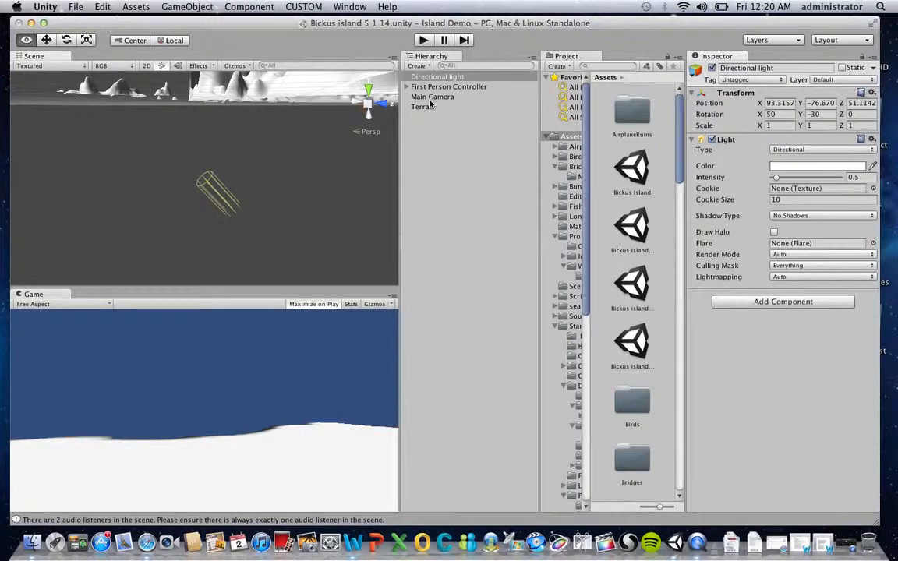
{"action": "left_click_drag", "start_coordinate": [297, 117], "coordinate": [478, 153], "text": "alt"}
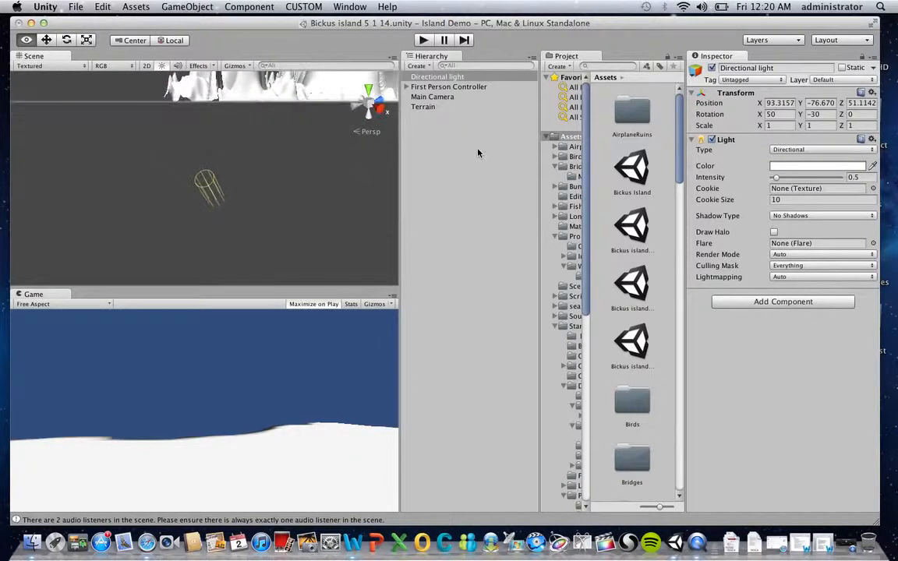
{"action": "left_click", "coordinate": [46, 40]}
{"action": "left_click_drag", "start_coordinate": [222, 146], "coordinate": [257, 70]}
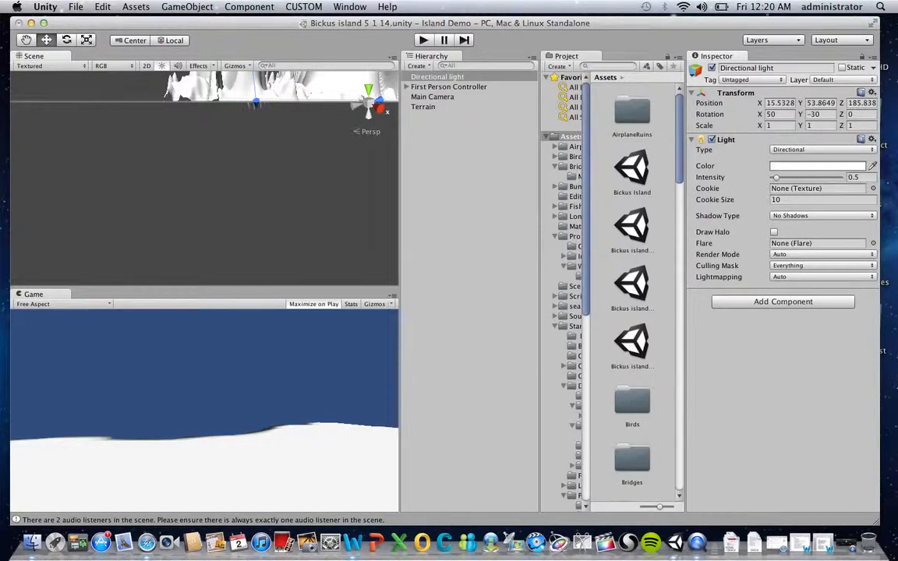
Move the directional light above the terrain to about X -23.66, Y 119.64, Z 253.73, and rotate it to about X 71.28, Y -116.72, Z -456.58
{"action": "left_click", "coordinate": [24, 41]}
{"action": "left_click_drag", "start_coordinate": [235, 160], "coordinate": [174, 298]}
{"action": "left_click", "coordinate": [46, 40]}
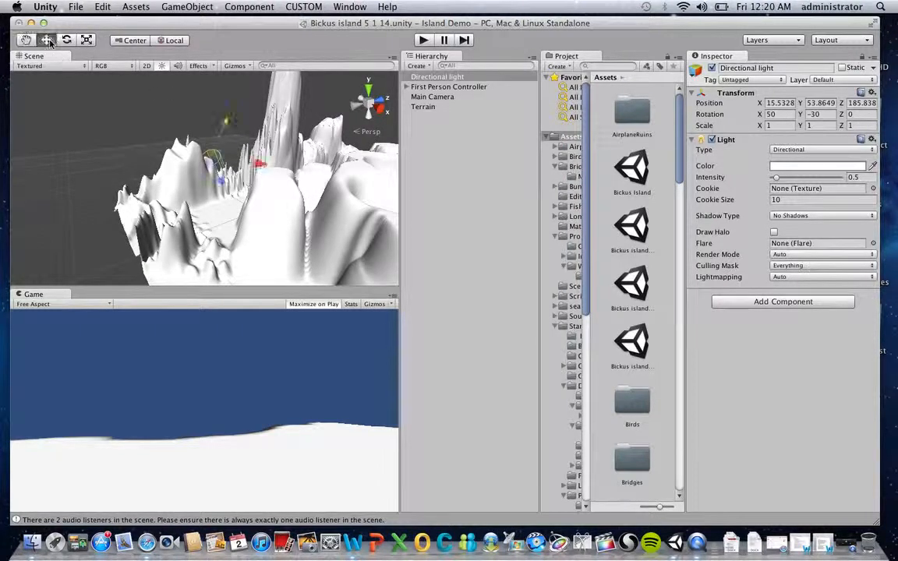
{"action": "left_click_drag", "start_coordinate": [226, 125], "coordinate": [254, 68]}
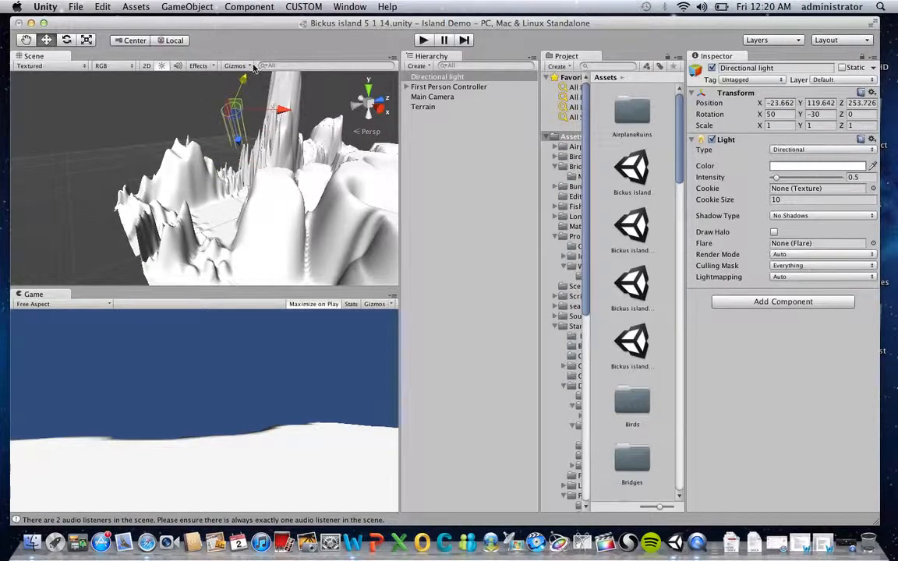
{"action": "left_click", "coordinate": [68, 41]}
{"action": "mouse_move", "coordinate": [213, 93]}
{"action": "left_mouse_down"}
{"action": "mouse_move", "coordinate": [224, 179]}
{"action": "mouse_move", "coordinate": [226, 96]}
{"action": "mouse_move", "coordinate": [179, 104]}
{"action": "mouse_move", "coordinate": [207, 60]}
{"action": "left_mouse_up"}
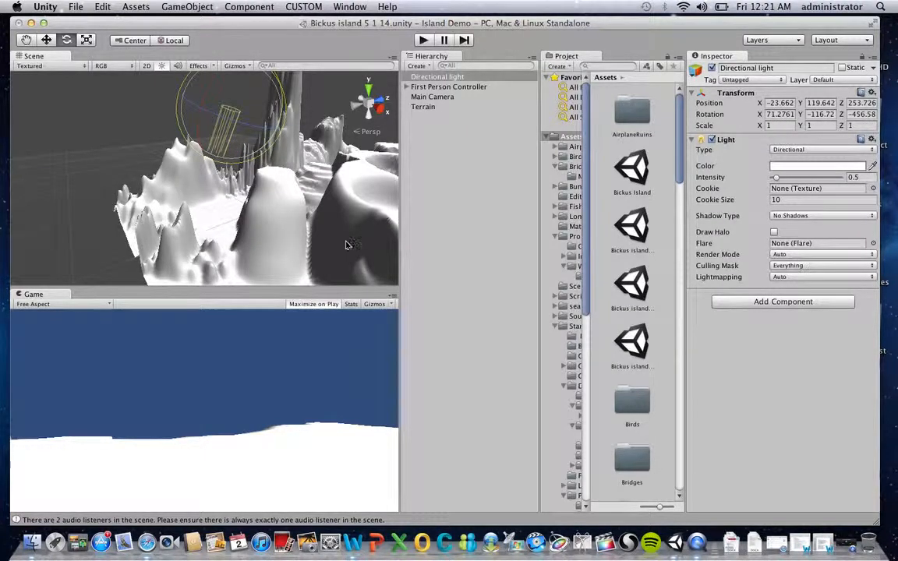
Run the scene in play mode, walk across the lit terrain to examine it, and stop the playback
{"action": "left_click", "coordinate": [421, 42]}
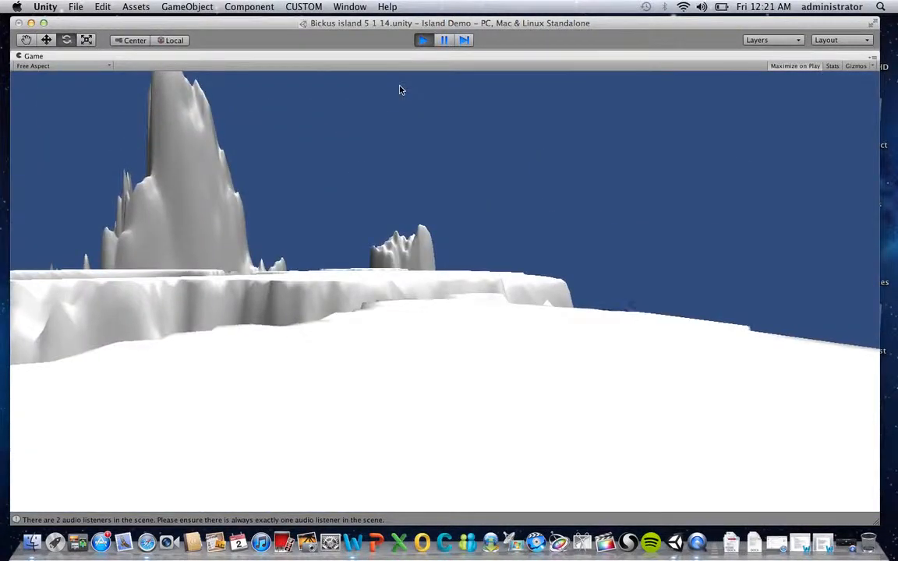
{"action": "key", "text": "w"}
{"action": "key", "text": "w"}
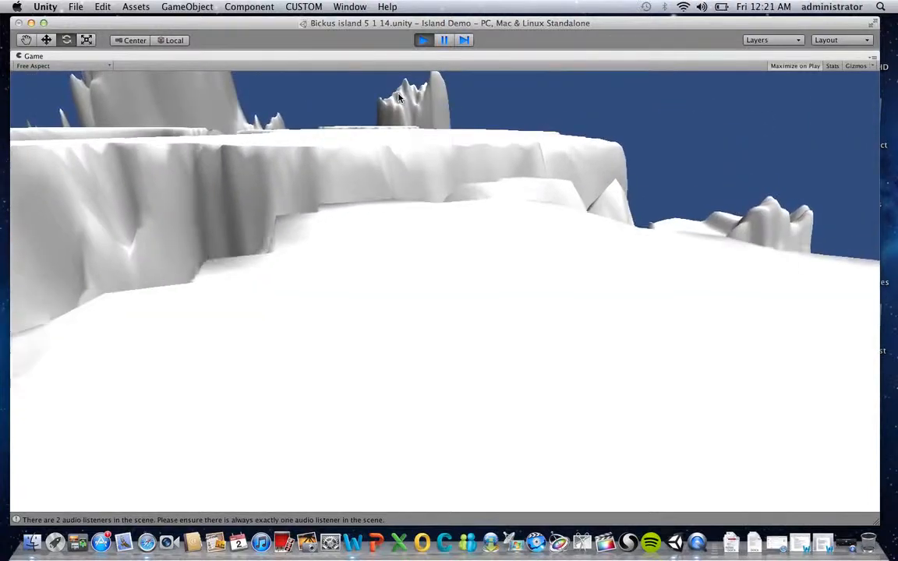
{"action": "key", "text": "w"}
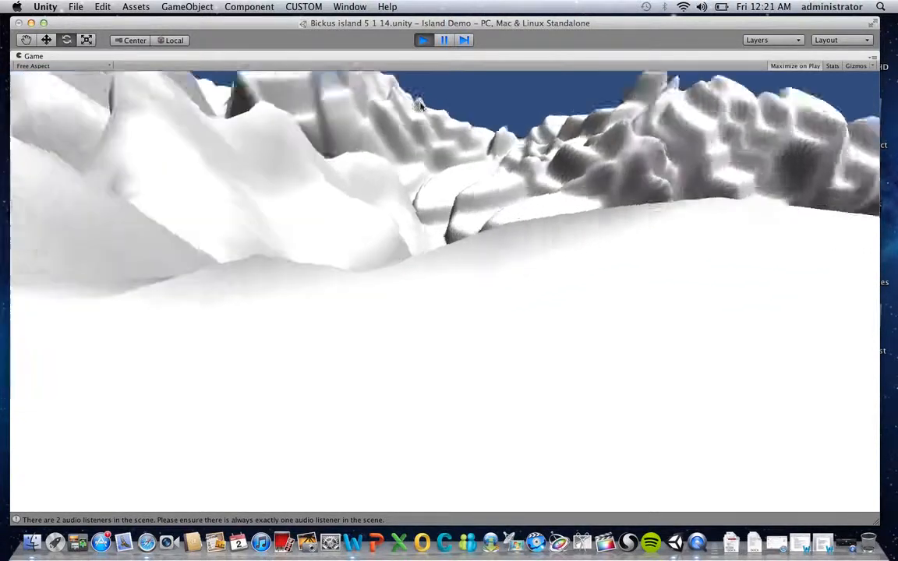
{"action": "key", "text": "w"}
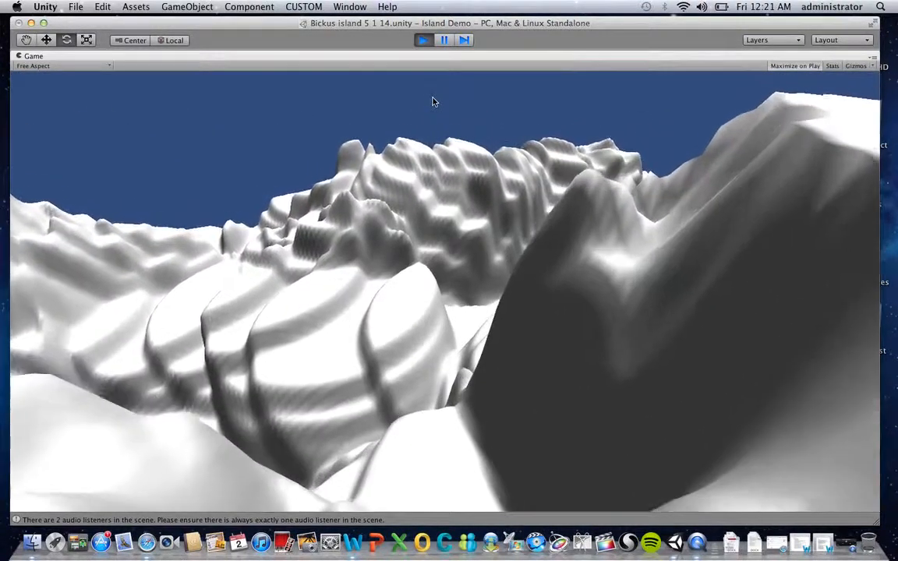
{"action": "key", "text": "w"}
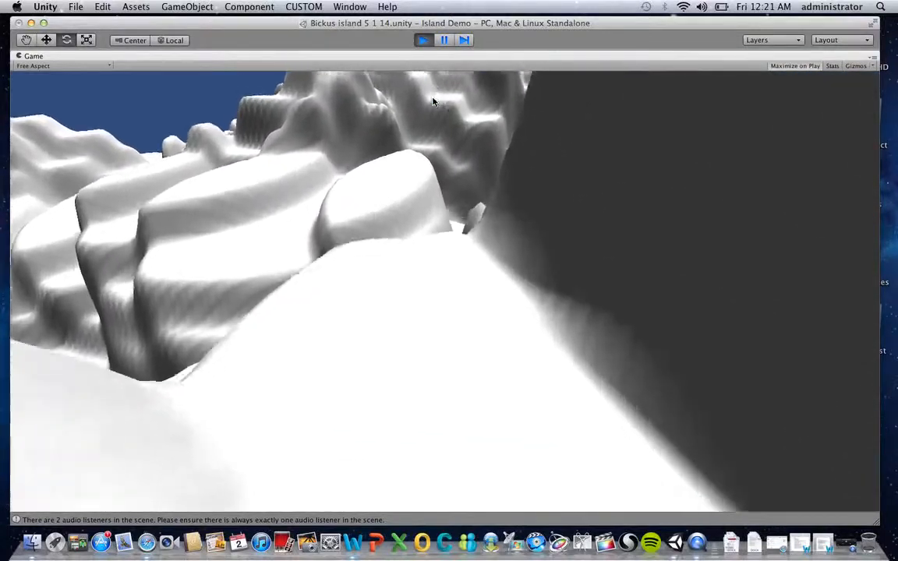
{"action": "key", "text": "w"}
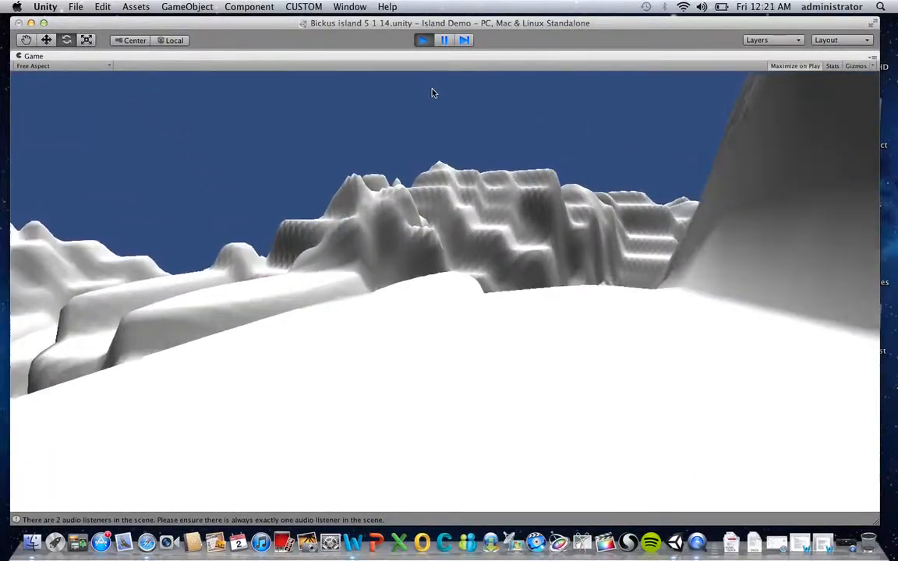
{"action": "key", "text": "w"}
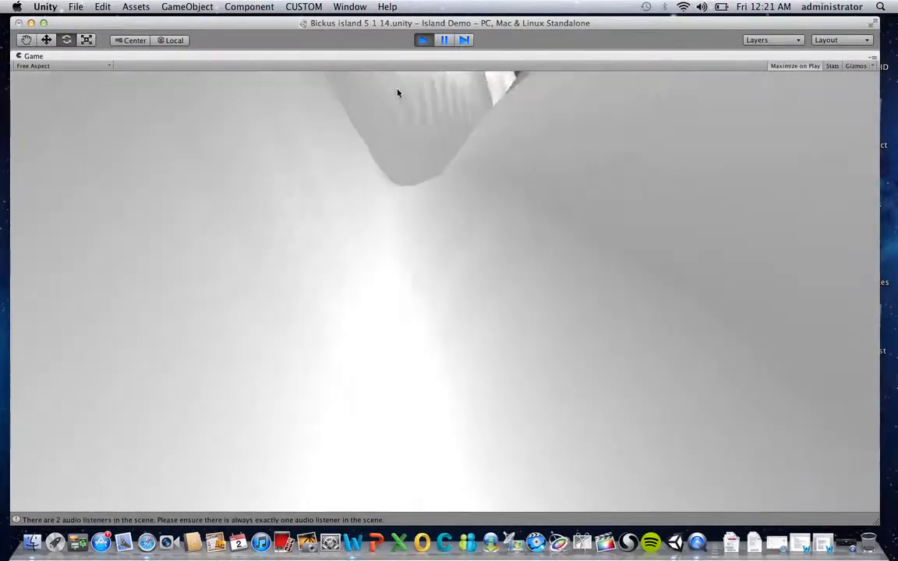
{"action": "key", "text": "w"}
{"action": "key", "text": "w"}
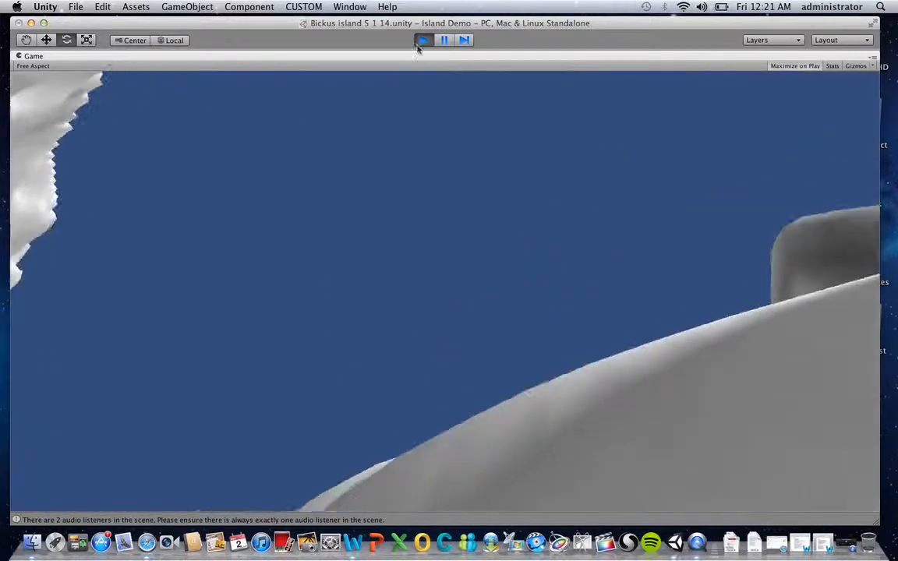
{"action": "left_click", "coordinate": [423, 43]}
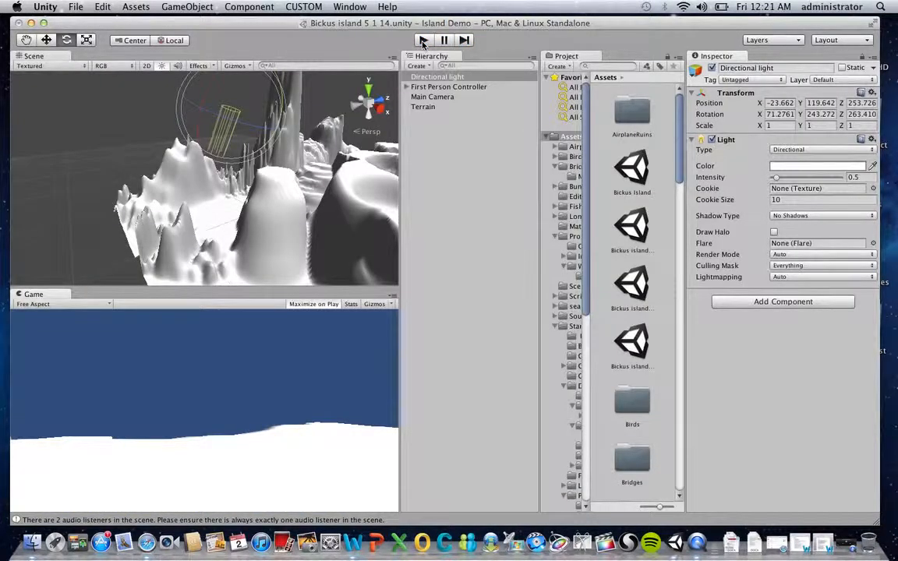
Set the First Person Controller's Max Forward Speed to 16, jumping Base Height to 10 and Gravity to 50
{"action": "left_click", "coordinate": [435, 88]}
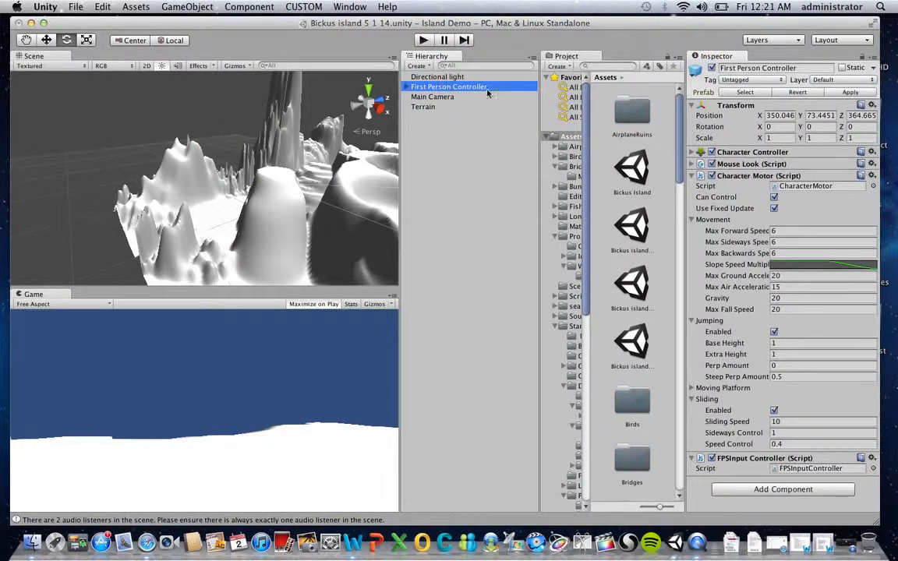
{"action": "left_click", "coordinate": [785, 231]}
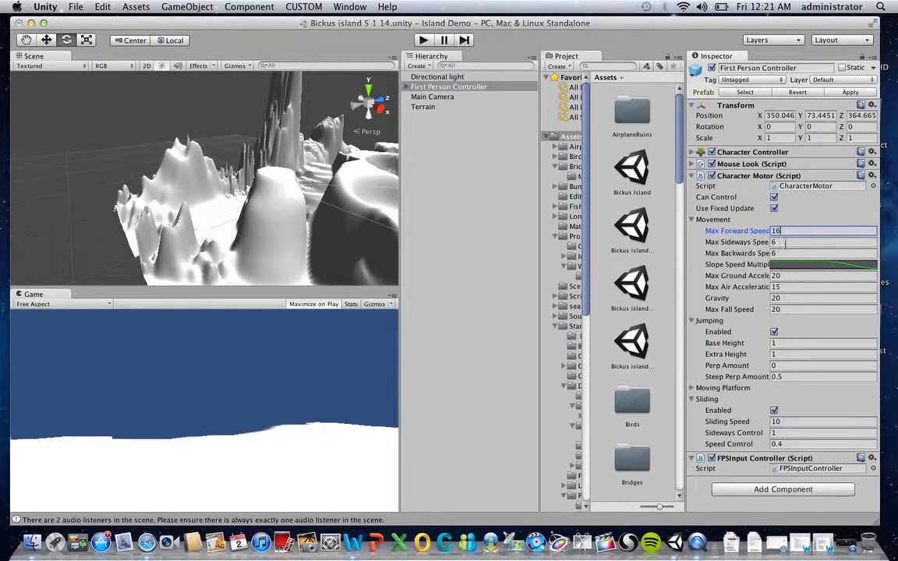
{"action": "left_click", "coordinate": [772, 343]}
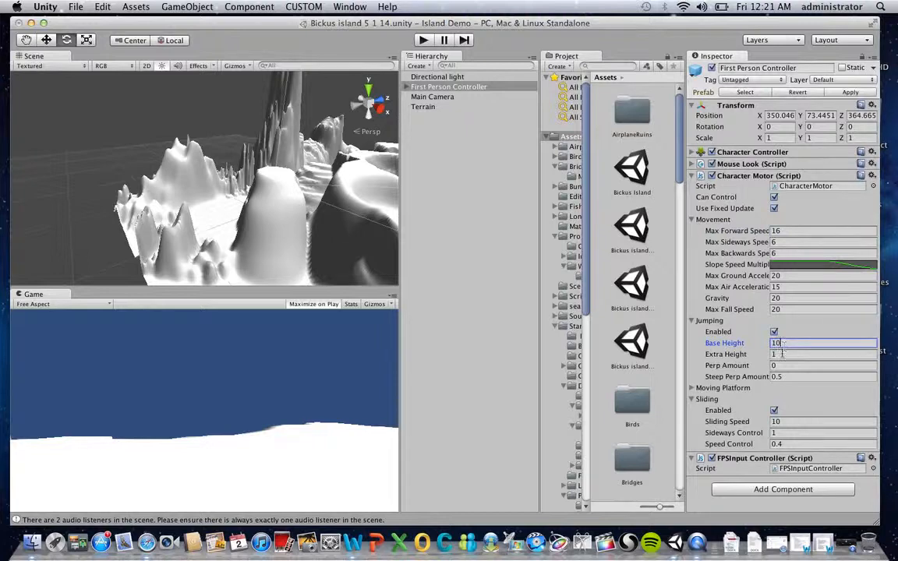
{"action": "left_click", "coordinate": [790, 298]}
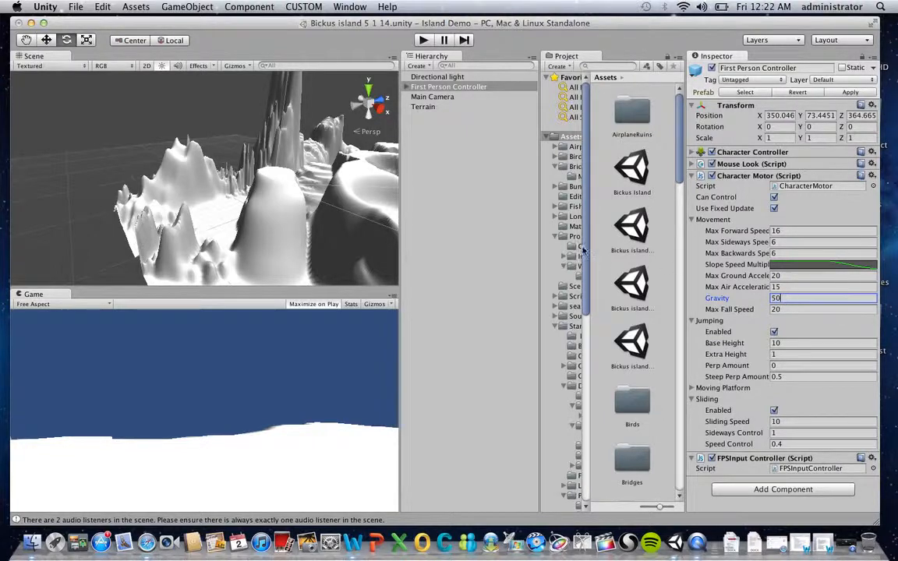
Run the scene in play mode, walk and jump across the terrain to test the controller's movement settings, and stop the playback
{"action": "left_click", "coordinate": [424, 41]}
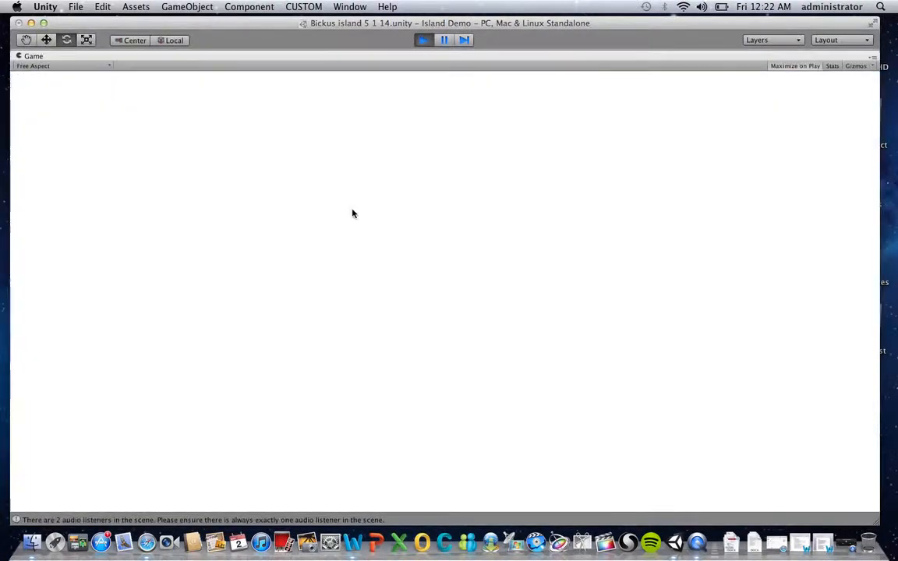
{"action": "key", "text": "w"}
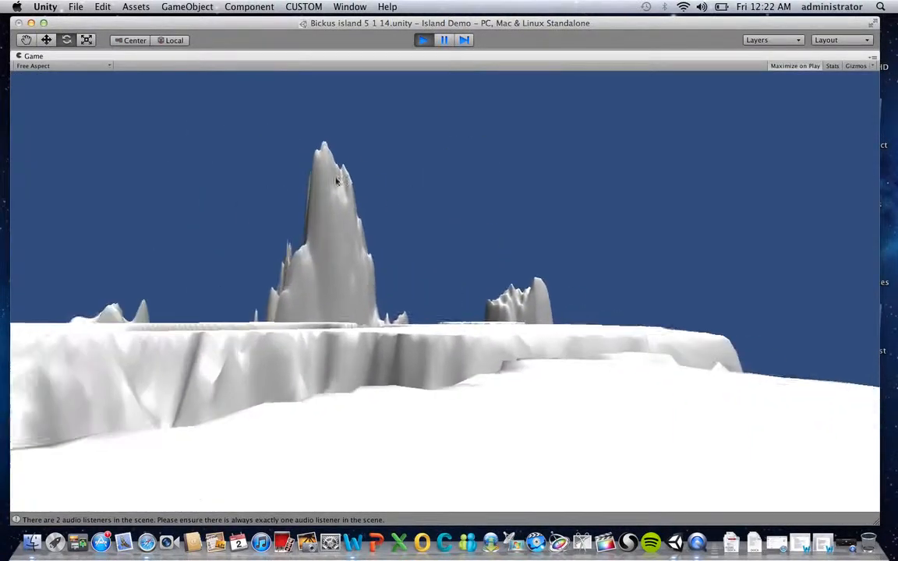
{"action": "key", "text": "w"}
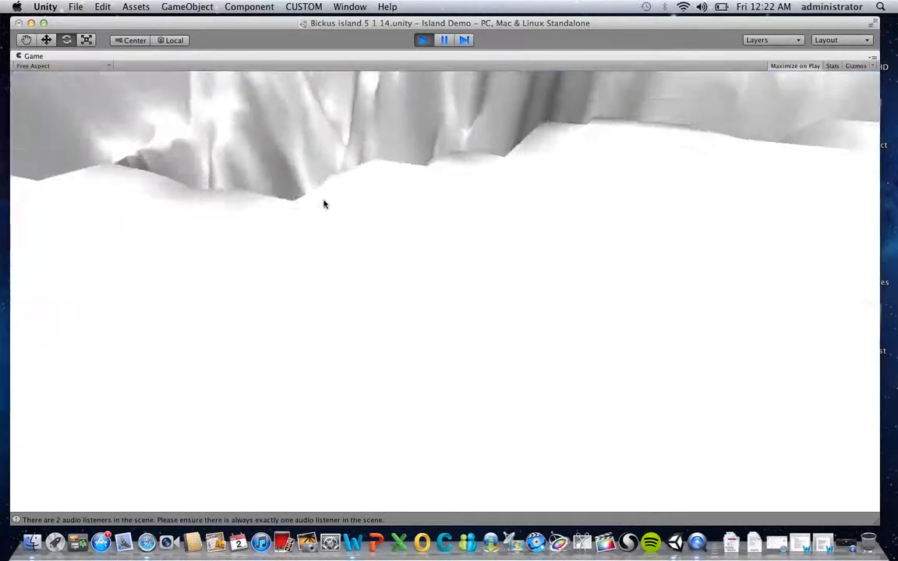
{"action": "key", "text": "space"}
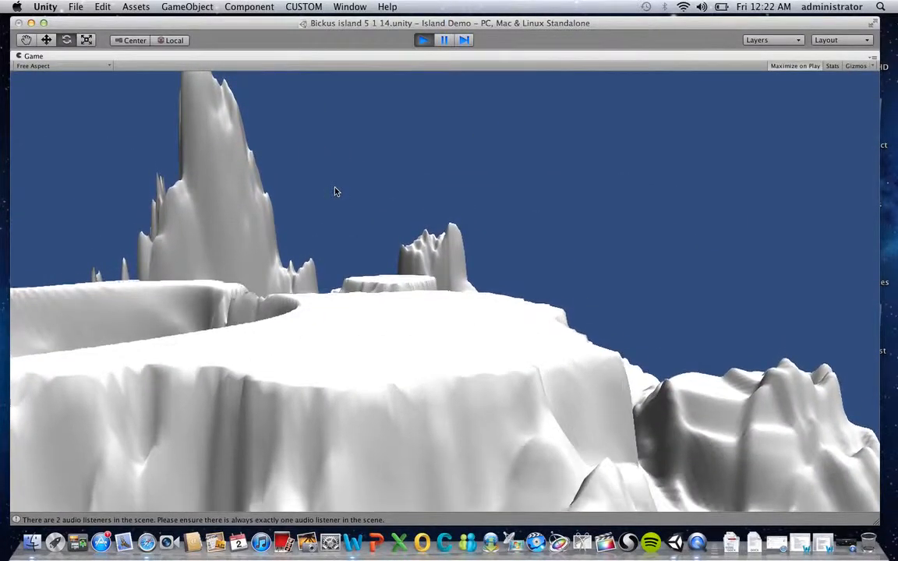
{"action": "key", "text": "space"}
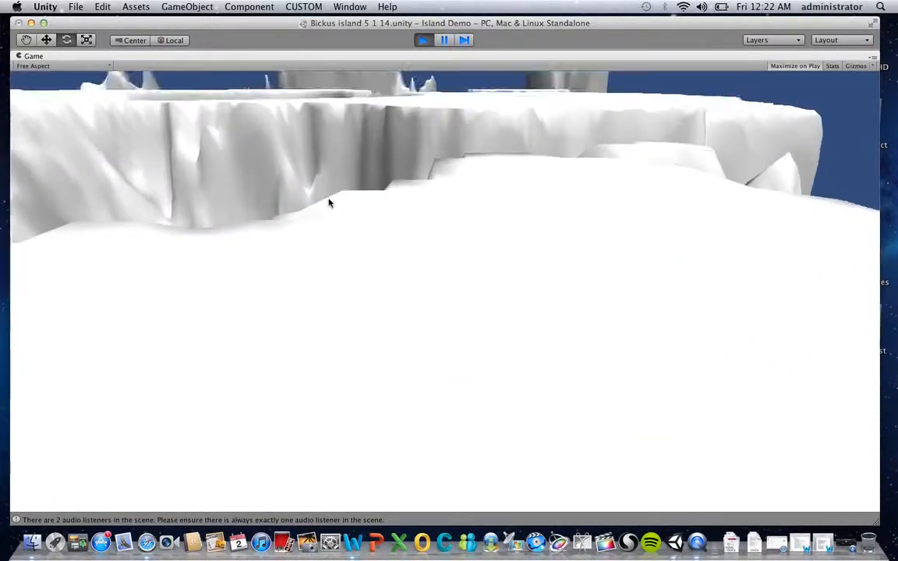
{"action": "key", "text": "w"}
{"action": "key", "text": "space"}
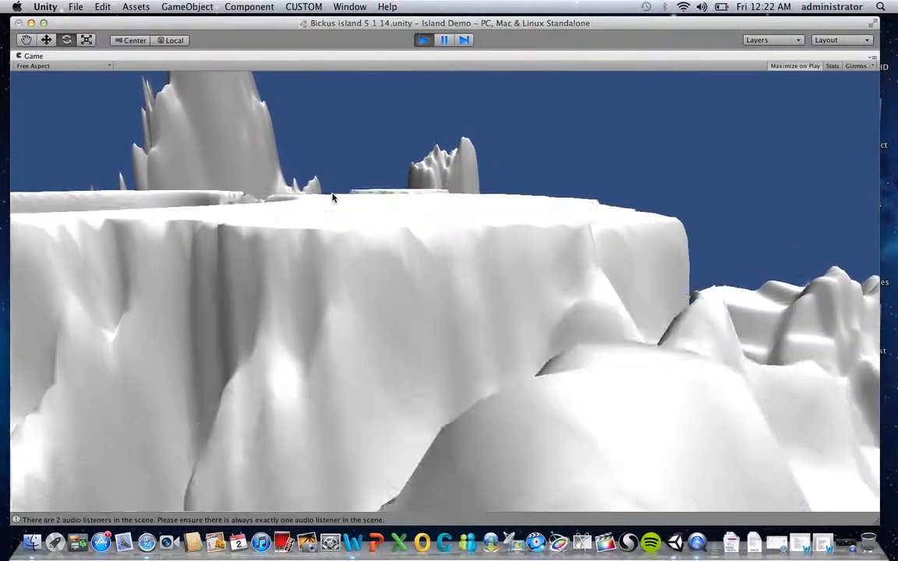
{"action": "key", "text": "space"}
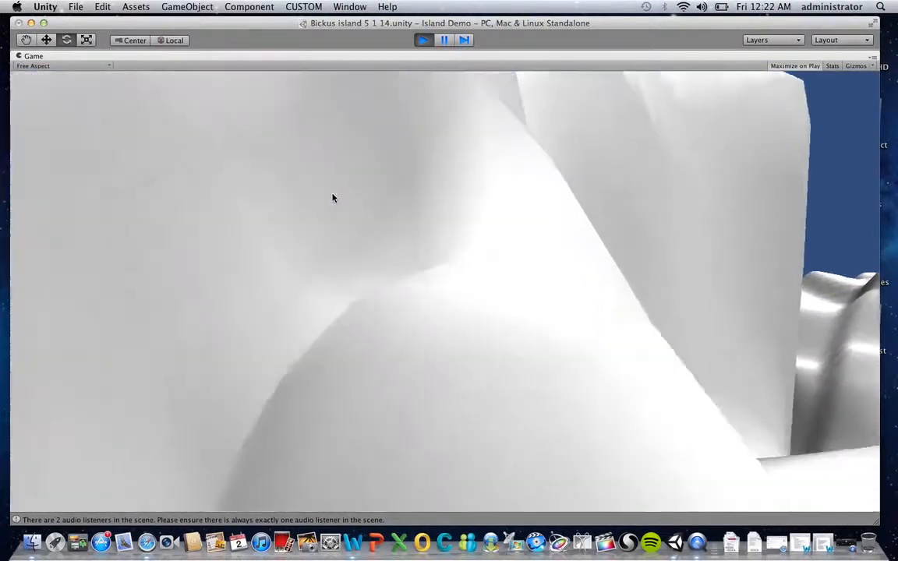
{"action": "key", "text": "space"}
{"action": "key", "text": "space"}
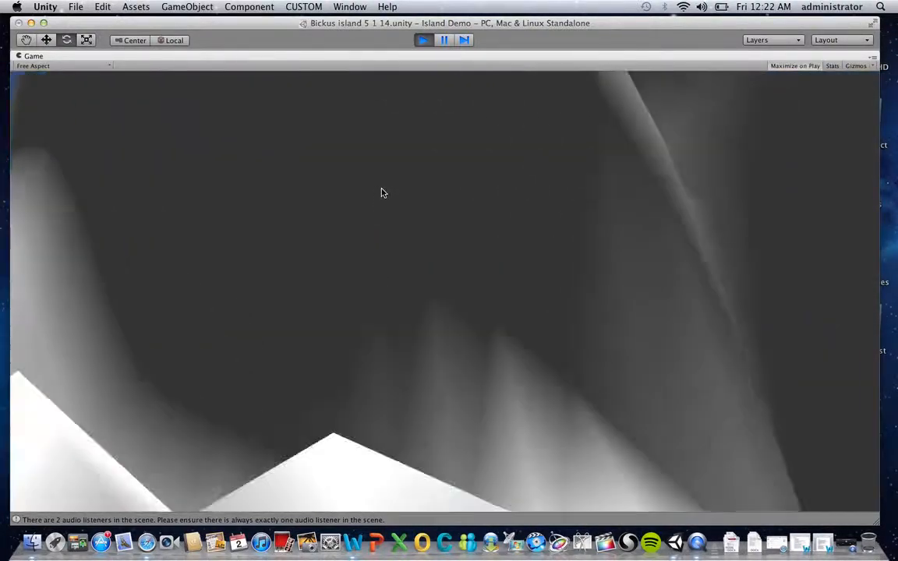
{"action": "key", "text": "space"}
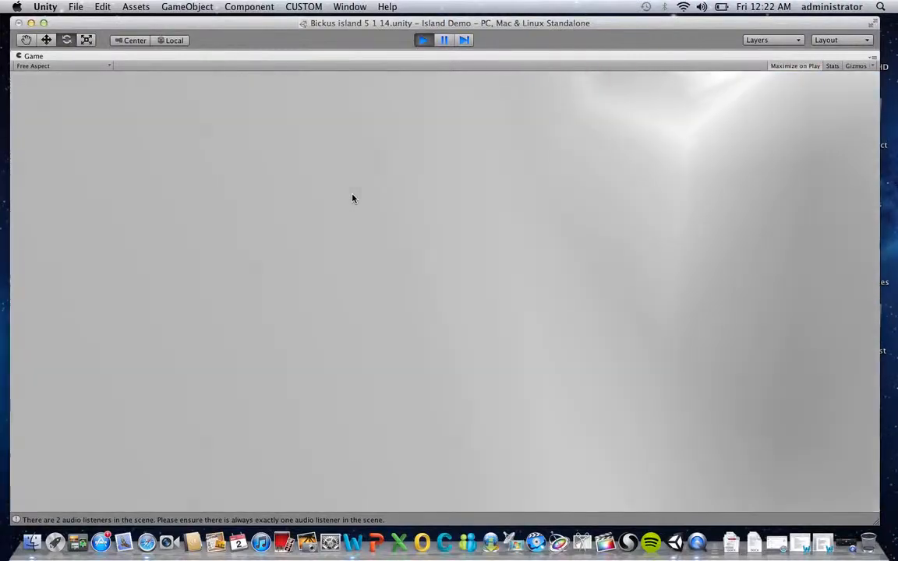
{"action": "key", "text": "space"}
{"action": "key", "text": "space"}
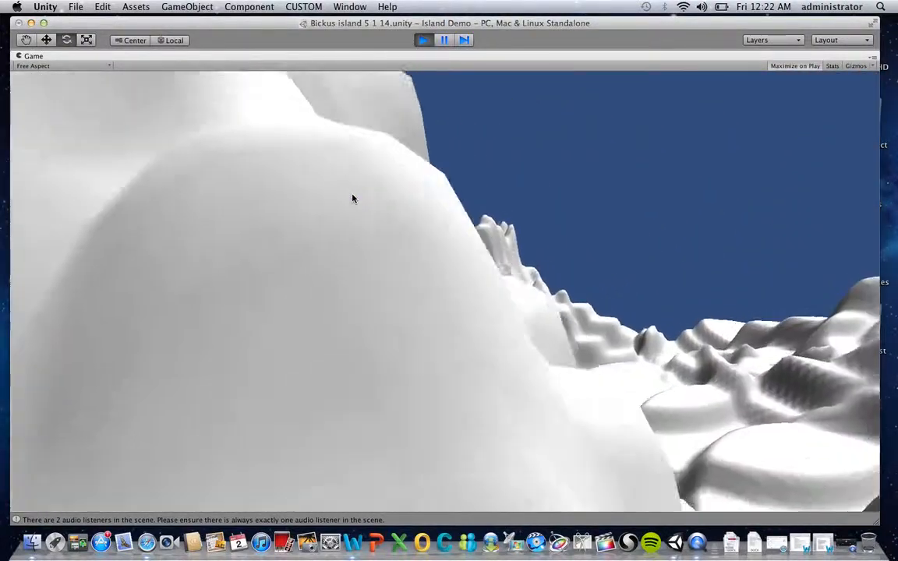
{"action": "key", "text": "space"}
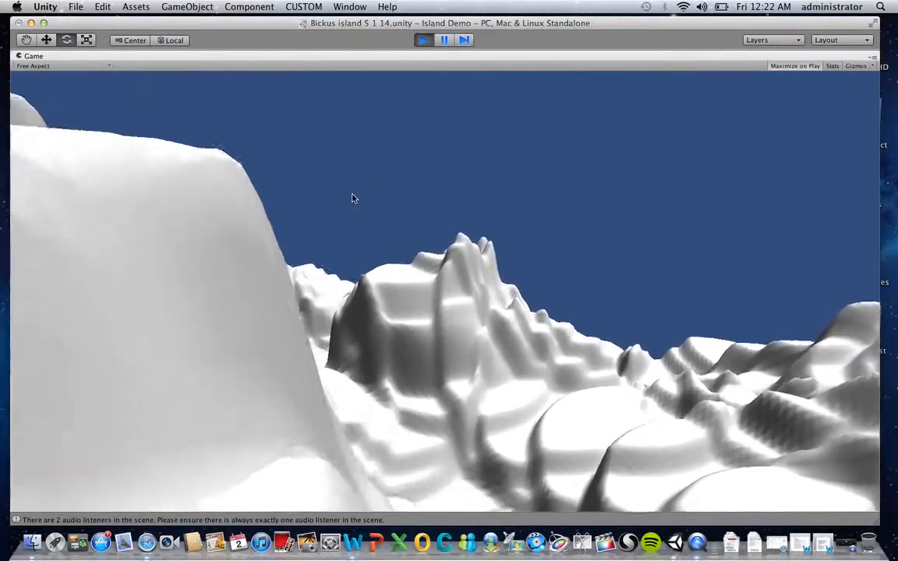
{"action": "key", "text": "space"}
{"action": "key", "text": "w"}
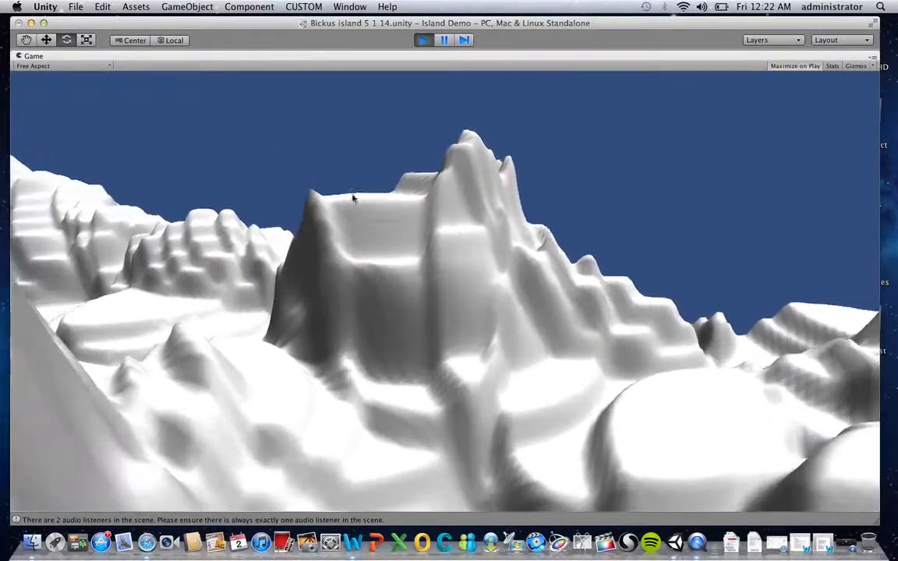
{"action": "key", "text": "w"}
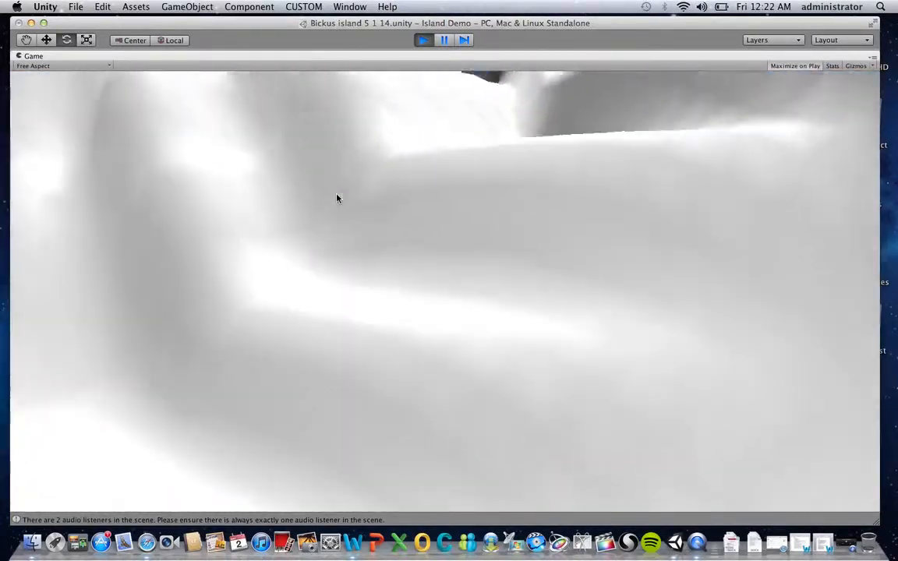
{"action": "key", "text": "w"}
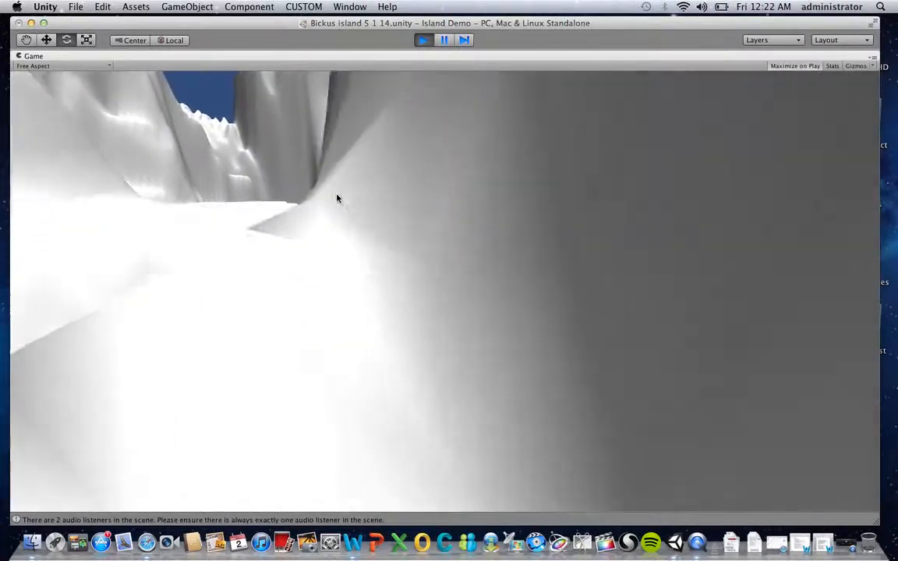
{"action": "key", "text": "w"}
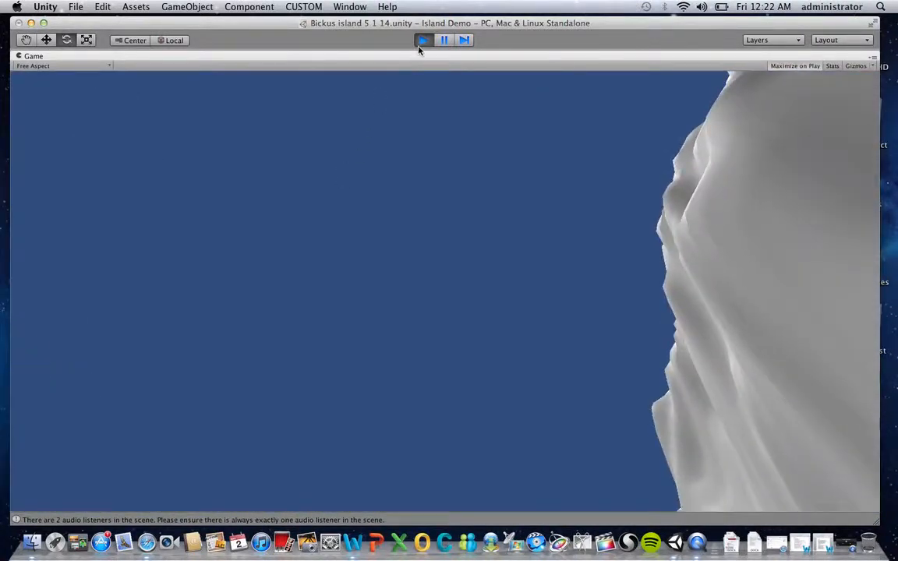
{"action": "left_click", "coordinate": [421, 41]}
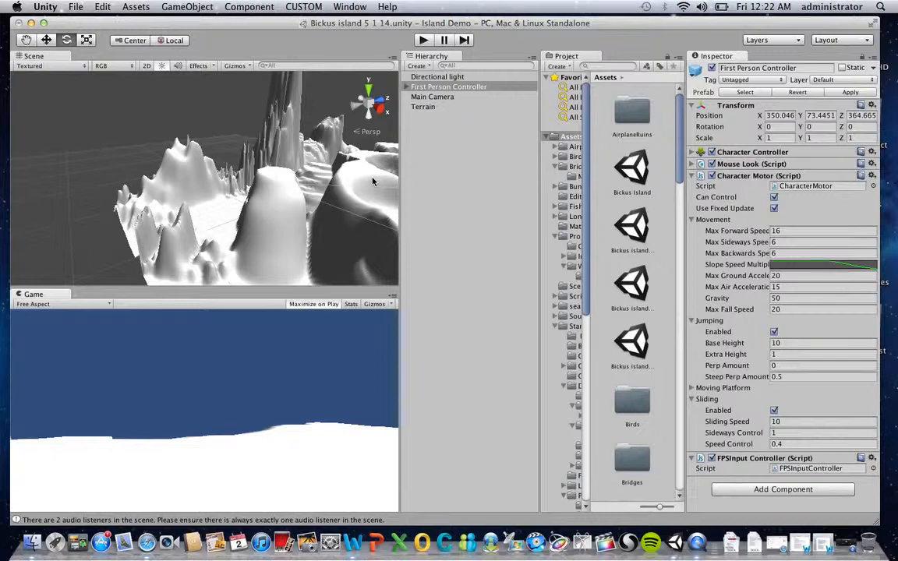
Start a new paint texture for the Terrain and choose depositphotos_1966506-Cracked-ground-texture as its image
{"action": "left_click", "coordinate": [424, 116]}
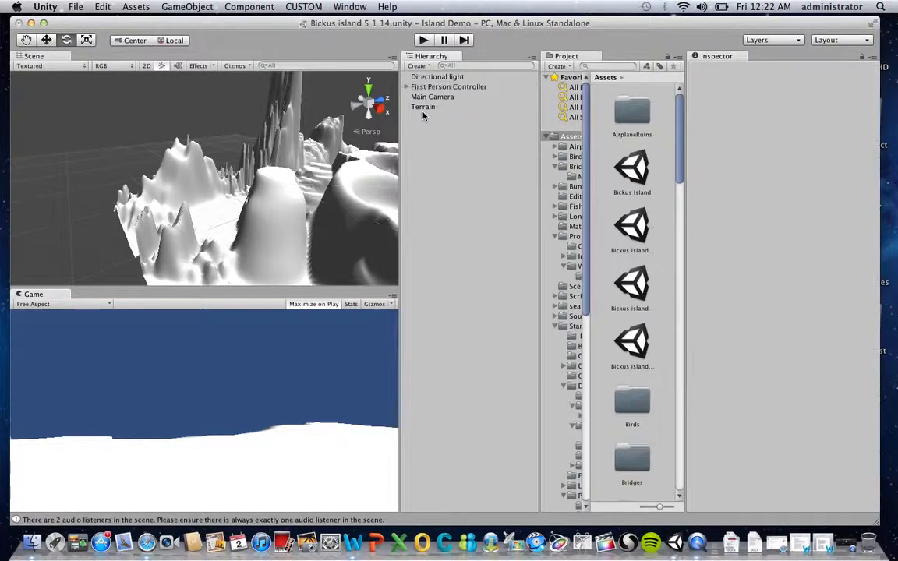
{"action": "left_click", "coordinate": [424, 109]}
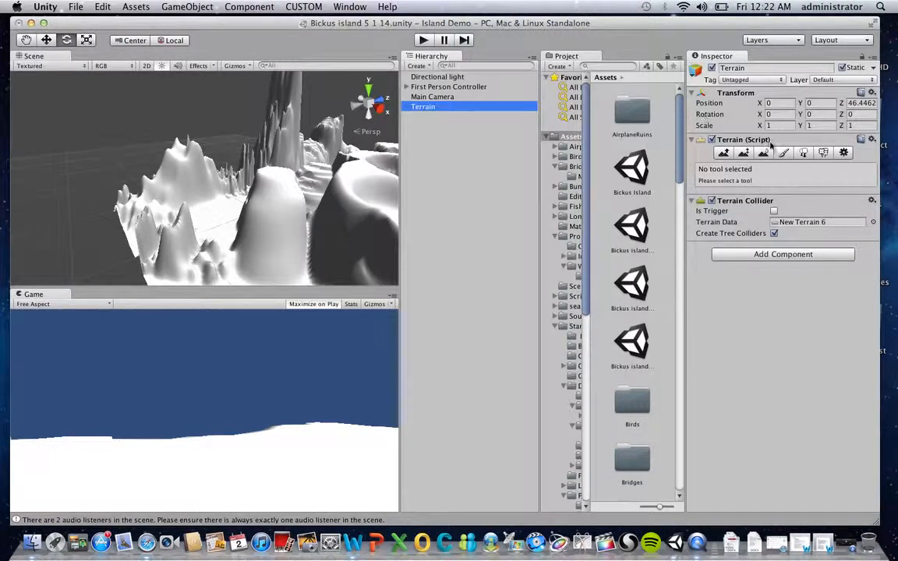
{"action": "left_click", "coordinate": [785, 153]}
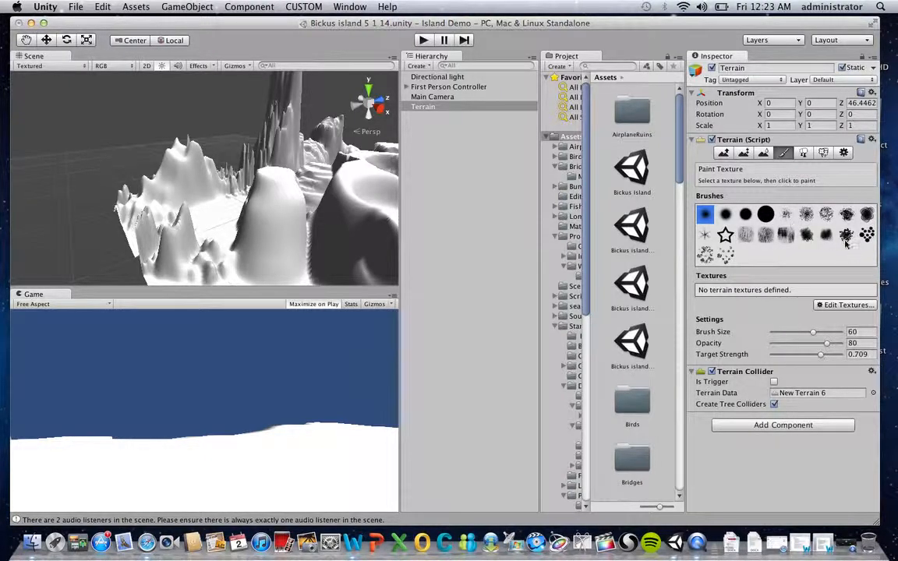
{"action": "left_click", "coordinate": [851, 308]}
{"action": "left_click", "coordinate": [855, 314]}
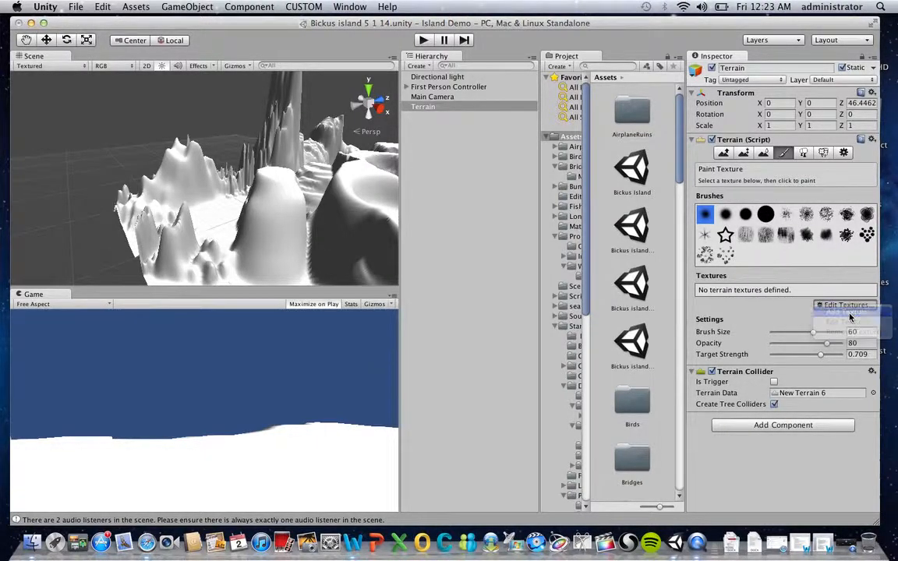
{"action": "left_click", "coordinate": [66, 86]}
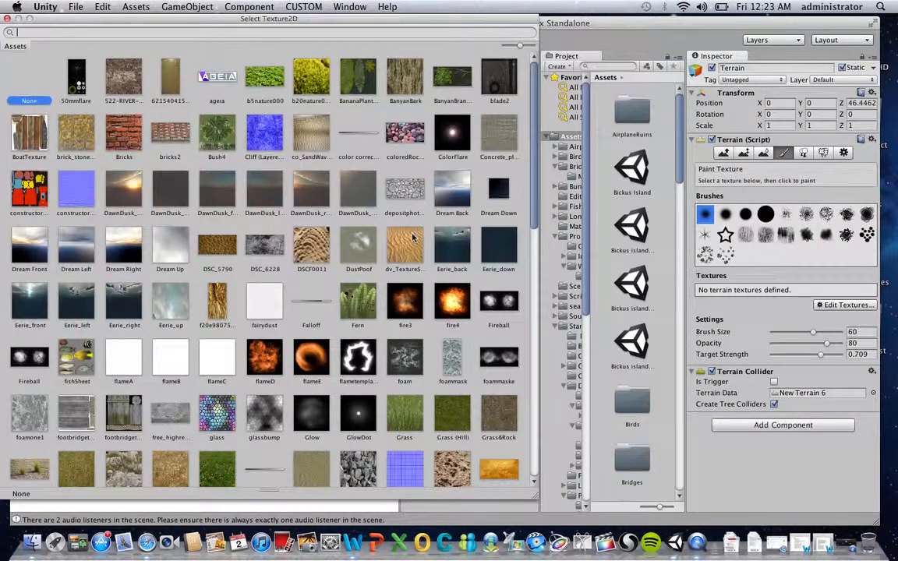
{"action": "left_click", "coordinate": [413, 197]}
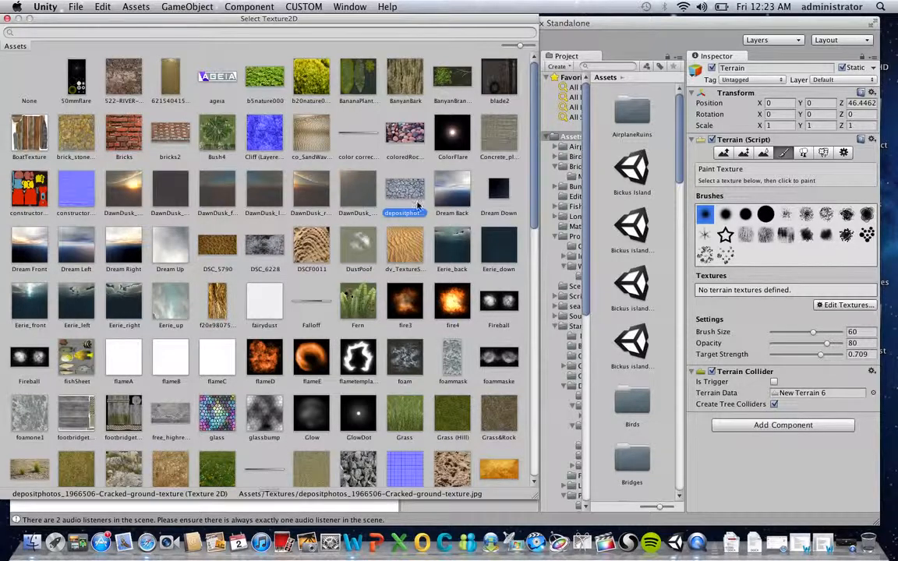
{"action": "double_click", "coordinate": [415, 198]}
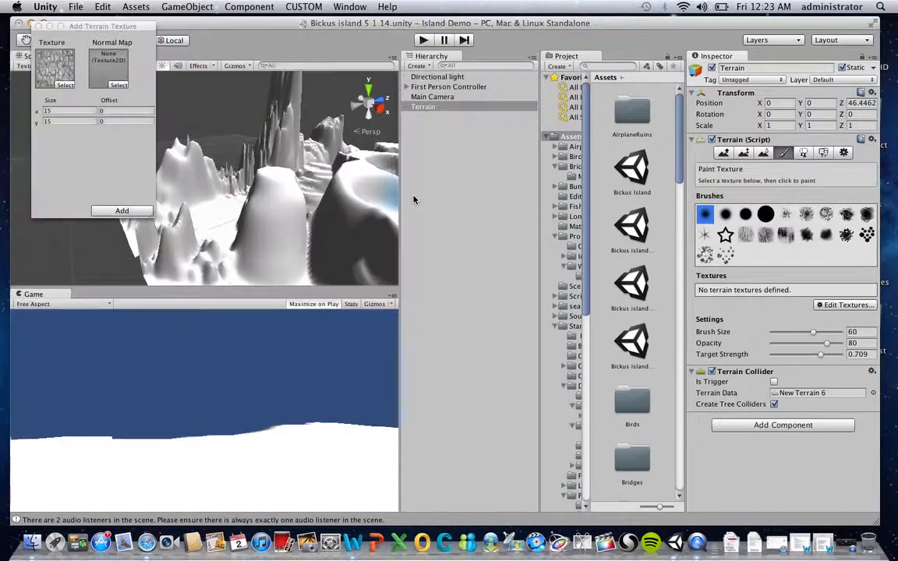
Add the cracked-ground texture to the terrain with a tile size of 15 by 15 and no normal map
{"action": "left_click", "coordinate": [54, 111]}
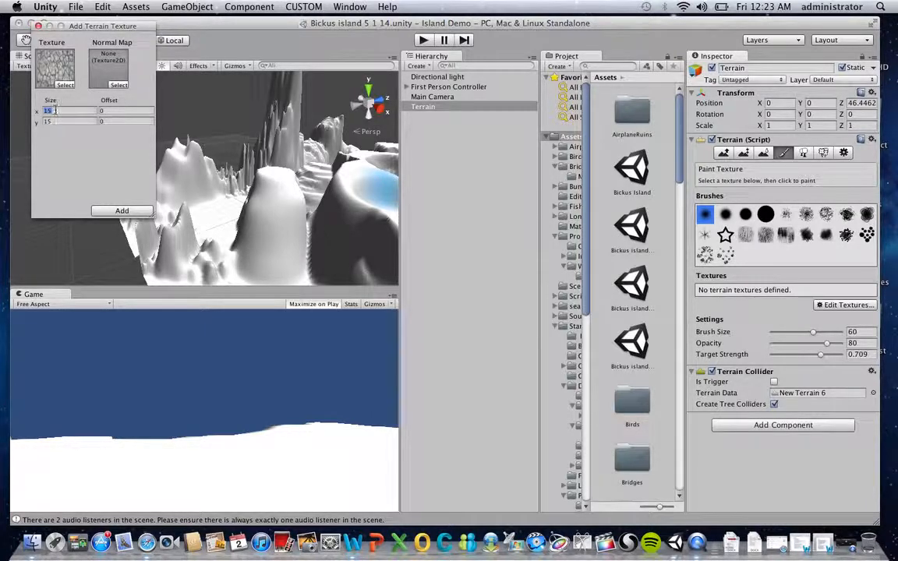
{"action": "left_click", "coordinate": [57, 123]}
{"action": "left_click", "coordinate": [121, 211]}
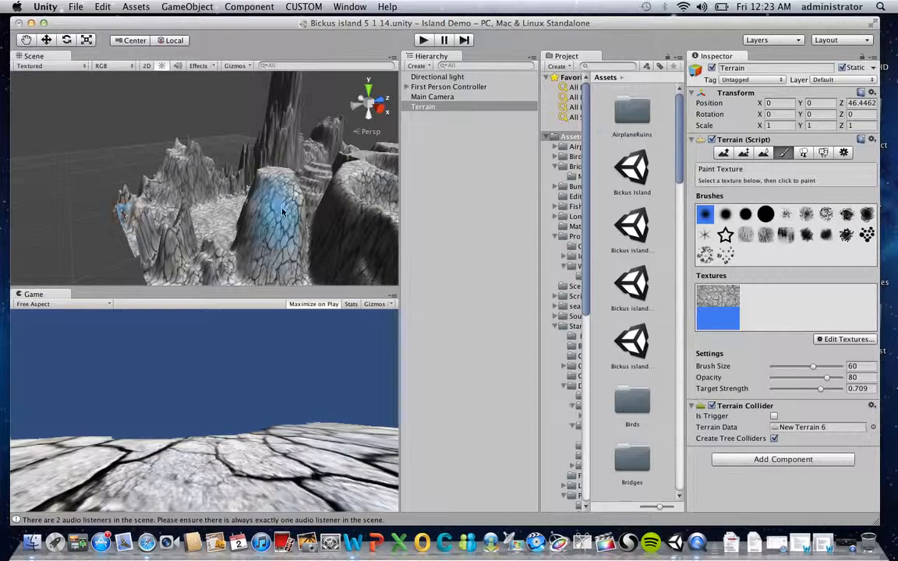
{"action": "mouse_move", "coordinate": [294, 167]}
{"action": "left_mouse_down", "text": "alt"}
{"action": "mouse_move", "coordinate": [232, 170]}
{"action": "mouse_move", "coordinate": [78, 107]}
{"action": "mouse_move", "coordinate": [57, 84]}
{"action": "mouse_move", "coordinate": [190, 234]}
{"action": "mouse_move", "coordinate": [276, 288]}
{"action": "mouse_move", "coordinate": [363, 228]}
{"action": "left_mouse_up", "text": "alt"}
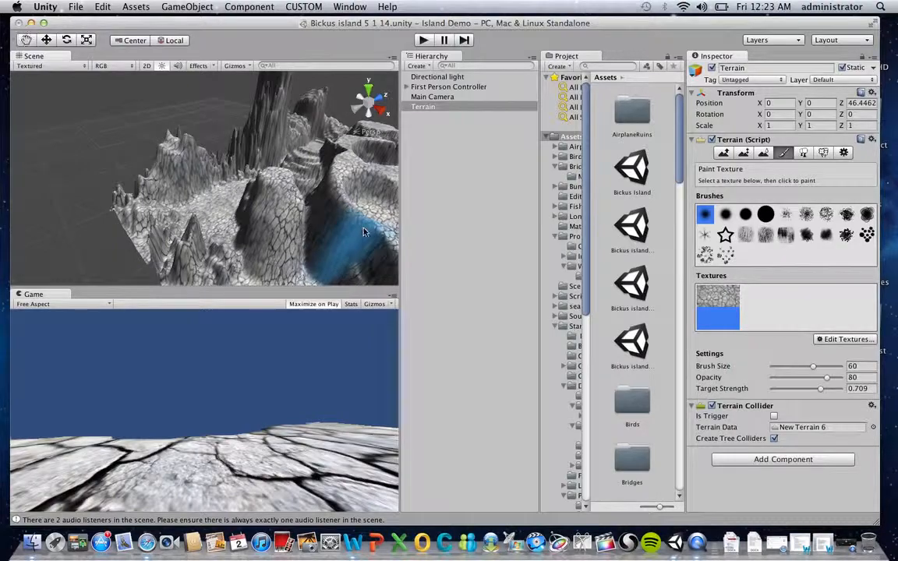
Run the scene in play mode, walk and jump across the cracked-ground terrain up to its edge, and stop the playback
{"action": "left_click", "coordinate": [428, 41]}
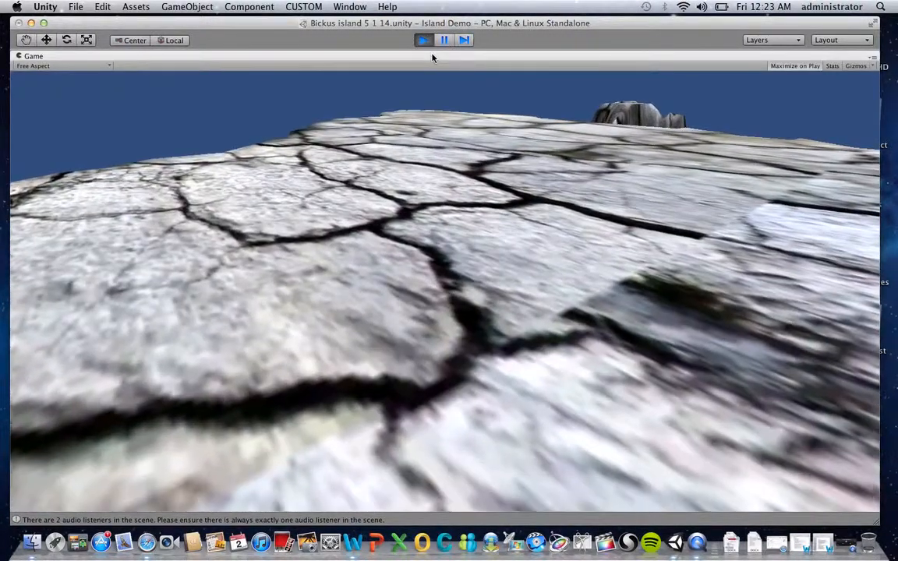
{"action": "key", "text": "w"}
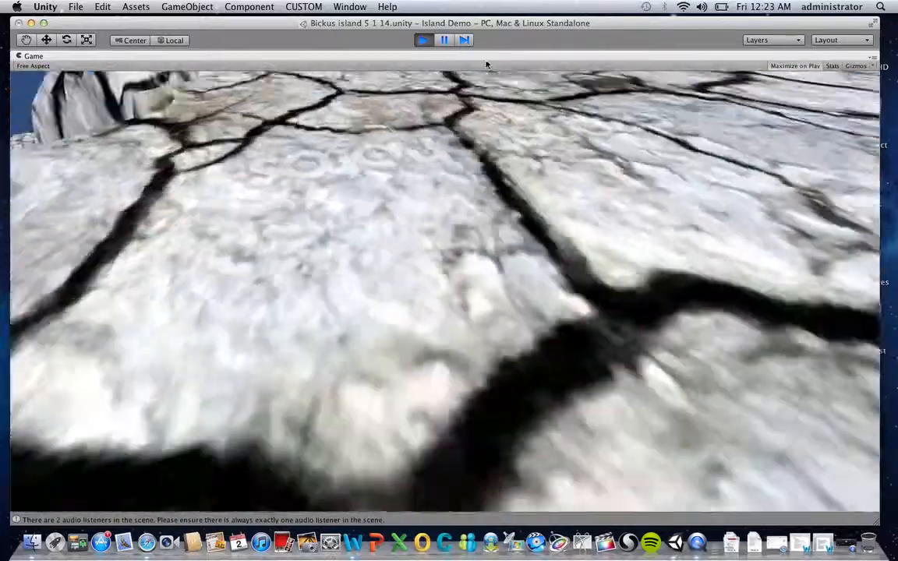
{"action": "key", "text": "w"}
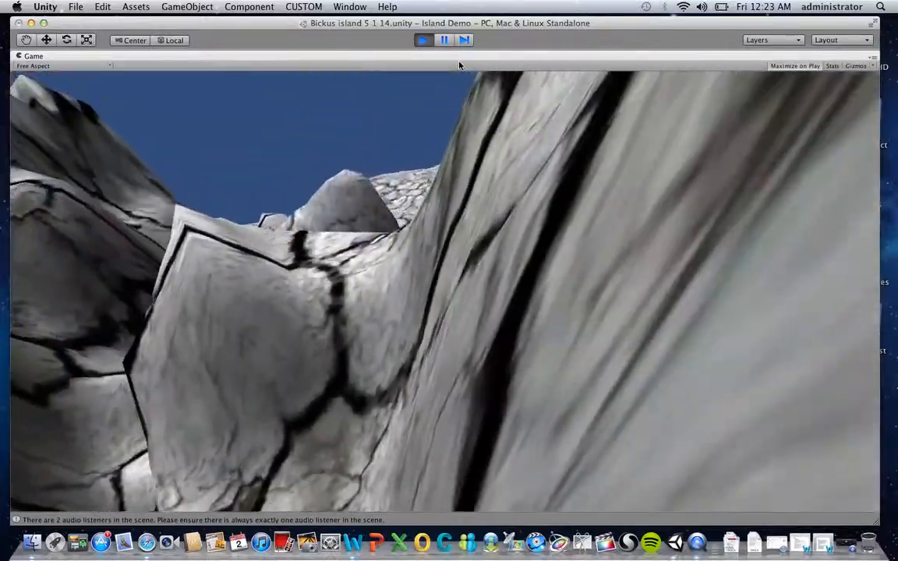
{"action": "key", "text": "w"}
{"action": "key", "text": "space"}
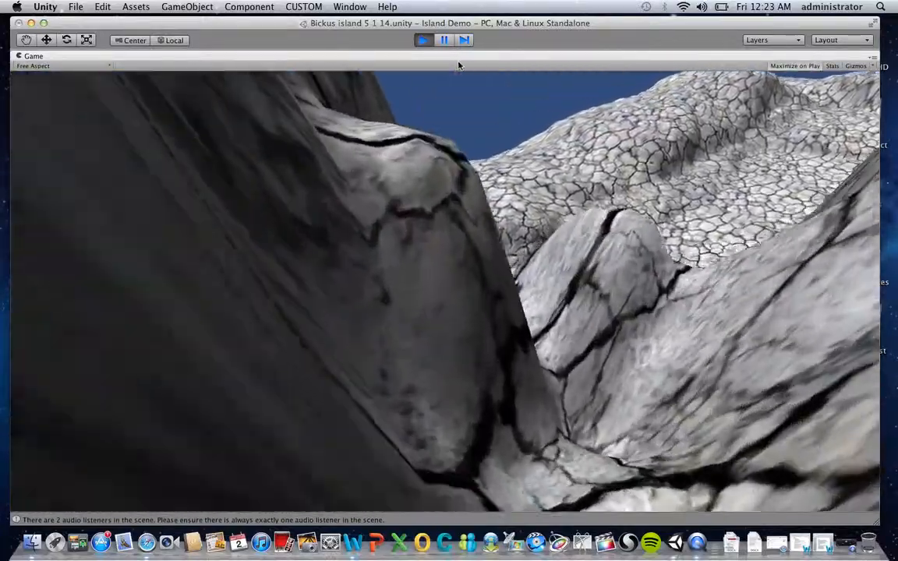
{"action": "key", "text": "w"}
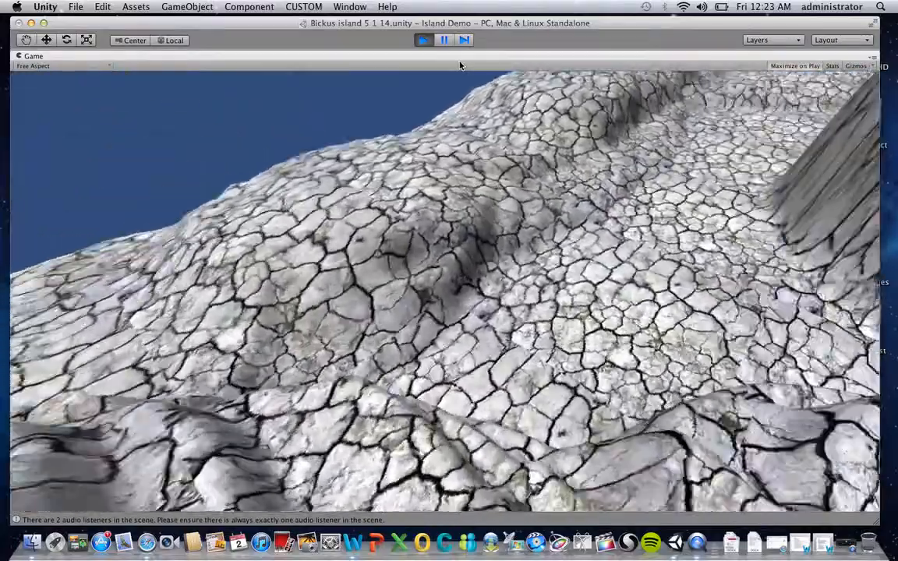
{"action": "key", "text": "w"}
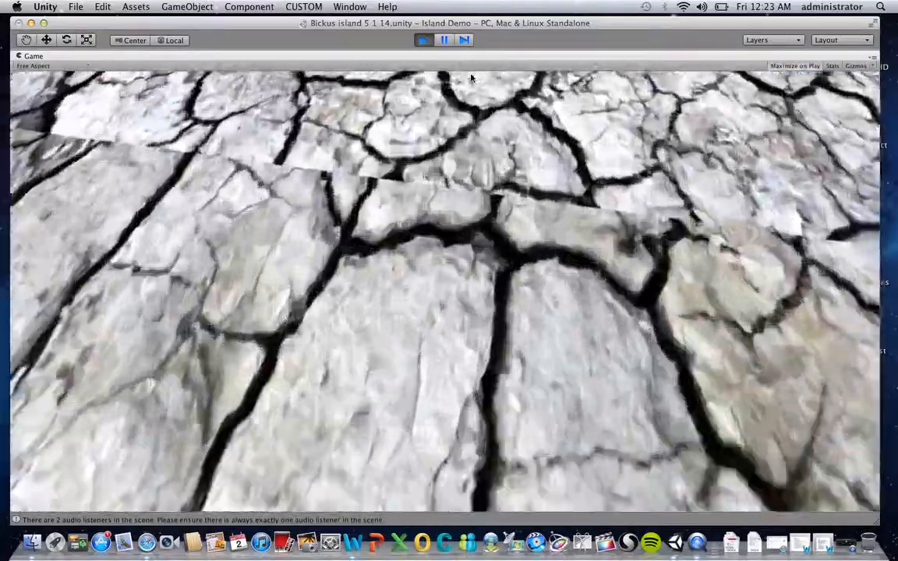
{"action": "key", "text": "w"}
{"action": "key", "text": "space"}
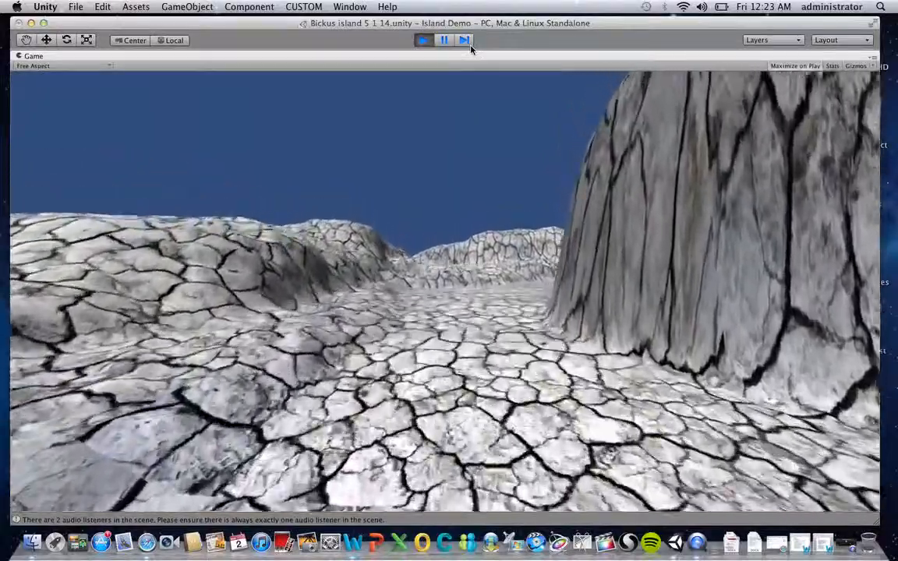
{"action": "key", "text": "w"}
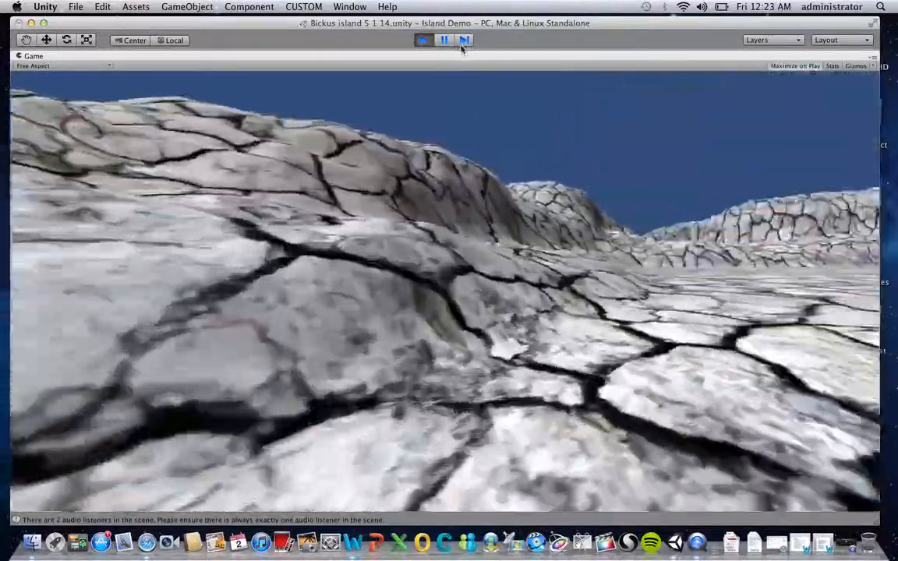
{"action": "key", "text": "space"}
{"action": "key", "text": "w"}
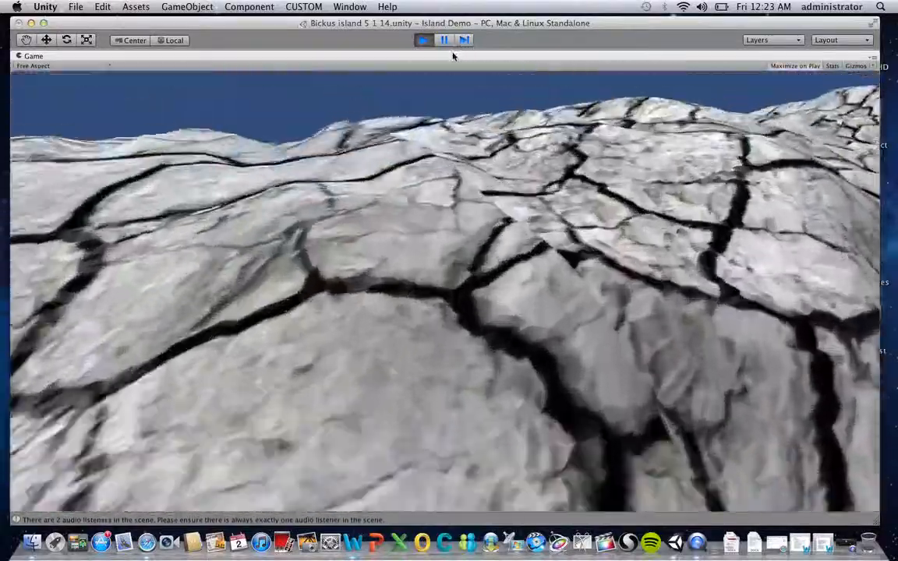
{"action": "key", "text": "w"}
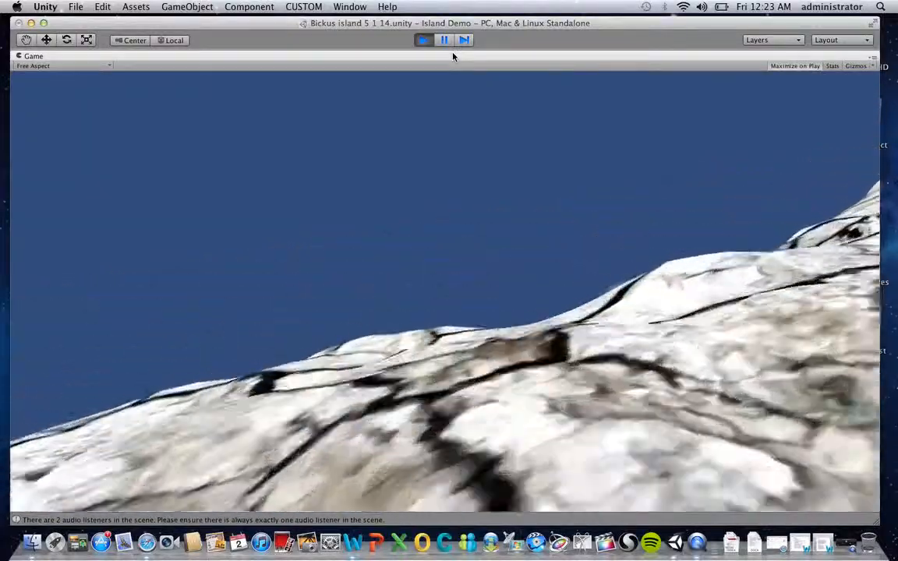
{"action": "key", "text": "w"}
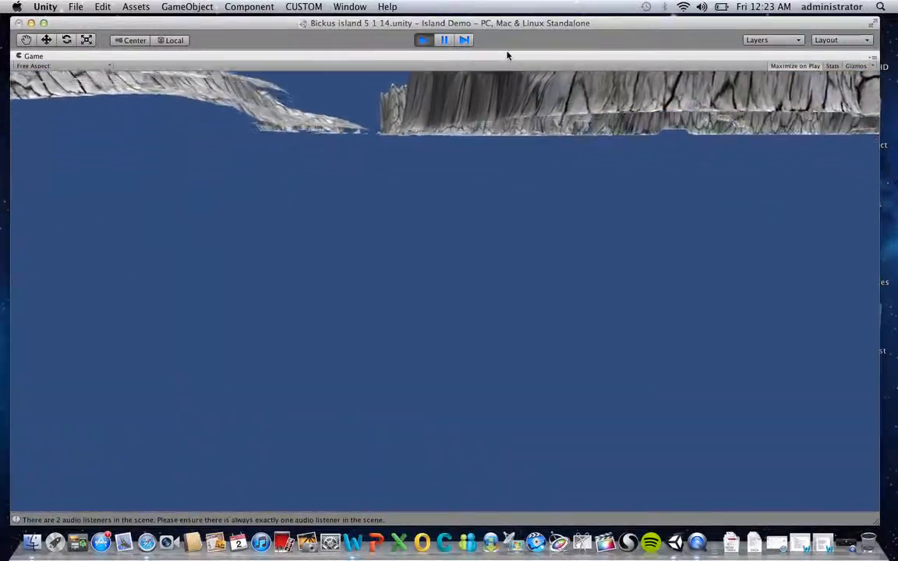
{"action": "key", "text": "w"}
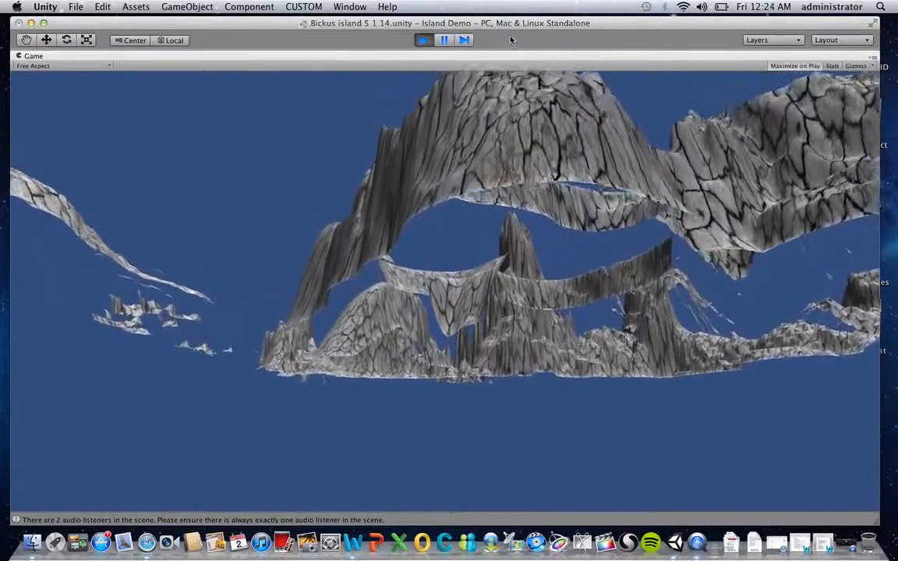
{"action": "key", "text": "w"}
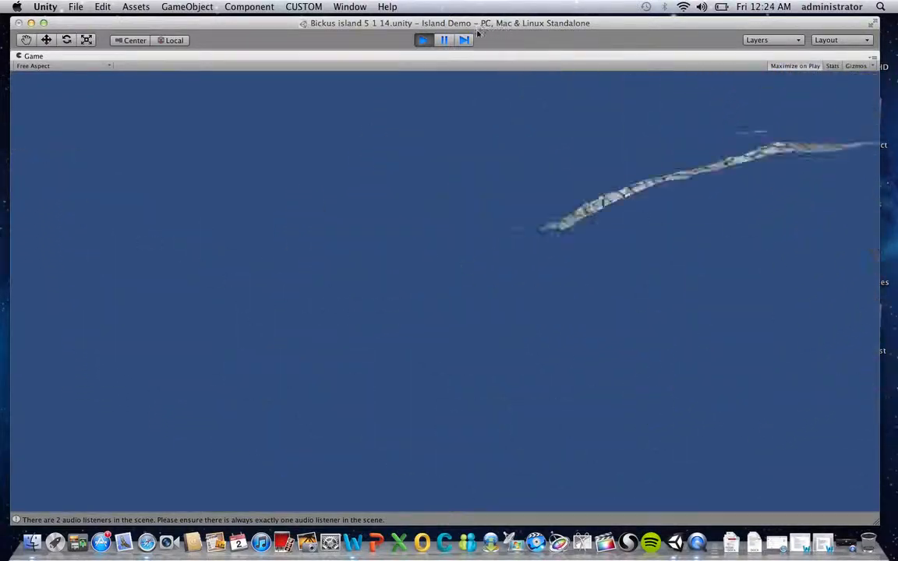
{"action": "left_click", "coordinate": [425, 41]}
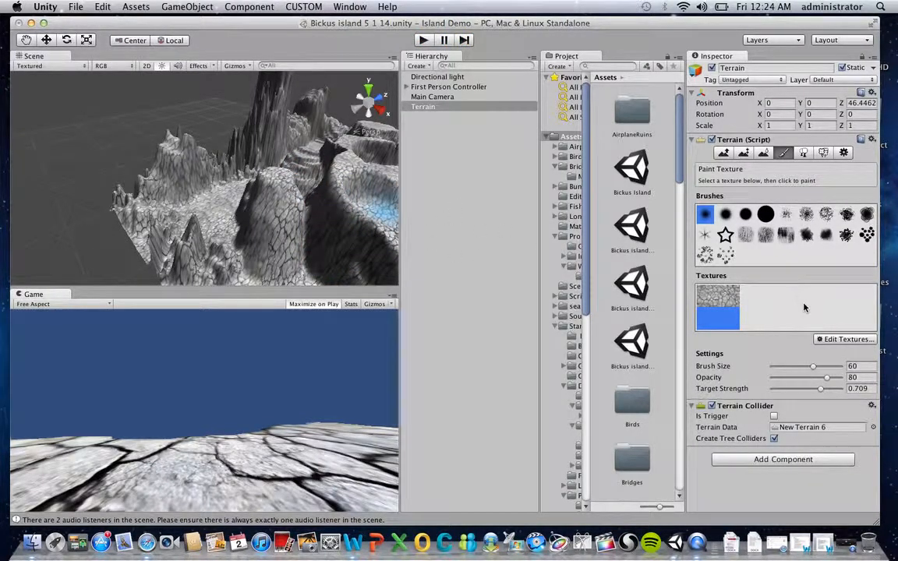
Add the co_SandWaves2~ image as a second paint texture for the Terrain, with a tile size of 15 by 15
{"action": "left_click", "coordinate": [844, 343]}
{"action": "left_click", "coordinate": [829, 346]}
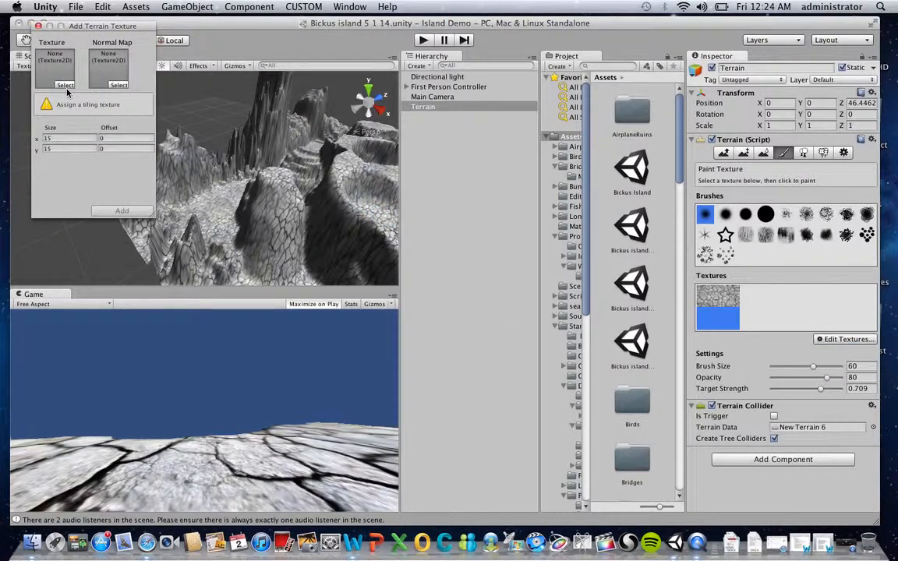
{"action": "left_click", "coordinate": [65, 85]}
{"action": "left_click", "coordinate": [320, 143]}
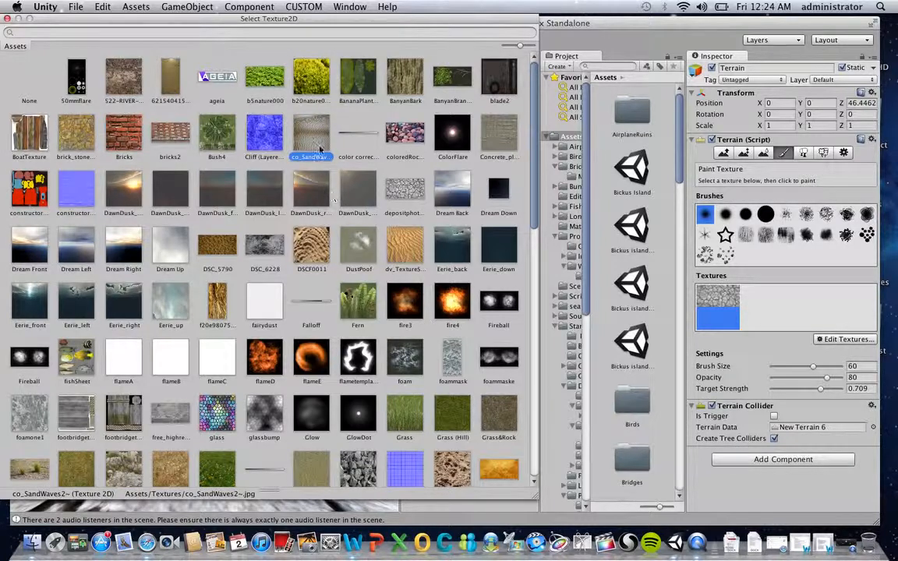
{"action": "double_click", "coordinate": [318, 144]}
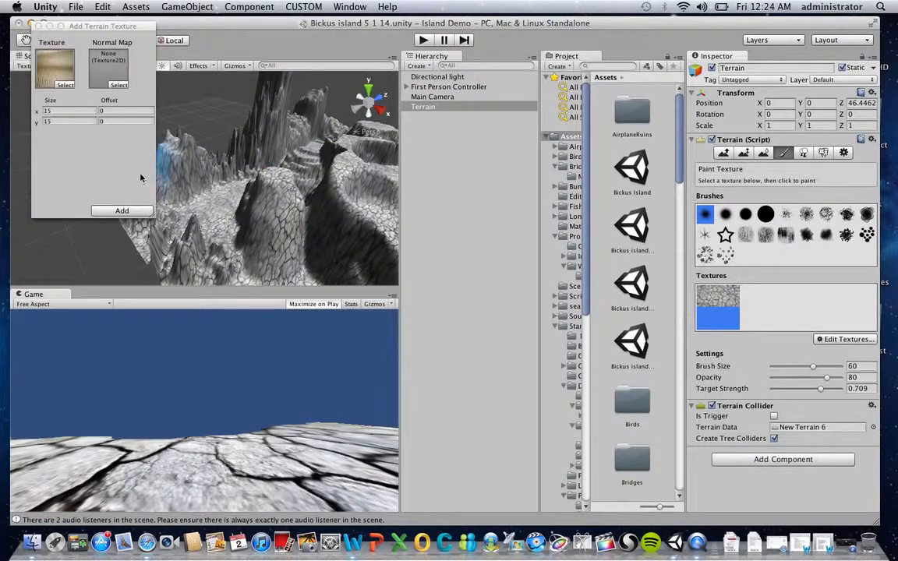
{"action": "left_click", "coordinate": [122, 210]}
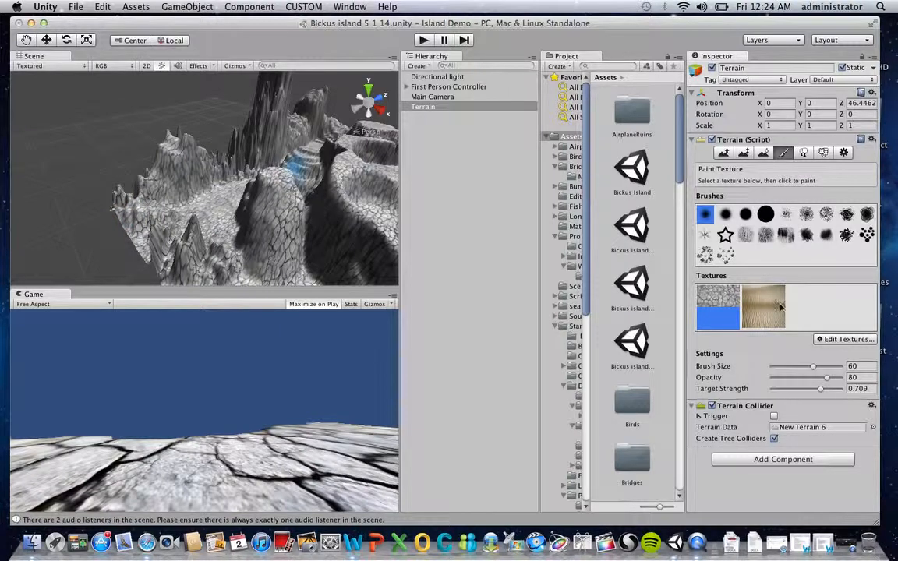
Paint the sand texture over the island's terrain using the solid round brush at size 66, opacity 48 and target strength 0.327
{"action": "left_click", "coordinate": [781, 307]}
{"action": "left_click", "coordinate": [766, 215]}
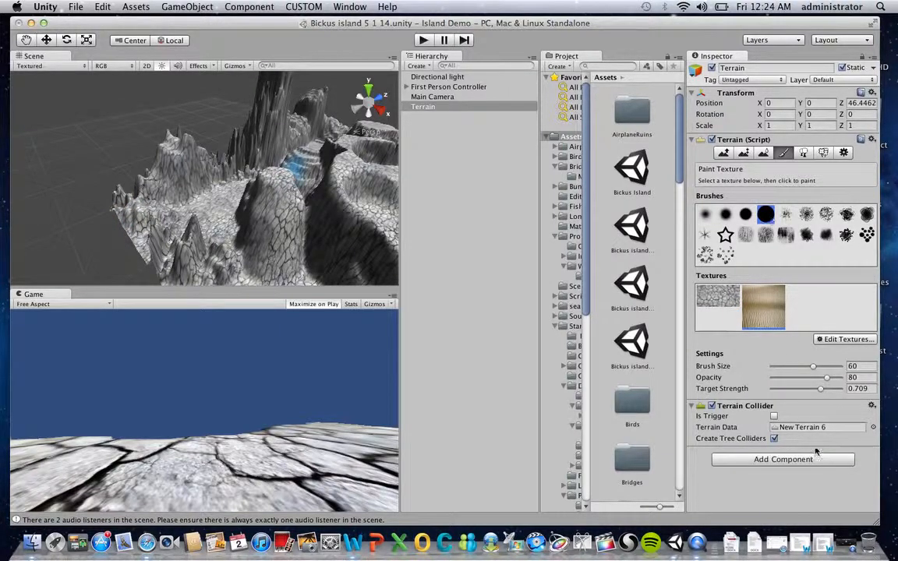
{"action": "mouse_move", "coordinate": [819, 391]}
{"action": "left_mouse_down"}
{"action": "mouse_move", "coordinate": [795, 391]}
{"action": "mouse_move", "coordinate": [816, 382]}
{"action": "mouse_move", "coordinate": [807, 383]}
{"action": "mouse_move", "coordinate": [817, 369]}
{"action": "left_mouse_up"}
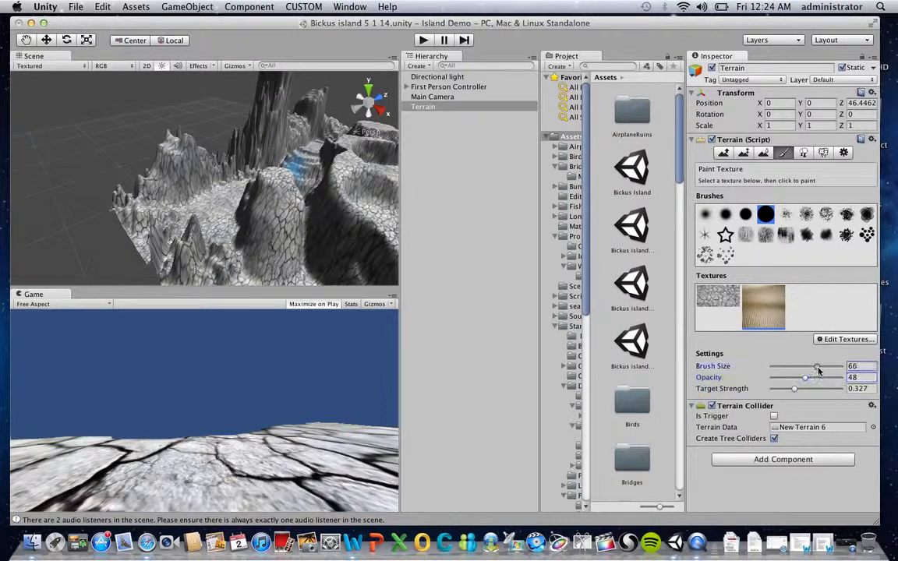
{"action": "mouse_move", "coordinate": [305, 246]}
{"action": "left_mouse_down"}
{"action": "mouse_move", "coordinate": [246, 219]}
{"action": "mouse_move", "coordinate": [208, 226]}
{"action": "mouse_move", "coordinate": [270, 200]}
{"action": "mouse_move", "coordinate": [274, 185]}
{"action": "mouse_move", "coordinate": [251, 209]}
{"action": "mouse_move", "coordinate": [234, 195]}
{"action": "mouse_move", "coordinate": [243, 208]}
{"action": "mouse_move", "coordinate": [217, 217]}
{"action": "mouse_move", "coordinate": [201, 236]}
{"action": "mouse_move", "coordinate": [200, 207]}
{"action": "mouse_move", "coordinate": [185, 217]}
{"action": "mouse_move", "coordinate": [177, 200]}
{"action": "mouse_move", "coordinate": [237, 185]}
{"action": "left_mouse_up"}
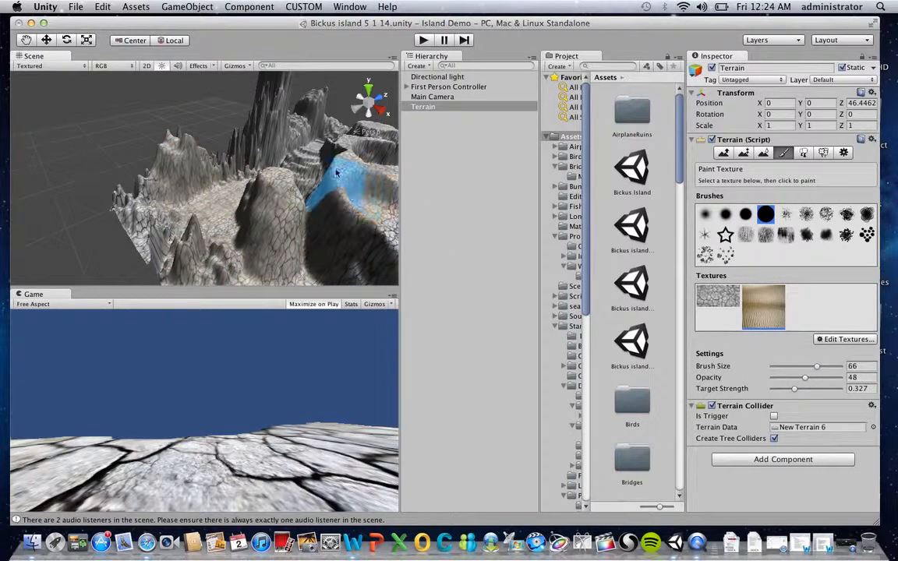
Add the fire4 image as a third terrain paint texture with a tile size of 15 by 15 and no normal map
{"action": "left_click", "coordinate": [860, 341]}
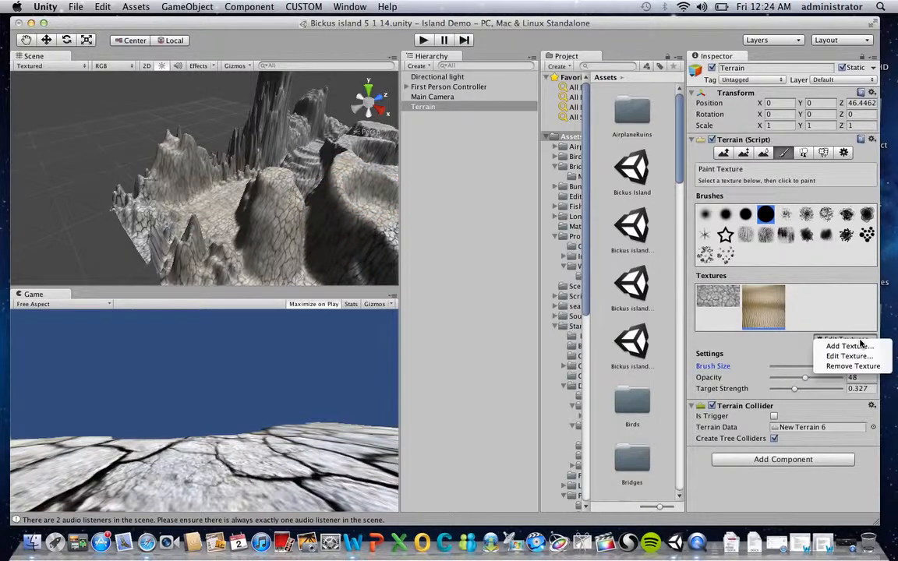
{"action": "left_click", "coordinate": [846, 346]}
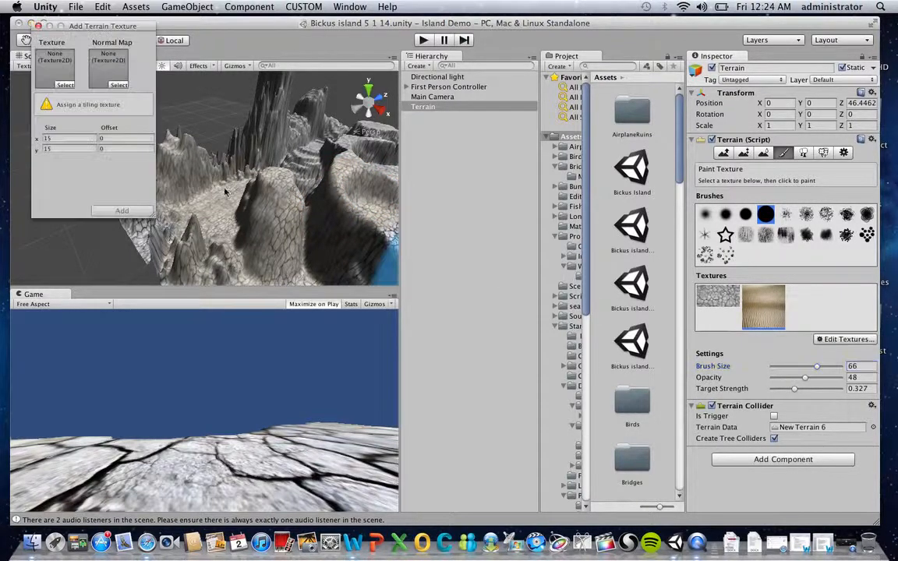
{"action": "left_click", "coordinate": [66, 85]}
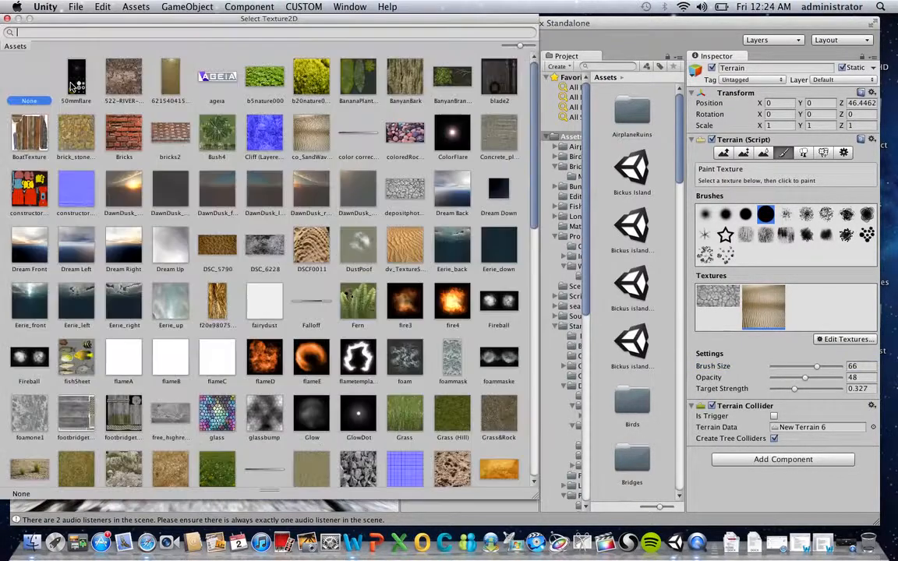
{"action": "double_click", "coordinate": [457, 311]}
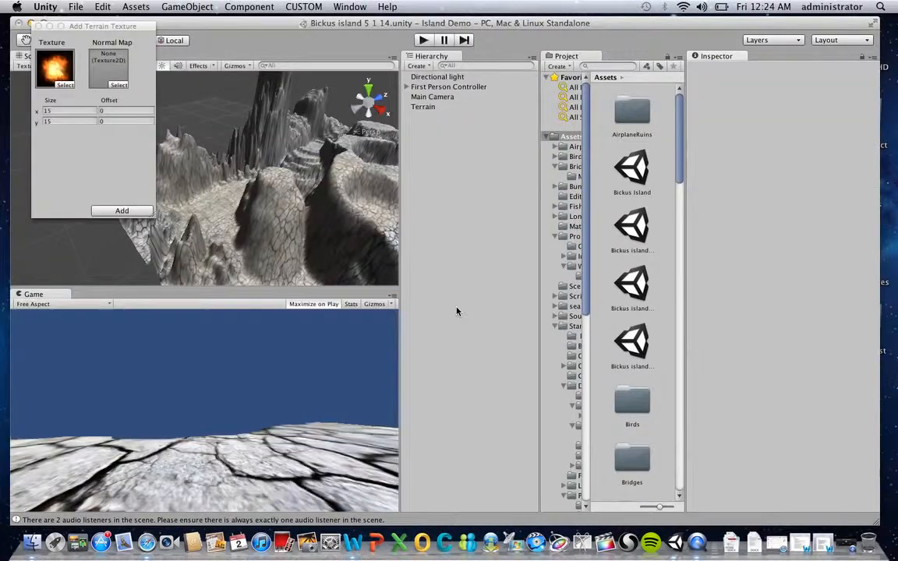
{"action": "left_click", "coordinate": [113, 211]}
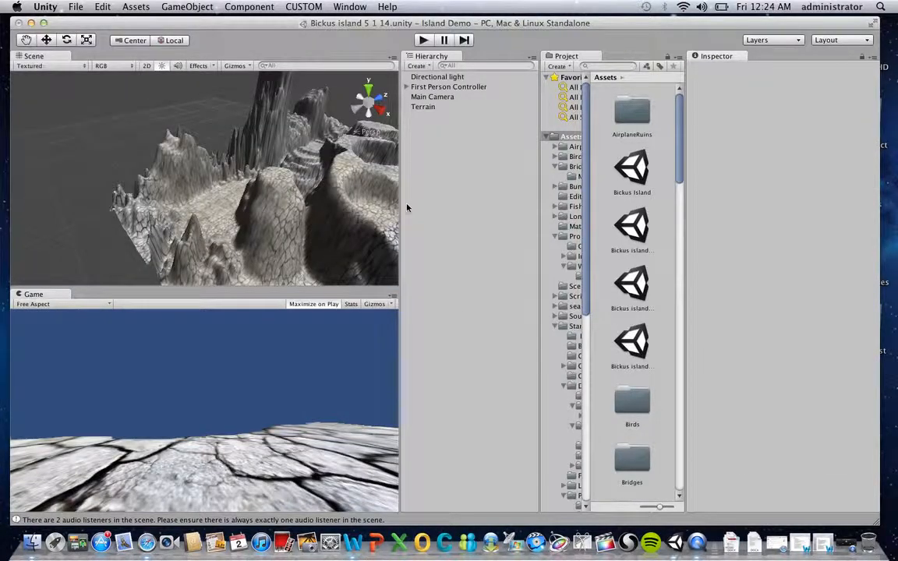
Select the Terrain's fire texture for painting and set the target strength to 0.3 and opacity to 44
{"action": "left_click", "coordinate": [450, 108]}
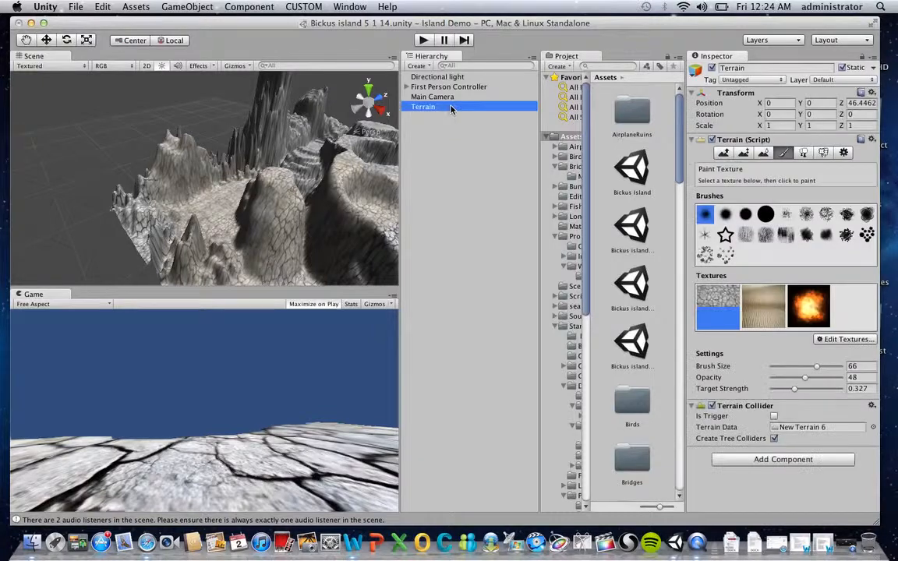
{"action": "left_click", "coordinate": [807, 304]}
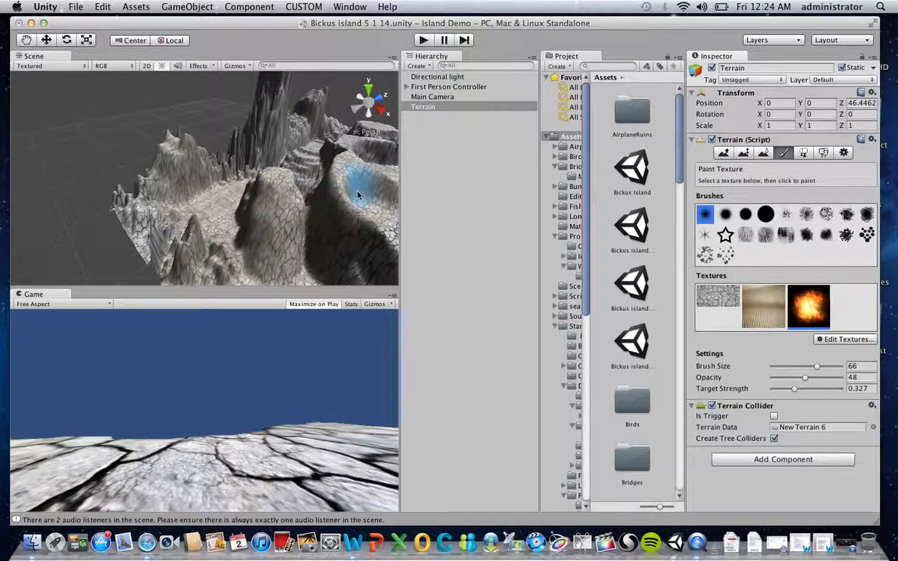
{"action": "left_click", "coordinate": [794, 391]}
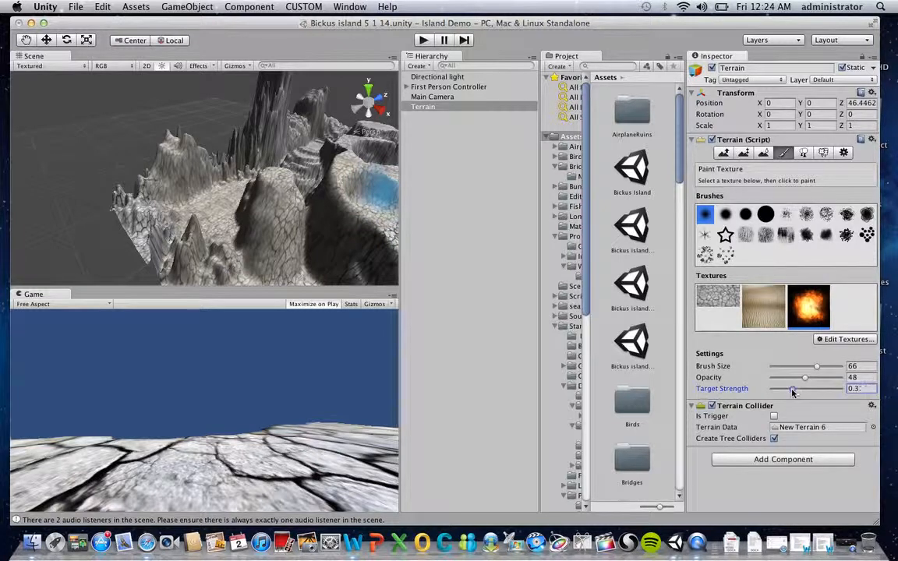
{"action": "left_click", "coordinate": [805, 377]}
{"action": "left_click_drag", "start_coordinate": [806, 379], "coordinate": [802, 379]}
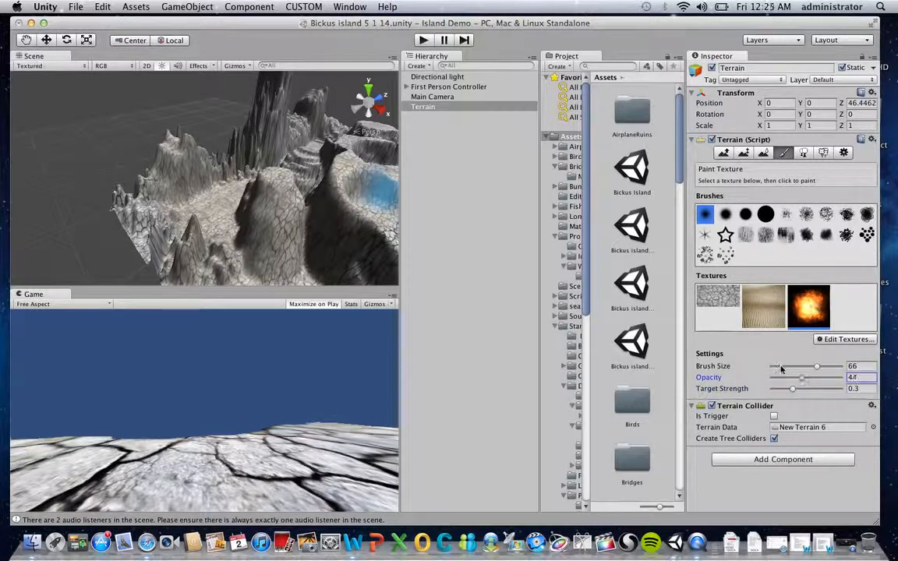
Try painting the fire texture over the rounded hill in the middle of the terrain and undo the stroke
{"action": "mouse_move", "coordinate": [274, 183]}
{"action": "left_mouse_down"}
{"action": "mouse_move", "coordinate": [269, 195]}
{"action": "mouse_move", "coordinate": [265, 188]}
{"action": "mouse_move", "coordinate": [271, 202]}
{"action": "mouse_move", "coordinate": [311, 197]}
{"action": "mouse_move", "coordinate": [302, 218]}
{"action": "mouse_move", "coordinate": [273, 219]}
{"action": "mouse_move", "coordinate": [259, 206]}
{"action": "left_mouse_up"}
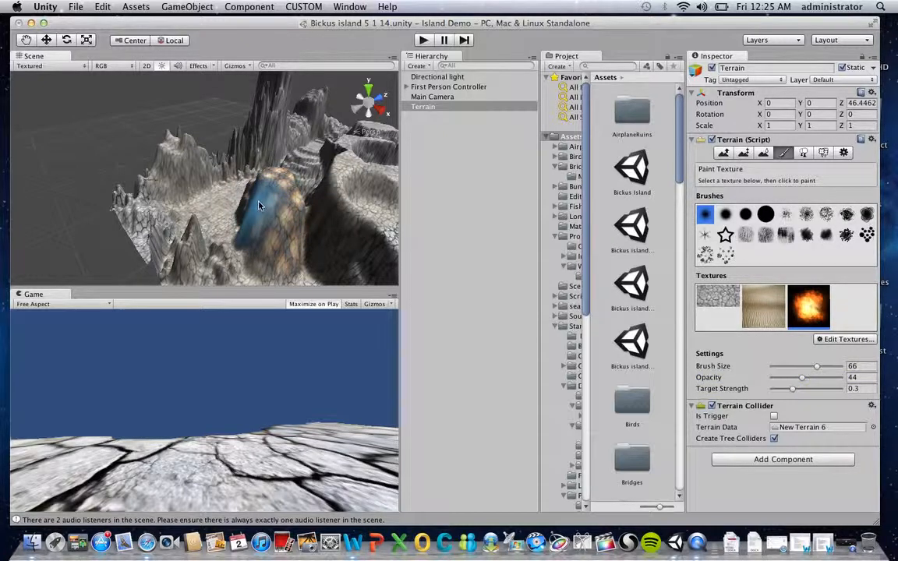
{"action": "key", "text": "super+z"}
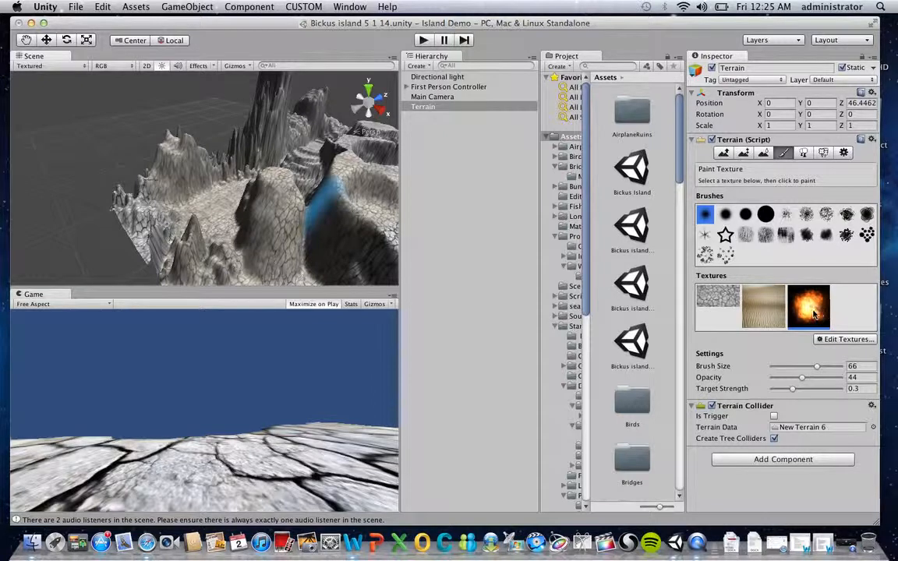
Edit the fire texture's X and Y tile size and apply the change to the terrain
{"action": "left_click", "coordinate": [846, 339]}
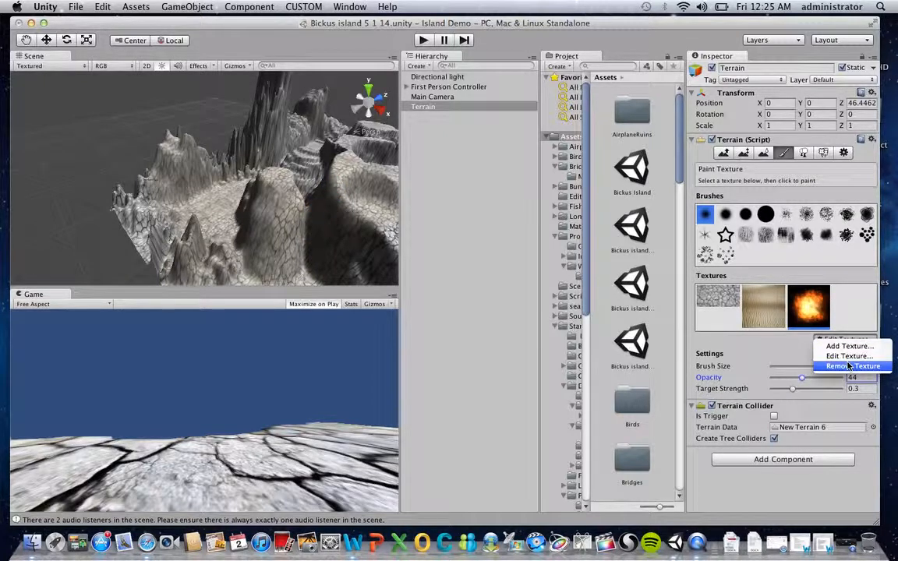
{"action": "left_click", "coordinate": [848, 355]}
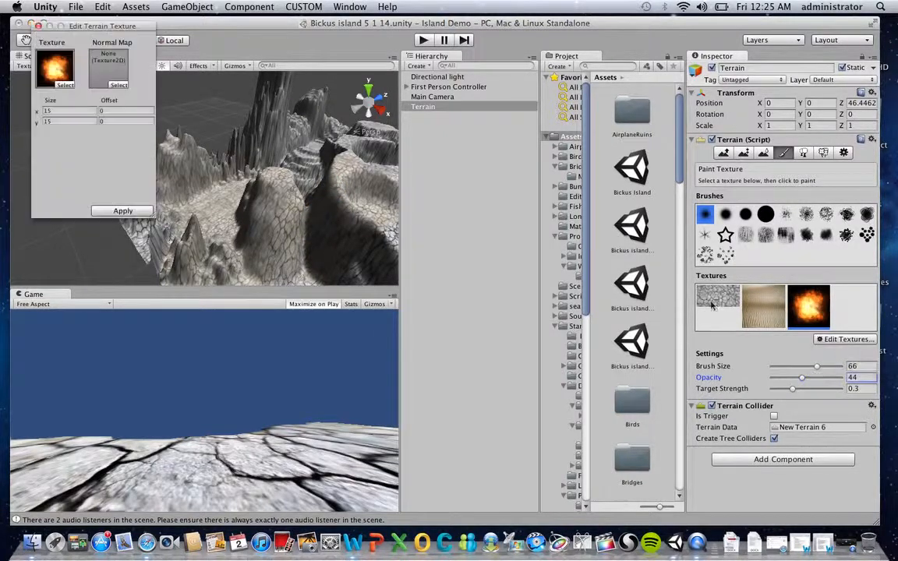
{"action": "left_click", "coordinate": [74, 112]}
{"action": "left_click", "coordinate": [67, 122]}
{"action": "left_click", "coordinate": [122, 210]}
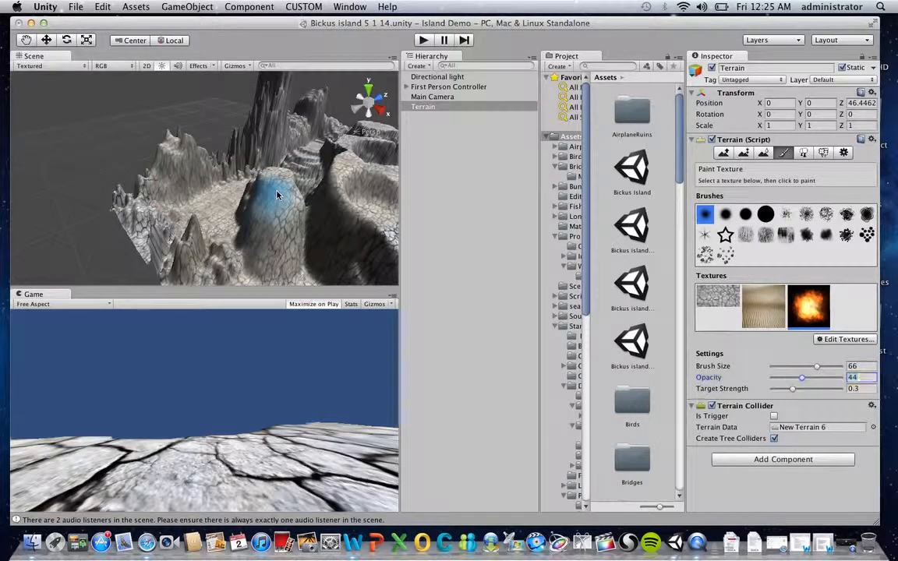
Paint the fire texture over the rounded middle hill, raising the target strength to 0.836 and the opacity to 63 for stronger coverage
{"action": "mouse_move", "coordinate": [278, 194]}
{"action": "left_mouse_down"}
{"action": "mouse_move", "coordinate": [263, 201]}
{"action": "mouse_move", "coordinate": [299, 229]}
{"action": "mouse_move", "coordinate": [295, 256]}
{"action": "left_mouse_up"}
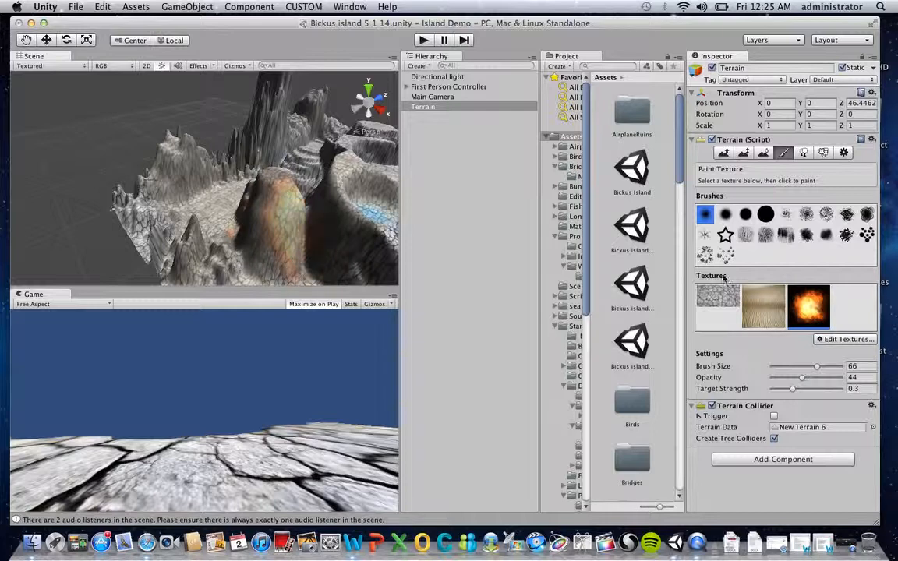
{"action": "mouse_move", "coordinate": [792, 390]}
{"action": "left_mouse_down"}
{"action": "mouse_move", "coordinate": [828, 389]}
{"action": "mouse_move", "coordinate": [816, 379]}
{"action": "left_mouse_up"}
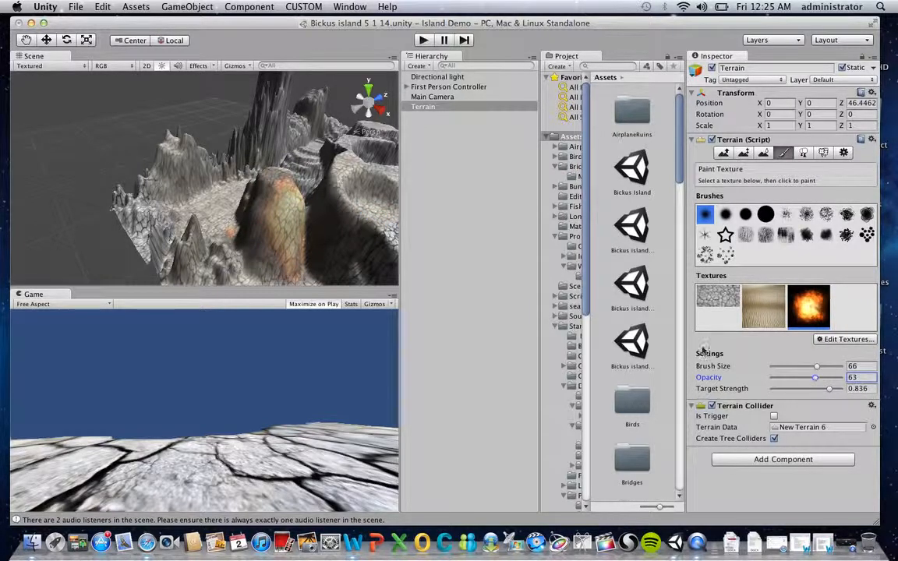
{"action": "left_click", "coordinate": [286, 199]}
{"action": "left_click_drag", "start_coordinate": [285, 199], "coordinate": [282, 176]}
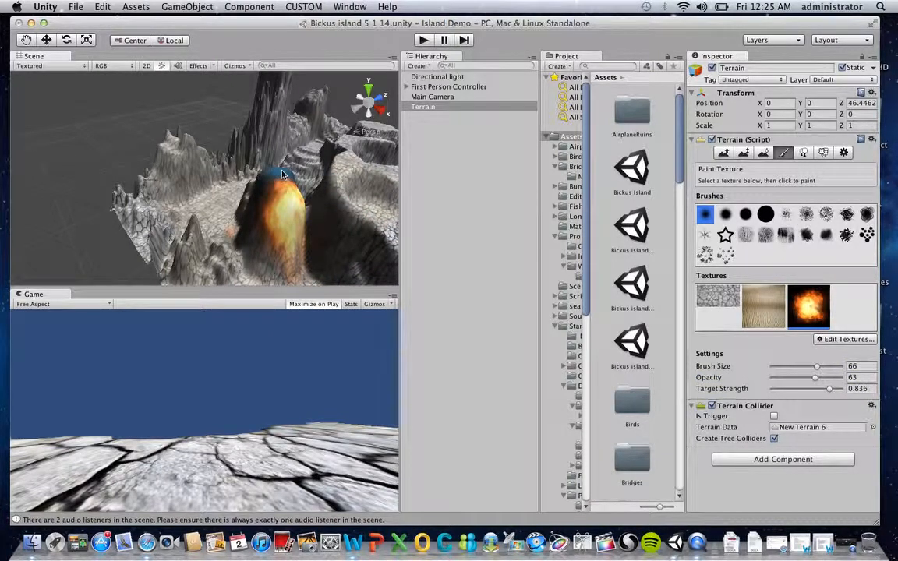
Paint fire streaks on the neighbouring peak, undoing a stray stroke, and blend the sand texture over both hills and the crater
{"action": "mouse_move", "coordinate": [283, 175]}
{"action": "left_mouse_down", "text": "alt"}
{"action": "mouse_move", "coordinate": [258, 159]}
{"action": "mouse_move", "coordinate": [236, 172]}
{"action": "mouse_move", "coordinate": [133, 156]}
{"action": "mouse_move", "coordinate": [123, 216]}
{"action": "mouse_move", "coordinate": [177, 250]}
{"action": "mouse_move", "coordinate": [311, 227]}
{"action": "mouse_move", "coordinate": [340, 200]}
{"action": "left_mouse_up", "text": "alt"}
{"action": "mouse_move", "coordinate": [267, 212]}
{"action": "left_mouse_down"}
{"action": "mouse_move", "coordinate": [214, 199]}
{"action": "mouse_move", "coordinate": [237, 168]}
{"action": "mouse_move", "coordinate": [248, 178]}
{"action": "mouse_move", "coordinate": [171, 180]}
{"action": "mouse_move", "coordinate": [164, 160]}
{"action": "mouse_move", "coordinate": [161, 170]}
{"action": "mouse_move", "coordinate": [178, 183]}
{"action": "mouse_move", "coordinate": [222, 145]}
{"action": "mouse_move", "coordinate": [225, 195]}
{"action": "mouse_move", "coordinate": [250, 171]}
{"action": "mouse_move", "coordinate": [230, 207]}
{"action": "mouse_move", "coordinate": [164, 190]}
{"action": "mouse_move", "coordinate": [175, 160]}
{"action": "mouse_move", "coordinate": [173, 173]}
{"action": "left_mouse_up"}
{"action": "key", "text": "super+z"}
{"action": "mouse_move", "coordinate": [334, 186]}
{"action": "left_mouse_down"}
{"action": "mouse_move", "coordinate": [349, 164]}
{"action": "mouse_move", "coordinate": [326, 144]}
{"action": "mouse_move", "coordinate": [327, 162]}
{"action": "mouse_move", "coordinate": [312, 149]}
{"action": "mouse_move", "coordinate": [309, 174]}
{"action": "mouse_move", "coordinate": [282, 152]}
{"action": "mouse_move", "coordinate": [316, 191]}
{"action": "mouse_move", "coordinate": [278, 256]}
{"action": "left_mouse_up"}
{"action": "left_click", "coordinate": [777, 316]}
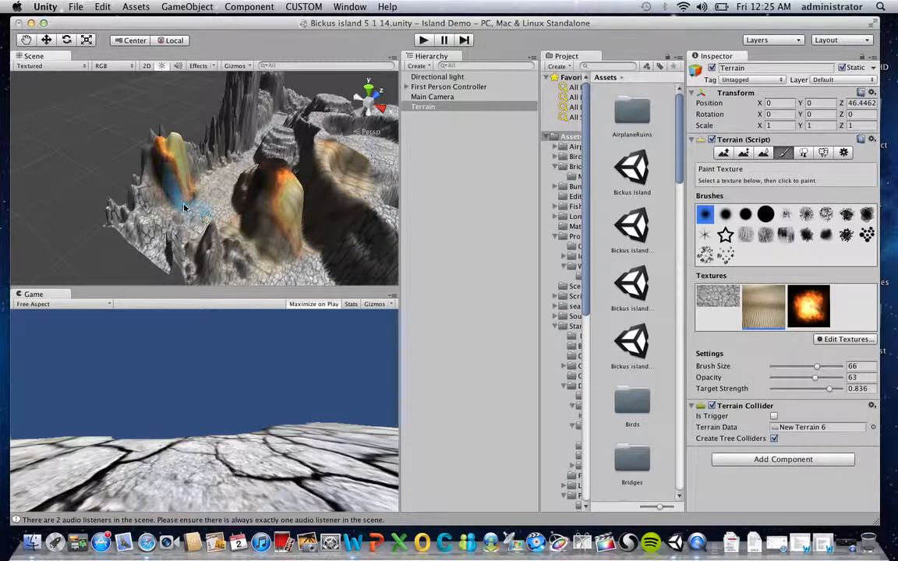
{"action": "mouse_move", "coordinate": [173, 209]}
{"action": "left_mouse_down"}
{"action": "mouse_move", "coordinate": [157, 202]}
{"action": "mouse_move", "coordinate": [161, 178]}
{"action": "mouse_move", "coordinate": [201, 166]}
{"action": "left_mouse_up"}
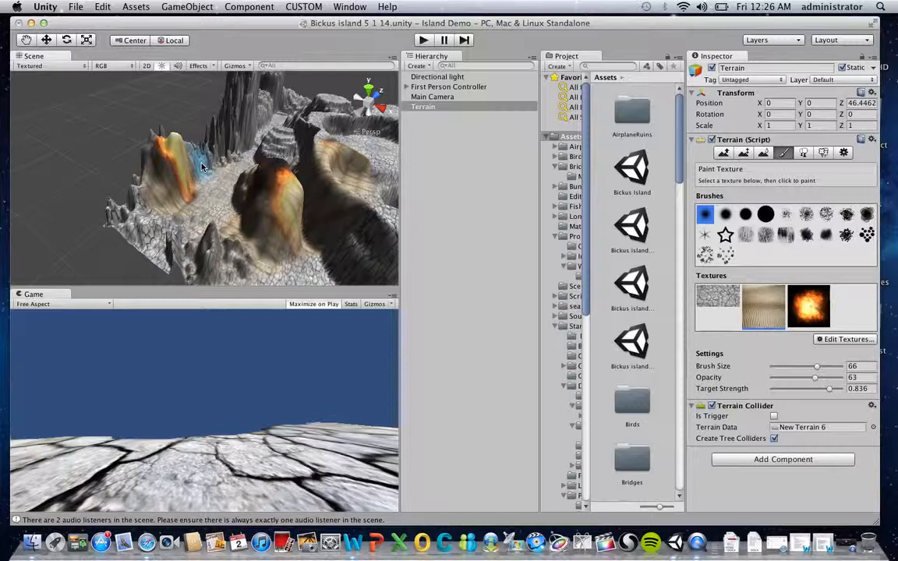
Switch to Finder and open the Textures folder within the Assets of the Island Demo project in UnityMASTER 2014
{"action": "left_click", "coordinate": [30, 23]}
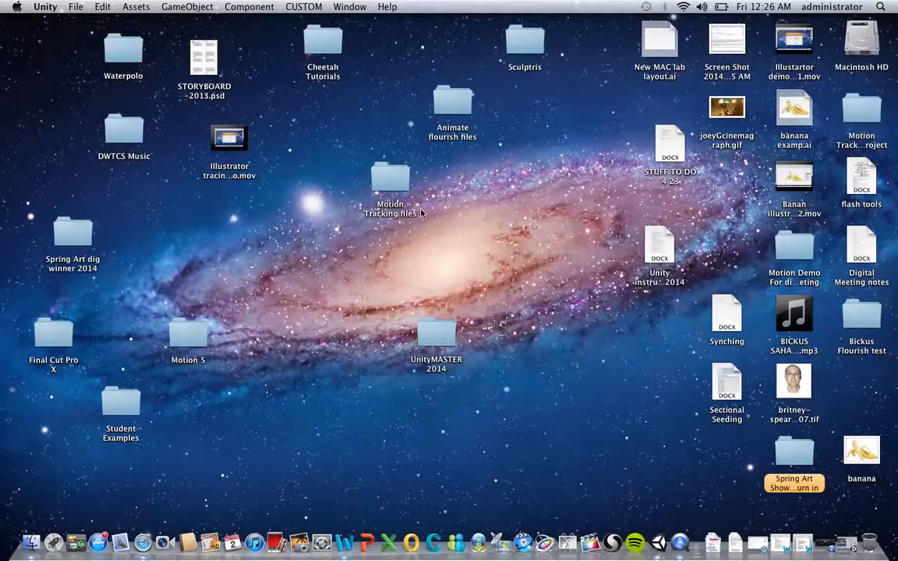
{"action": "mouse_move", "coordinate": [807, 400]}
{"action": "left_mouse_down"}
{"action": "mouse_move", "coordinate": [824, 418]}
{"action": "mouse_move", "coordinate": [818, 404]}
{"action": "left_mouse_up"}
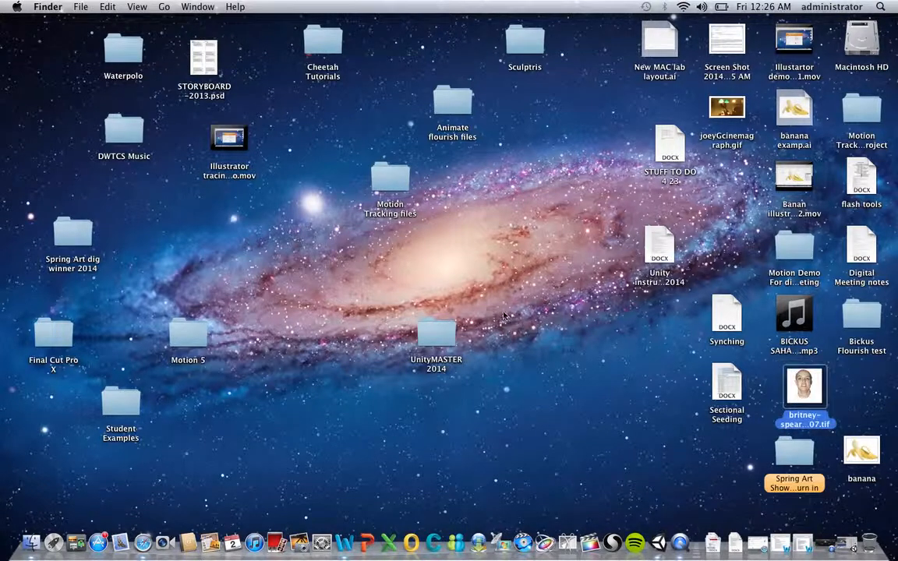
{"action": "double_click", "coordinate": [433, 337]}
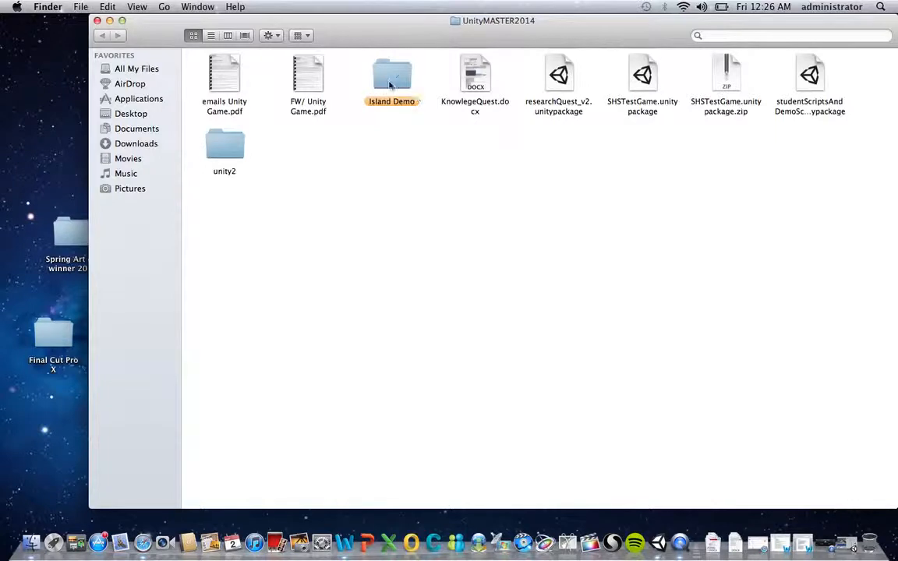
{"action": "double_click", "coordinate": [390, 82]}
{"action": "double_click", "coordinate": [396, 212]}
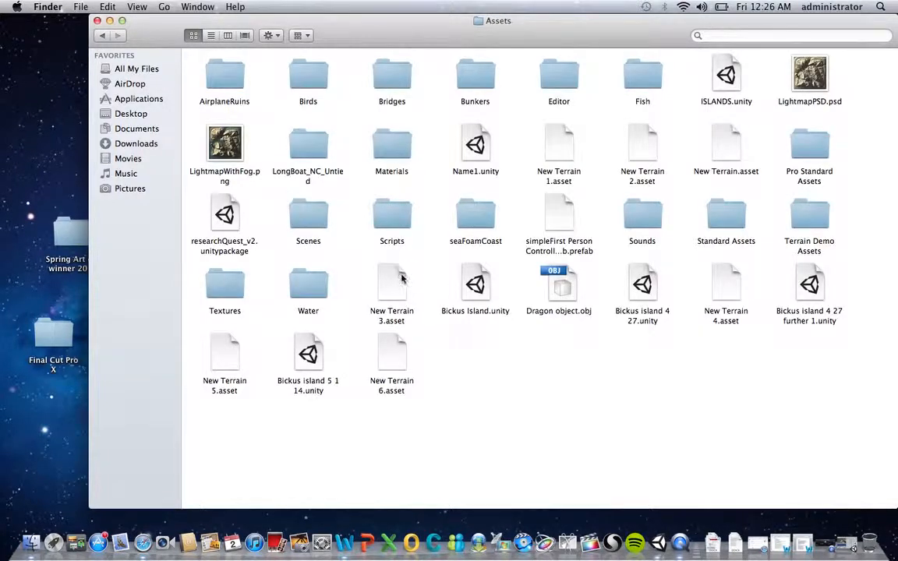
{"action": "double_click", "coordinate": [225, 284]}
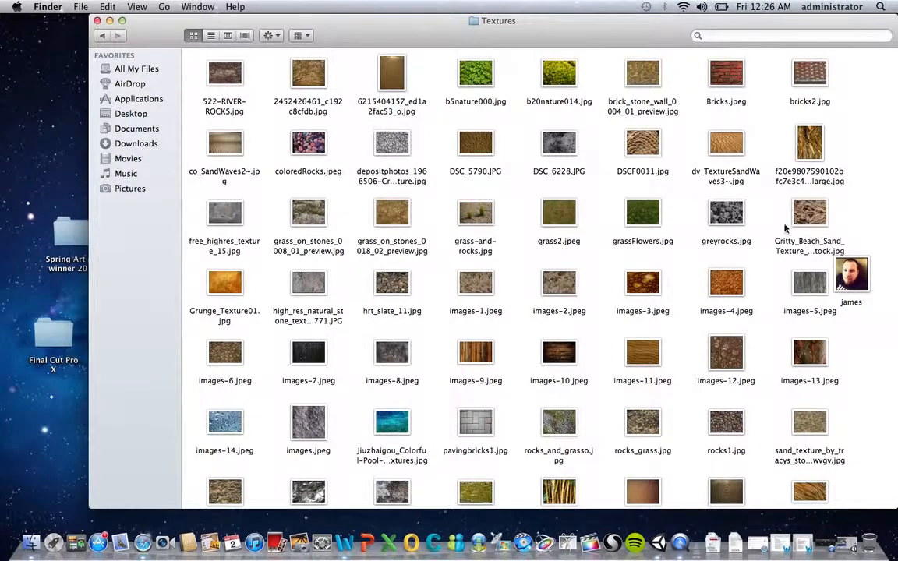
Close the Textures folder window and switch back to Unity
{"action": "left_click", "coordinate": [96, 21]}
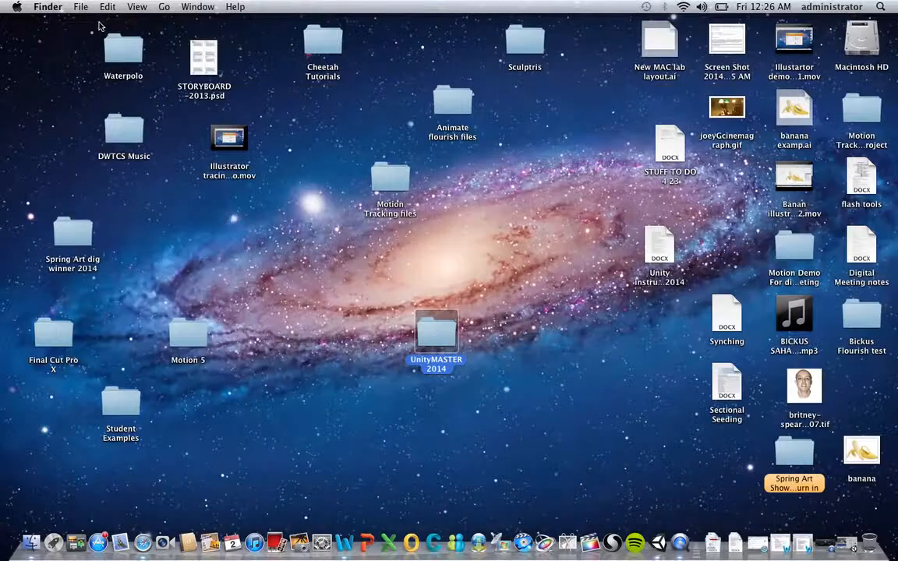
{"action": "left_click", "coordinate": [512, 309]}
{"action": "left_click", "coordinate": [679, 547]}
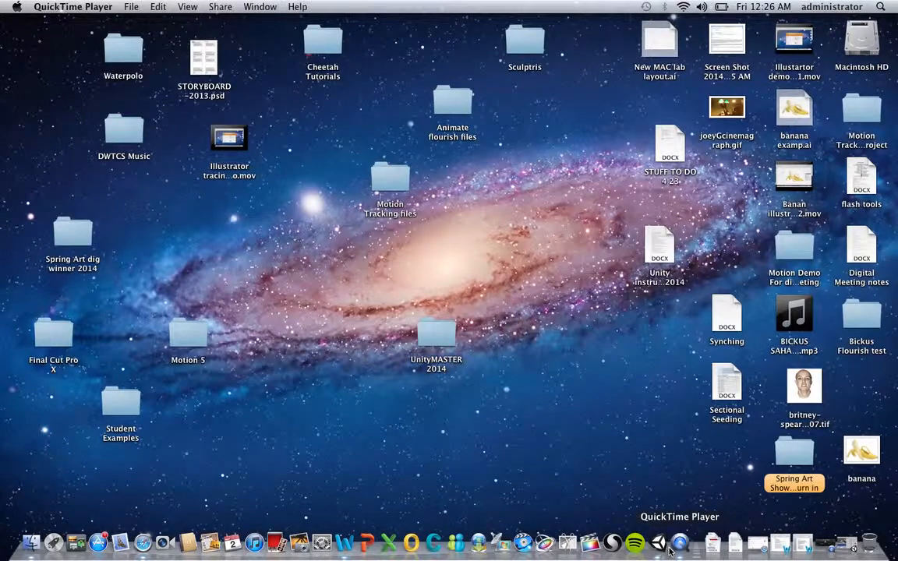
{"action": "left_click", "coordinate": [659, 546]}
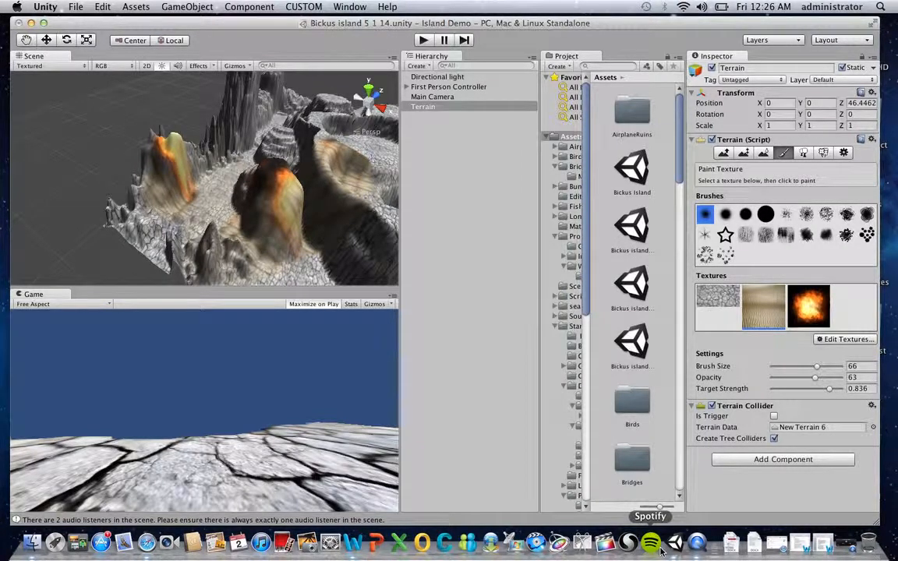
Add the Palm object as a placeable tree type for the Terrain, leaving its bend factor at 0
{"action": "left_click", "coordinate": [804, 152]}
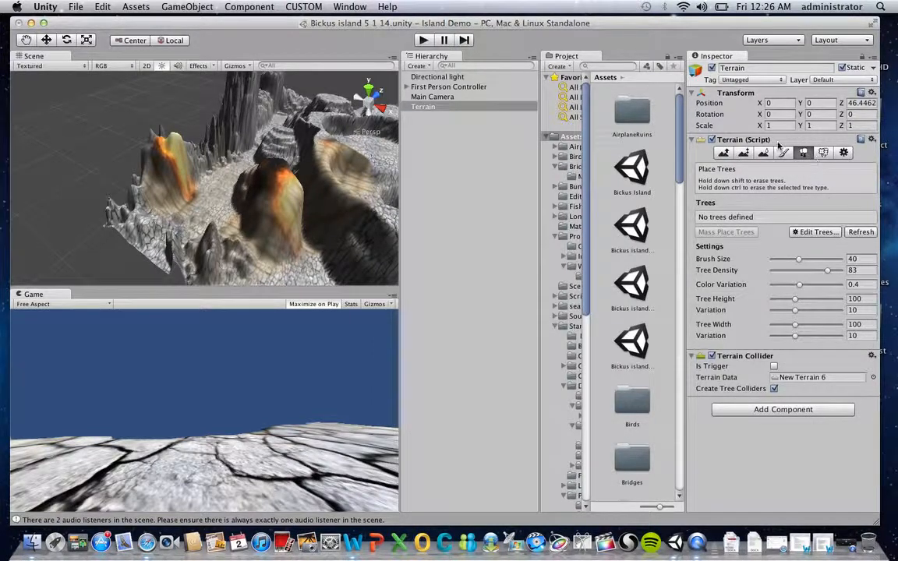
{"action": "left_click", "coordinate": [824, 234]}
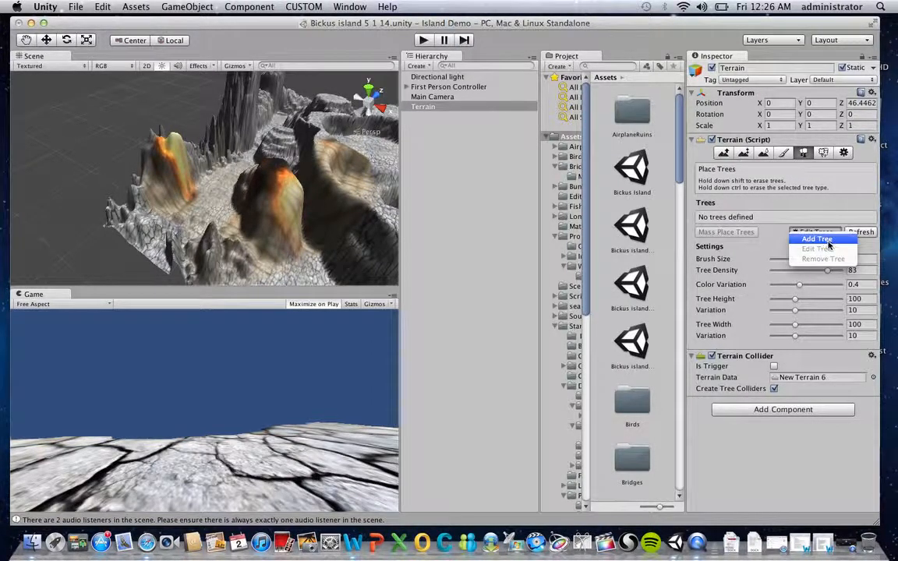
{"action": "left_click", "coordinate": [818, 240]}
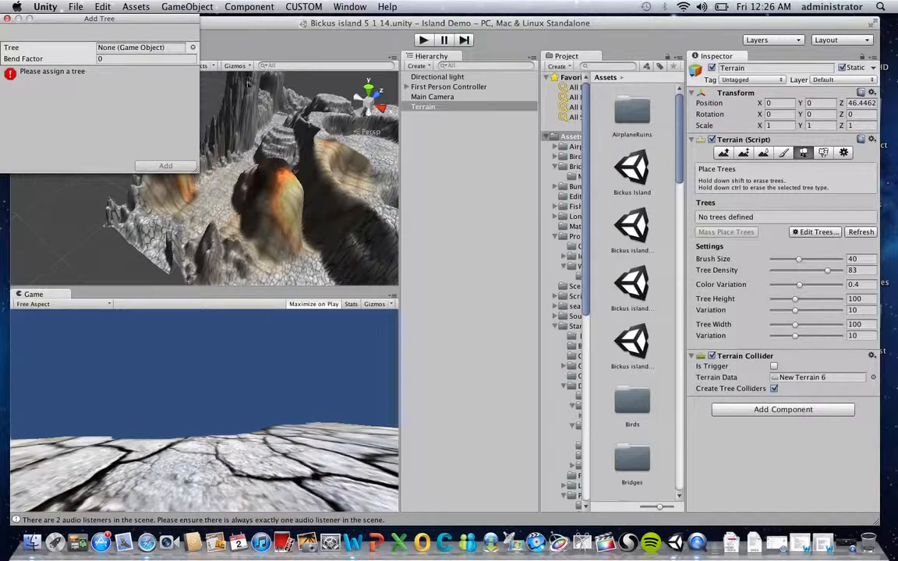
{"action": "left_click", "coordinate": [192, 48]}
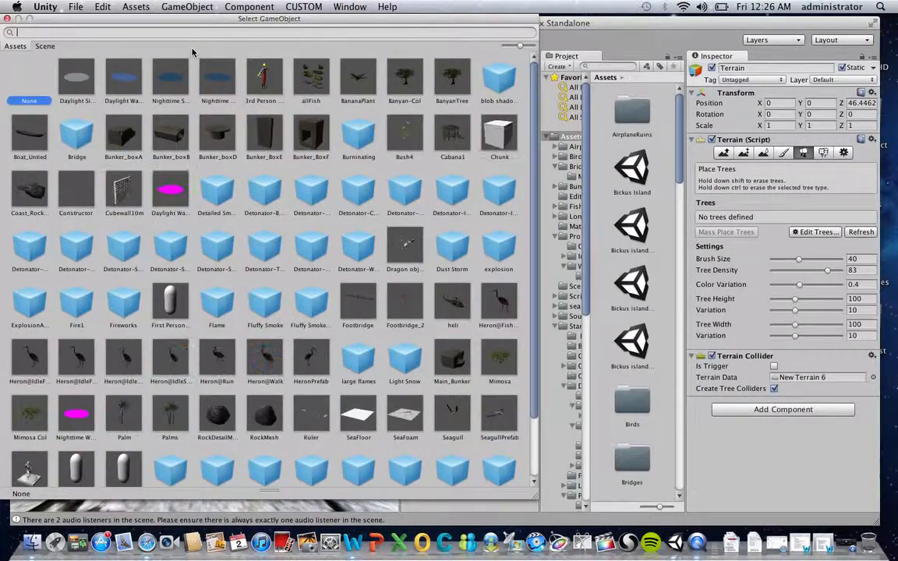
{"action": "left_click", "coordinate": [454, 79]}
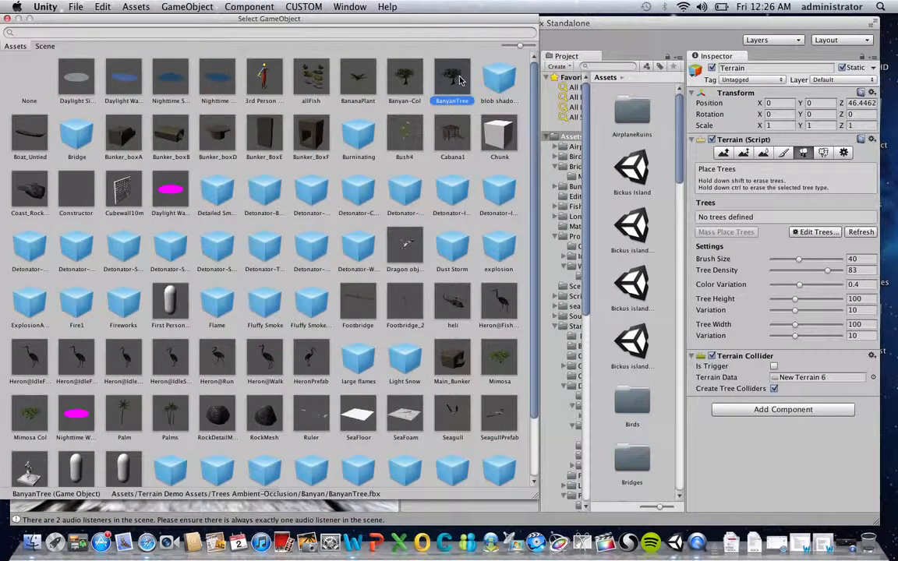
{"action": "scroll", "coordinate": [380, 152], "scroll_direction": "down", "scroll_amount": 2}
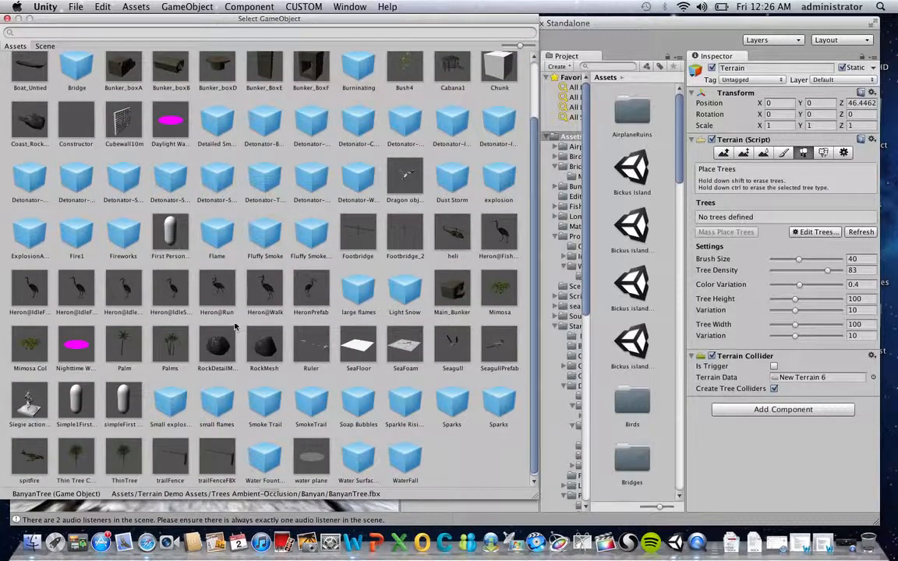
{"action": "left_click", "coordinate": [122, 360]}
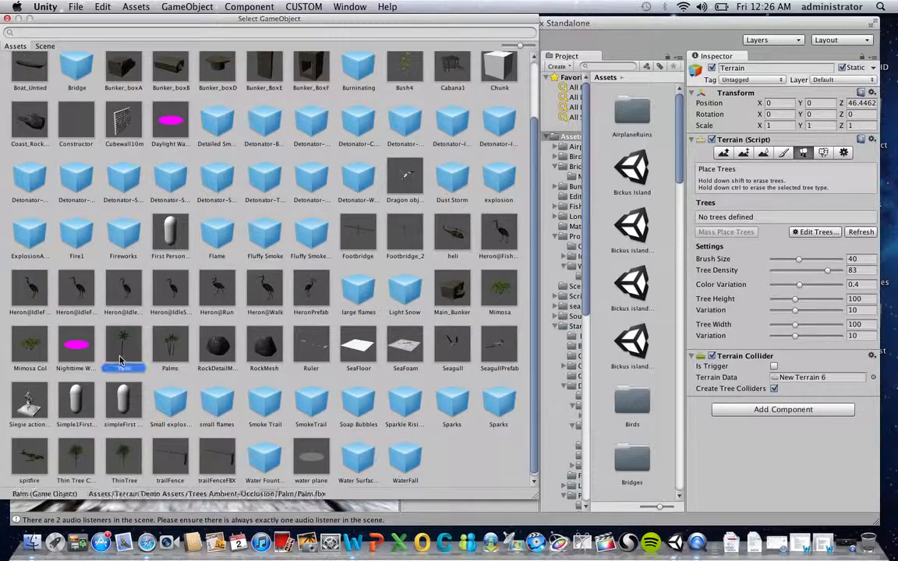
{"action": "double_click", "coordinate": [122, 360]}
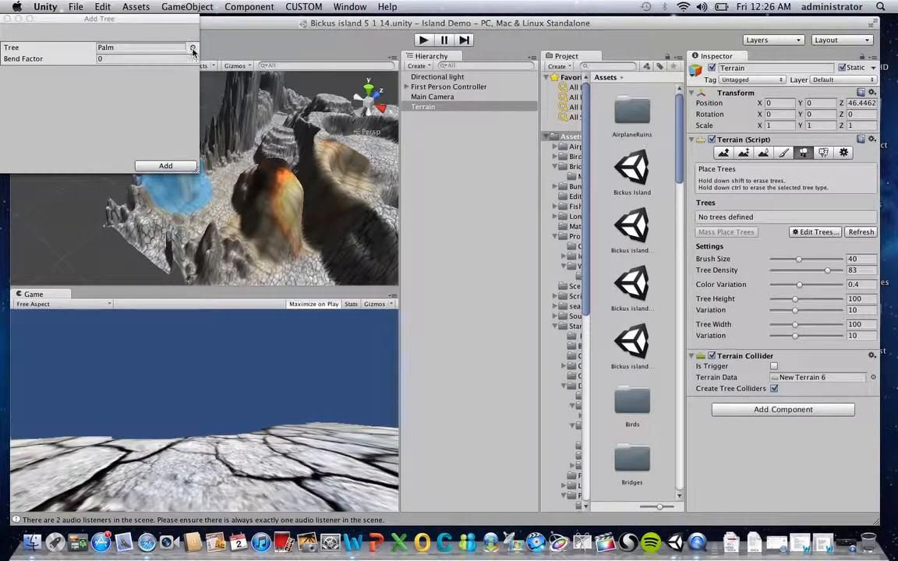
{"action": "left_click", "coordinate": [166, 166]}
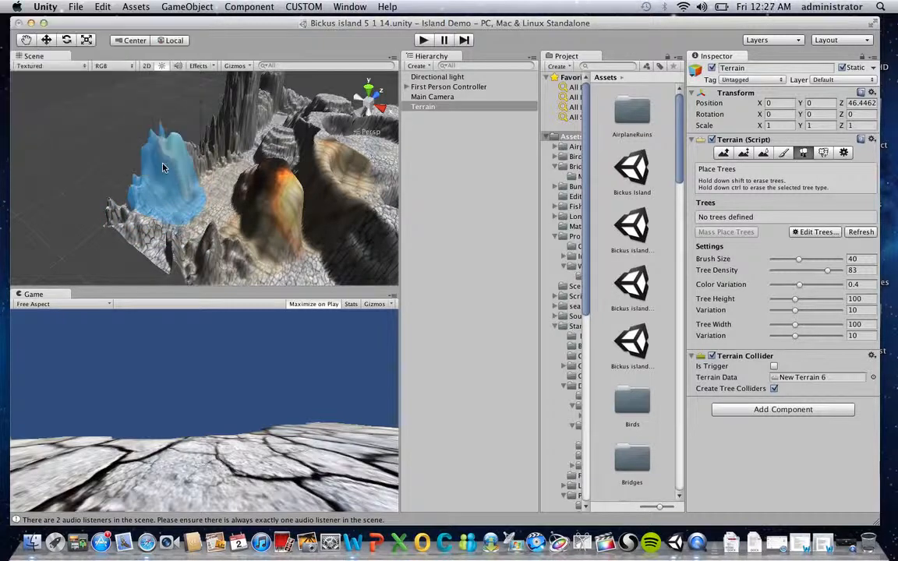
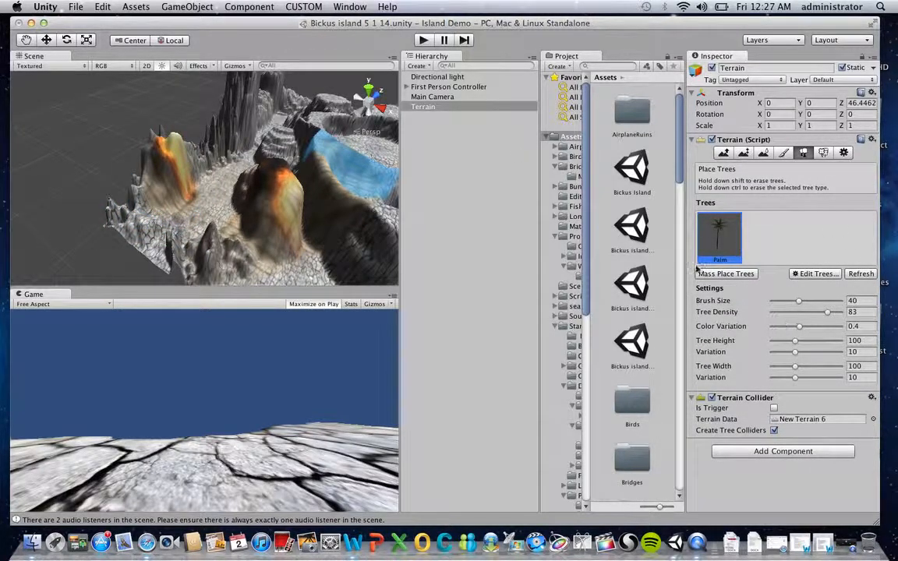
Set the tree density to 52 and place palms on the flat ground between the hills and around the crater
{"action": "left_click", "coordinate": [812, 312]}
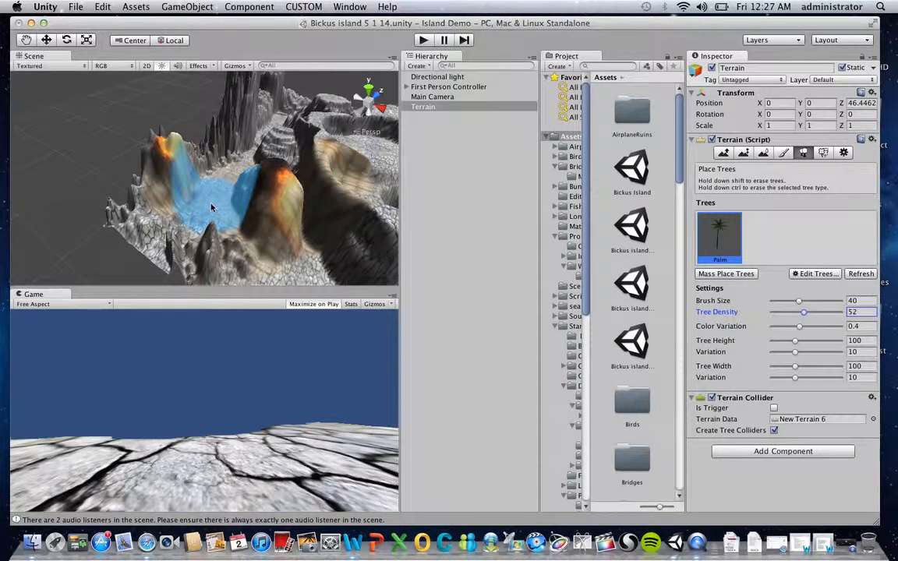
{"action": "left_click", "coordinate": [213, 204]}
{"action": "mouse_move", "coordinate": [211, 178]}
{"action": "left_mouse_down"}
{"action": "mouse_move", "coordinate": [251, 187]}
{"action": "mouse_move", "coordinate": [287, 156]}
{"action": "mouse_move", "coordinate": [347, 164]}
{"action": "left_mouse_up"}
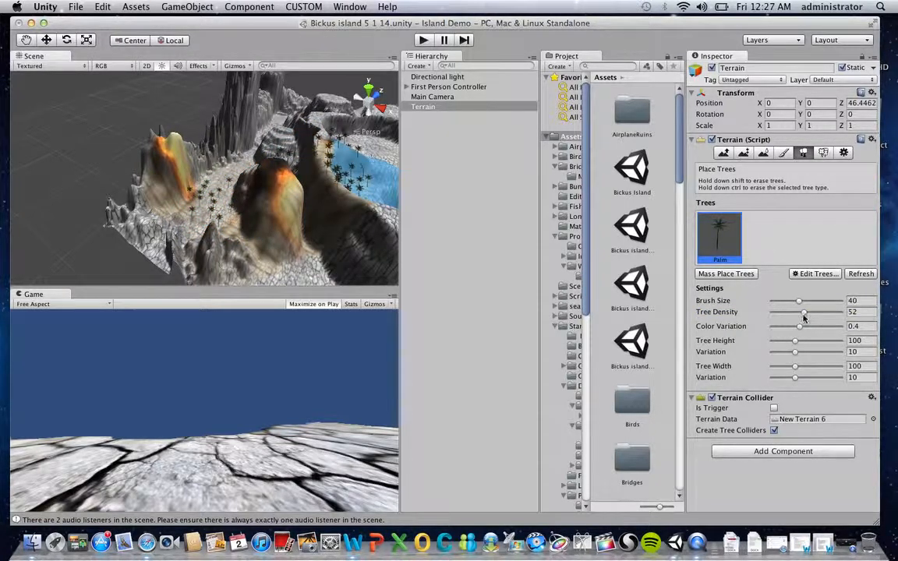
Paint thick palm forest over the middle hill and surrounding slopes with the tree density at 92, and extend it at 100
{"action": "left_click_drag", "start_coordinate": [804, 312], "coordinate": [835, 312]}
{"action": "mouse_move", "coordinate": [328, 156]}
{"action": "left_mouse_down"}
{"action": "mouse_move", "coordinate": [336, 162]}
{"action": "mouse_move", "coordinate": [310, 193]}
{"action": "mouse_move", "coordinate": [233, 204]}
{"action": "mouse_move", "coordinate": [188, 172]}
{"action": "left_mouse_up"}
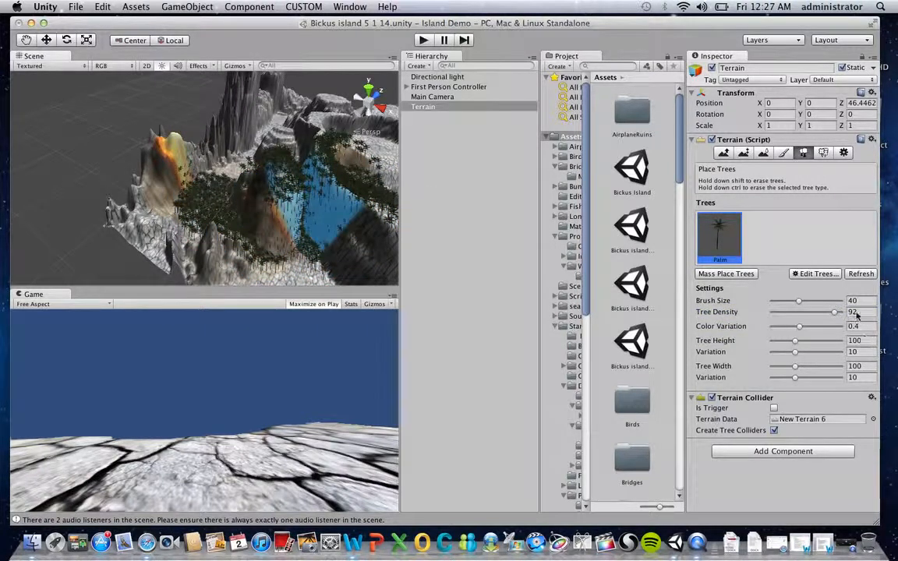
{"action": "left_click_drag", "start_coordinate": [835, 313], "coordinate": [852, 313]}
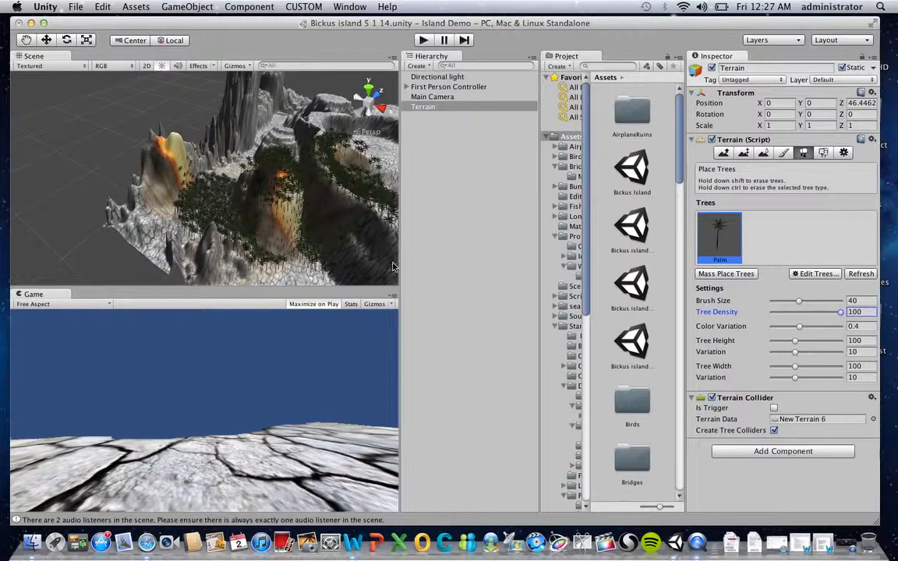
{"action": "mouse_move", "coordinate": [274, 195]}
{"action": "left_mouse_down"}
{"action": "mouse_move", "coordinate": [276, 212]}
{"action": "mouse_move", "coordinate": [357, 235]}
{"action": "left_mouse_up"}
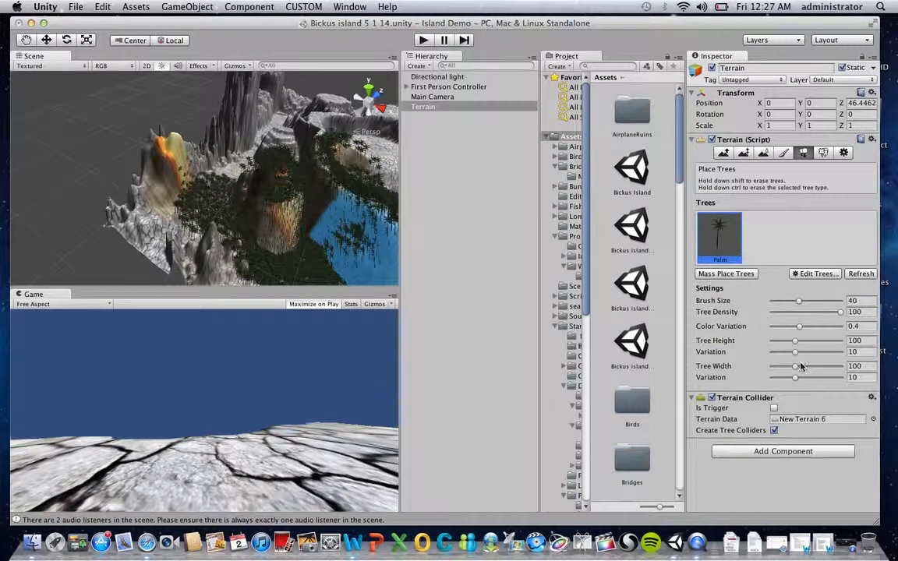
Set the tree height to 175 and place taller palms around the far peak and the terrain's near edge
{"action": "left_click_drag", "start_coordinate": [802, 345], "coordinate": [806, 344]}
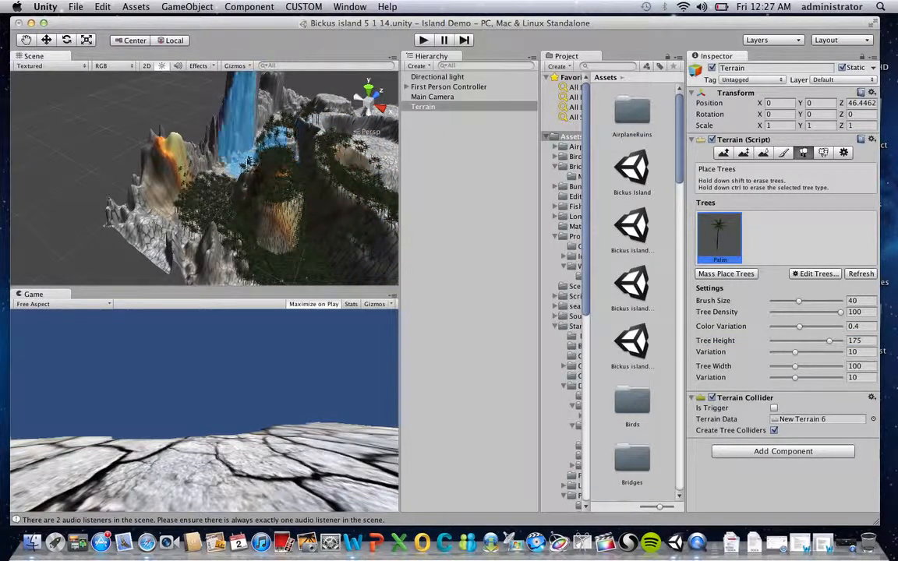
{"action": "left_click", "coordinate": [166, 190]}
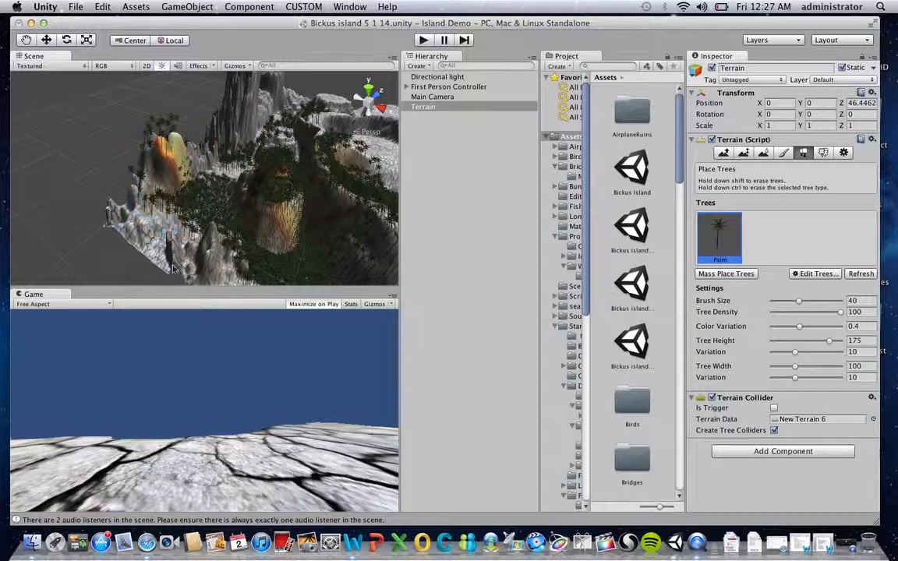
{"action": "left_click", "coordinate": [152, 224]}
{"action": "left_click", "coordinate": [378, 274]}
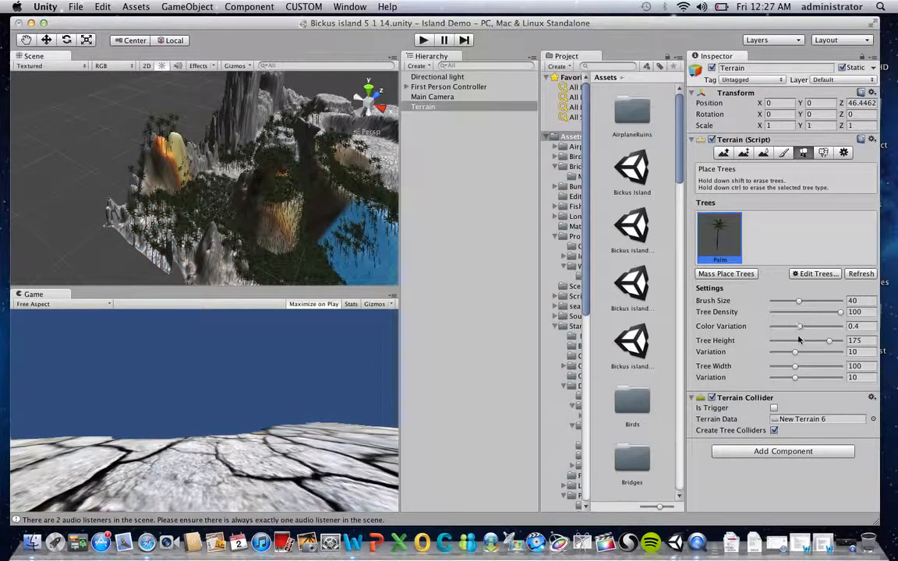
Set the tree color variation to 0.927 and place more palms around the middle hill and the ground beside it
{"action": "left_click_drag", "start_coordinate": [800, 326], "coordinate": [837, 332]}
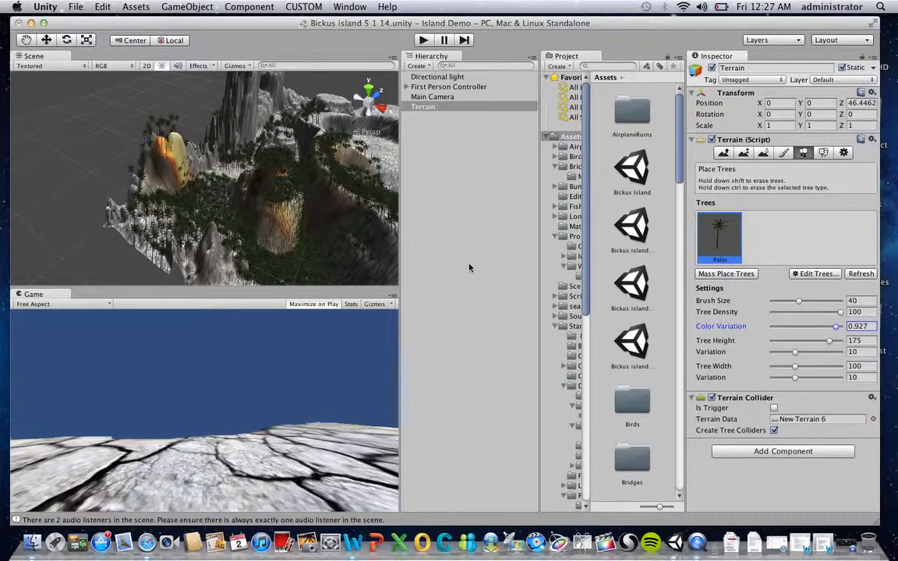
{"action": "left_click", "coordinate": [267, 227]}
{"action": "left_click", "coordinate": [198, 229]}
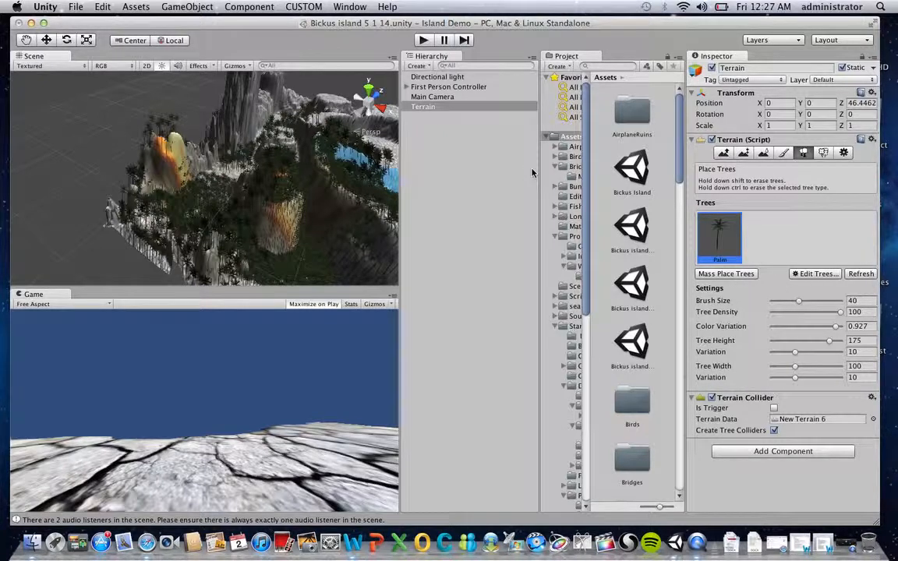
Play the scene and move the First Person Controller across the cracked rock plateau, jumping towards the palm forest and the cliff wall
{"action": "left_click", "coordinate": [431, 40]}
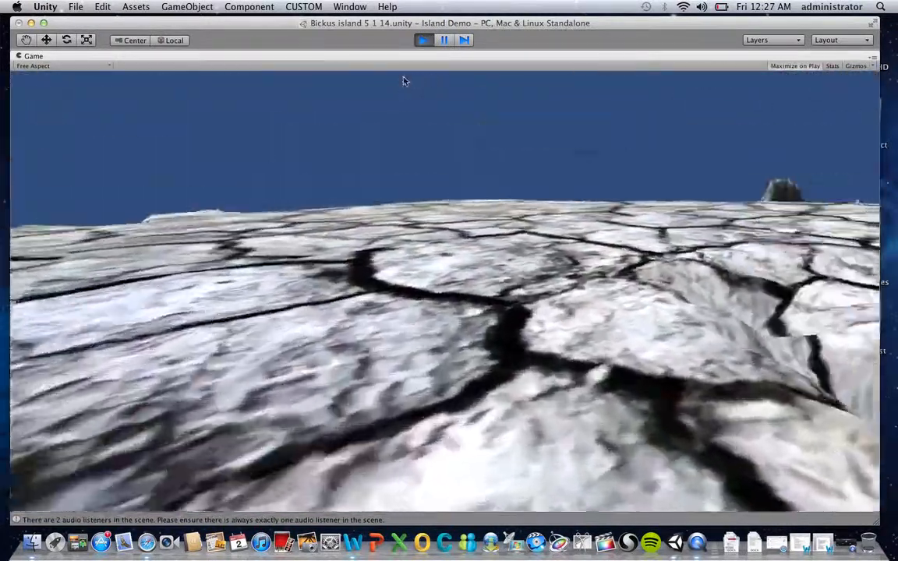
{"action": "key", "text": "w"}
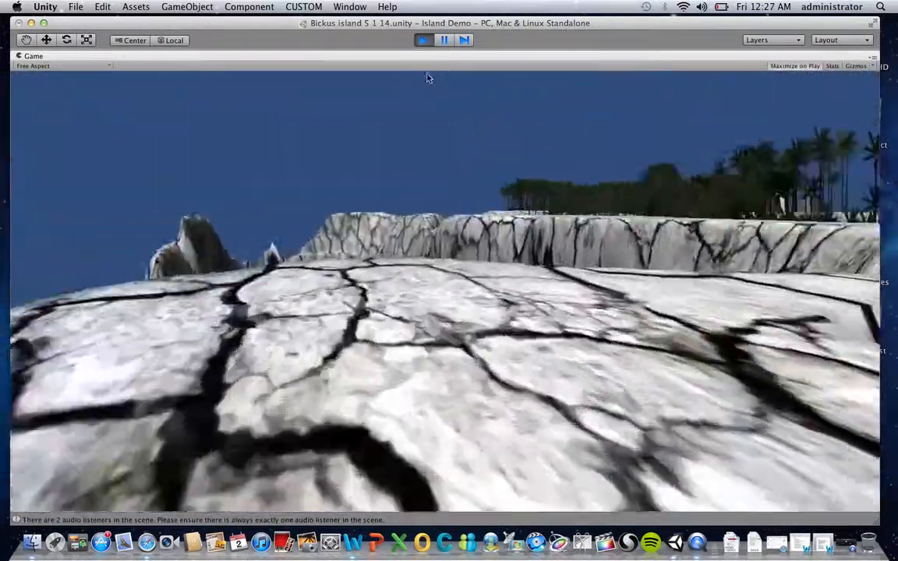
{"action": "key", "text": "w"}
{"action": "key", "text": "space"}
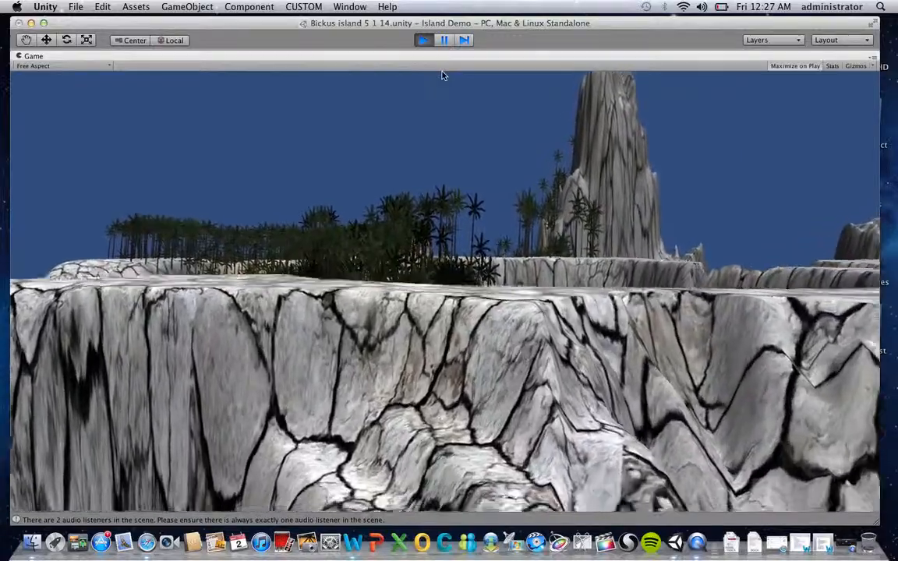
{"action": "key", "text": "w"}
{"action": "key", "text": "space"}
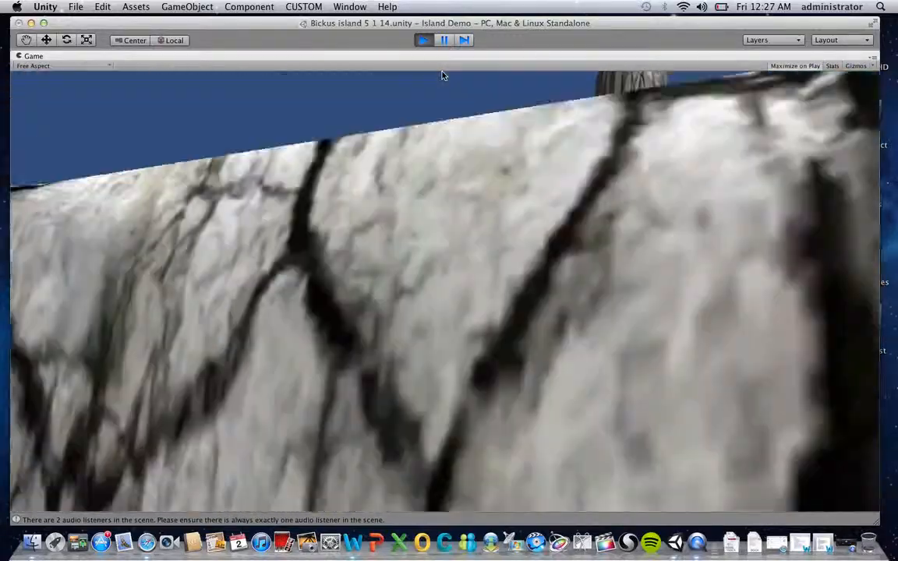
{"action": "key", "text": "w"}
{"action": "key", "text": "space"}
{"action": "key", "text": "space"}
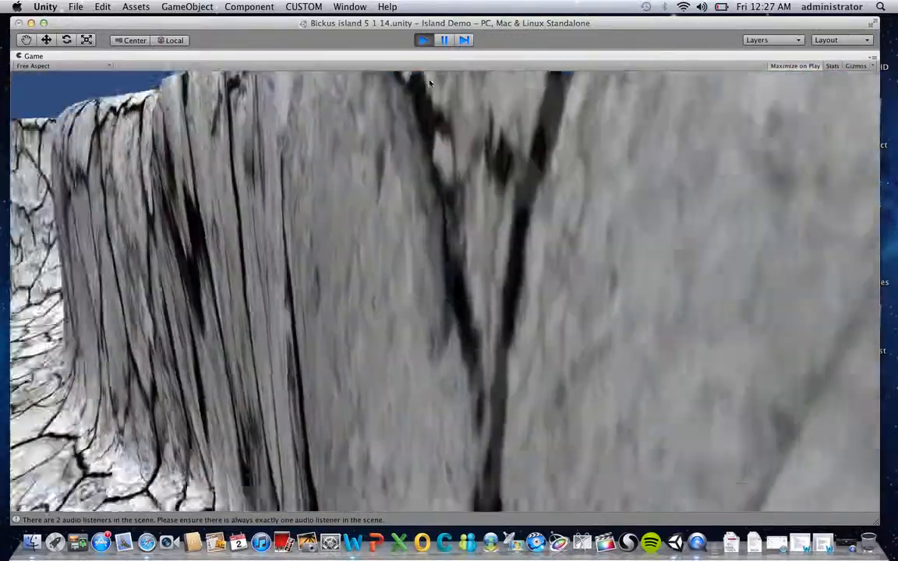
{"action": "key", "text": "space"}
{"action": "key", "text": "w"}
{"action": "key", "text": "space"}
{"action": "key", "text": "space"}
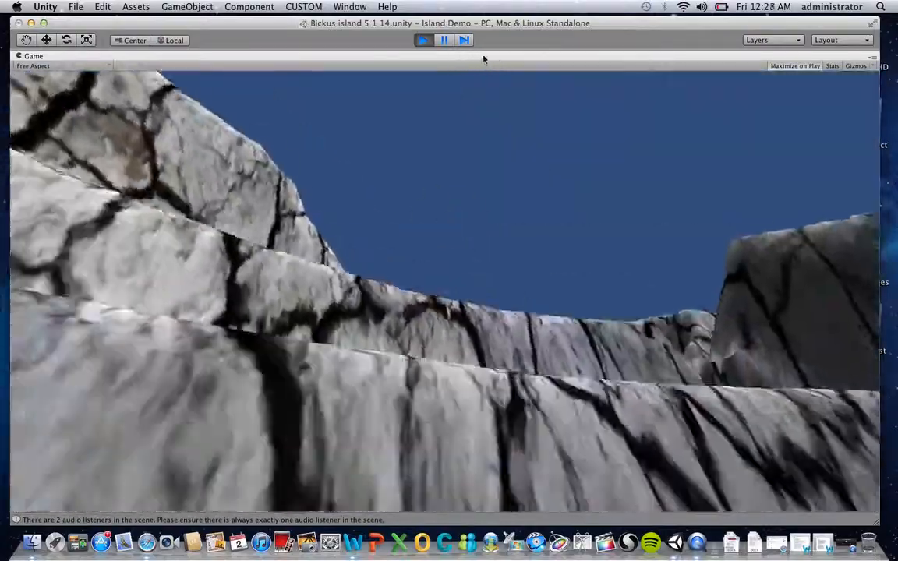
Walk through the rocky basin and climb its stepped ledges to examine the terrain, and end play mode
{"action": "key", "text": "w"}
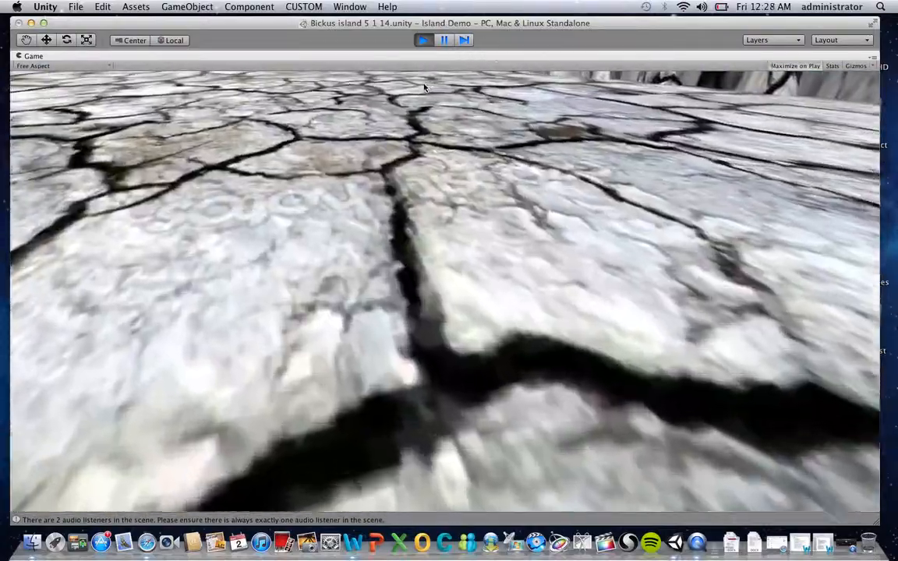
{"action": "key", "text": "w"}
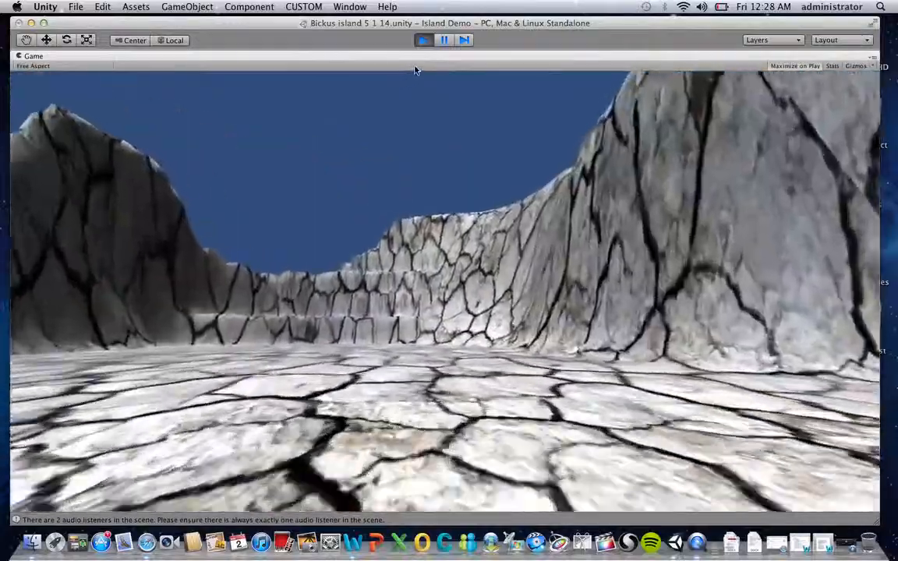
{"action": "key", "text": "w"}
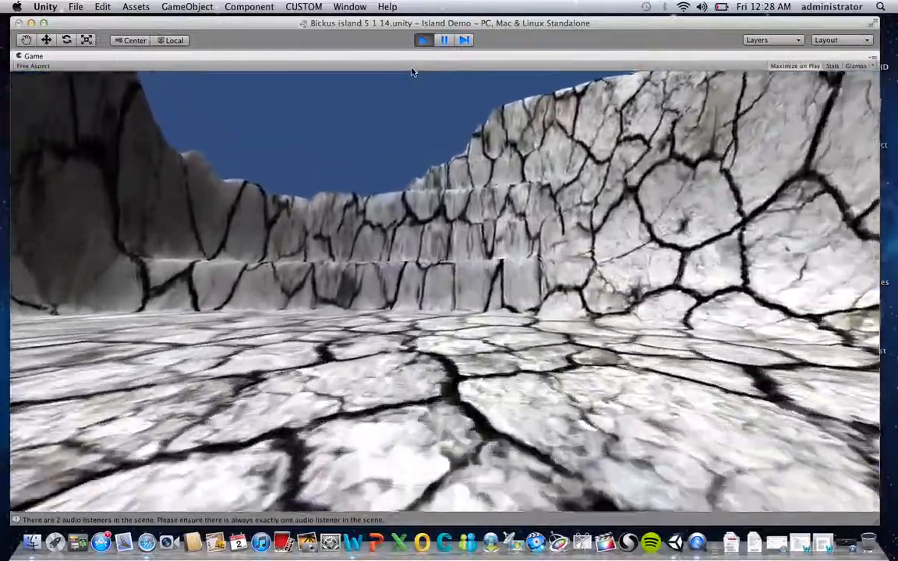
{"action": "key", "text": "w"}
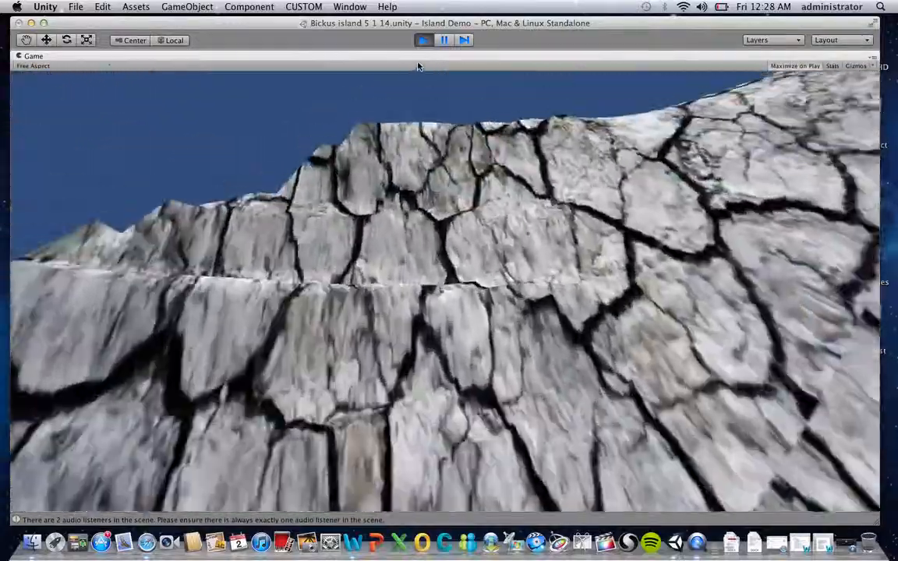
{"action": "key", "text": "w"}
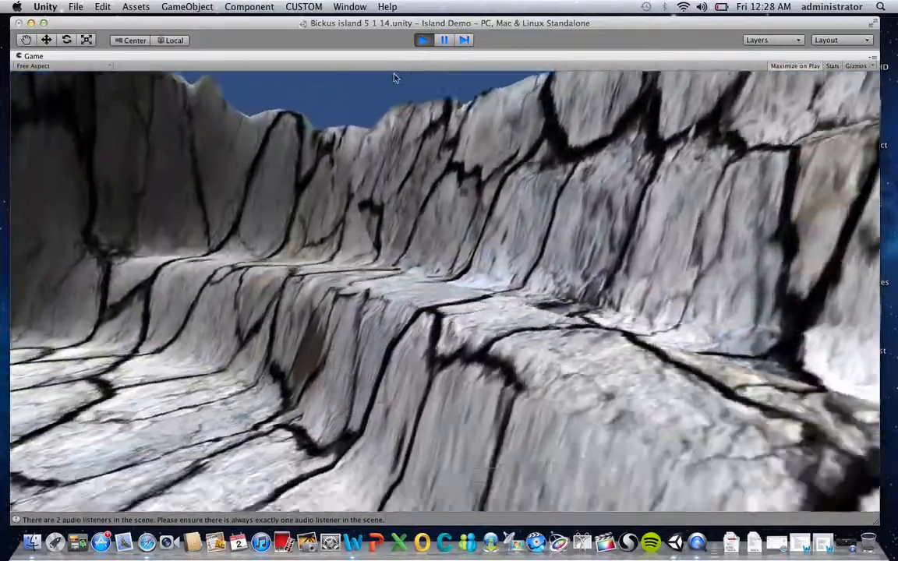
{"action": "key", "text": "w"}
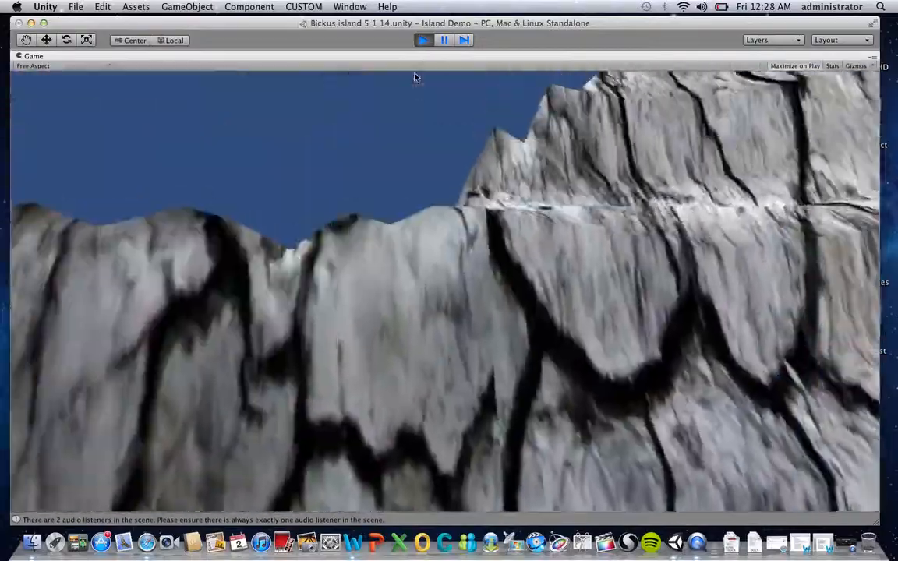
{"action": "key", "text": "w"}
{"action": "key", "text": "space"}
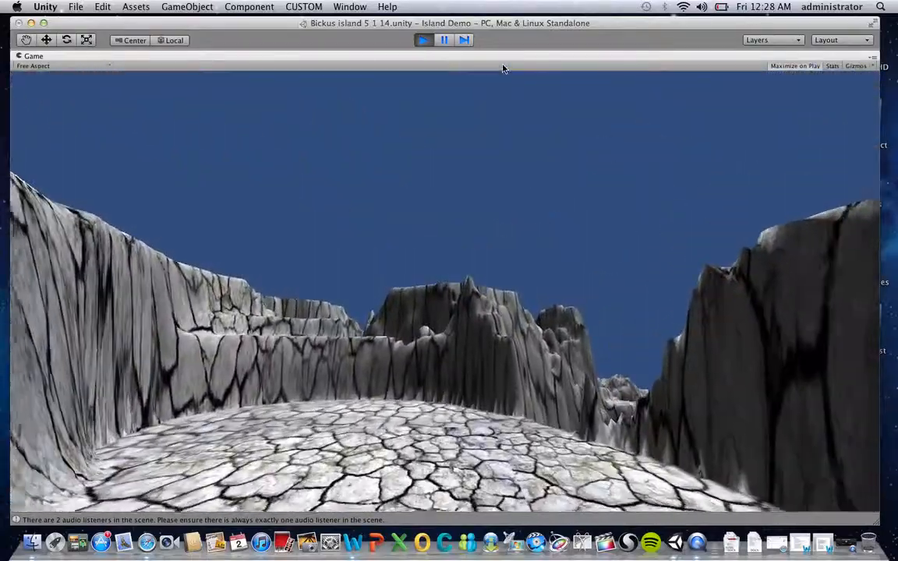
{"action": "key", "text": "w"}
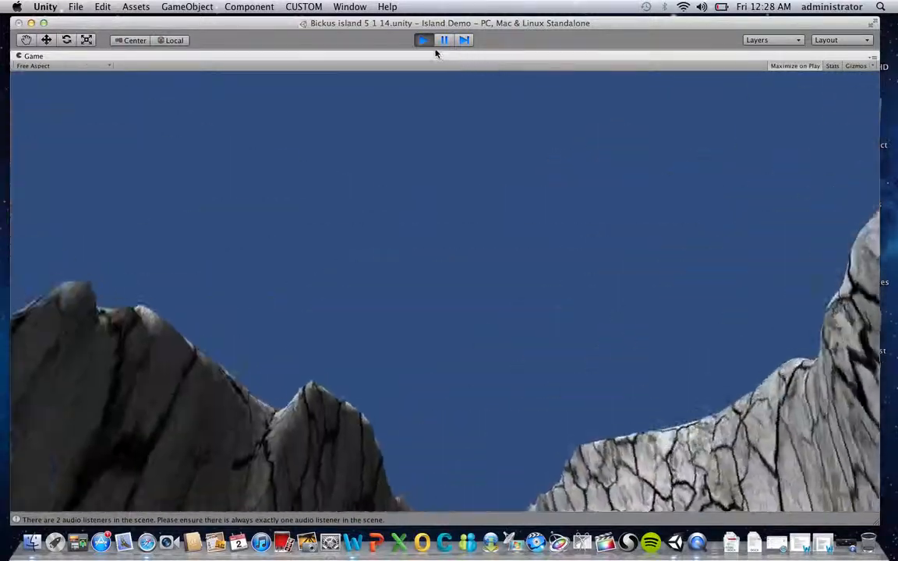
{"action": "left_click", "coordinate": [423, 39]}
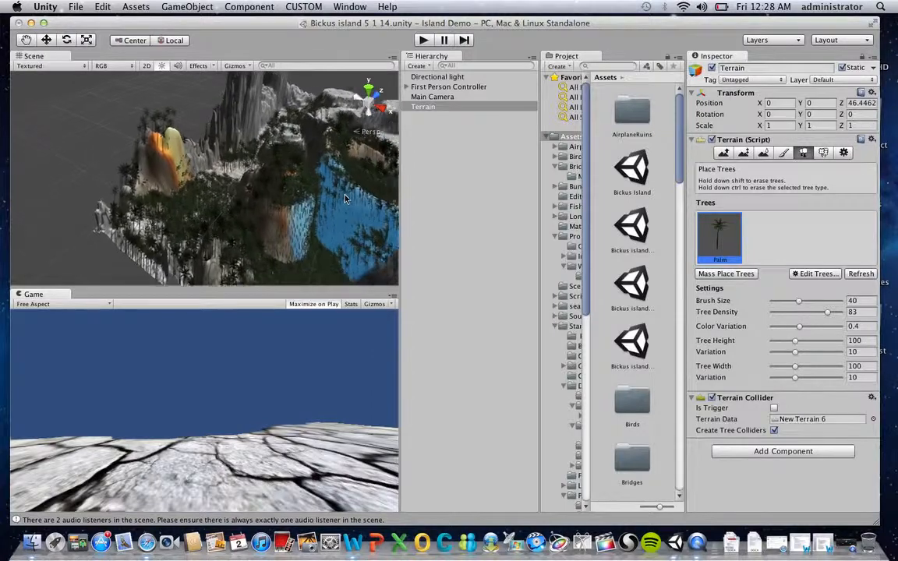
Place more palms in the rocky basins and along the ridges beyond the forested hills
{"action": "scroll", "coordinate": [345, 199], "scroll_direction": "up", "scroll_amount": 10}
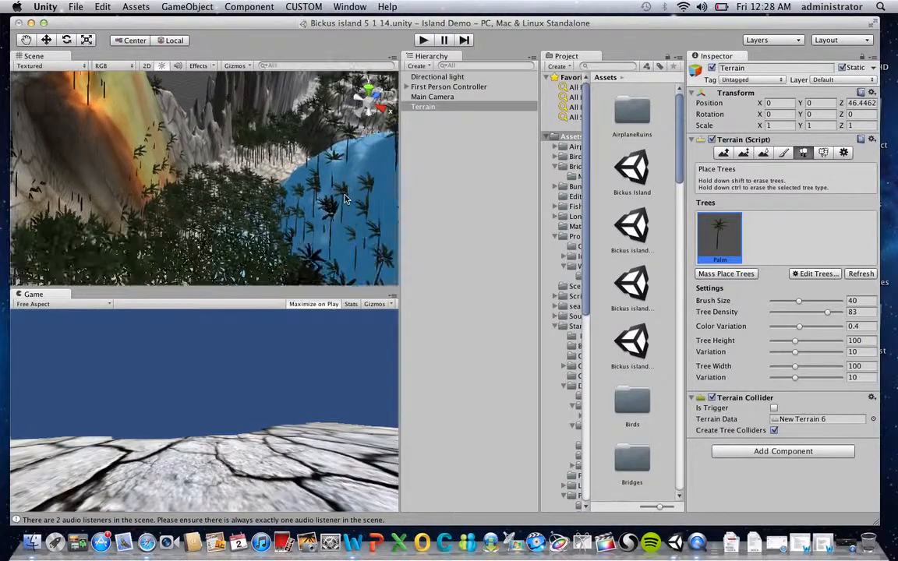
{"action": "scroll", "coordinate": [345, 201], "scroll_direction": "up", "scroll_amount": 8}
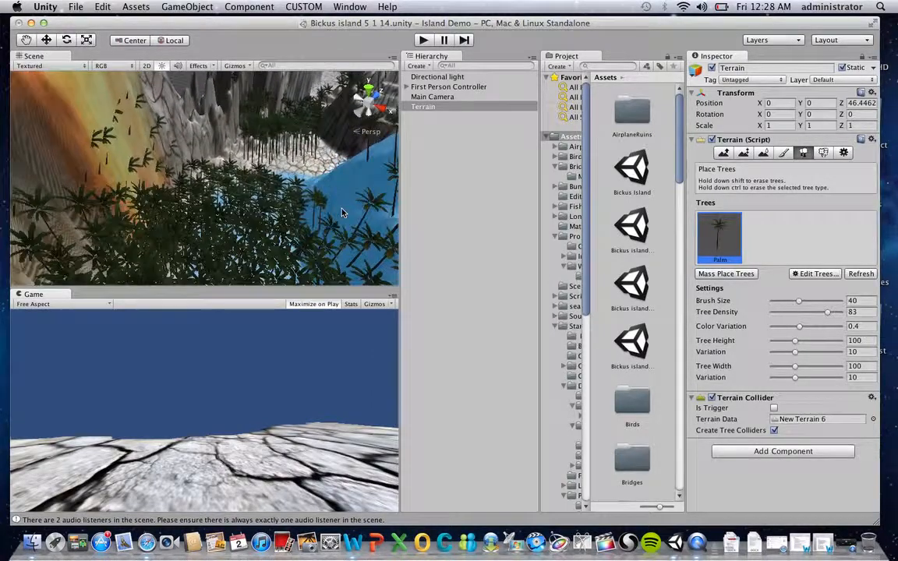
{"action": "scroll", "coordinate": [343, 214], "scroll_direction": "up", "scroll_amount": 7}
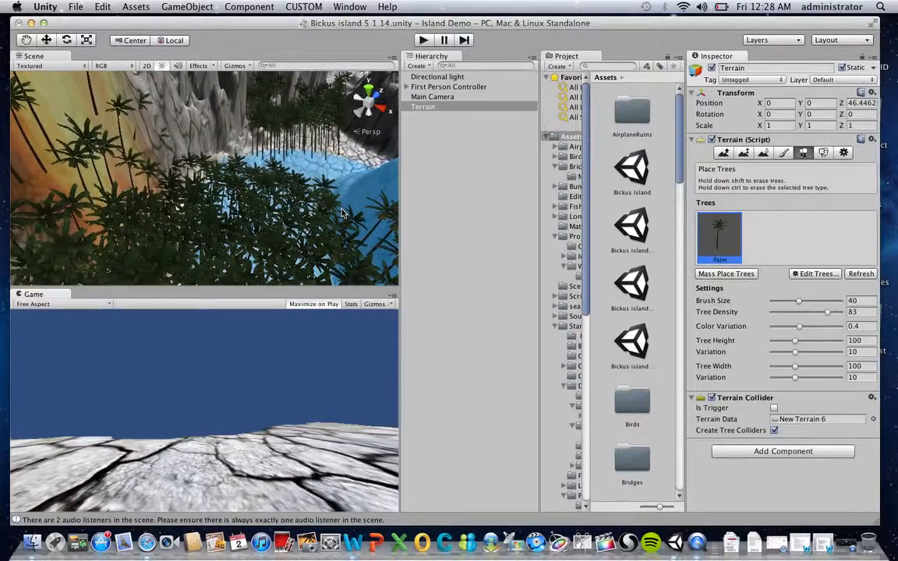
{"action": "scroll", "coordinate": [322, 184], "scroll_direction": "up", "scroll_amount": 4}
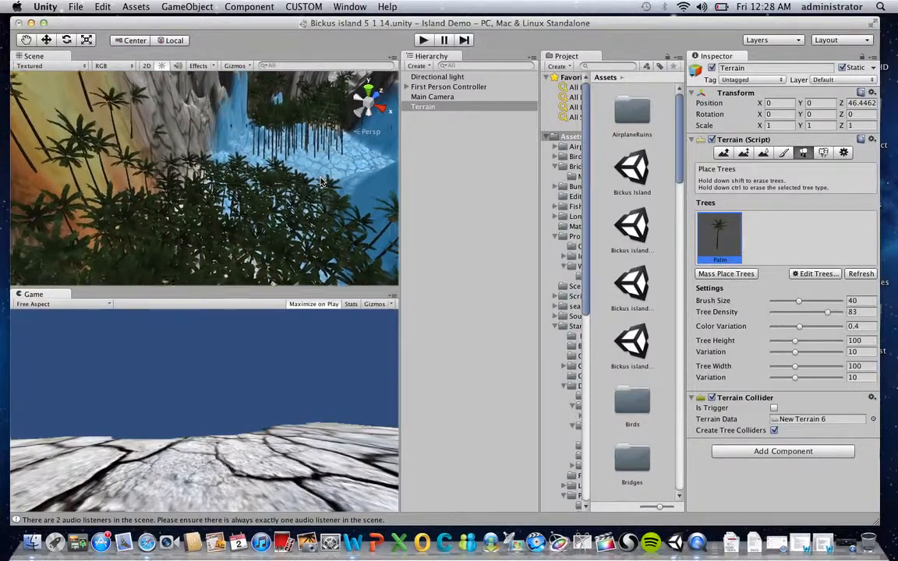
{"action": "scroll", "coordinate": [320, 181], "scroll_direction": "down", "scroll_amount": 10}
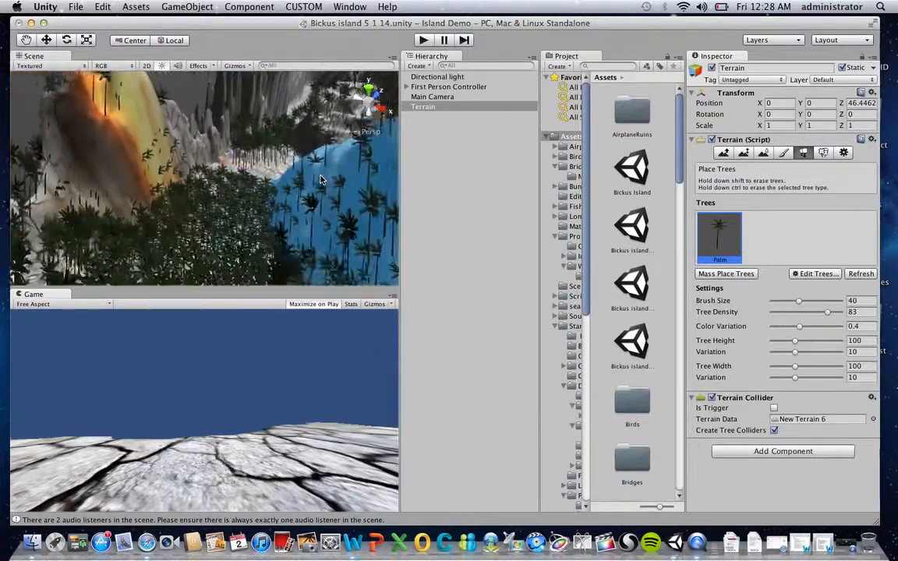
{"action": "scroll", "coordinate": [321, 173], "scroll_direction": "down", "scroll_amount": 8}
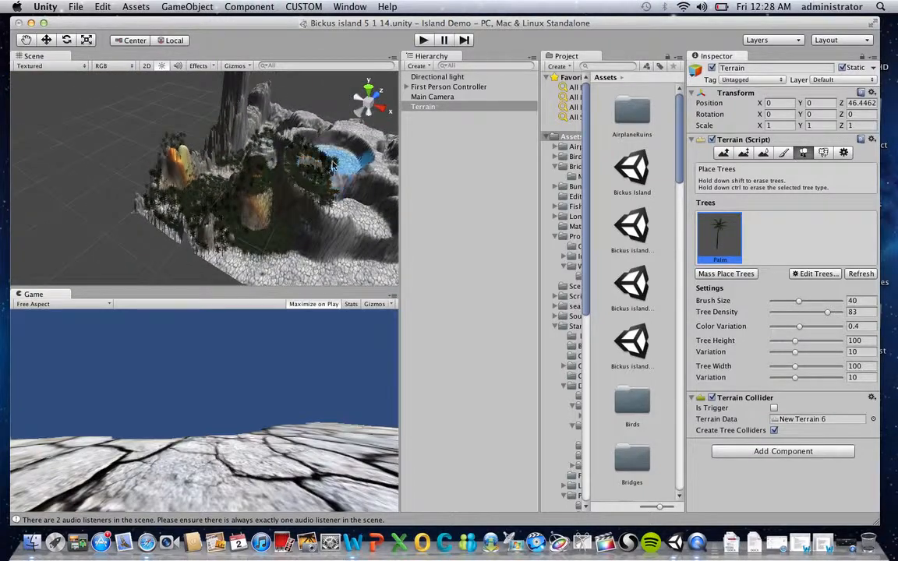
{"action": "left_click", "coordinate": [334, 165]}
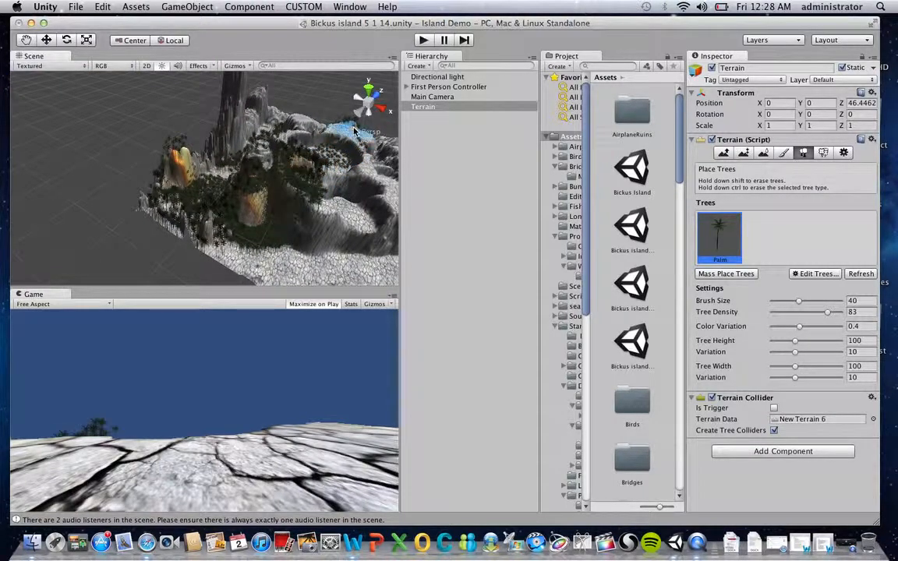
{"action": "mouse_move", "coordinate": [341, 143]}
{"action": "left_mouse_down"}
{"action": "mouse_move", "coordinate": [301, 131]}
{"action": "mouse_move", "coordinate": [349, 144]}
{"action": "mouse_move", "coordinate": [343, 164]}
{"action": "mouse_move", "coordinate": [332, 167]}
{"action": "mouse_move", "coordinate": [308, 148]}
{"action": "left_mouse_up"}
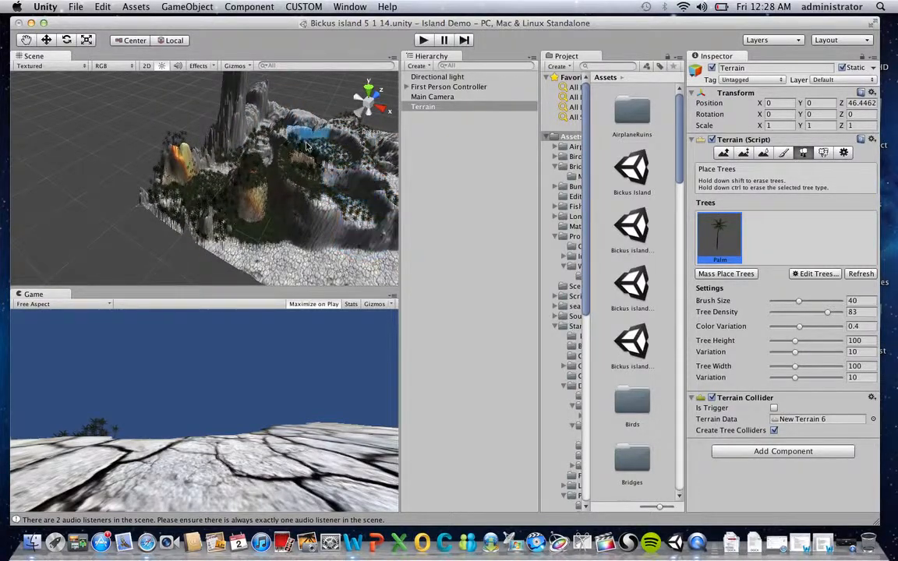
Play the scene again and walk over the ridge and down the ravine towards the newly planted palms
{"action": "left_click", "coordinate": [423, 43]}
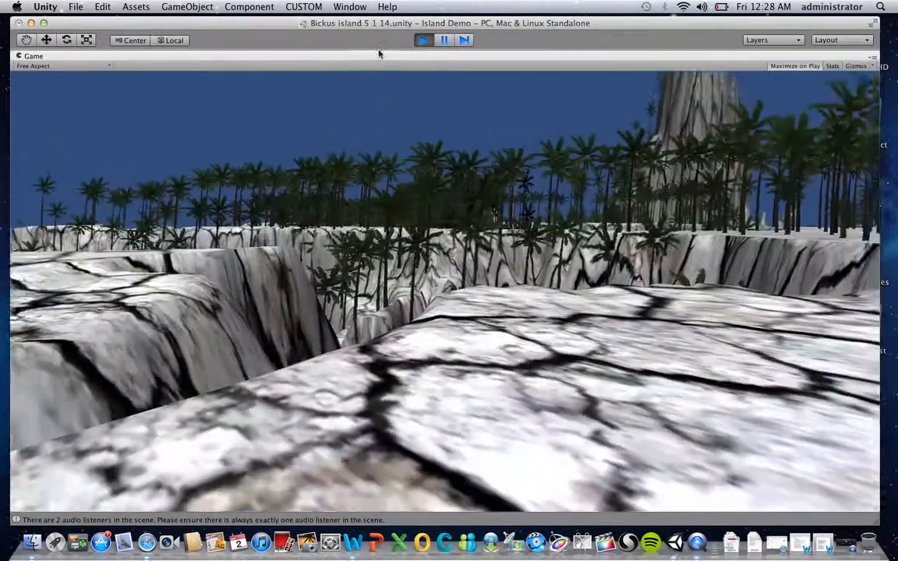
{"action": "key", "text": "w"}
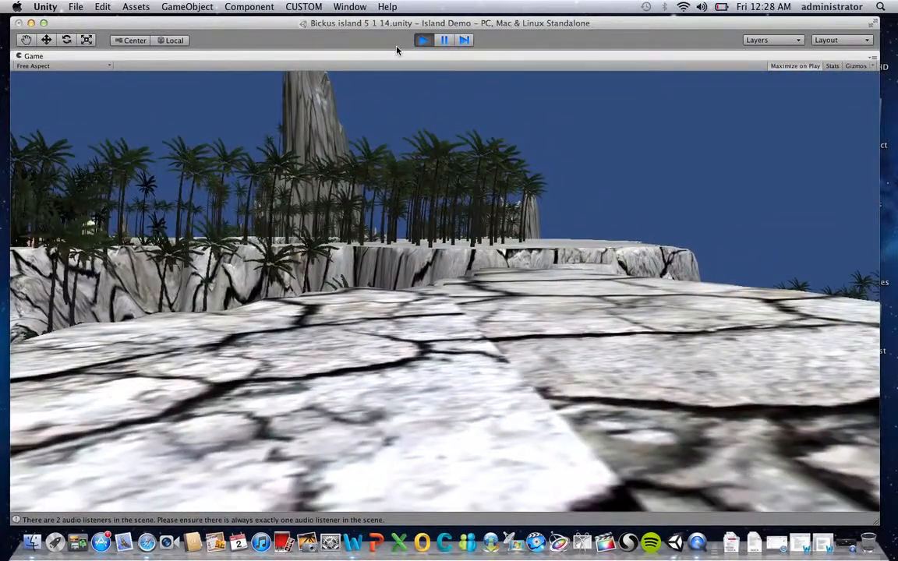
{"action": "key", "text": "w"}
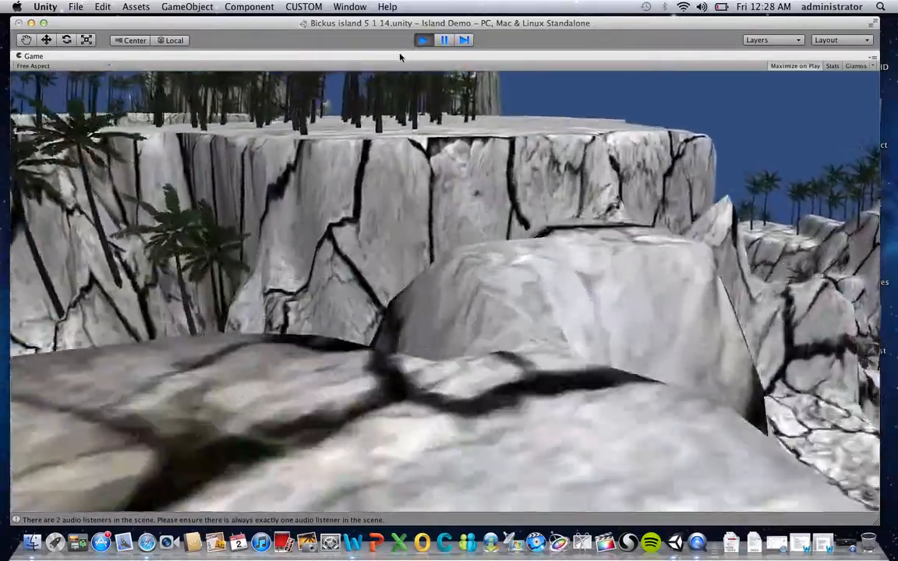
{"action": "key", "text": "w"}
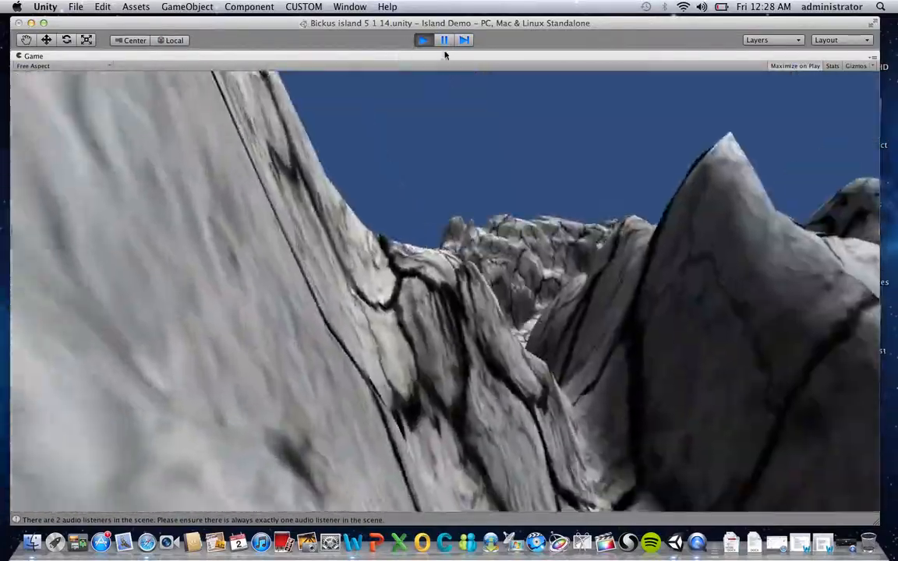
{"action": "key", "text": "w"}
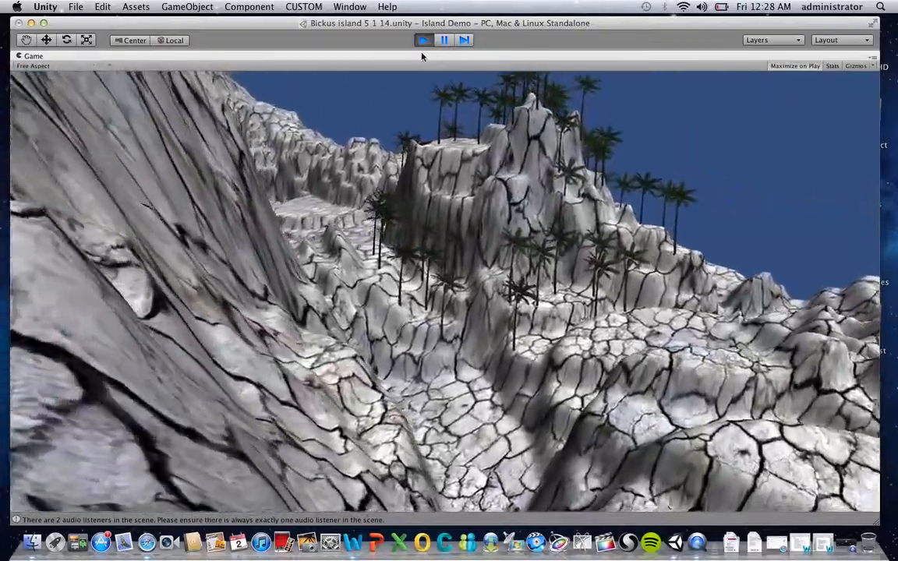
{"action": "key", "text": "w"}
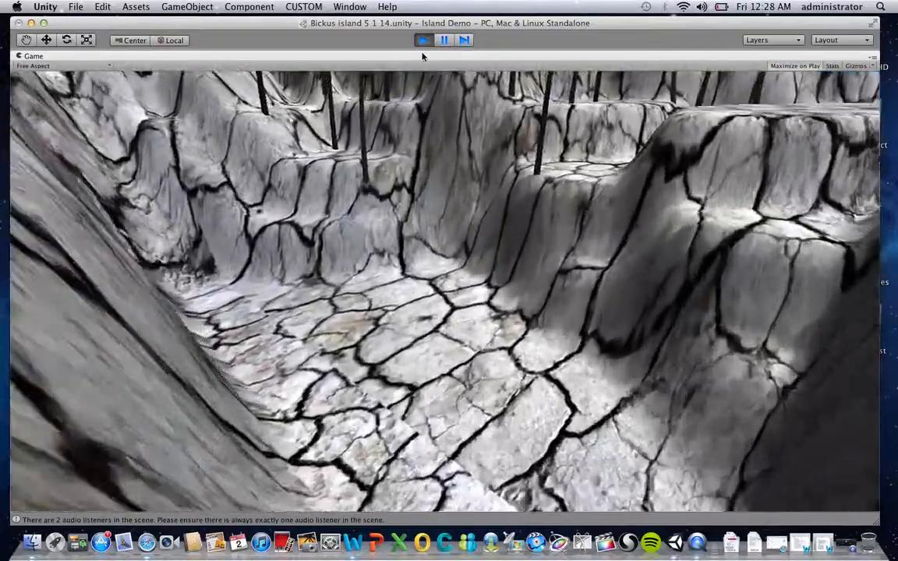
{"action": "key", "text": "w"}
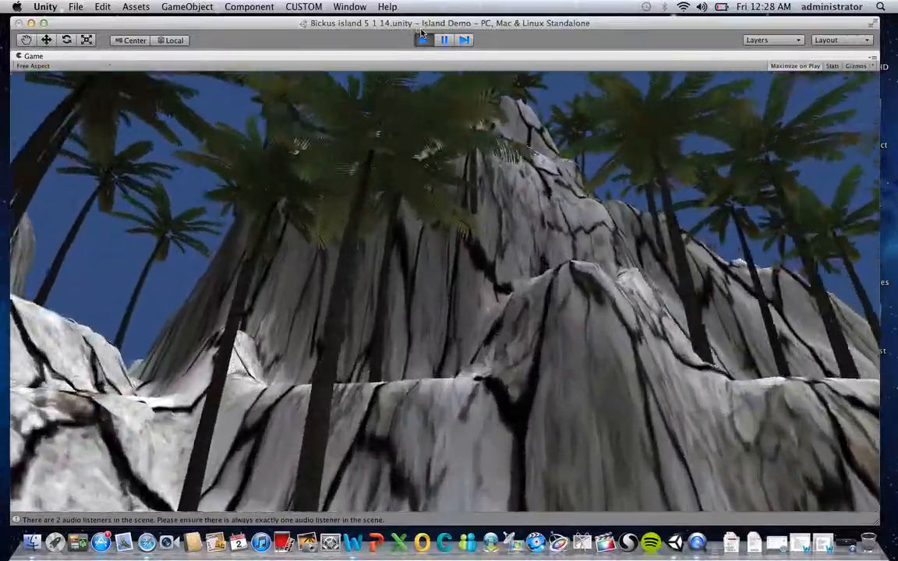
Walk the First Person Controller through the palms and along the base of the steep rock wall
{"action": "key", "text": "w"}
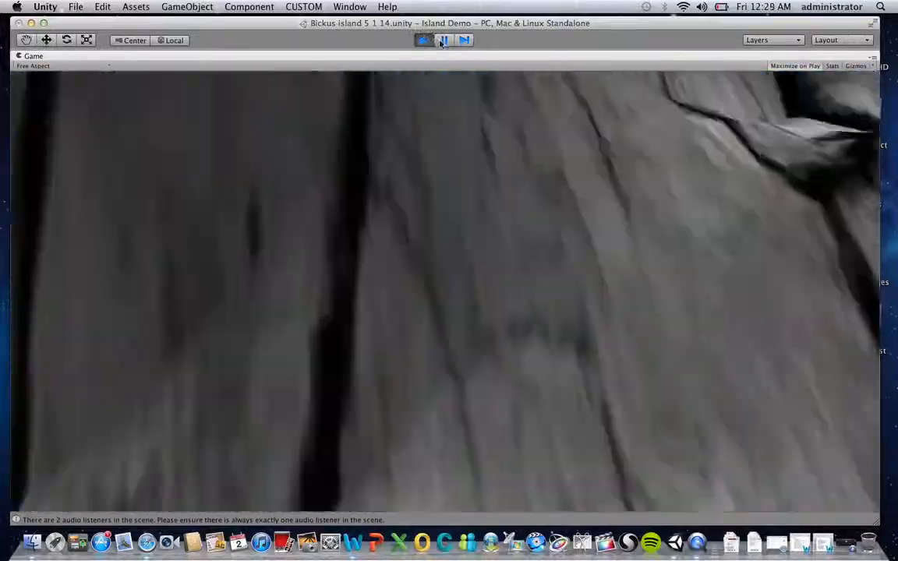
{"action": "key", "text": "w"}
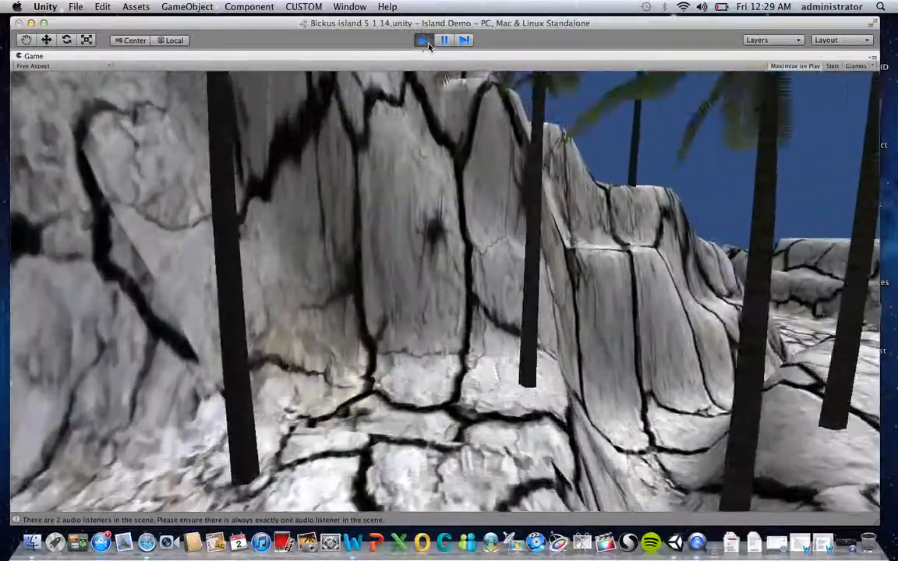
{"action": "key", "text": "w"}
{"action": "key", "text": "s"}
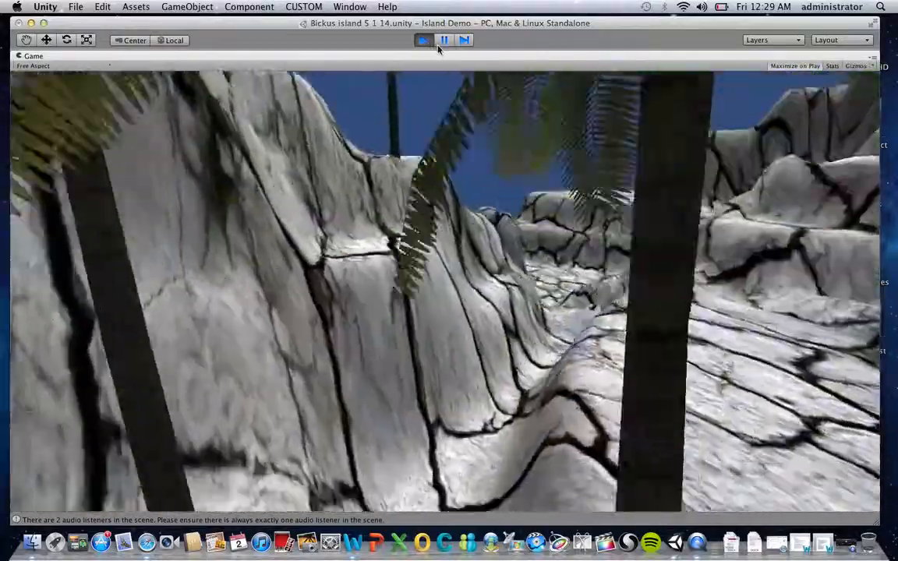
{"action": "key", "text": "w"}
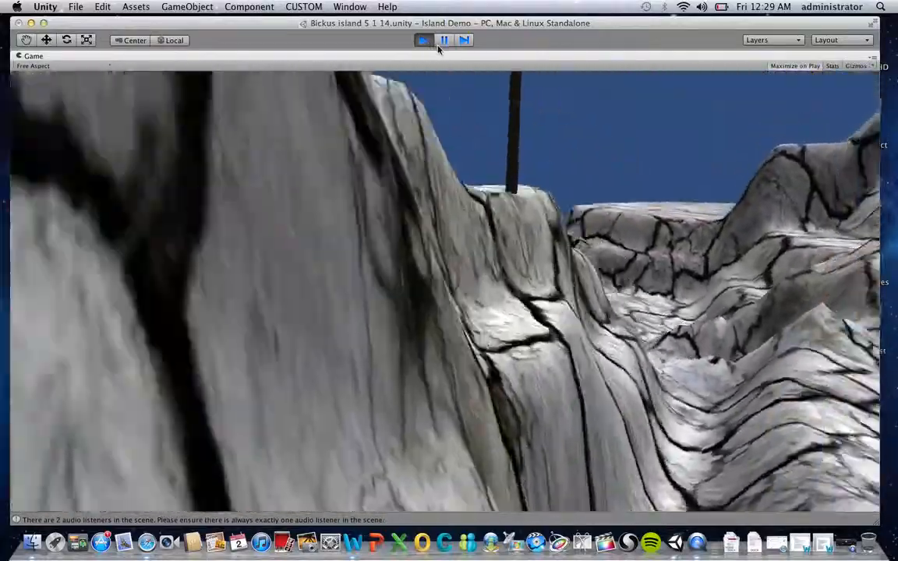
{"action": "key", "text": "w"}
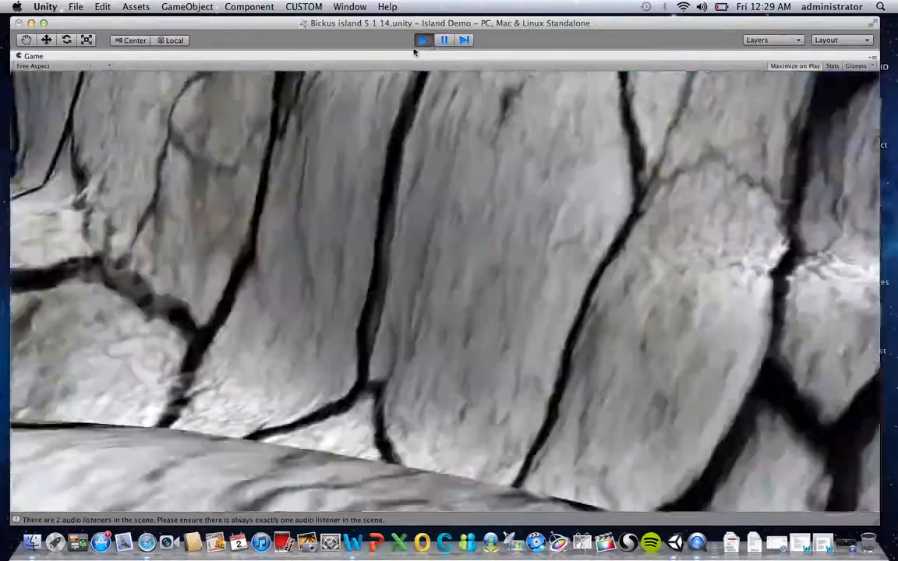
Walk past the rock slopes onto the cracked plateau to examine its palm groves, and end play mode
{"action": "key", "text": "w"}
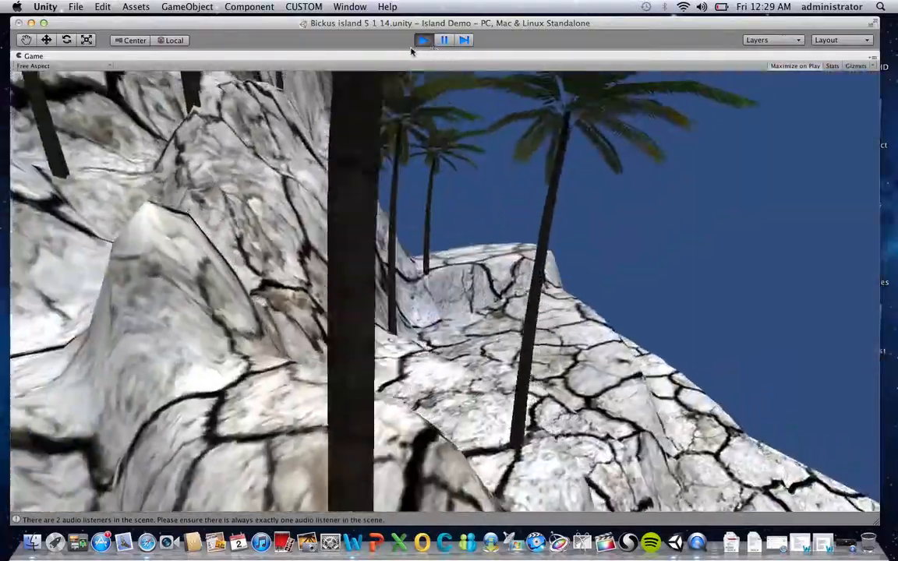
{"action": "key", "text": "w"}
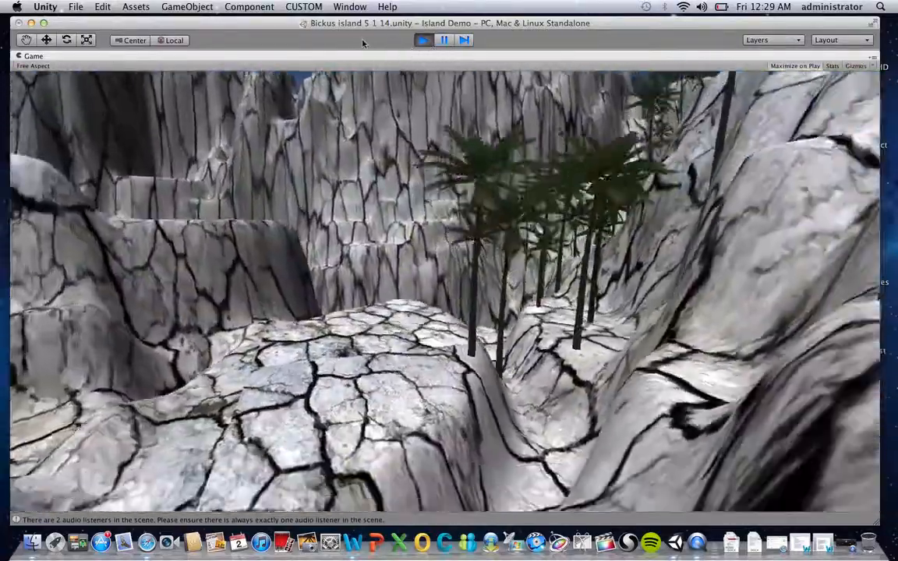
{"action": "key", "text": "w"}
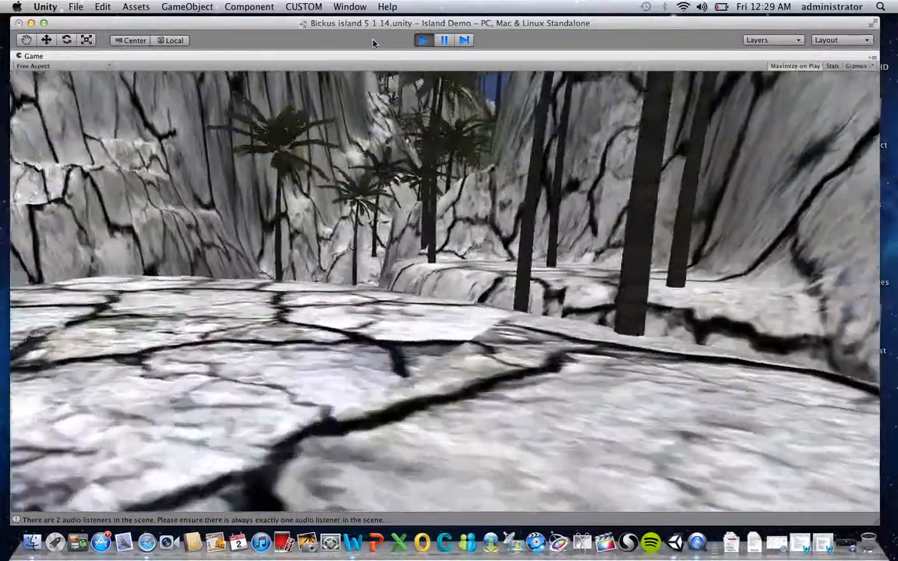
{"action": "key", "text": "w"}
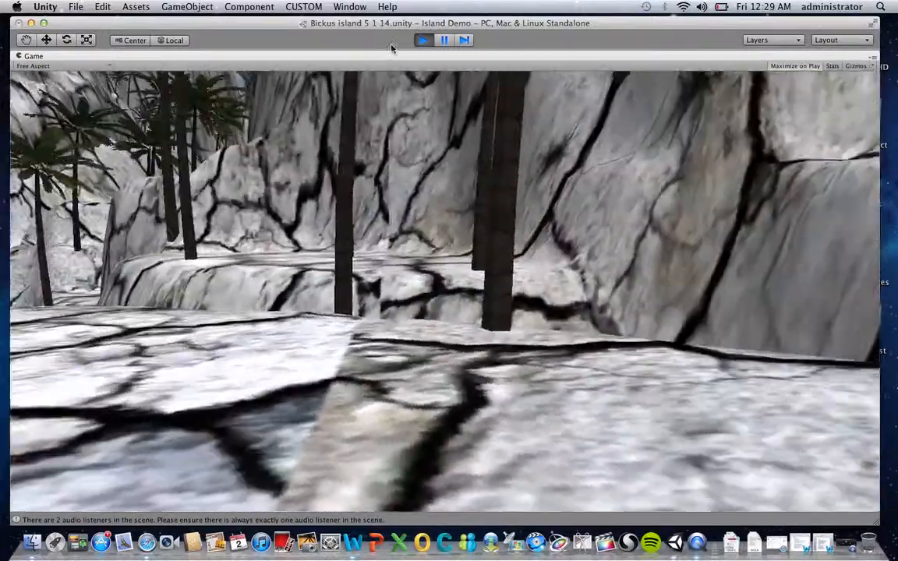
{"action": "left_click", "coordinate": [419, 42]}
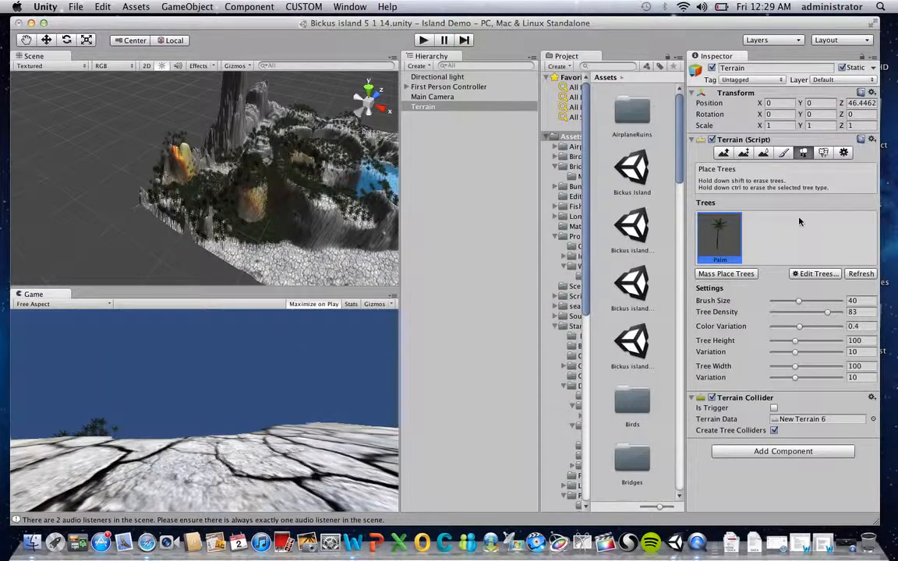
Add the Grass texture as a terrain grass detail, keeping the default size and colour settings
{"action": "left_click", "coordinate": [824, 152]}
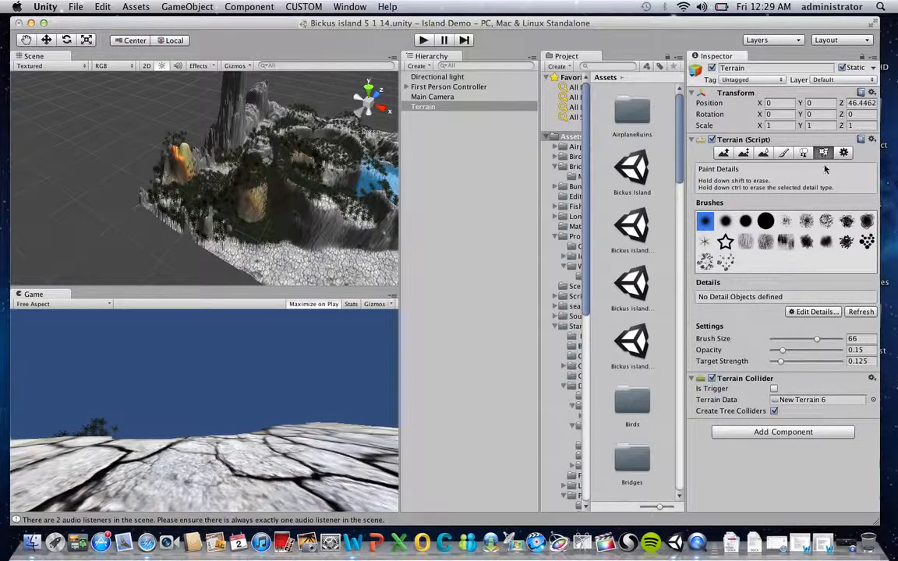
{"action": "left_click", "coordinate": [815, 312]}
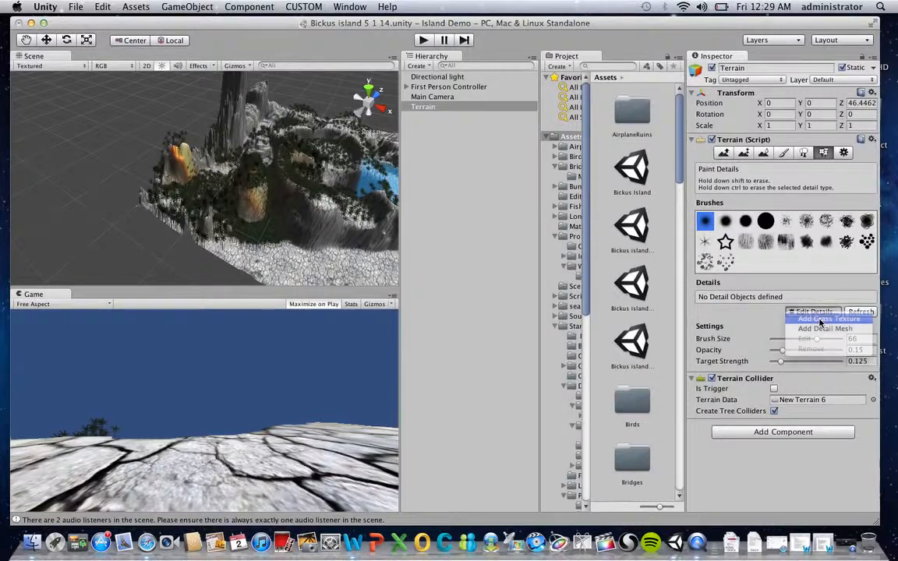
{"action": "left_click", "coordinate": [826, 319]}
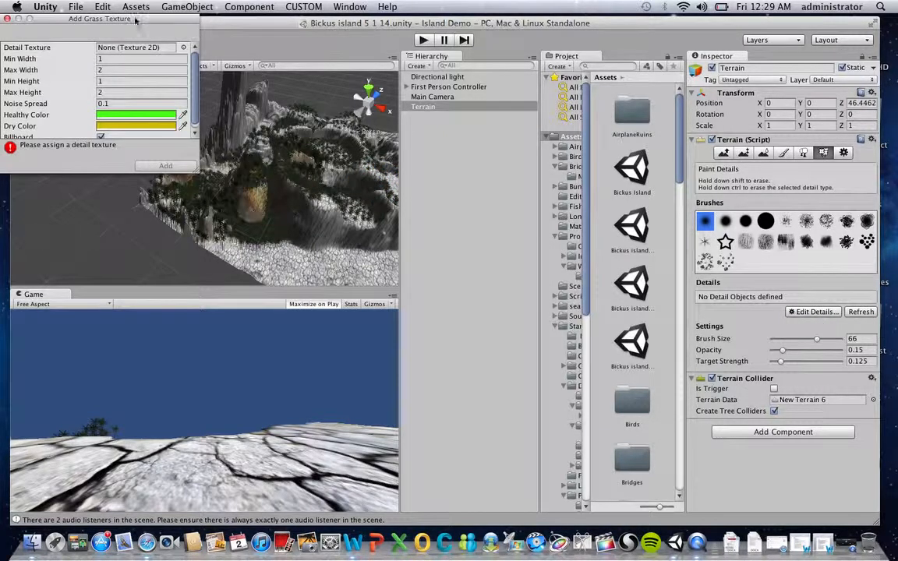
{"action": "left_click", "coordinate": [184, 48]}
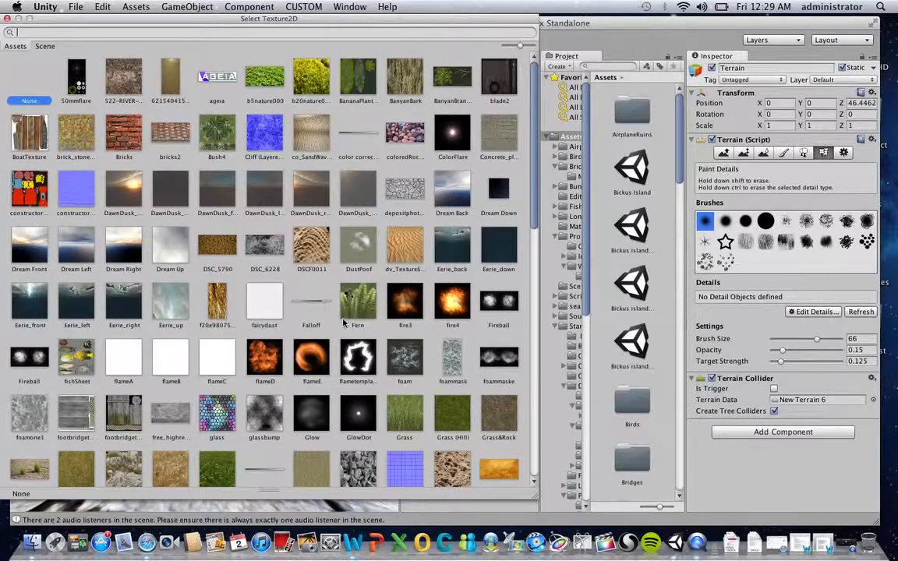
{"action": "scroll", "coordinate": [335, 242], "scroll_direction": "down", "scroll_amount": 2}
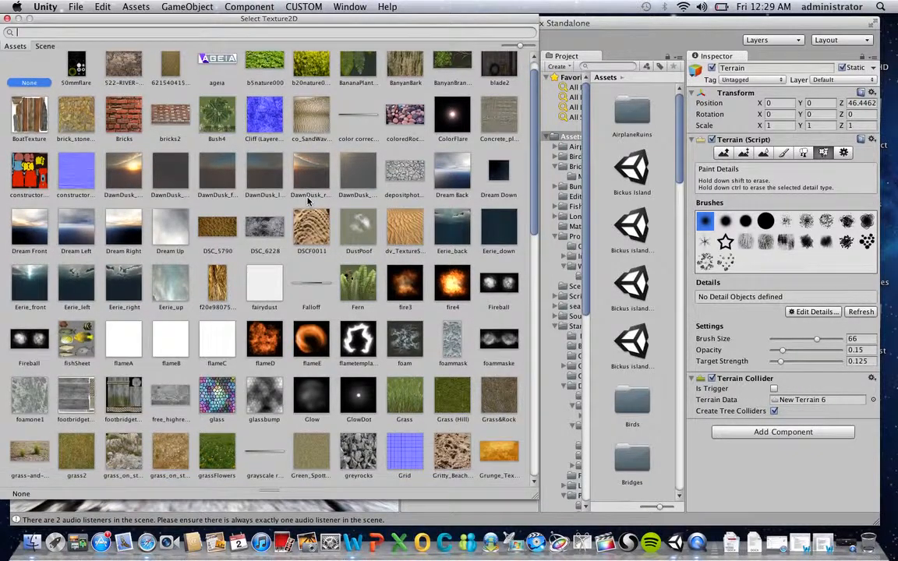
{"action": "left_click", "coordinate": [409, 387]}
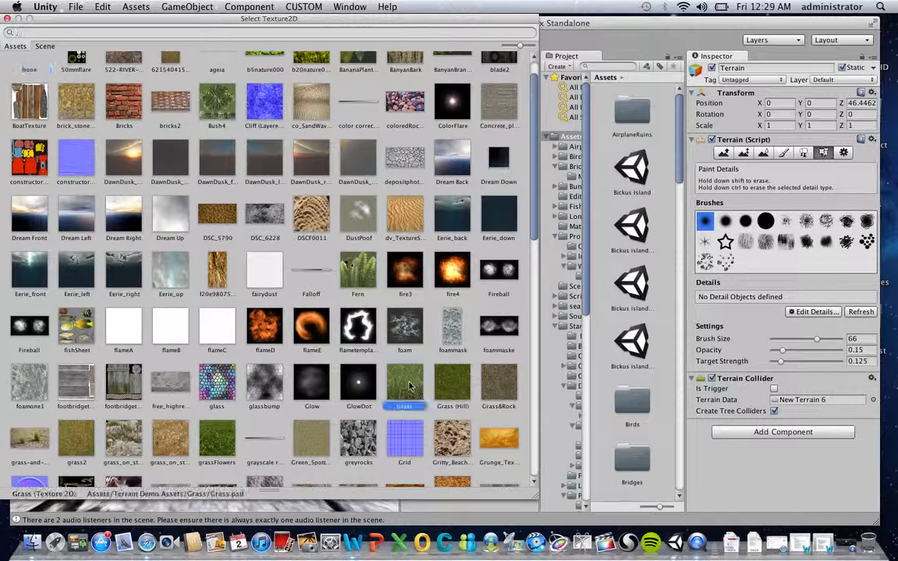
{"action": "double_click", "coordinate": [410, 387]}
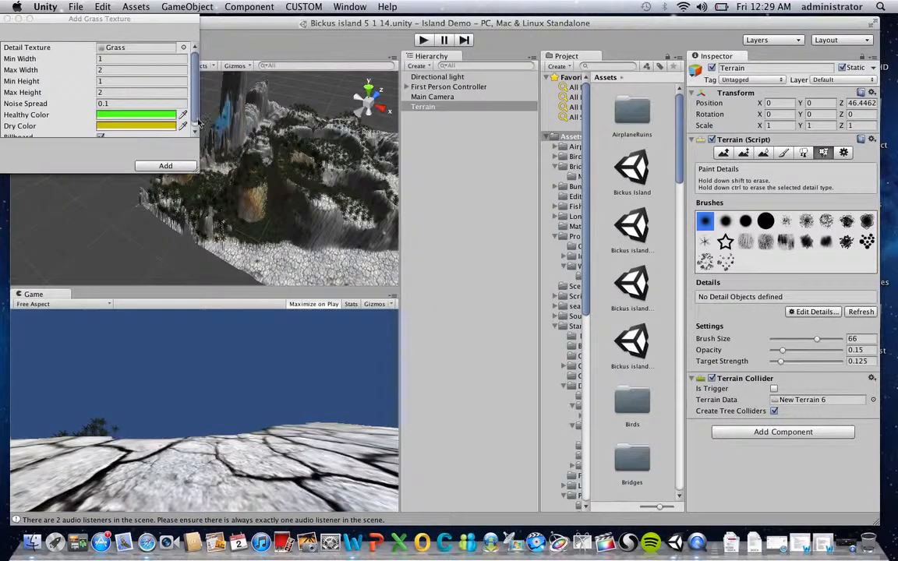
{"action": "left_click", "coordinate": [165, 167]}
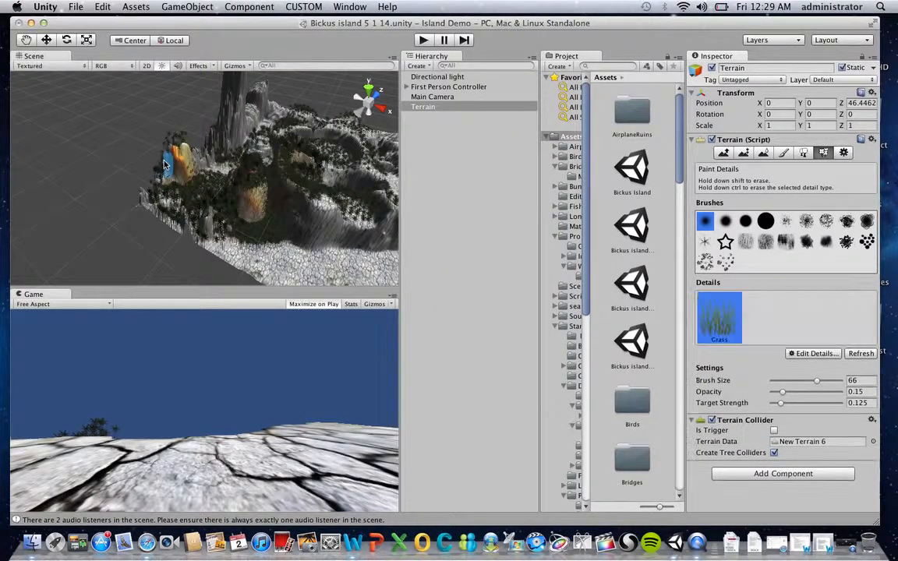
Paint grass over the sandy ground between the palm trunks with the Grass detail
{"action": "left_click_drag", "start_coordinate": [317, 224], "coordinate": [251, 121], "text": "alt"}
{"action": "mouse_move", "coordinate": [237, 195]}
{"action": "left_mouse_down", "text": "alt"}
{"action": "mouse_move", "coordinate": [253, 209]}
{"action": "mouse_move", "coordinate": [214, 173]}
{"action": "mouse_move", "coordinate": [2, 110]}
{"action": "mouse_move", "coordinate": [2, 87]}
{"action": "left_mouse_up", "text": "alt"}
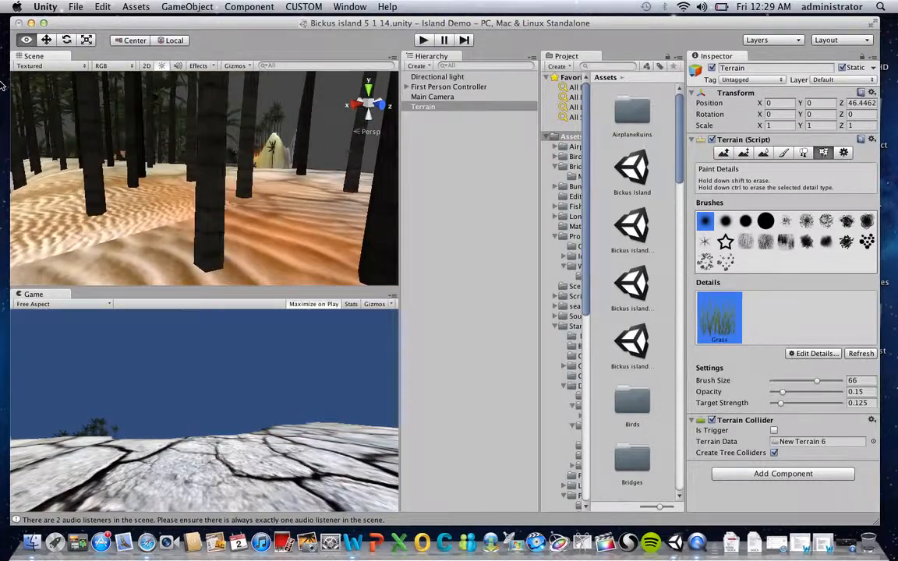
{"action": "left_click", "coordinate": [173, 226]}
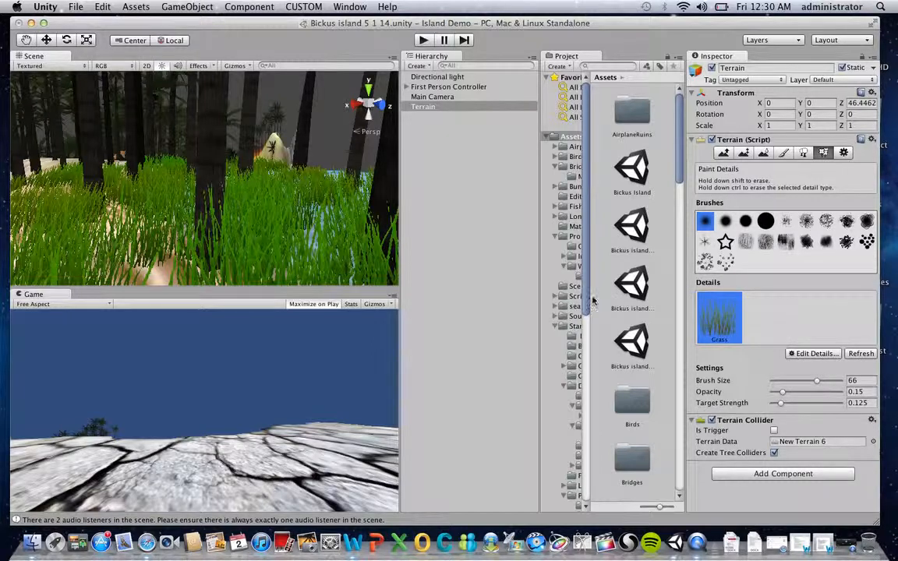
Examine the painted grass and surrounding palm forest from several angles and distances, and check the available detail editing options
{"action": "mouse_move", "coordinate": [276, 242]}
{"action": "left_mouse_down", "text": "alt"}
{"action": "mouse_move", "coordinate": [148, 201]}
{"action": "mouse_move", "coordinate": [269, 187]}
{"action": "left_mouse_up", "text": "alt"}
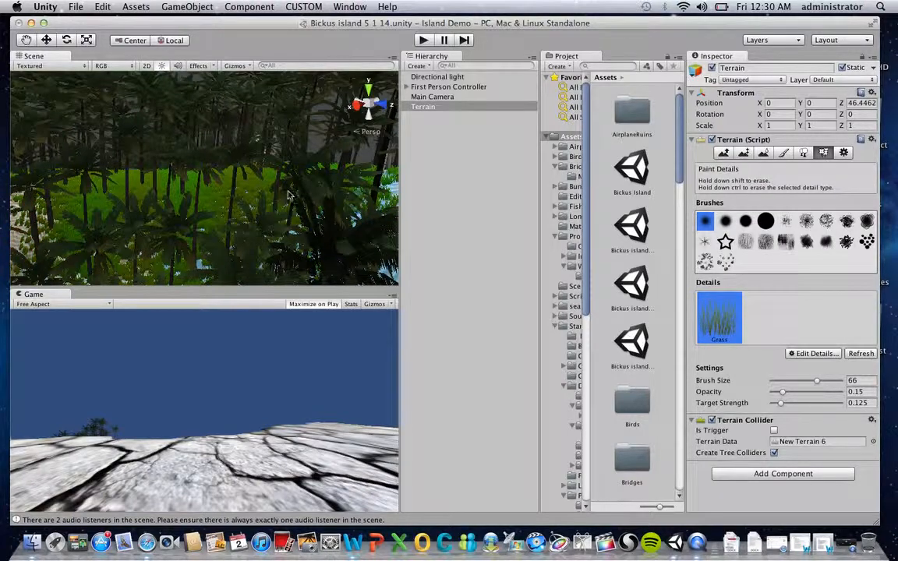
{"action": "mouse_move", "coordinate": [261, 209]}
{"action": "left_mouse_down", "text": "alt"}
{"action": "mouse_move", "coordinate": [230, 193]}
{"action": "mouse_move", "coordinate": [200, 197]}
{"action": "mouse_move", "coordinate": [245, 231]}
{"action": "left_mouse_up", "text": "alt"}
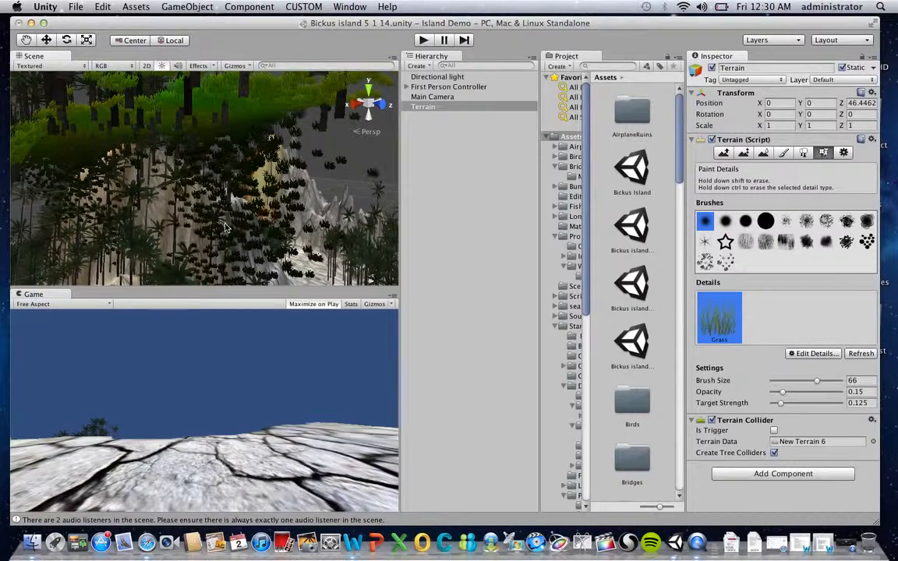
{"action": "scroll", "coordinate": [261, 154], "scroll_direction": "down", "scroll_amount": 5}
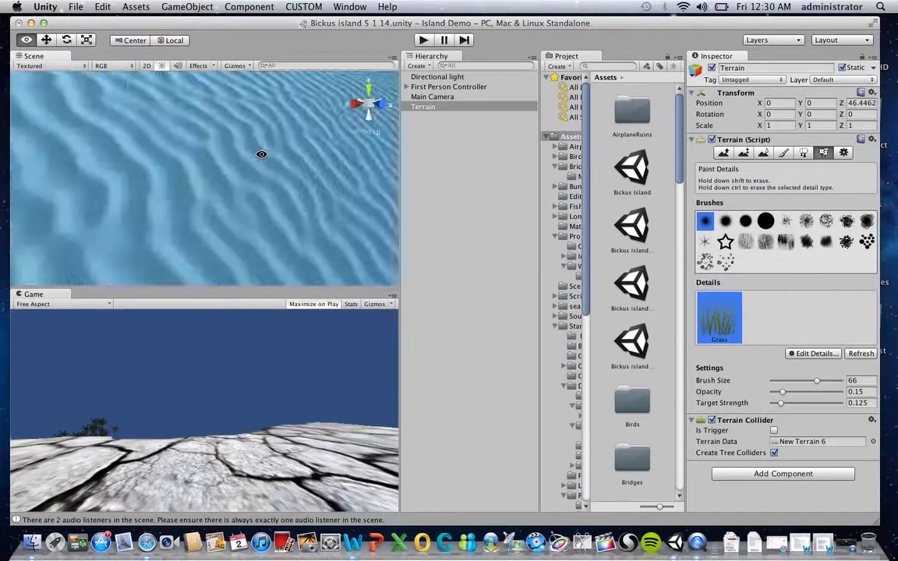
{"action": "scroll", "coordinate": [261, 154], "scroll_direction": "up", "scroll_amount": 3}
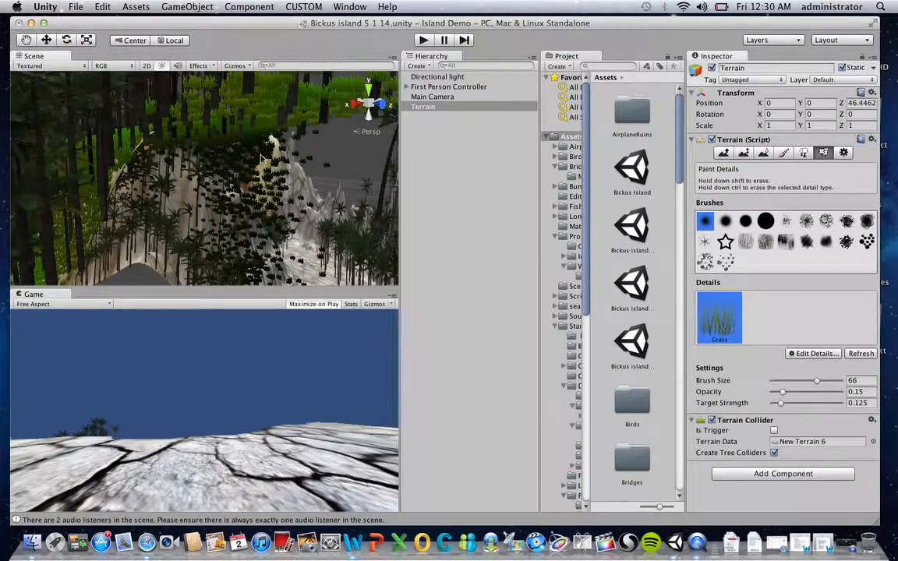
{"action": "scroll", "coordinate": [261, 154], "scroll_direction": "down", "scroll_amount": 8, "text": "alt"}
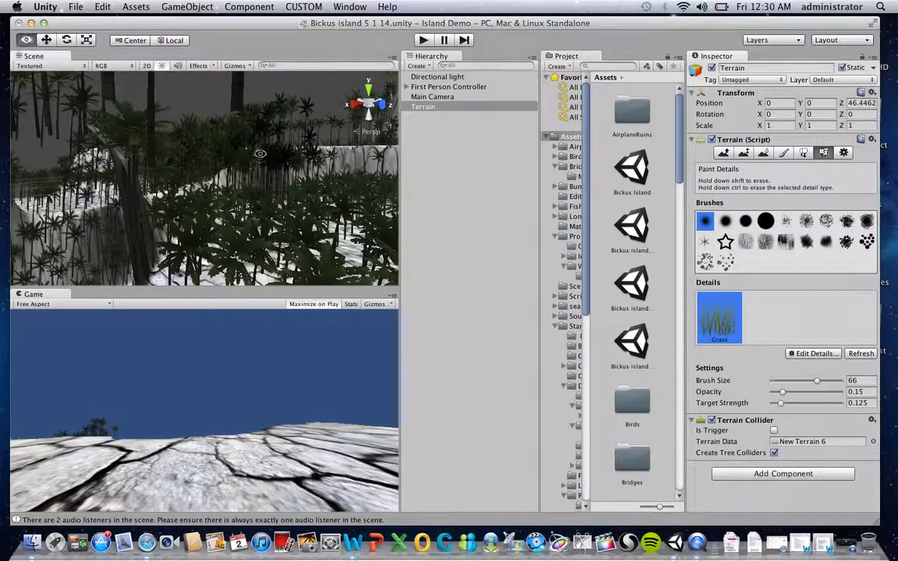
{"action": "scroll", "coordinate": [260, 154], "scroll_direction": "down", "scroll_amount": 3}
{"action": "scroll", "coordinate": [261, 153], "scroll_direction": "up", "scroll_amount": 3}
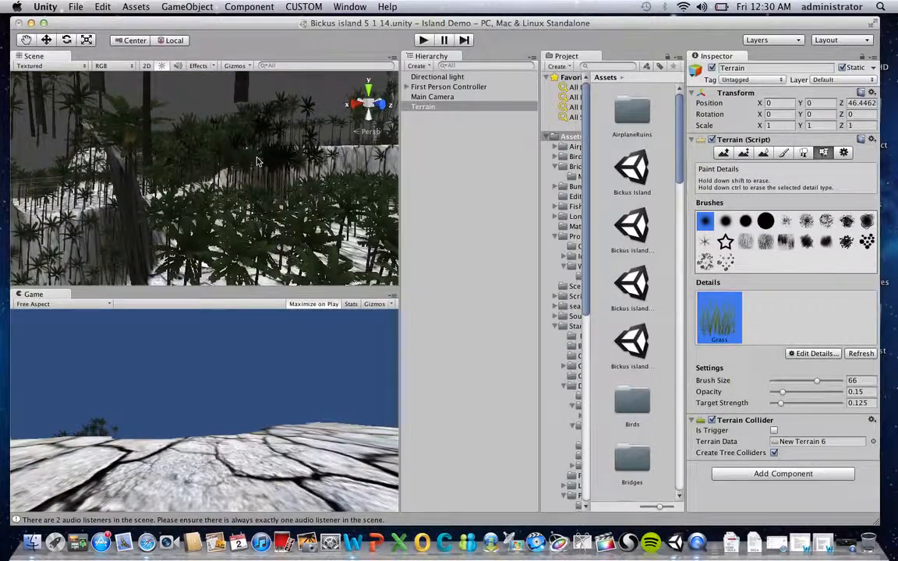
{"action": "mouse_move", "coordinate": [257, 159]}
{"action": "right_mouse_down", "text": "alt"}
{"action": "mouse_move", "coordinate": [219, 177]}
{"action": "mouse_move", "coordinate": [247, 171]}
{"action": "right_mouse_up", "text": "alt"}
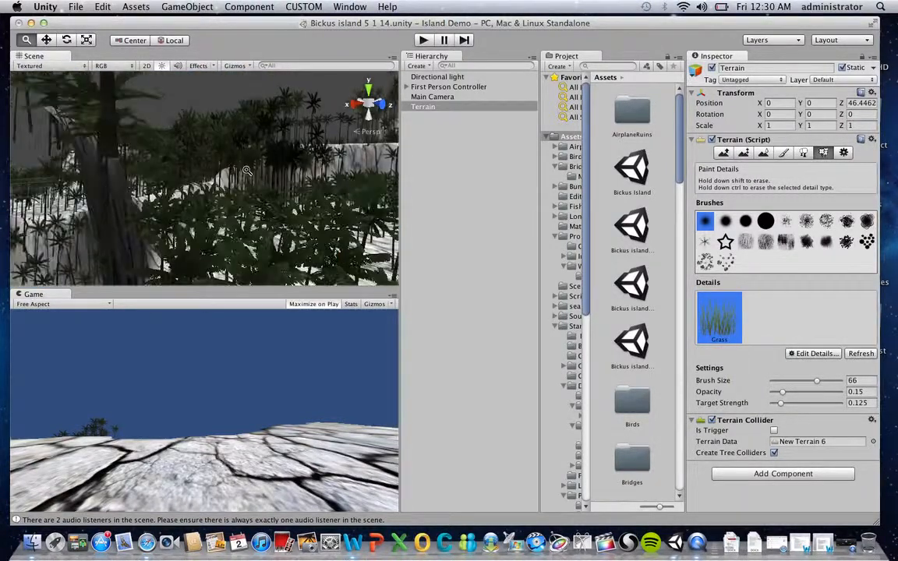
{"action": "left_click_drag", "start_coordinate": [247, 170], "coordinate": [219, 308], "text": "alt"}
{"action": "scroll", "coordinate": [260, 265], "scroll_direction": "up", "scroll_amount": 8}
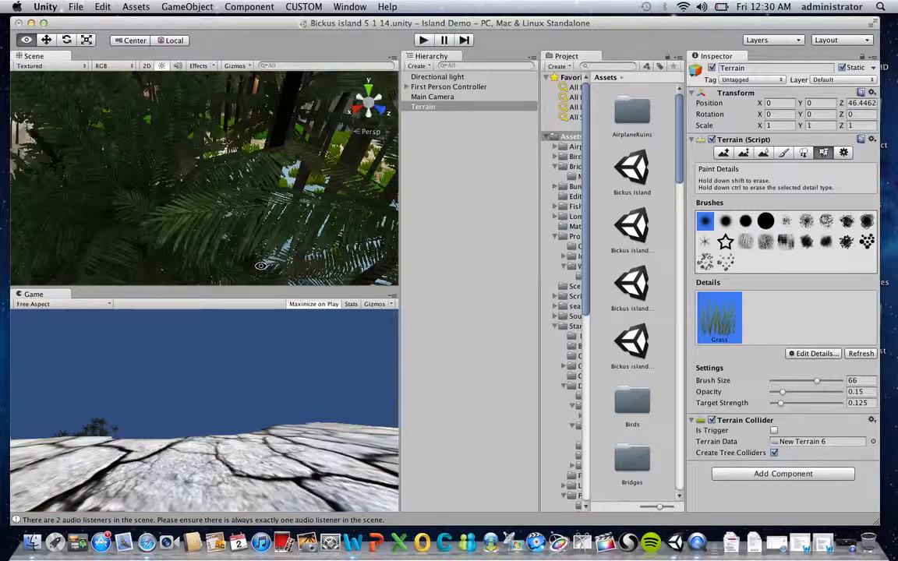
{"action": "scroll", "coordinate": [258, 228], "scroll_direction": "down", "scroll_amount": 8}
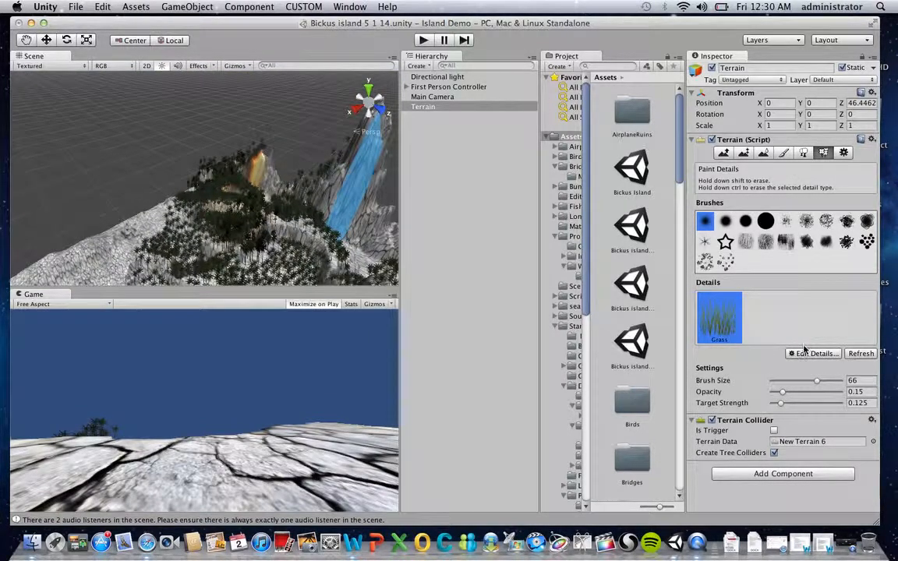
{"action": "left_click", "coordinate": [811, 354]}
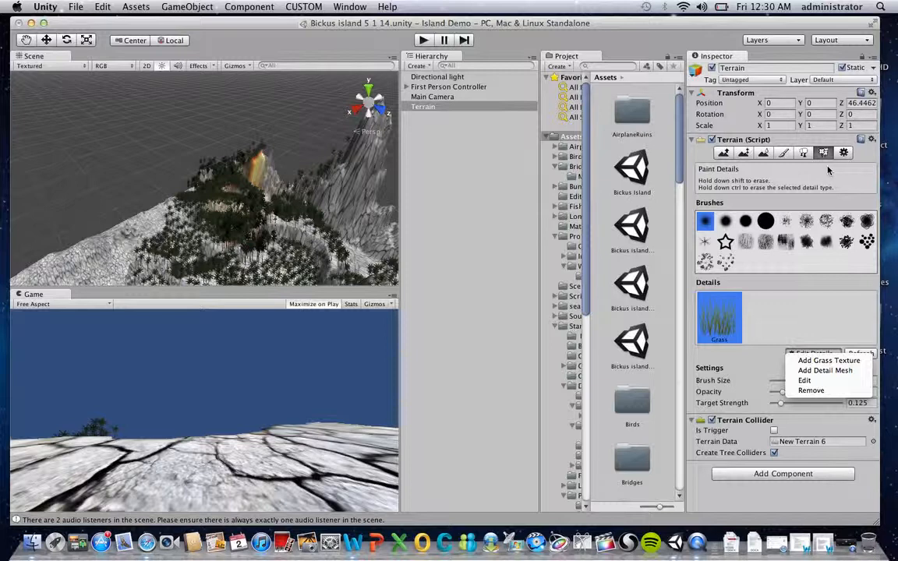
{"action": "left_click", "coordinate": [539, 193]}
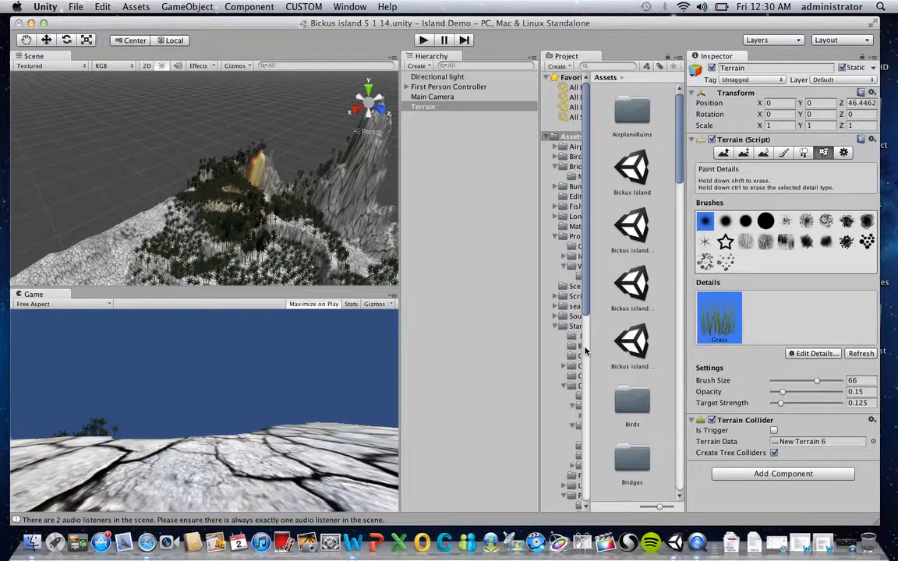
Widen the project browser and its folder tree, and open the FBX folder inside Bunkers
{"action": "scroll", "coordinate": [583, 341], "scroll_direction": "down", "scroll_amount": 10}
{"action": "scroll", "coordinate": [583, 340], "scroll_direction": "up", "scroll_amount": 10}
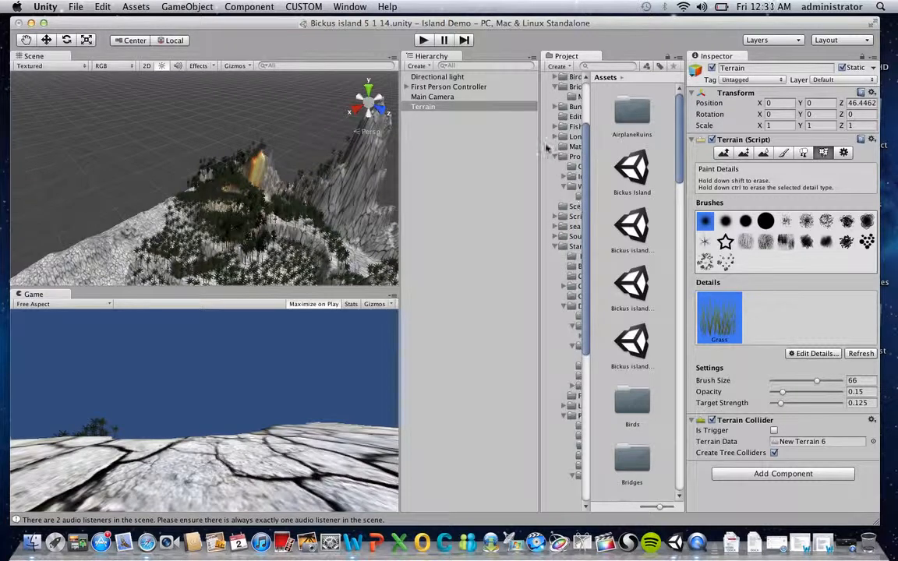
{"action": "left_click_drag", "start_coordinate": [537, 151], "coordinate": [483, 158]}
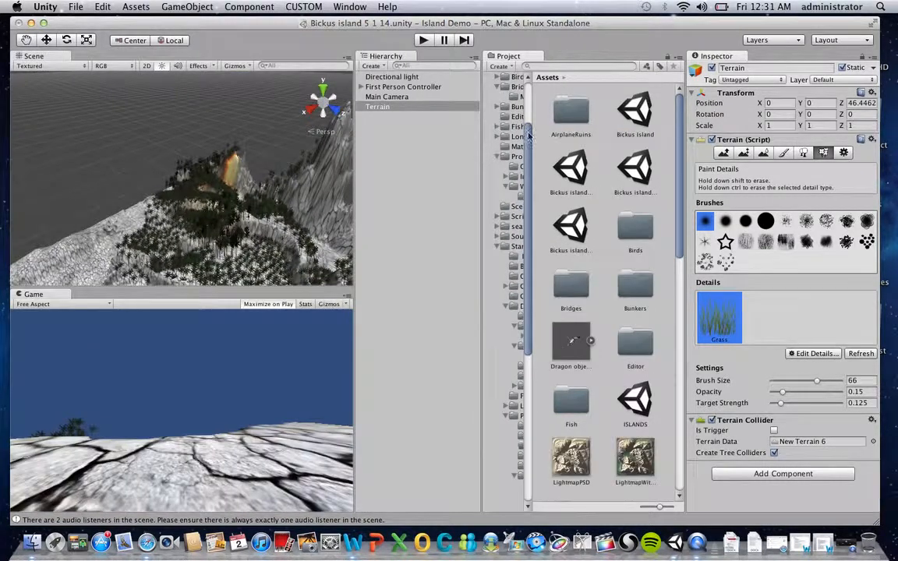
{"action": "left_click_drag", "start_coordinate": [533, 85], "coordinate": [626, 92]}
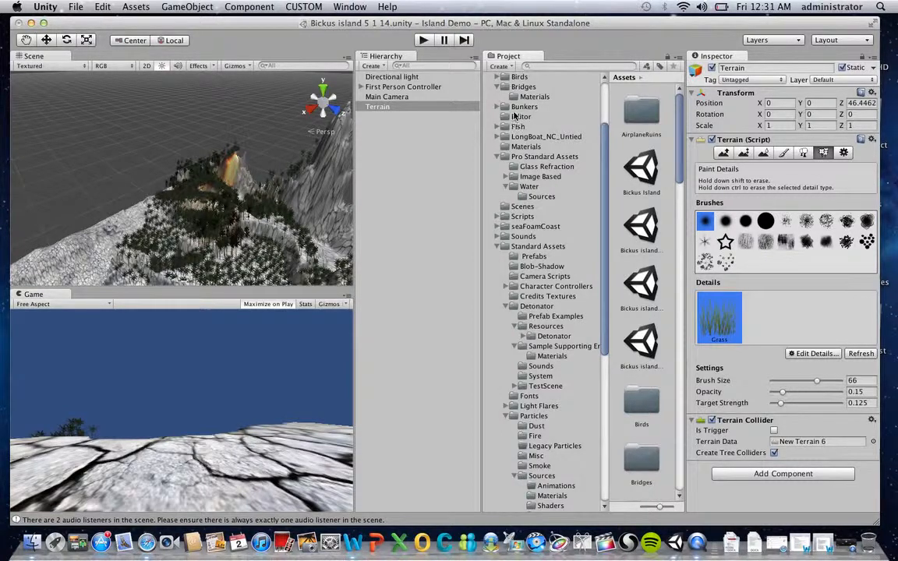
{"action": "left_click", "coordinate": [513, 110]}
{"action": "left_click", "coordinate": [642, 117]}
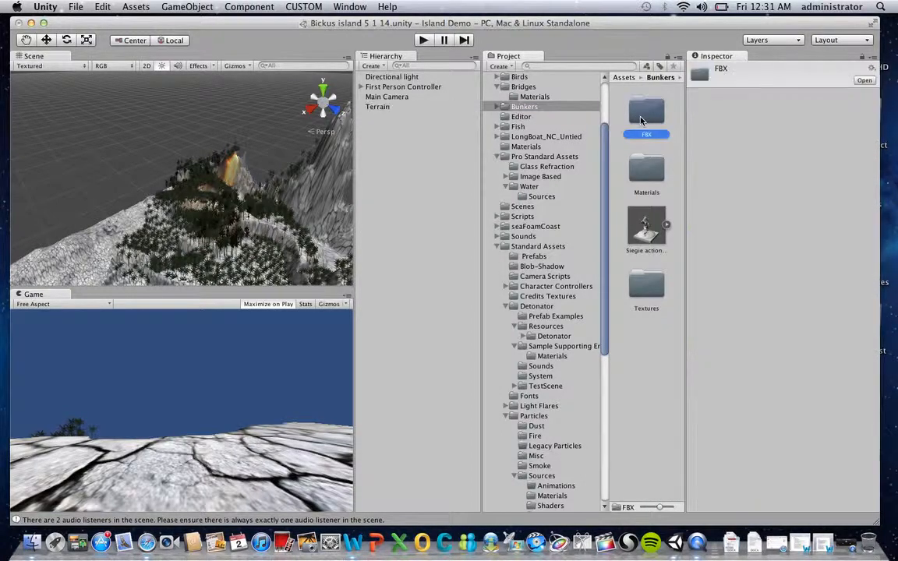
{"action": "double_click", "coordinate": [642, 117]}
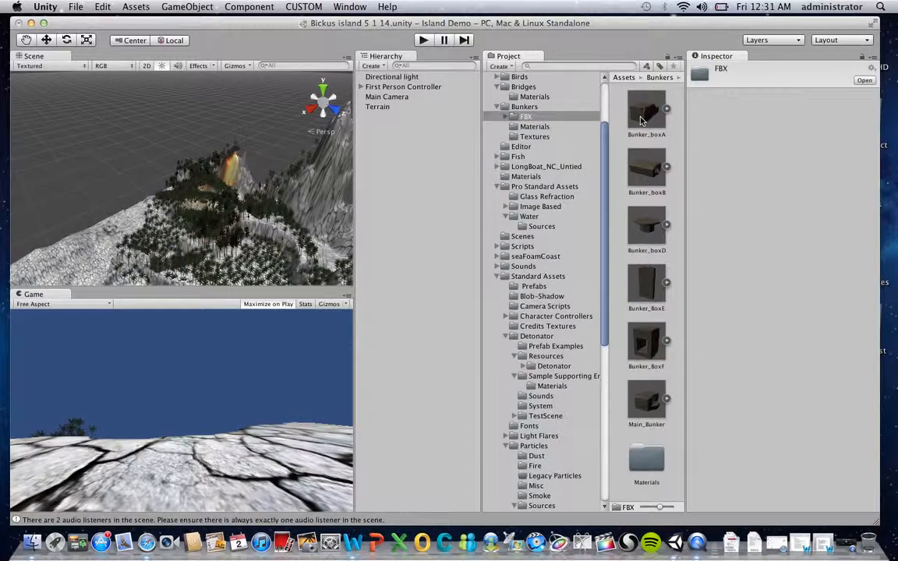
Place the Bunker_boxA model in the scene on the cracked ground along the foot of the rock wall
{"action": "left_click", "coordinate": [642, 119]}
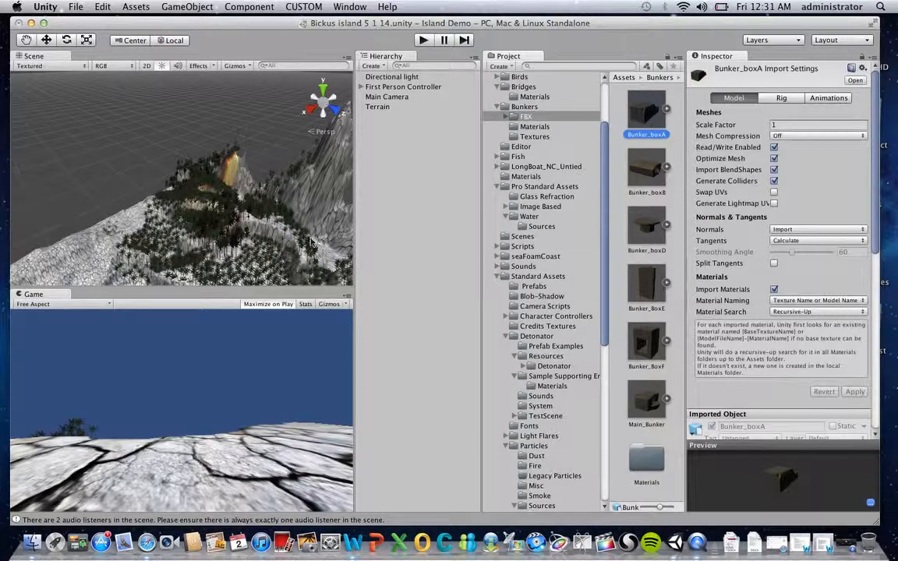
{"action": "left_click_drag", "start_coordinate": [116, 233], "coordinate": [156, 252], "text": "alt"}
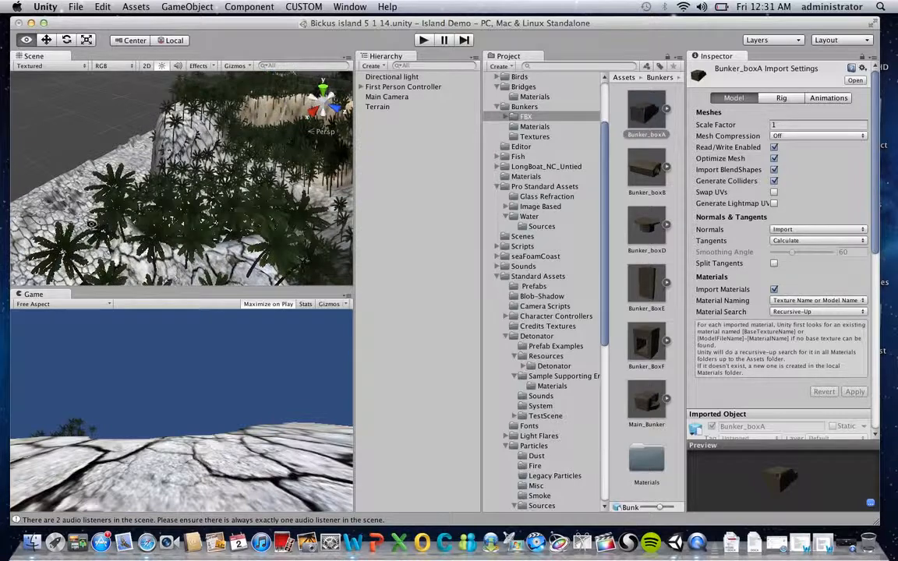
{"action": "left_click_drag", "start_coordinate": [84, 201], "coordinate": [190, 173], "text": "alt"}
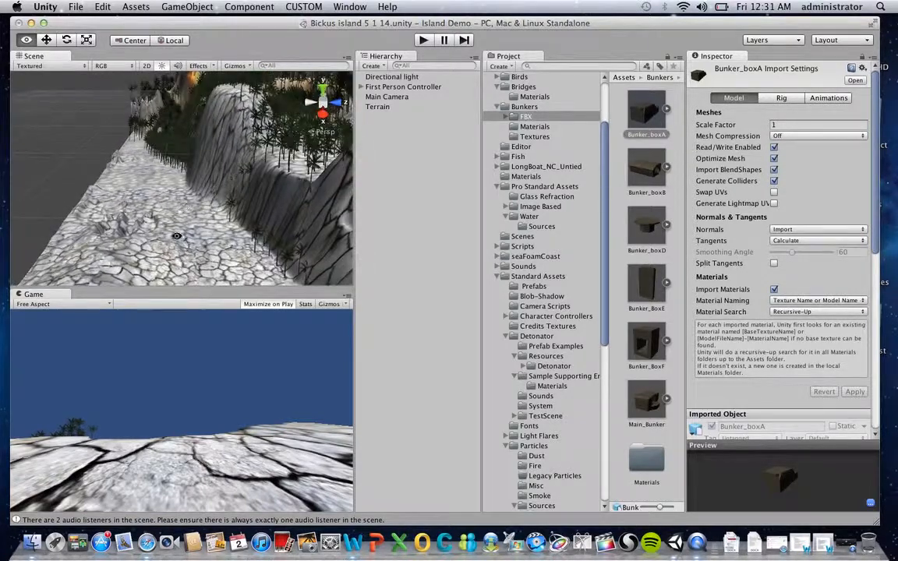
{"action": "left_click_drag", "start_coordinate": [177, 236], "coordinate": [172, 259], "text": "alt"}
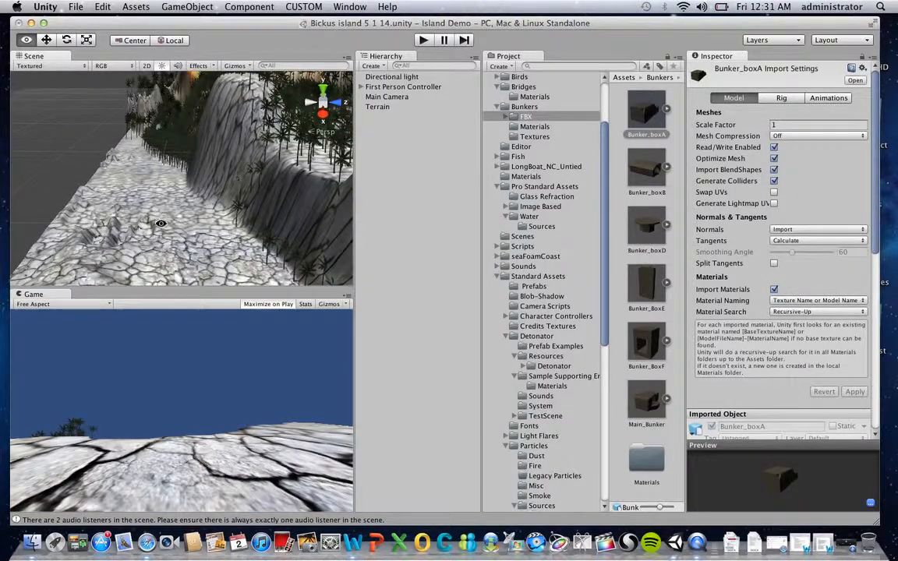
{"action": "left_click_drag", "start_coordinate": [145, 199], "coordinate": [230, 123], "text": "alt"}
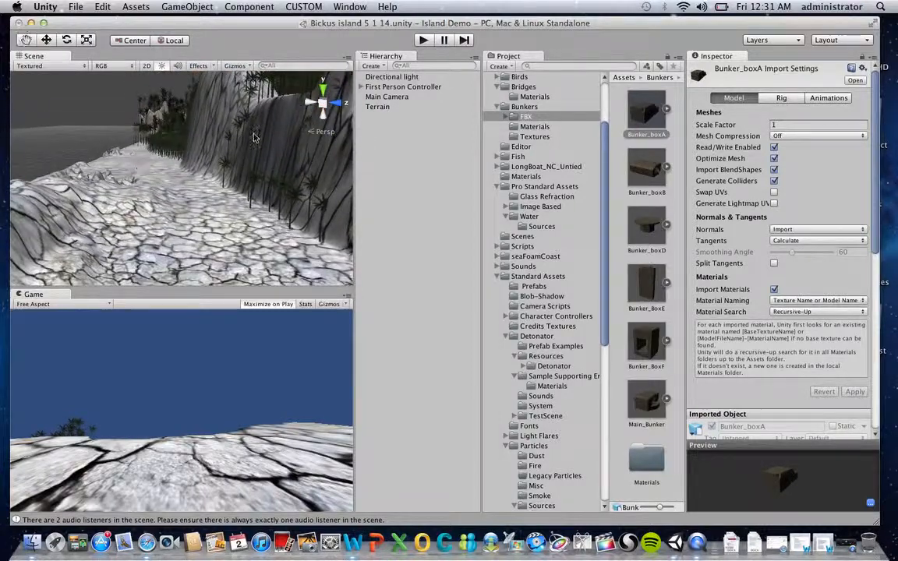
{"action": "left_click_drag", "start_coordinate": [653, 114], "coordinate": [174, 234]}
{"action": "key", "text": "alt"}
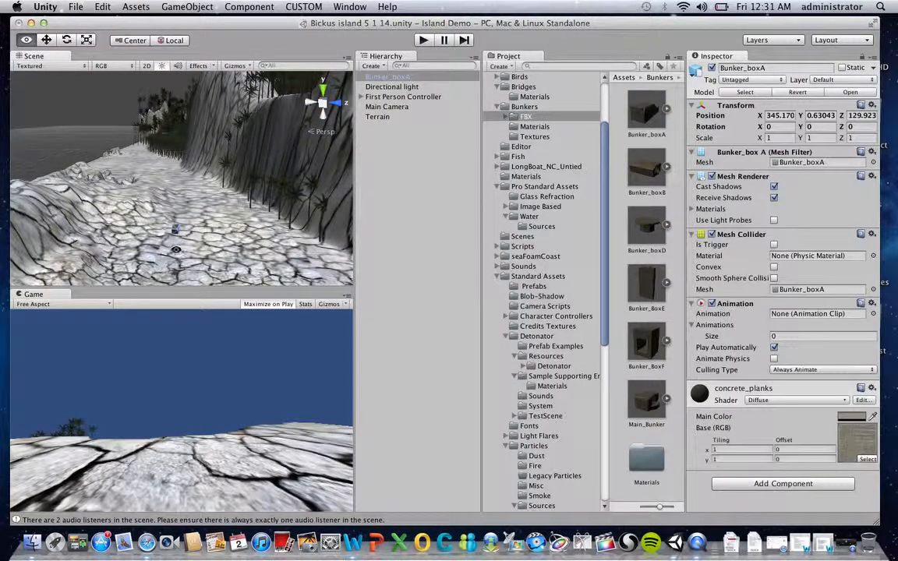
Lower Bunker_boxA into the ground to a Y position of about 0.07
{"action": "scroll", "coordinate": [176, 237], "scroll_direction": "up", "scroll_amount": 10, "text": "alt"}
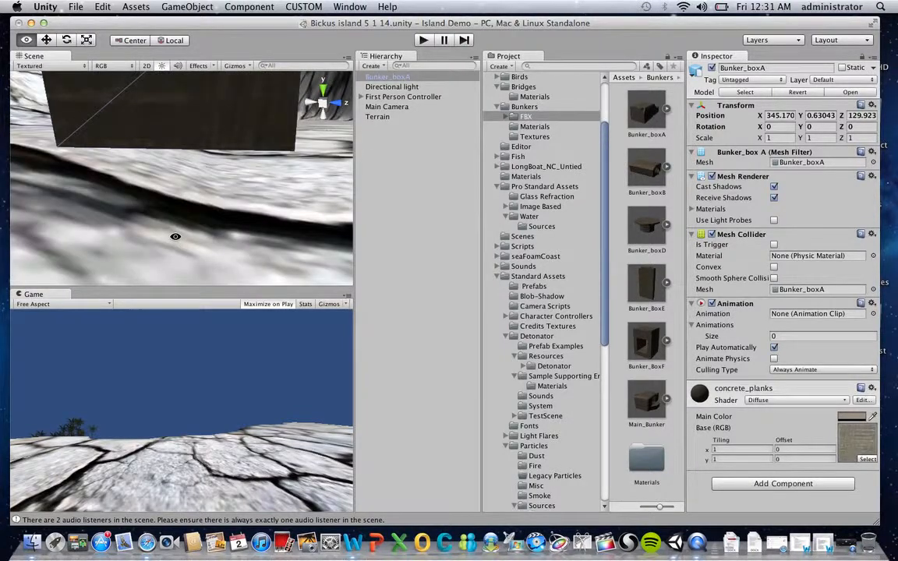
{"action": "scroll", "coordinate": [175, 236], "scroll_direction": "down", "scroll_amount": 10, "text": "alt"}
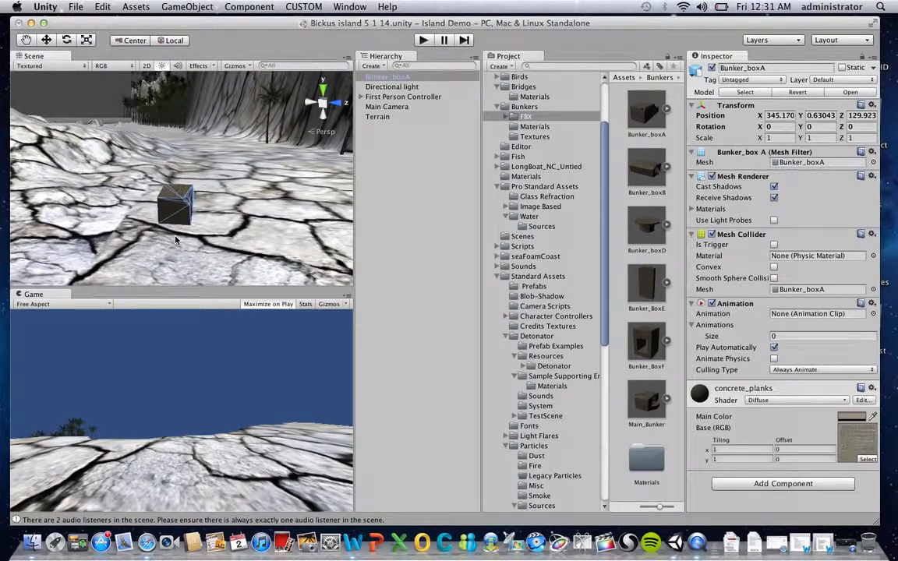
{"action": "left_click", "coordinate": [46, 39]}
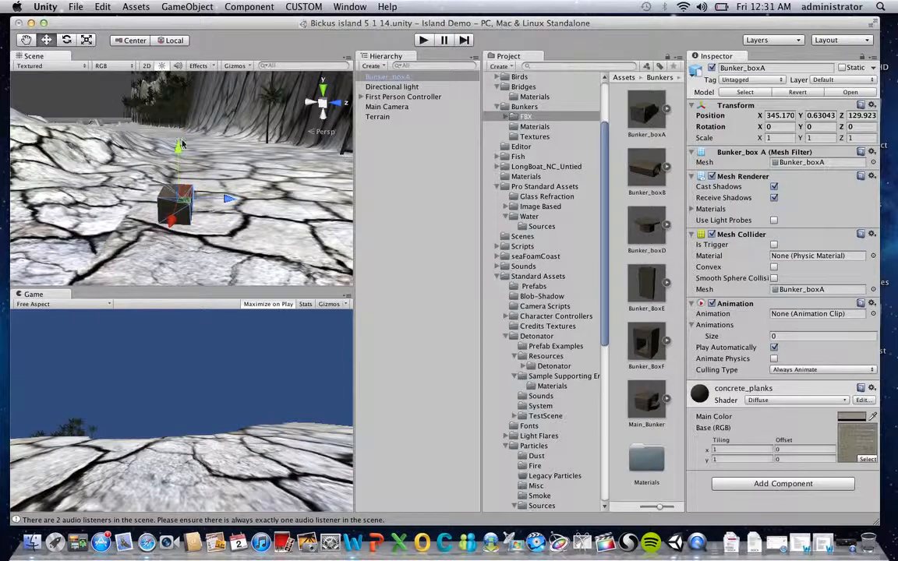
{"action": "mouse_move", "coordinate": [179, 148]}
{"action": "left_mouse_down"}
{"action": "mouse_move", "coordinate": [183, 122]}
{"action": "mouse_move", "coordinate": [191, 162]}
{"action": "left_mouse_up"}
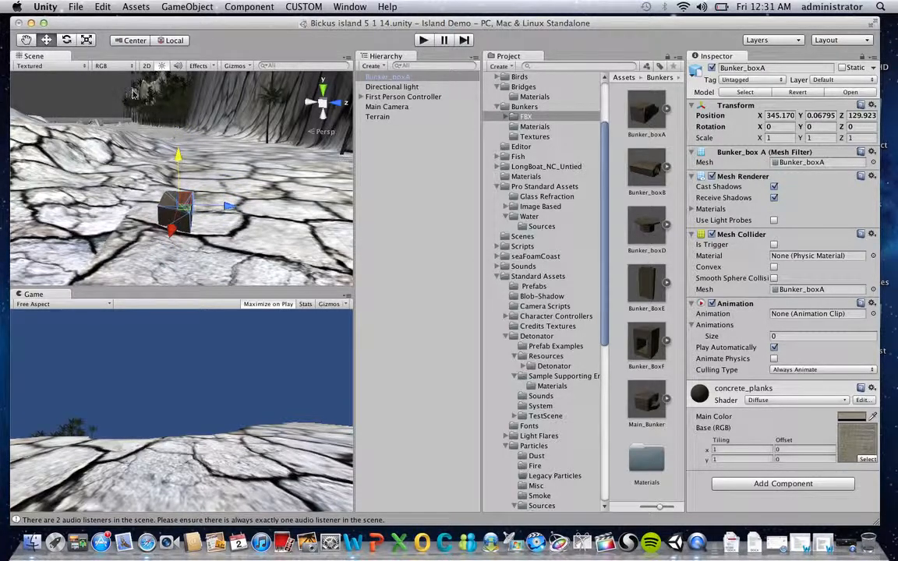
Scale Bunker_boxA freehand to about 3.34 in X, 2.13 in Y and 2.31 in Z, and check its transform values
{"action": "left_click", "coordinate": [86, 40]}
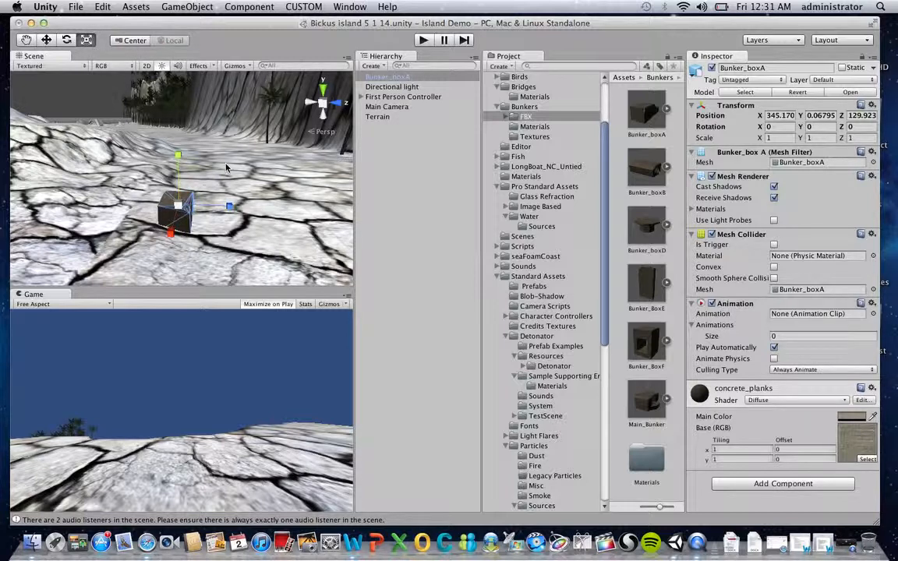
{"action": "left_click_drag", "start_coordinate": [182, 158], "coordinate": [172, 97]}
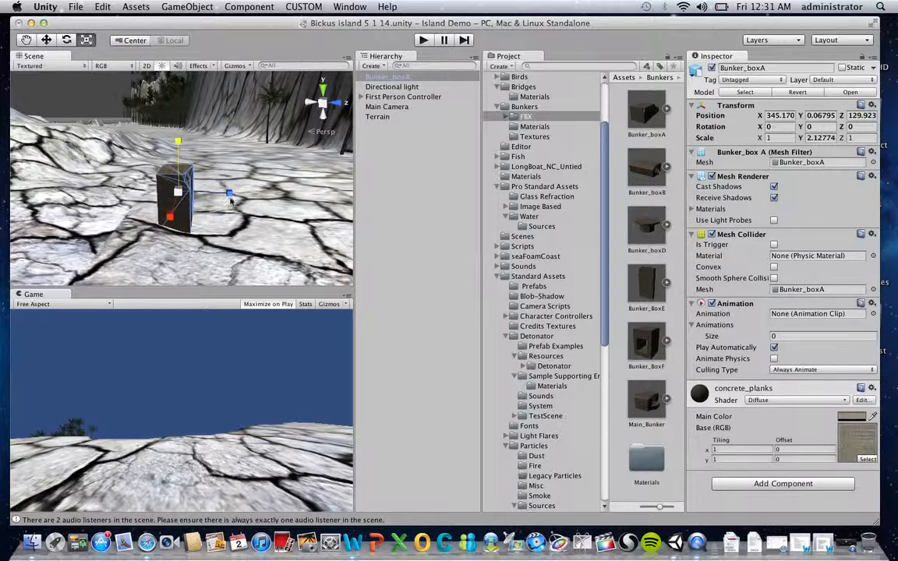
{"action": "left_click_drag", "start_coordinate": [230, 198], "coordinate": [297, 201]}
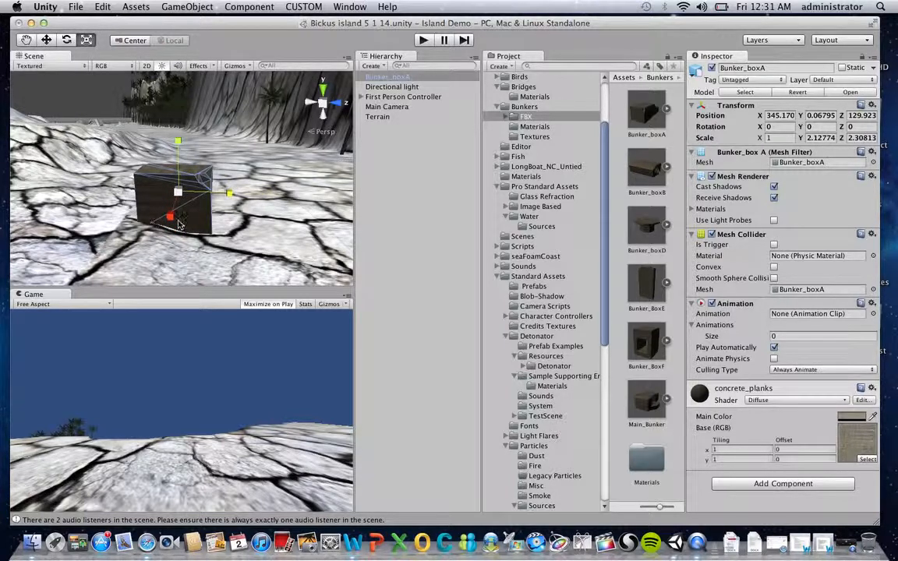
{"action": "left_click_drag", "start_coordinate": [170, 216], "coordinate": [152, 264]}
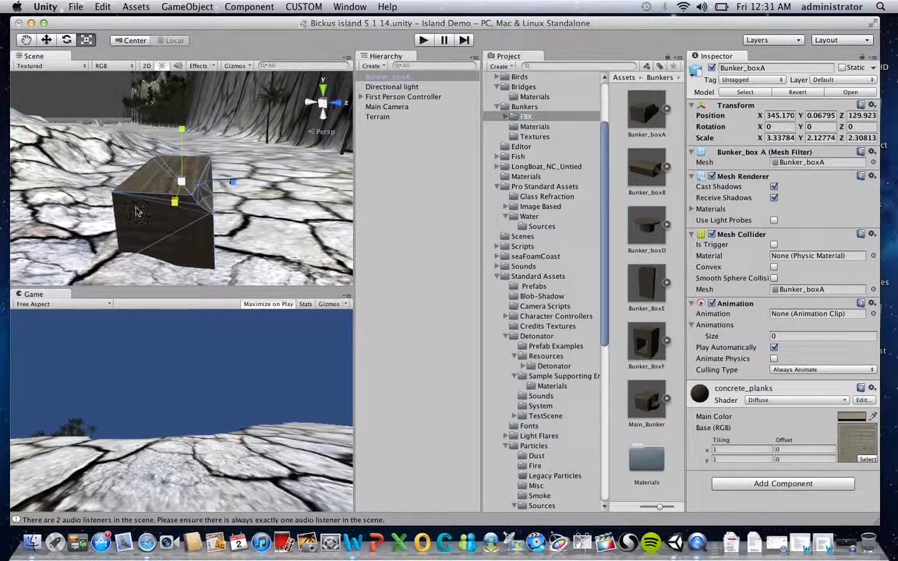
{"action": "left_click", "coordinate": [393, 78]}
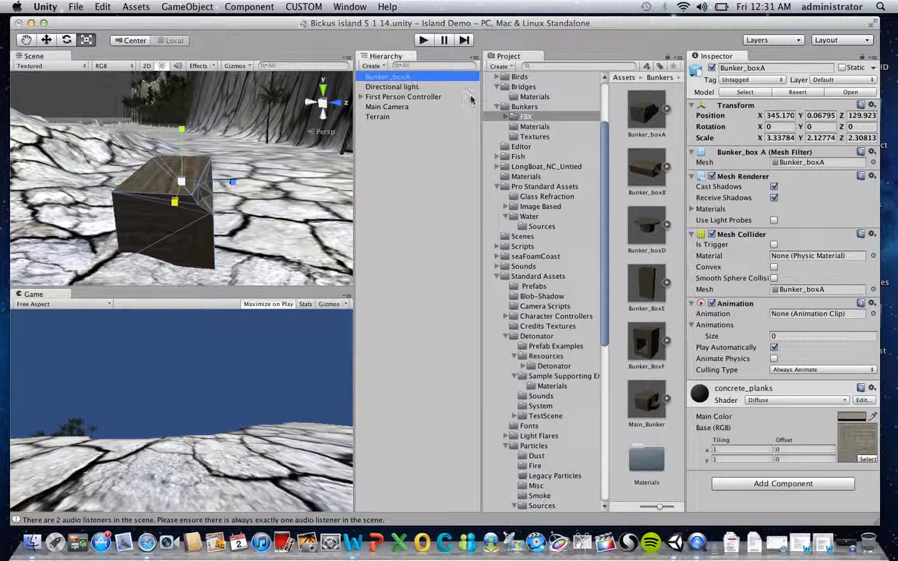
{"action": "left_click", "coordinate": [790, 138]}
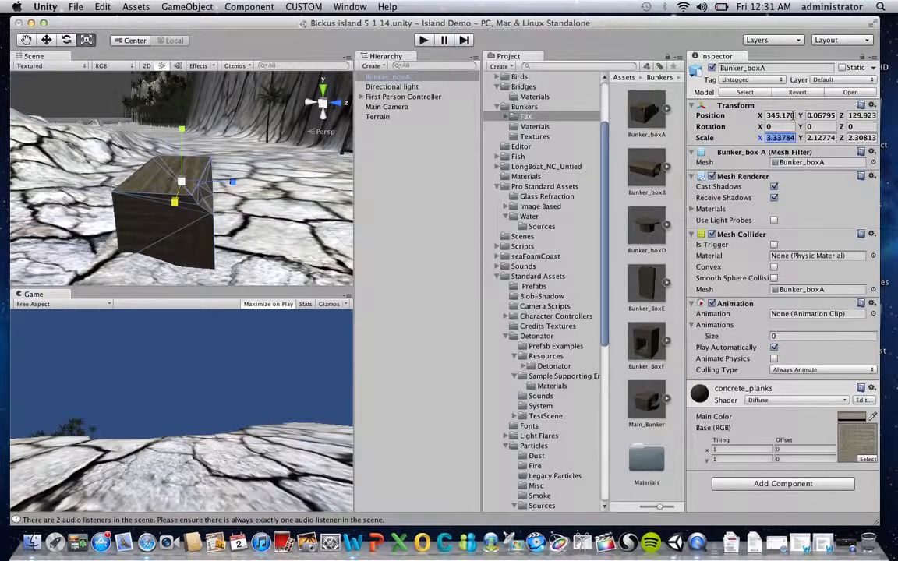
{"action": "left_click", "coordinate": [793, 116]}
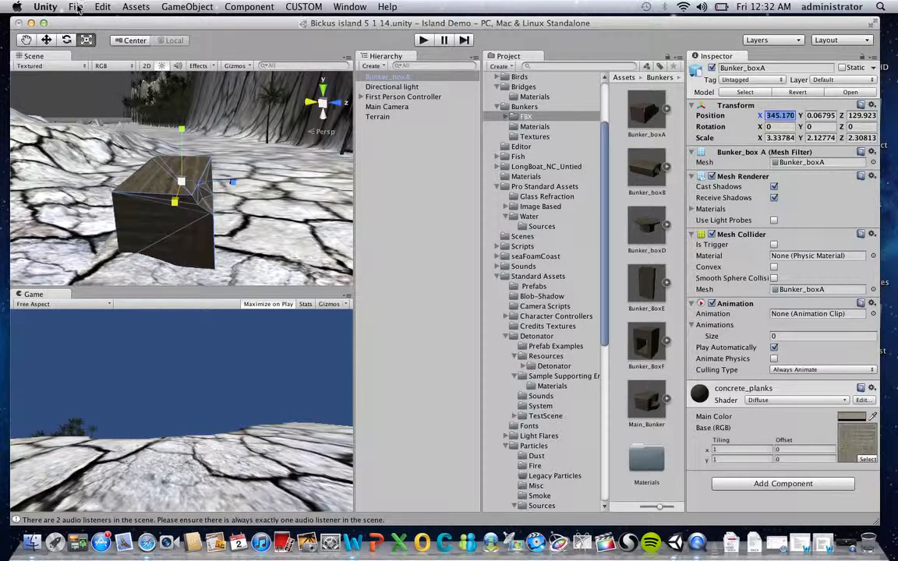
Import the Skyboxes package with all of its items into the project
{"action": "left_click", "coordinate": [137, 7]}
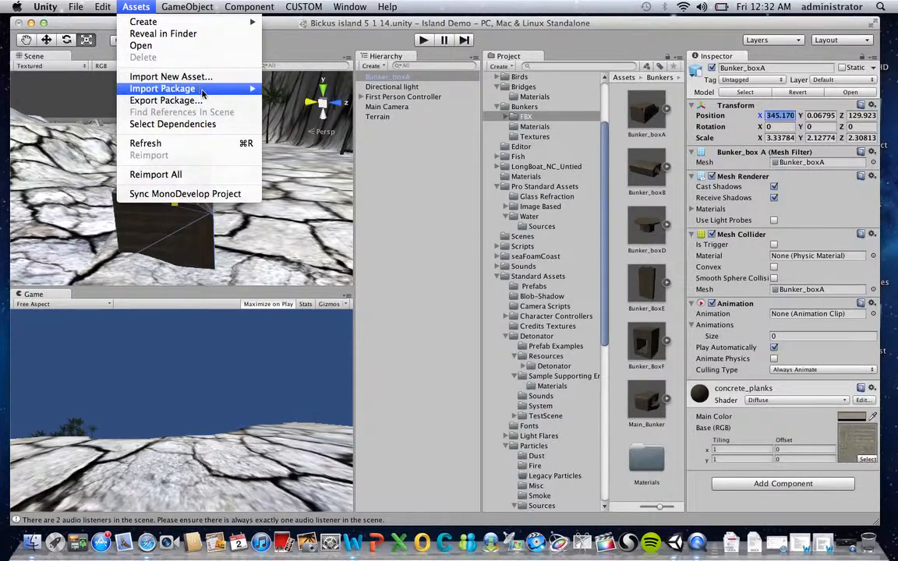
{"action": "mouse_move", "coordinate": [184, 88]}
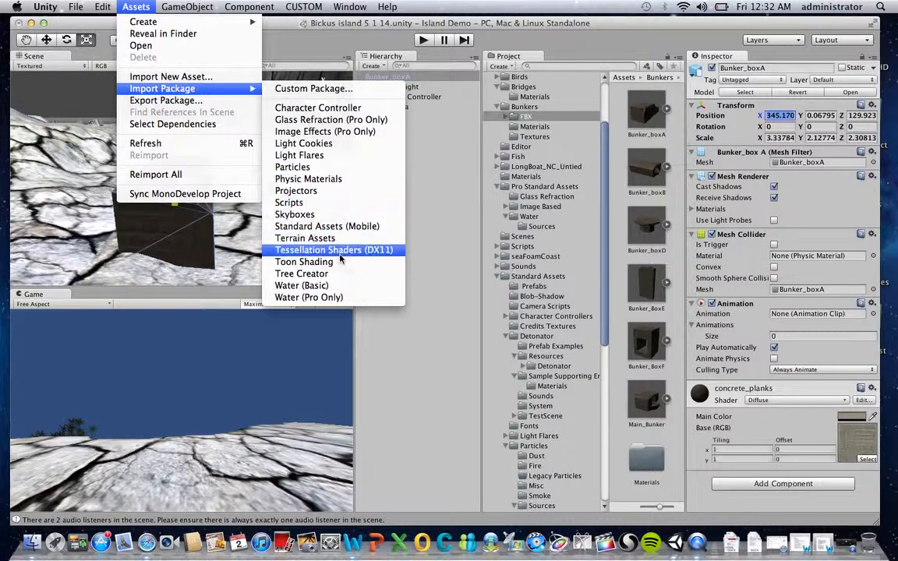
{"action": "left_click", "coordinate": [328, 215]}
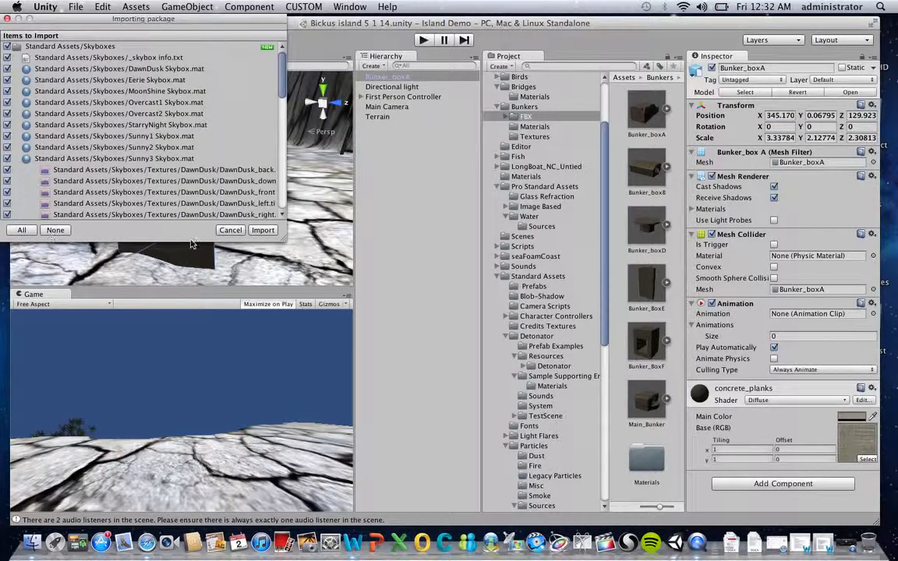
{"action": "left_click", "coordinate": [265, 231]}
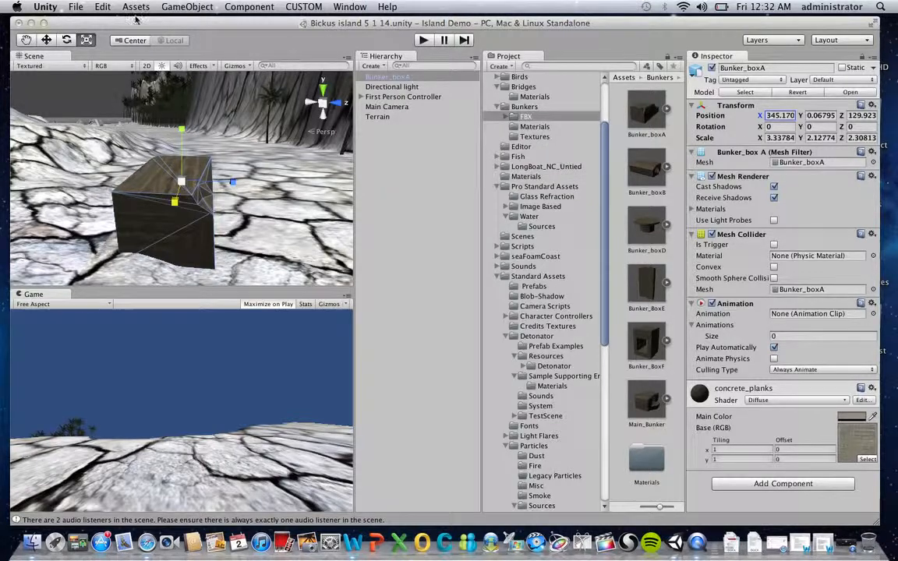
{"action": "left_click", "coordinate": [140, 7]}
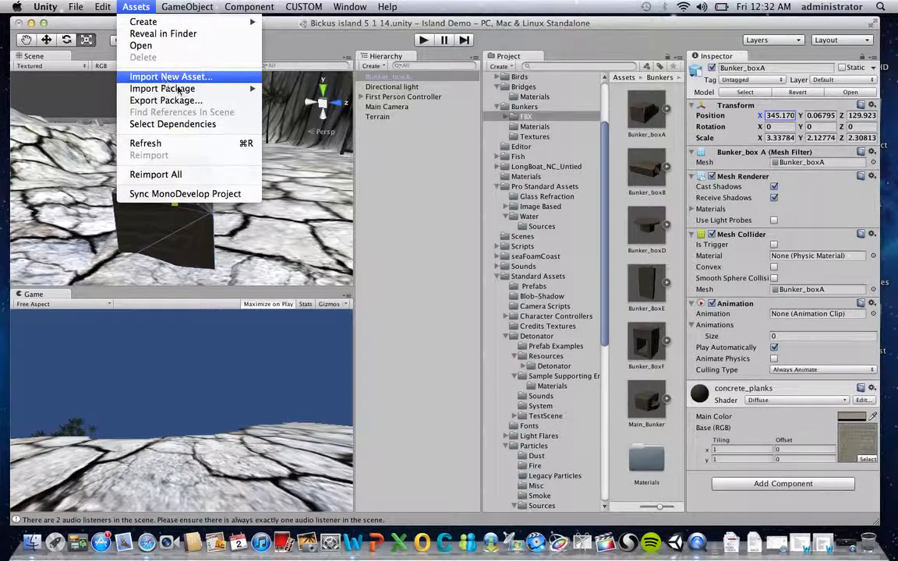
{"action": "left_click", "coordinate": [406, 190]}
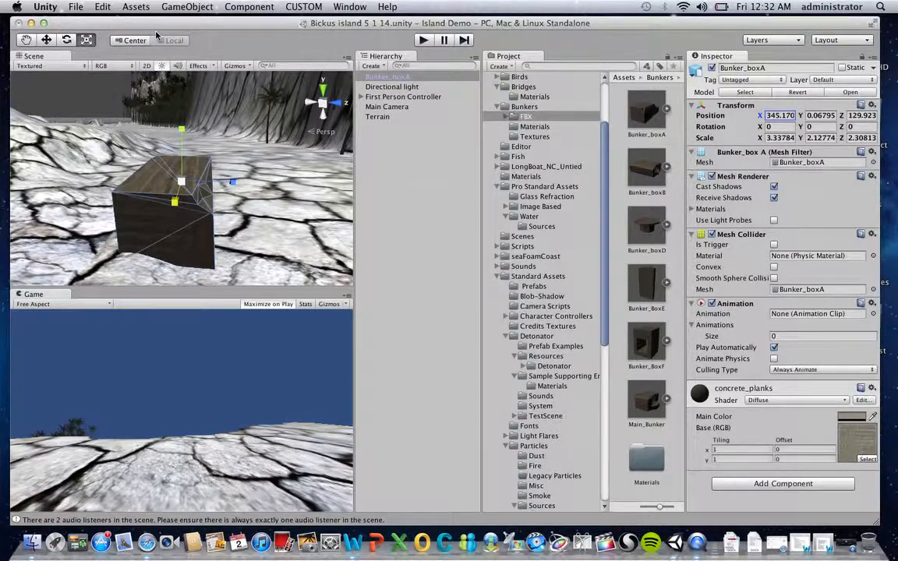
Assign Sunny2 Skybox as the skybox material in the scene's render settings, leaving fog off
{"action": "left_click", "coordinate": [105, 7]}
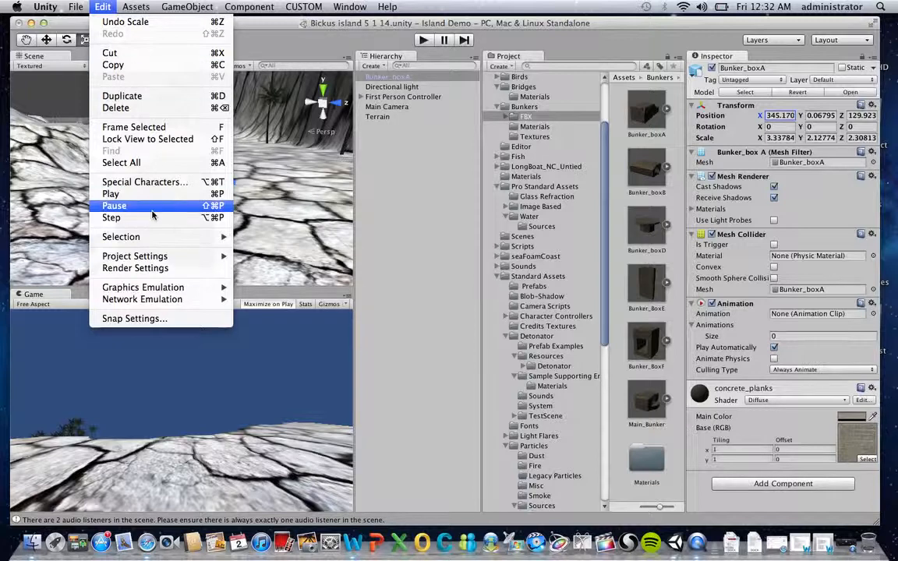
{"action": "left_click", "coordinate": [166, 268]}
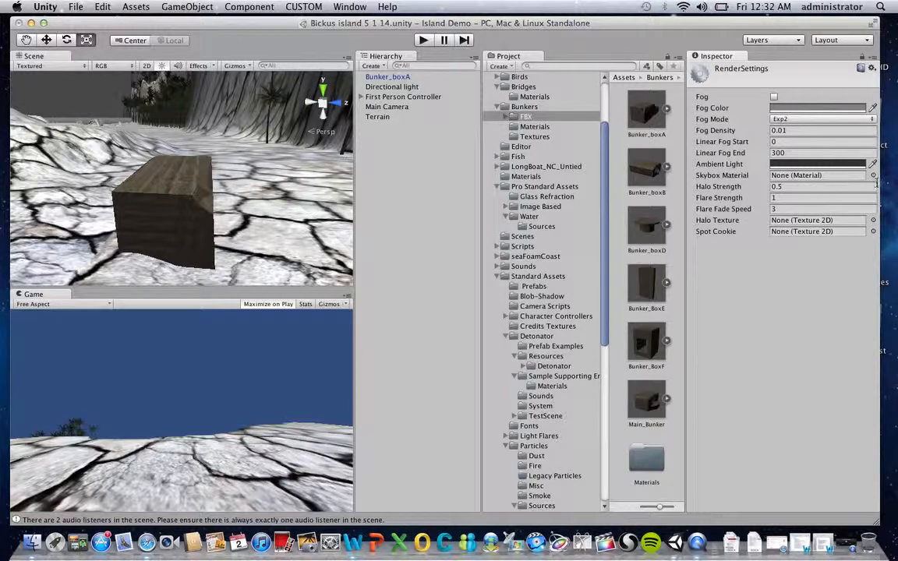
{"action": "left_click", "coordinate": [774, 96]}
{"action": "left_click", "coordinate": [774, 97]}
{"action": "left_click", "coordinate": [874, 175]}
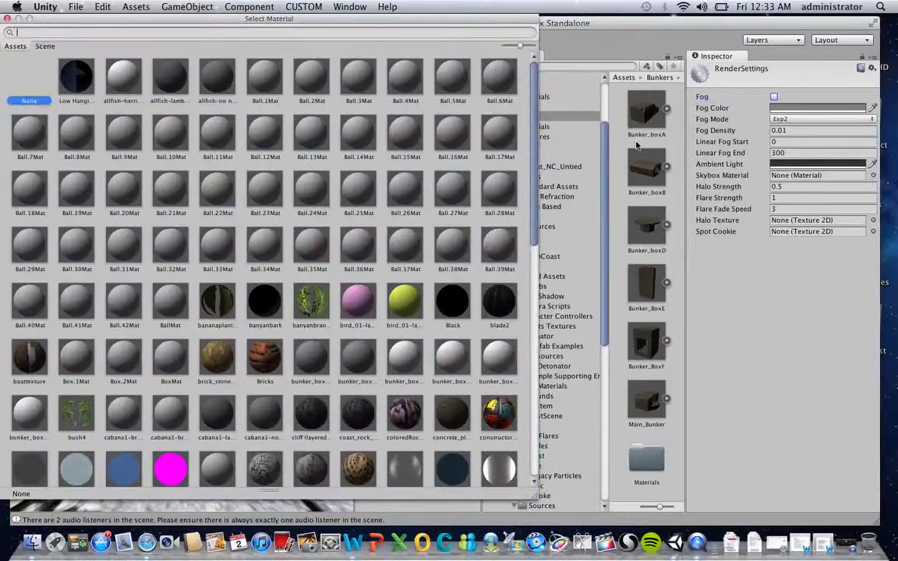
{"action": "scroll", "coordinate": [380, 256], "scroll_direction": "down", "scroll_amount": 15}
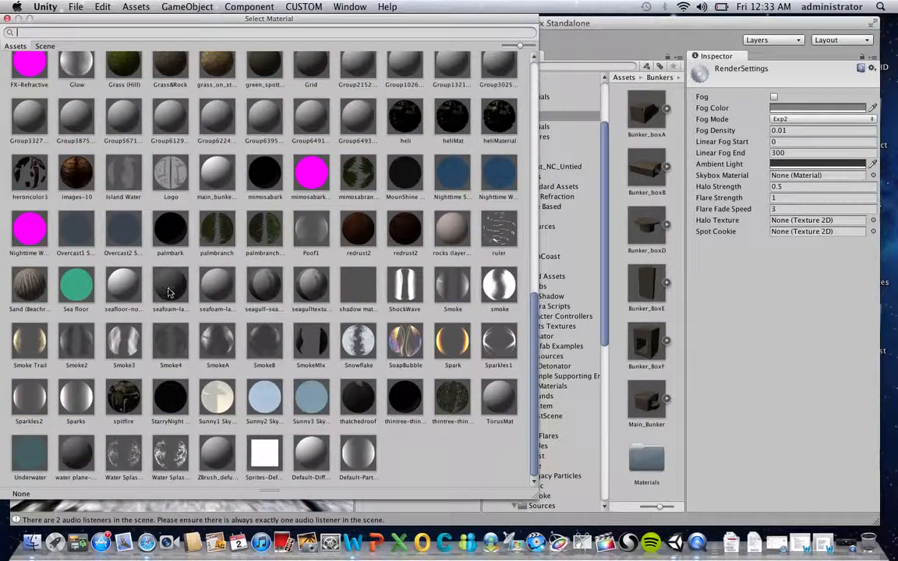
{"action": "left_click", "coordinate": [262, 405]}
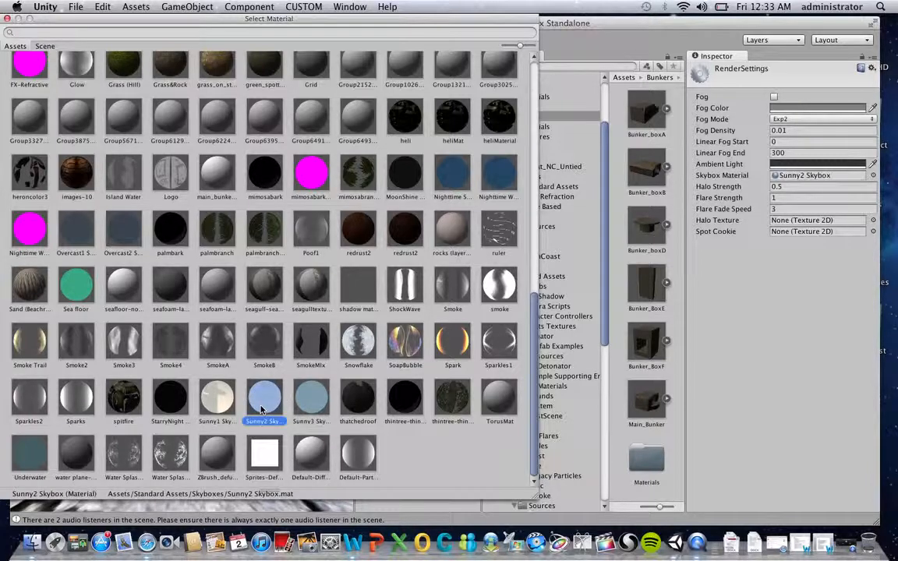
{"action": "double_click", "coordinate": [262, 407]}
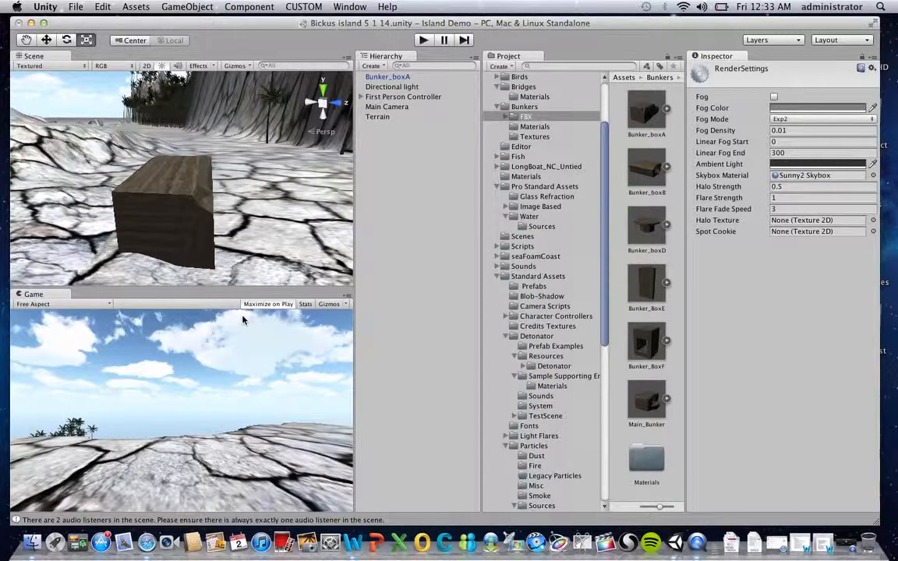
Play-test the scene in first person, walking and jumping across the rocky island under the sunny sky, and stop the game
{"action": "left_click", "coordinate": [425, 39]}
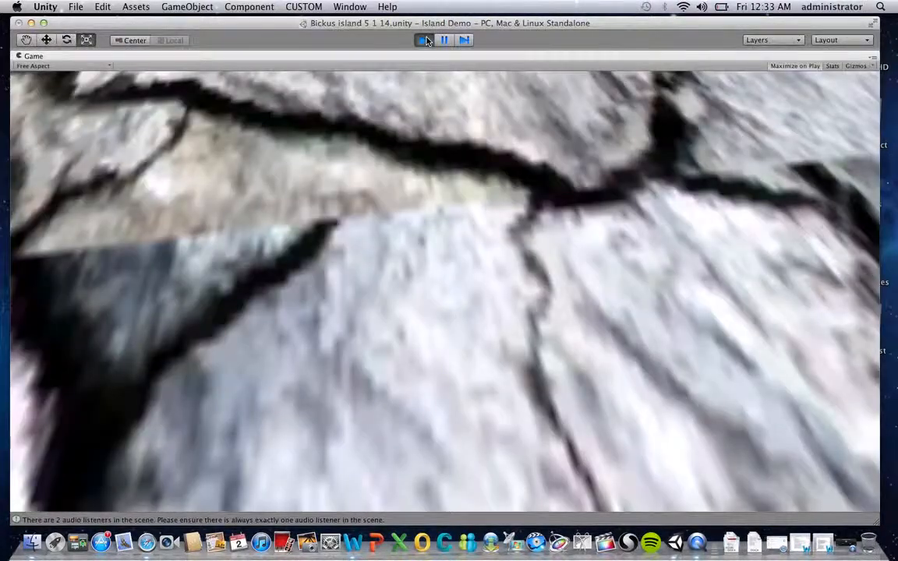
{"action": "key", "text": "w"}
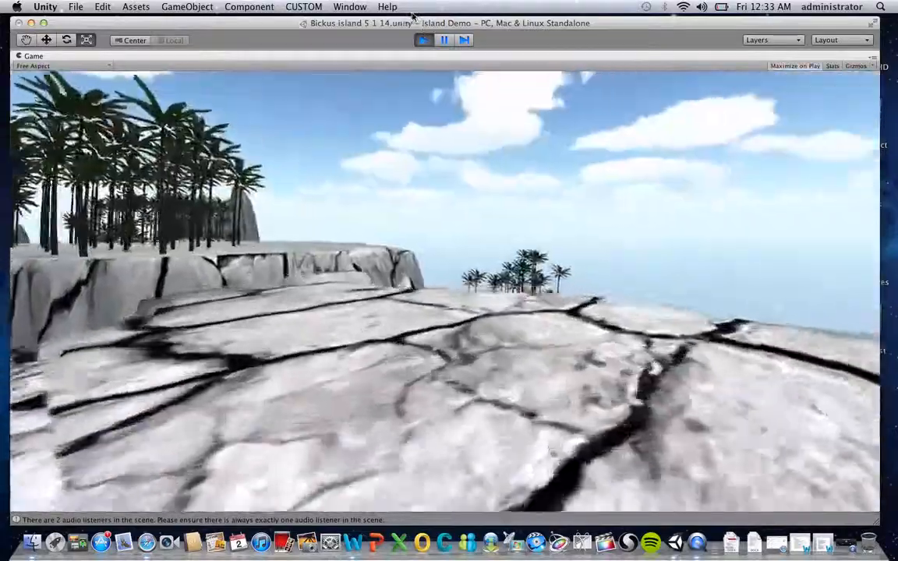
{"action": "key", "text": "w"}
{"action": "key", "text": "space"}
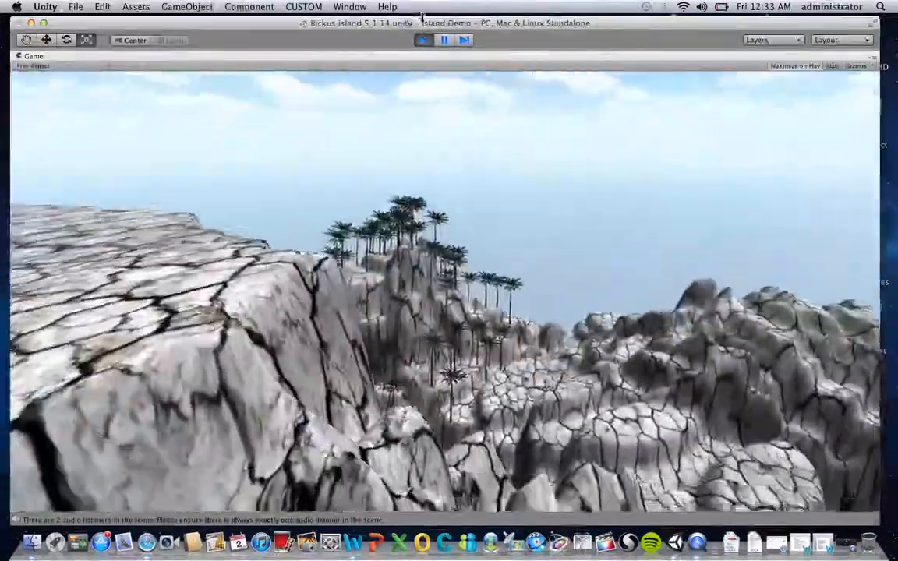
{"action": "key", "text": "space"}
{"action": "key", "text": "w"}
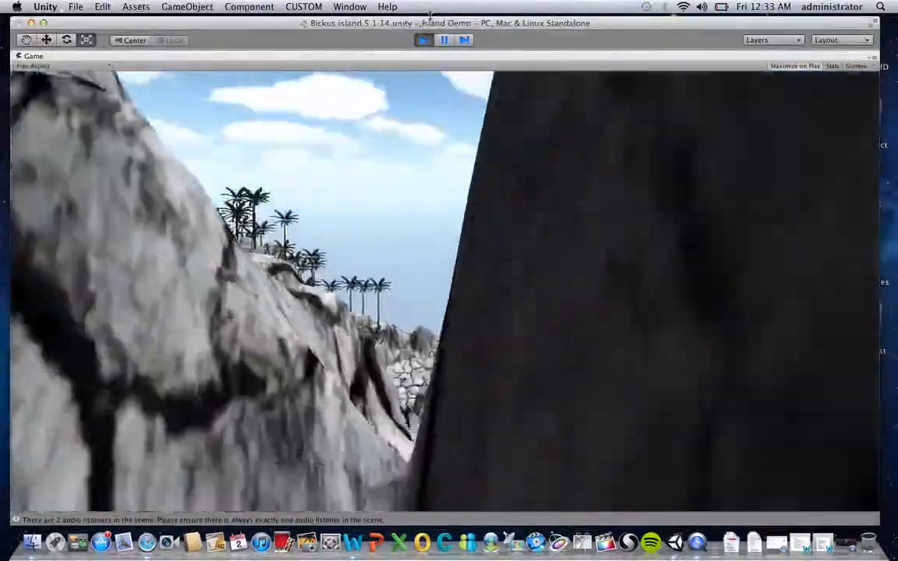
{"action": "key", "text": "w"}
{"action": "key", "text": "space"}
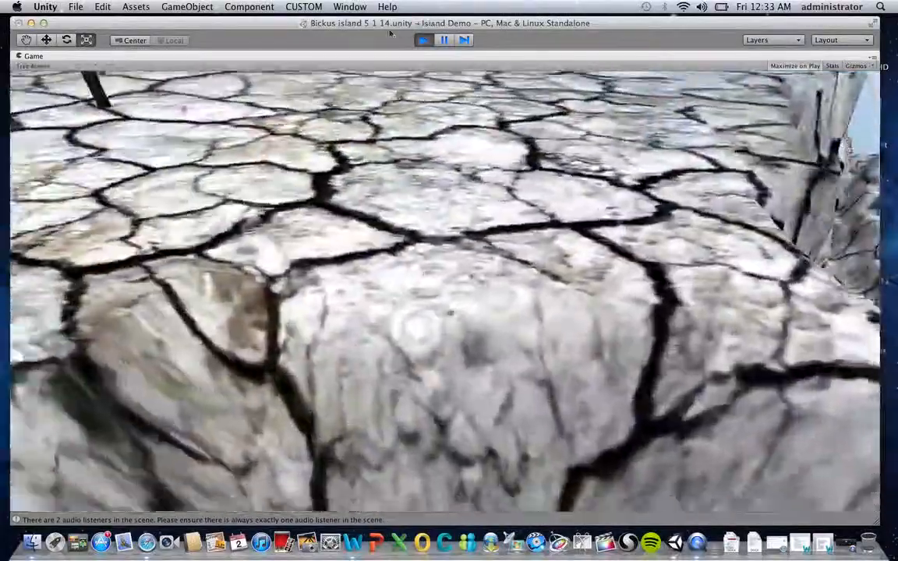
{"action": "key", "text": "w"}
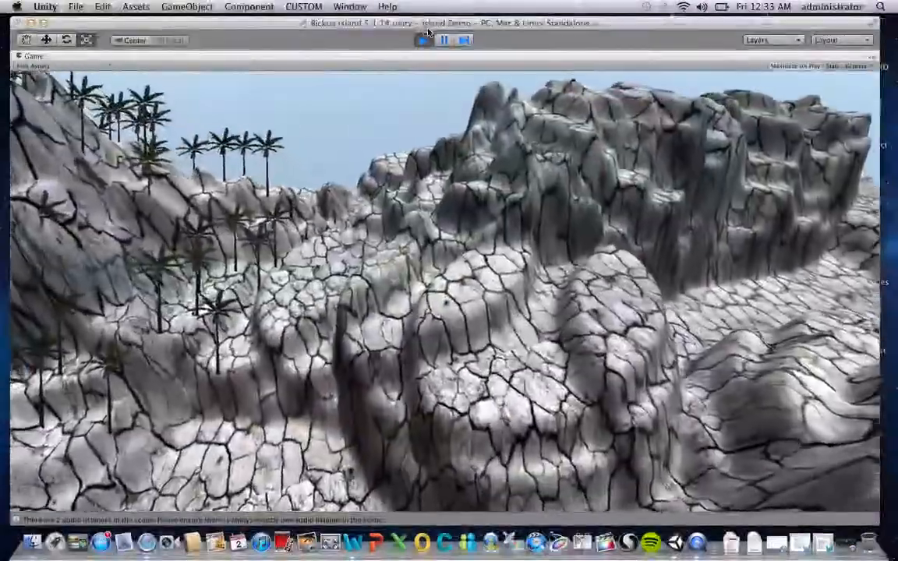
{"action": "key", "text": "w"}
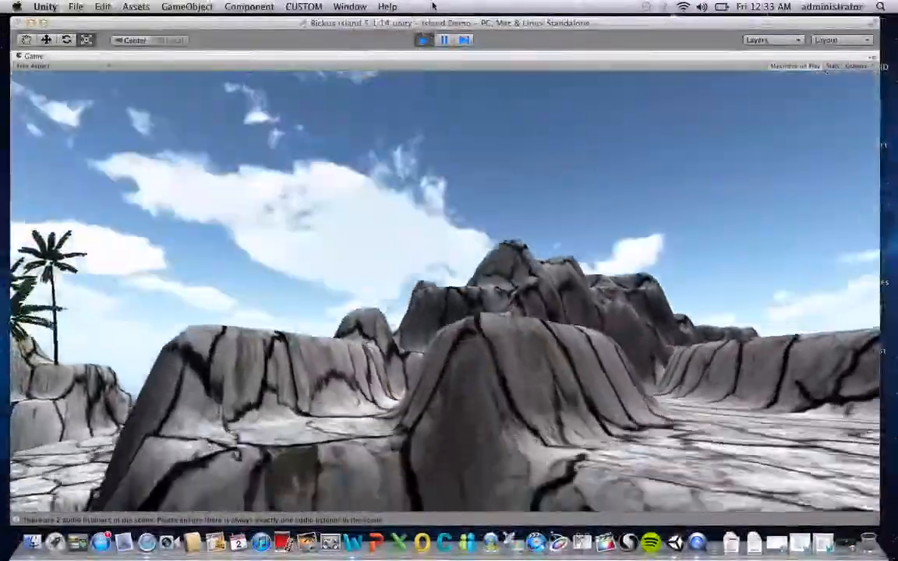
{"action": "key", "text": "w"}
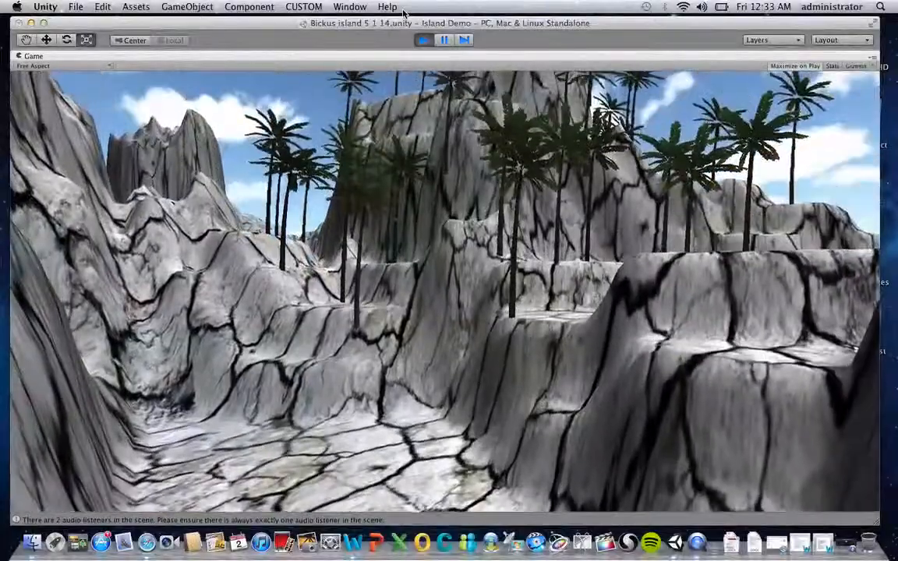
{"action": "key", "text": "w"}
{"action": "key", "text": "space"}
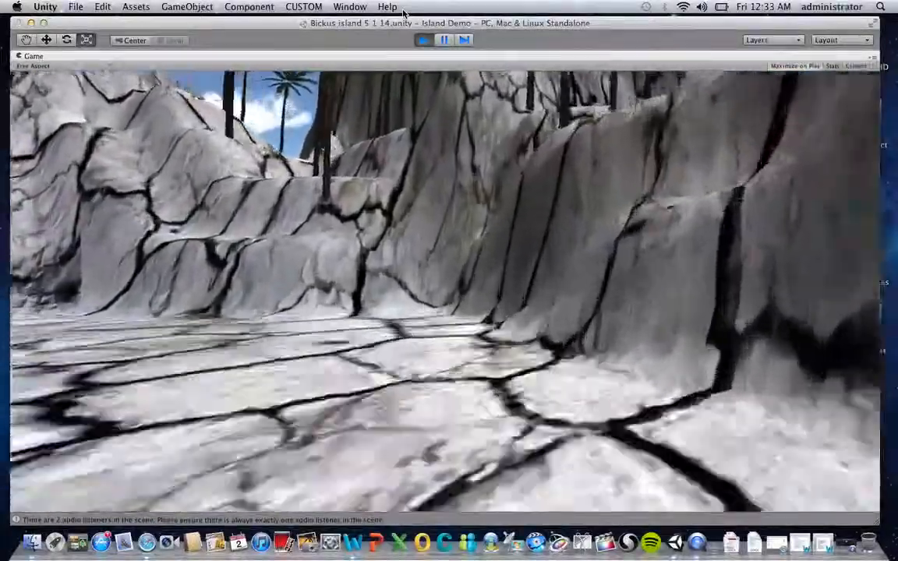
{"action": "key", "text": "w"}
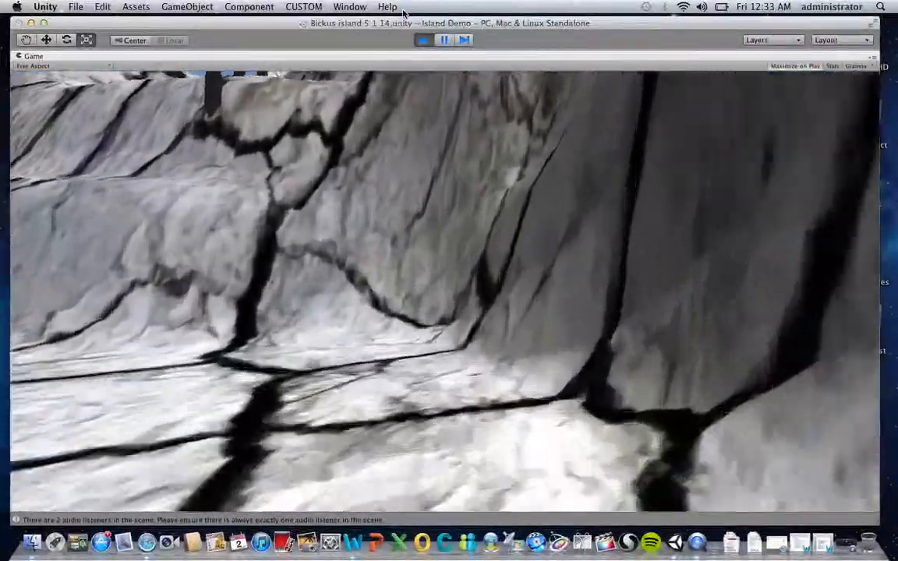
{"action": "key", "text": "space"}
{"action": "key", "text": "w"}
{"action": "key", "text": "space"}
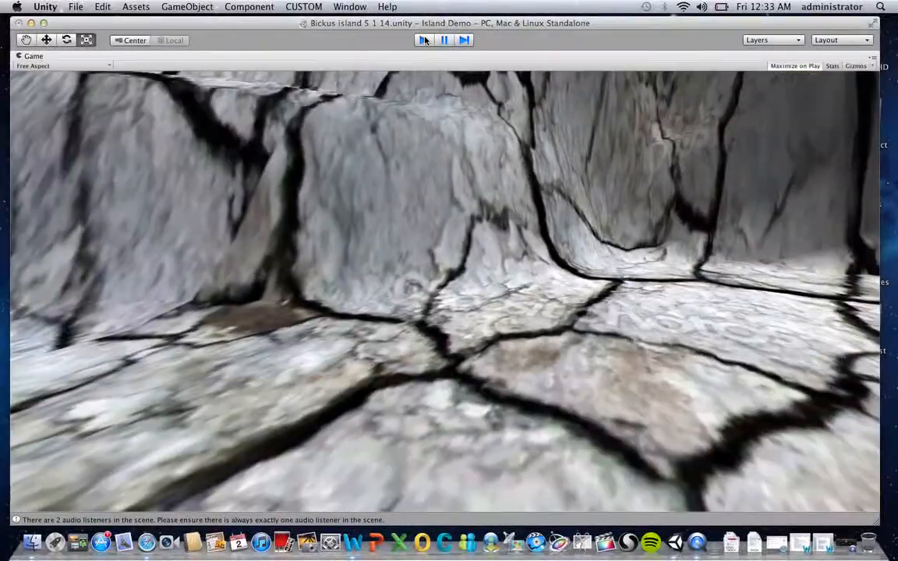
{"action": "left_click", "coordinate": [423, 40]}
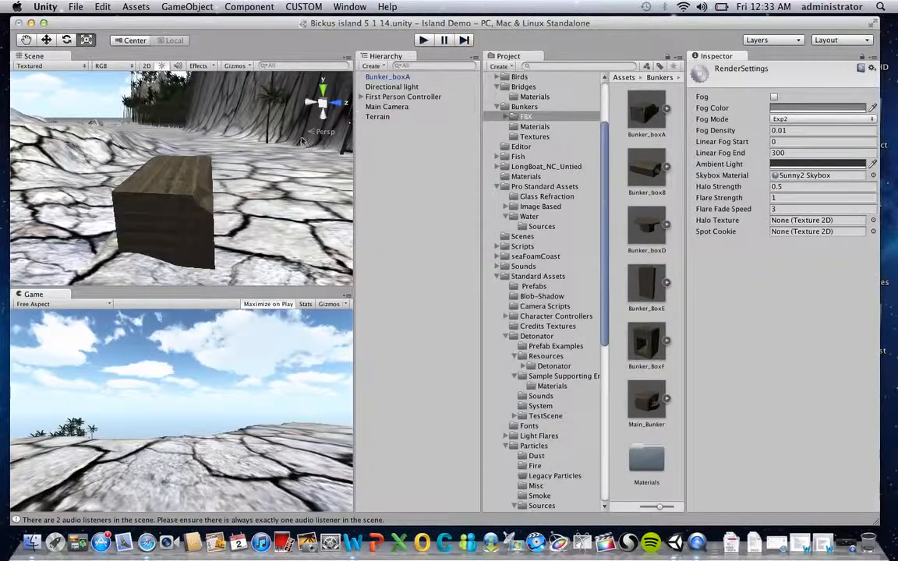
Dismiss the reserve battery warning and check the computer's remaining battery time
{"action": "scroll", "coordinate": [302, 140], "scroll_direction": "down", "scroll_amount": 10}
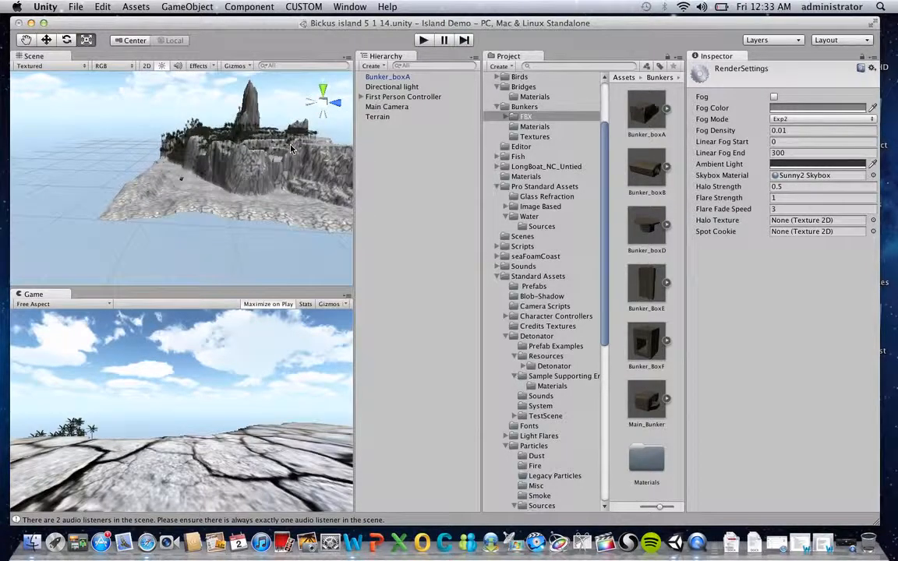
{"action": "left_click_drag", "start_coordinate": [291, 148], "coordinate": [122, 188], "text": "alt"}
{"action": "scroll", "coordinate": [122, 188], "scroll_direction": "down", "scroll_amount": 3}
{"action": "scroll", "coordinate": [123, 189], "scroll_direction": "down", "scroll_amount": 1}
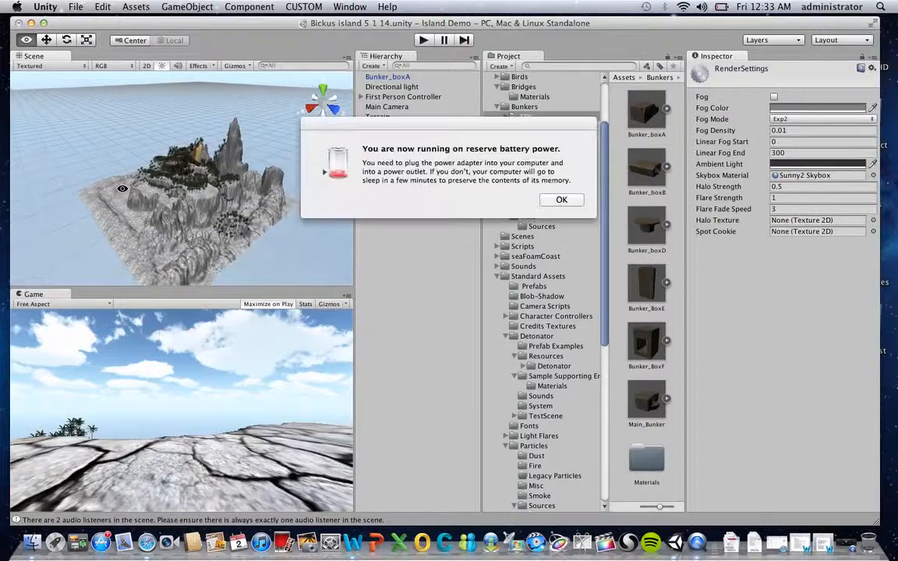
{"action": "left_click", "coordinate": [561, 200]}
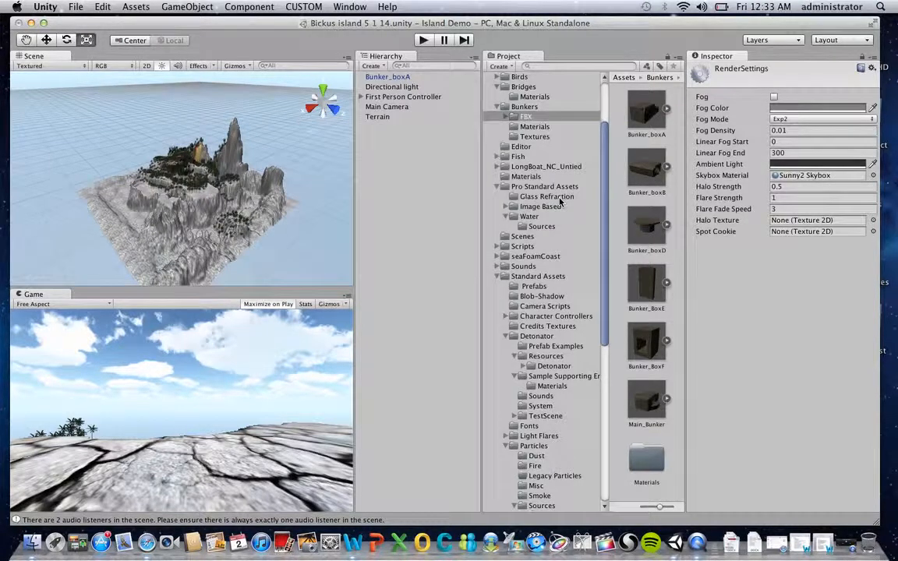
{"action": "left_click", "coordinate": [721, 8]}
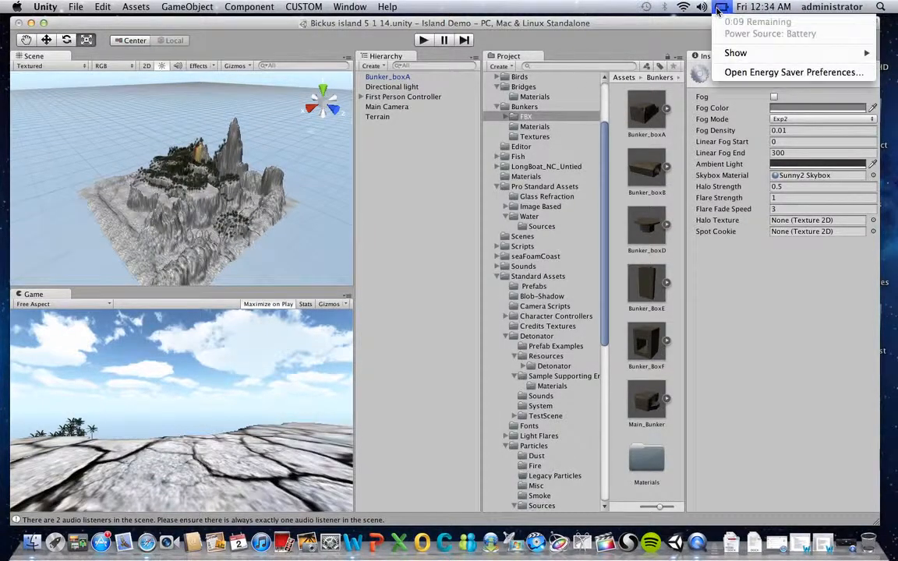
{"action": "left_click", "coordinate": [645, 33]}
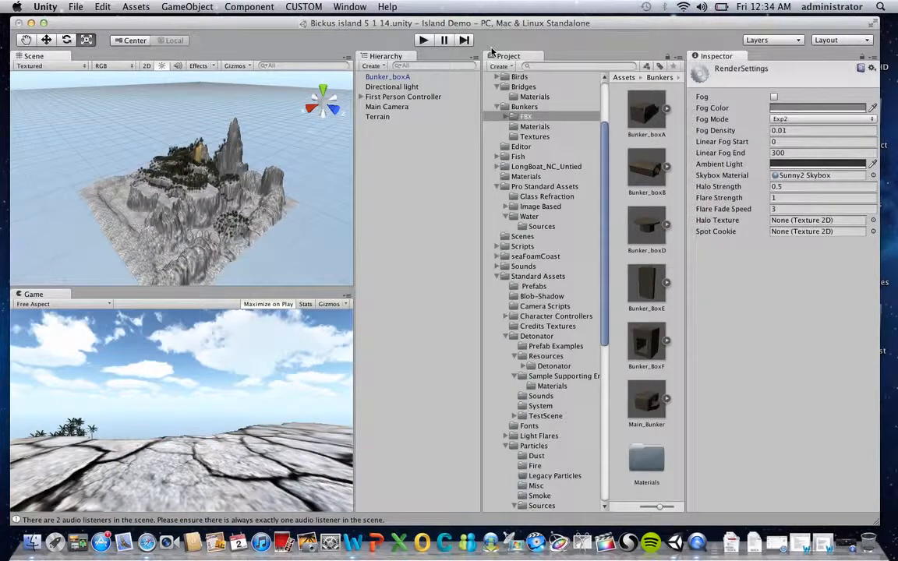
Search the project assets for "water" and place the Daylight Water prefab on the island at about X 179.53, Y 57.96, Z 303.84
{"action": "left_click", "coordinate": [551, 68]}
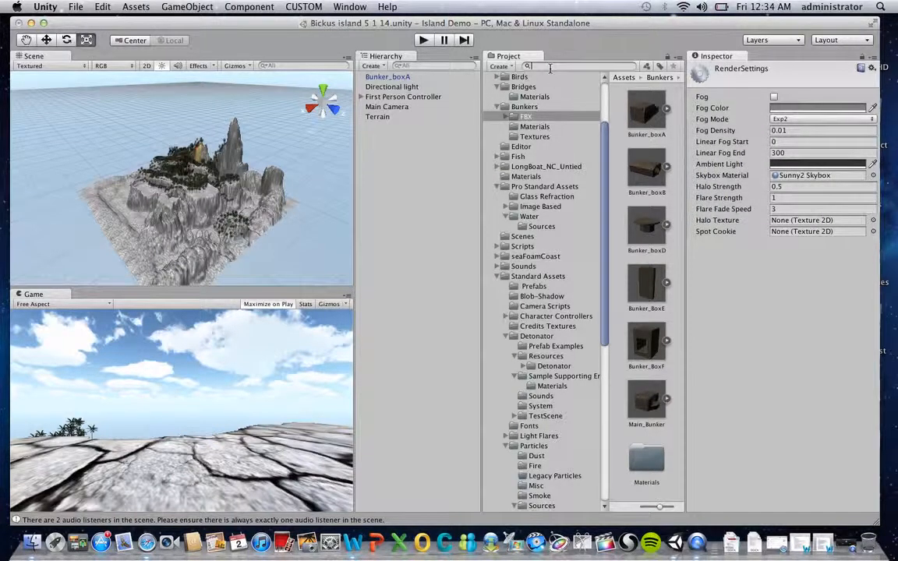
{"action": "type", "text": "water"}
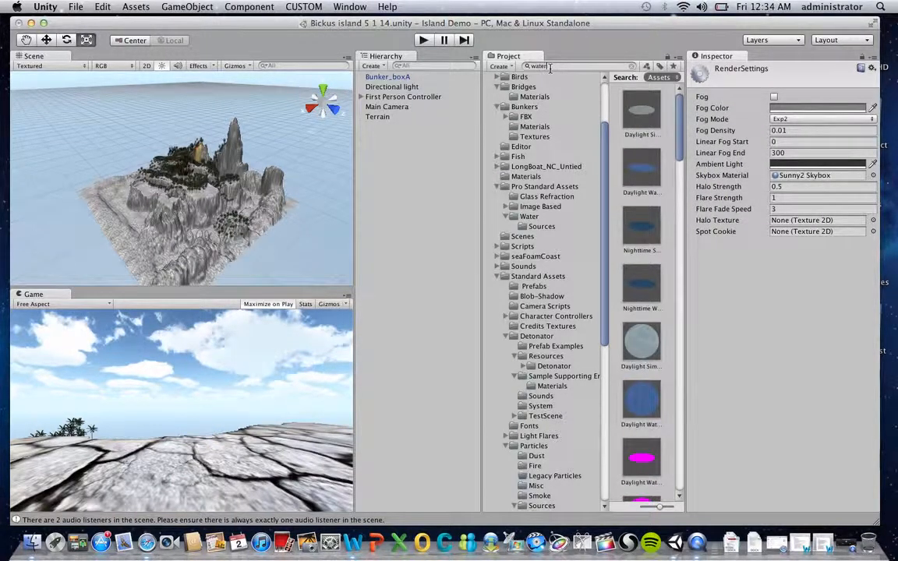
{"action": "left_click", "coordinate": [630, 171]}
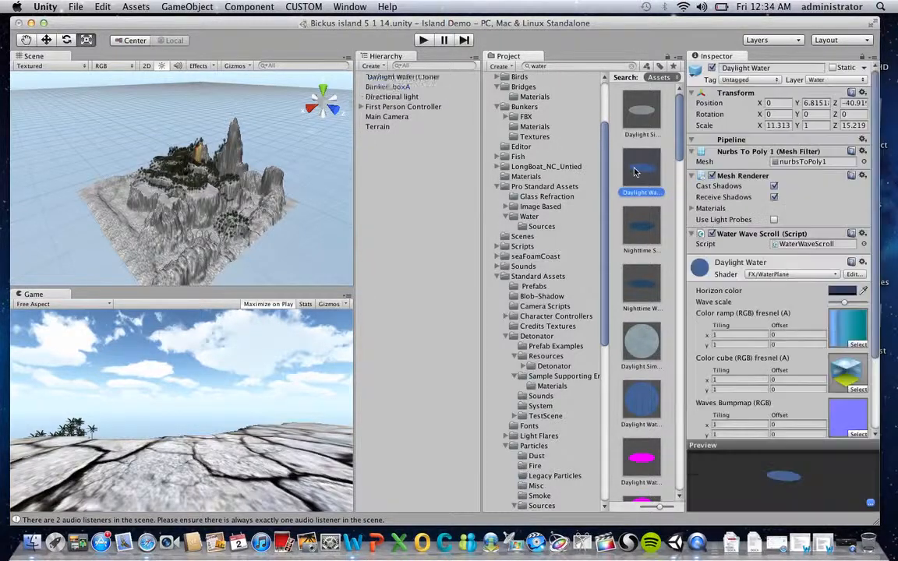
{"action": "left_click_drag", "start_coordinate": [635, 167], "coordinate": [205, 178]}
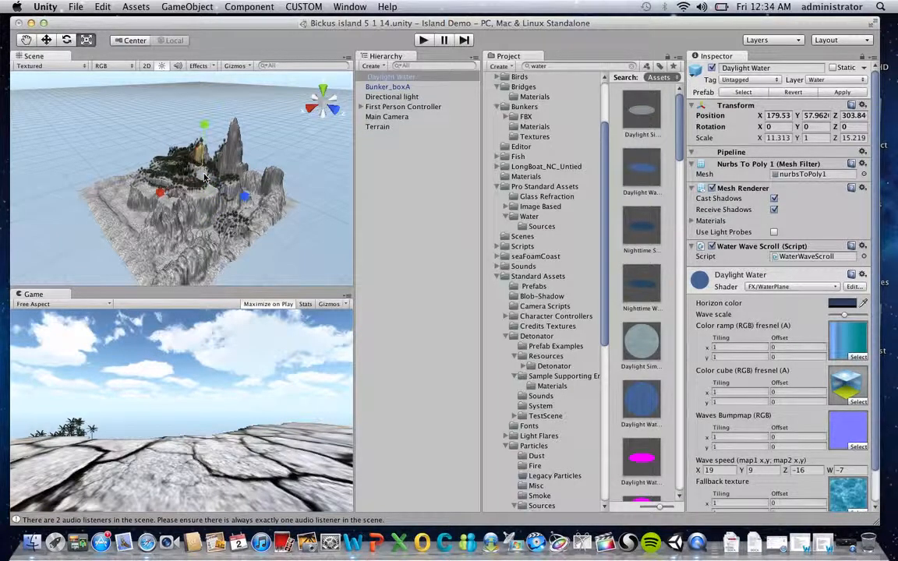
Set the Daylight Water object's scale to 500 on the X, Y and Z axes
{"action": "left_click", "coordinate": [790, 137]}
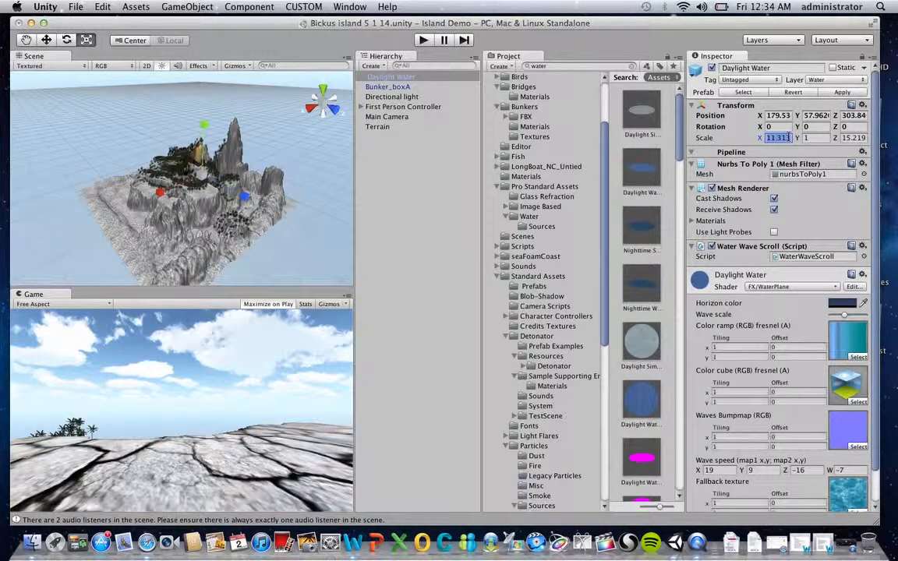
{"action": "type", "text": "500"}
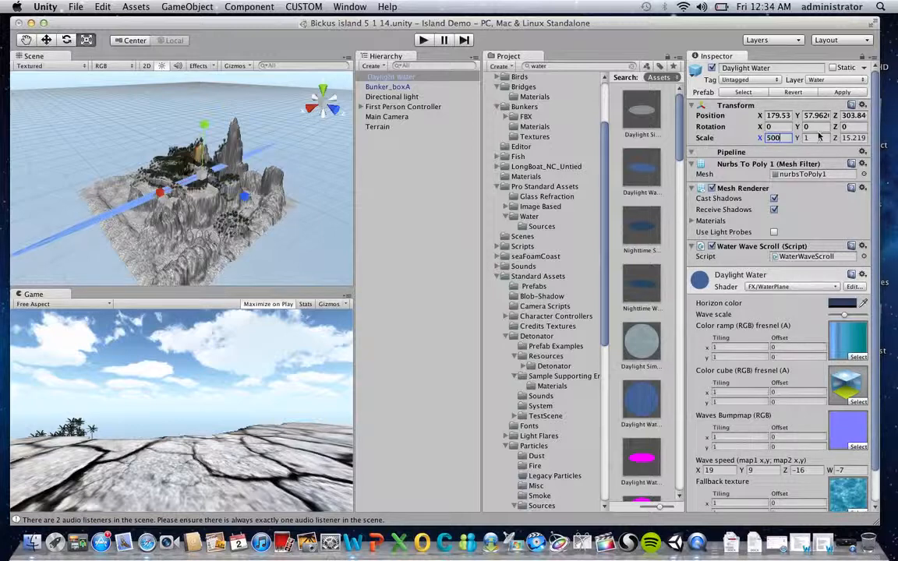
{"action": "left_click", "coordinate": [817, 138]}
{"action": "left_click", "coordinate": [854, 137]}
{"action": "type", "text": "500"}
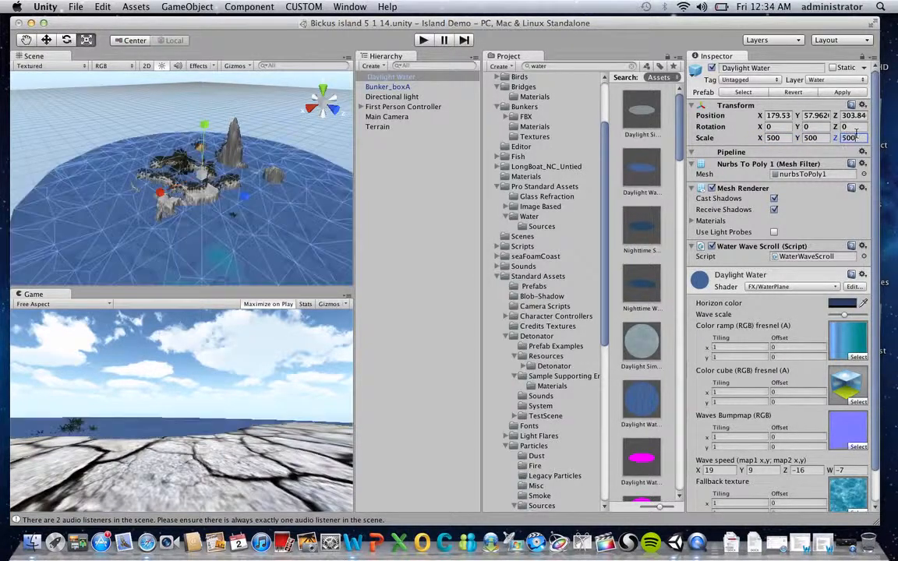
Lower the Daylight Water plane to a Y position of about 3.06 so the island's shoreline stands above it
{"action": "left_click", "coordinate": [46, 40]}
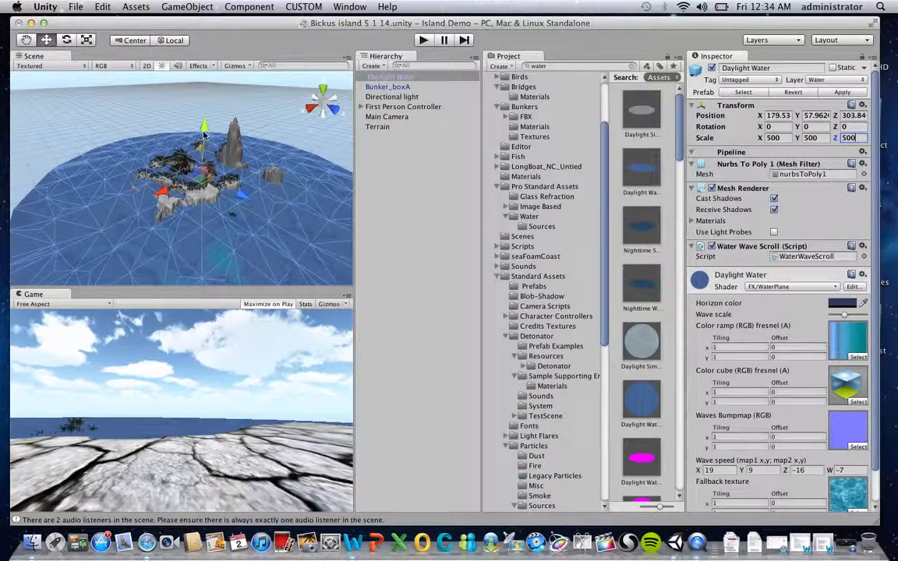
{"action": "left_click_drag", "start_coordinate": [205, 124], "coordinate": [192, 146]}
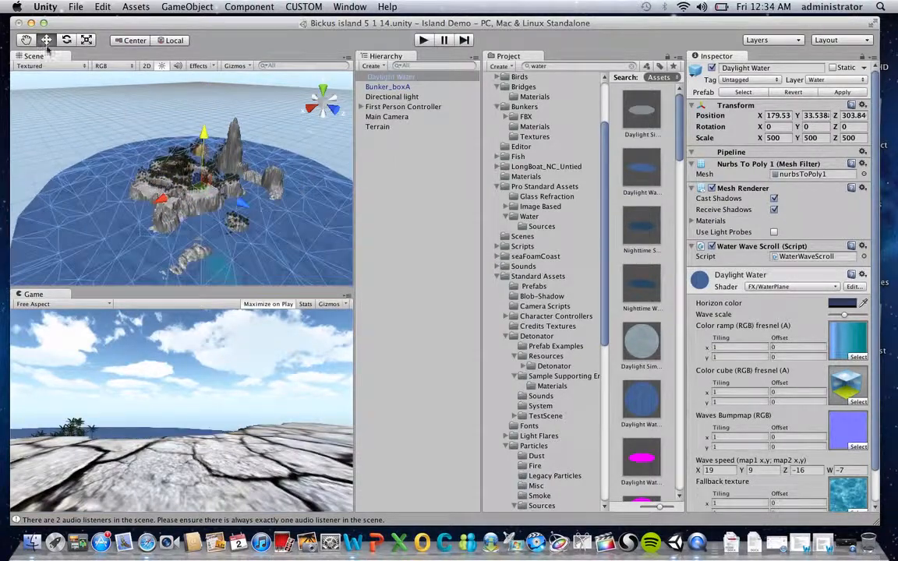
{"action": "left_click_drag", "start_coordinate": [205, 135], "coordinate": [205, 144]}
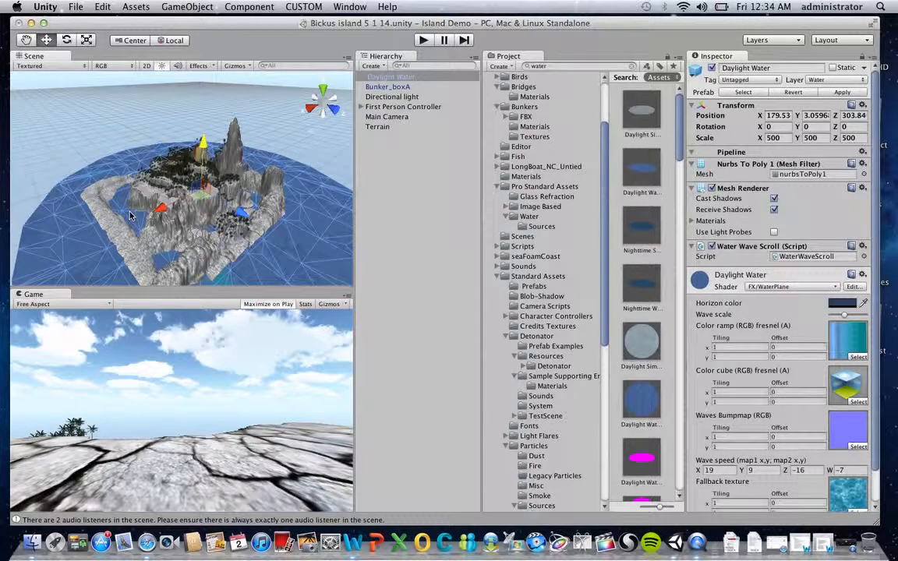
Paint a flat-topped rock plateau in the channel below the cliff at terrain height 43.7, using the large solid round brush at size 66
{"action": "scroll", "coordinate": [131, 216], "scroll_direction": "up", "scroll_amount": 5}
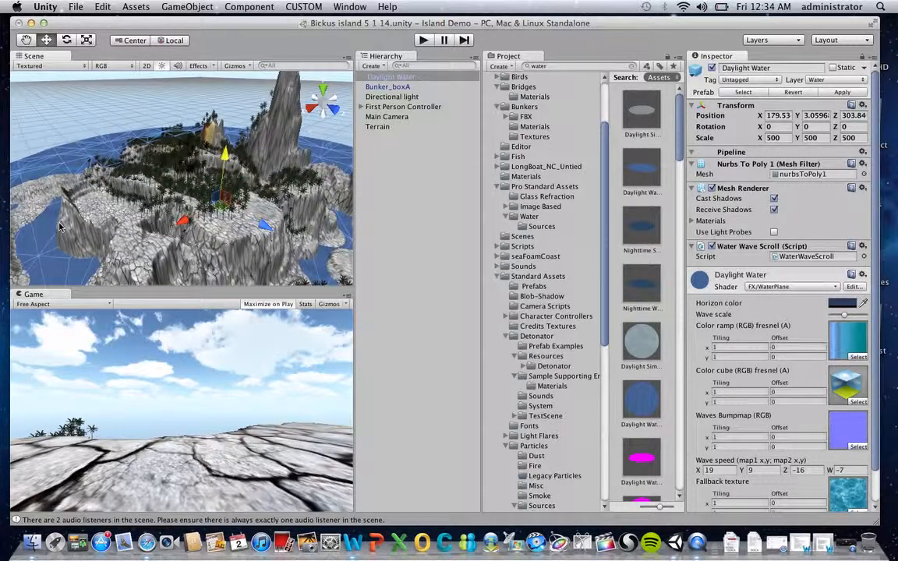
{"action": "key", "text": "alt"}
{"action": "left_click_drag", "start_coordinate": [64, 230], "coordinate": [130, 154], "text": "alt"}
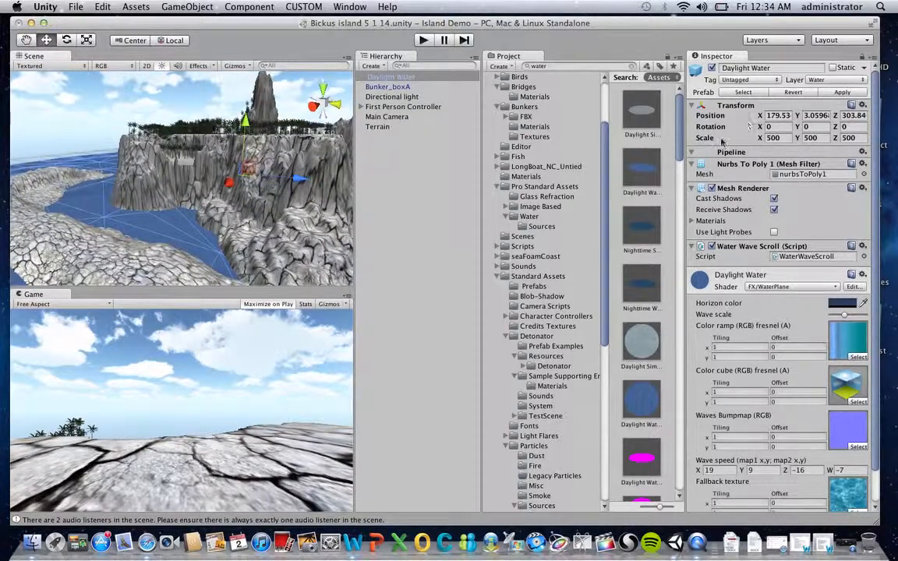
{"action": "left_click", "coordinate": [409, 127]}
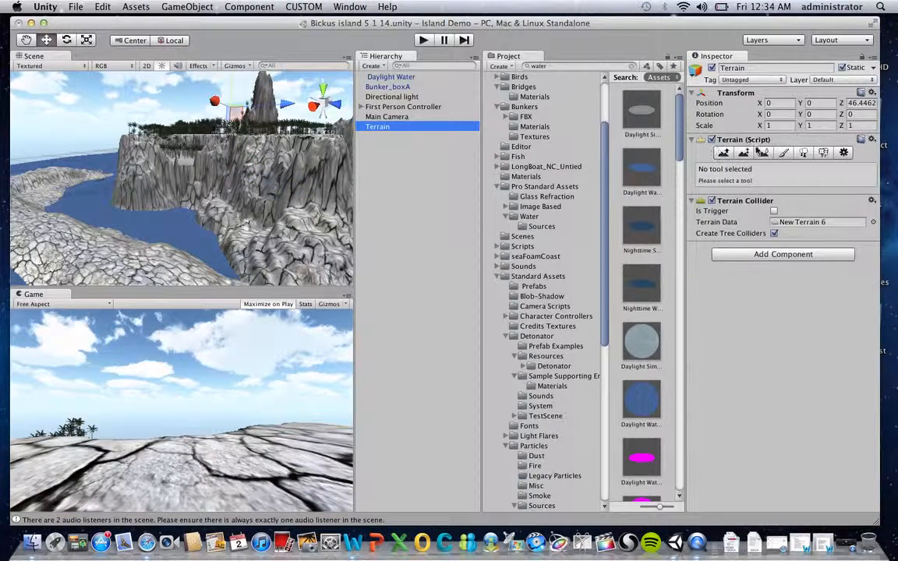
{"action": "left_click", "coordinate": [741, 155]}
{"action": "left_click", "coordinate": [765, 213]}
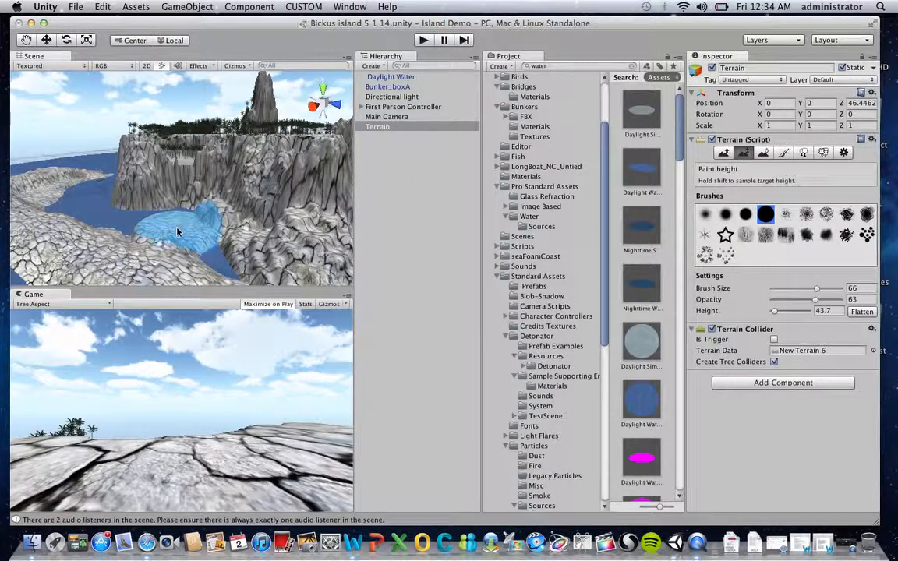
{"action": "left_click_drag", "start_coordinate": [176, 233], "coordinate": [177, 205]}
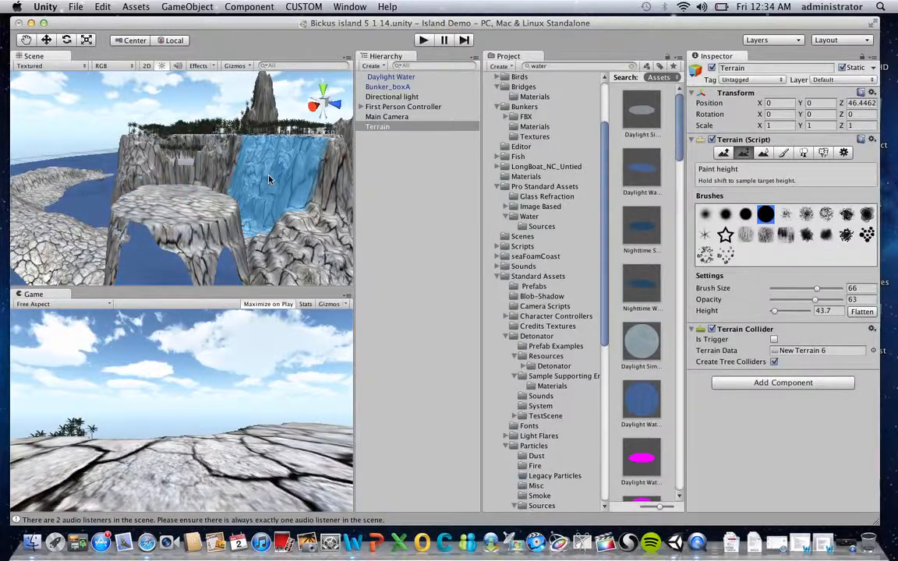
Play-test the scene in first person, walking across the cracked-rock terrain, down the cliffs and among the palm-covered hills, and stop playback
{"action": "left_click", "coordinate": [425, 41]}
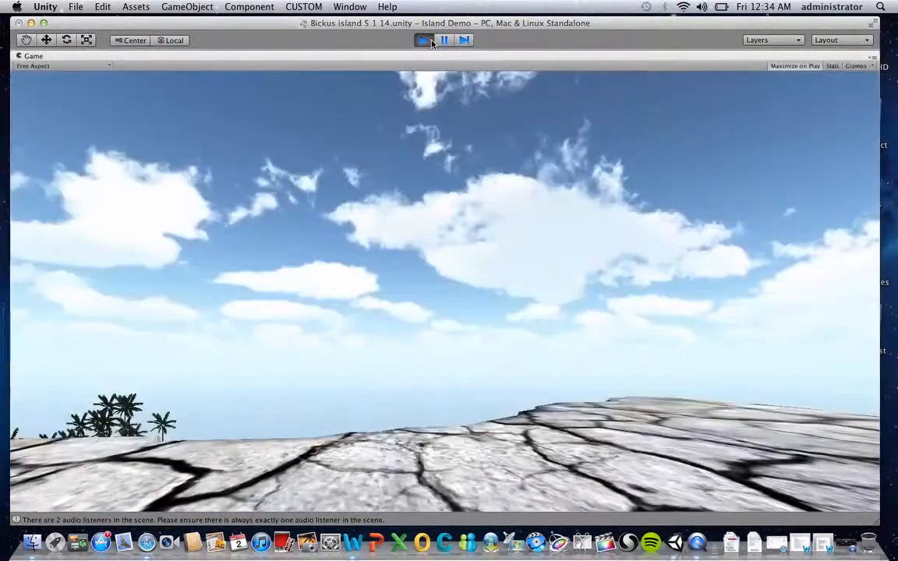
{"action": "key", "text": "w"}
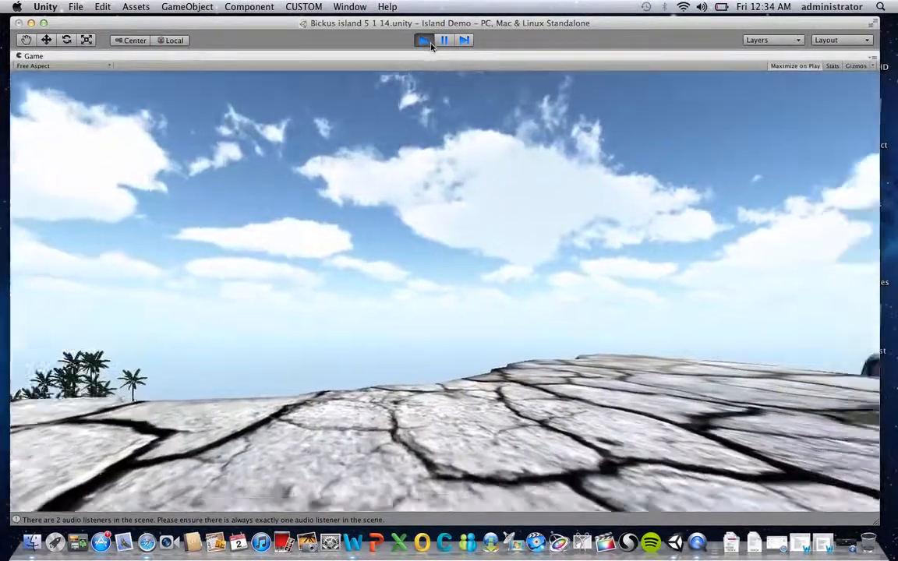
{"action": "key", "text": "w"}
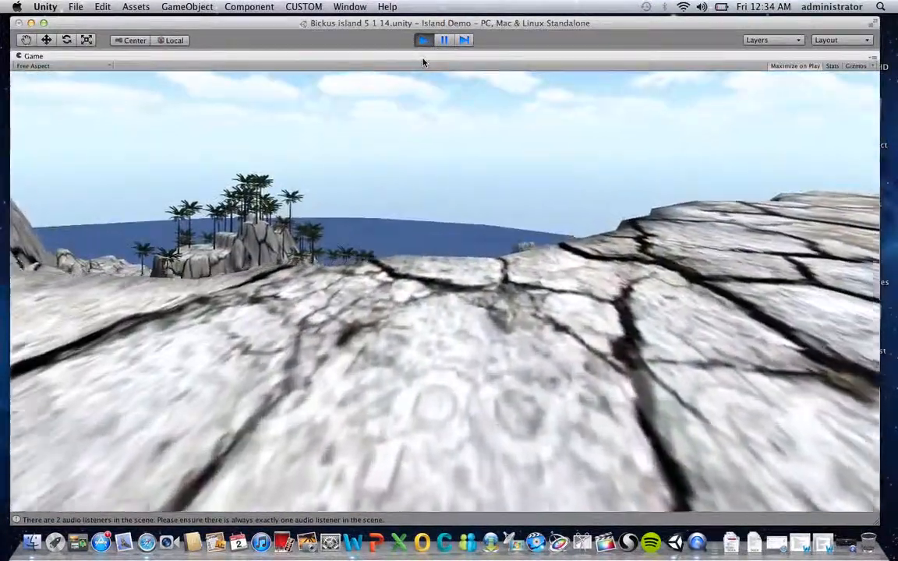
{"action": "key", "text": "w"}
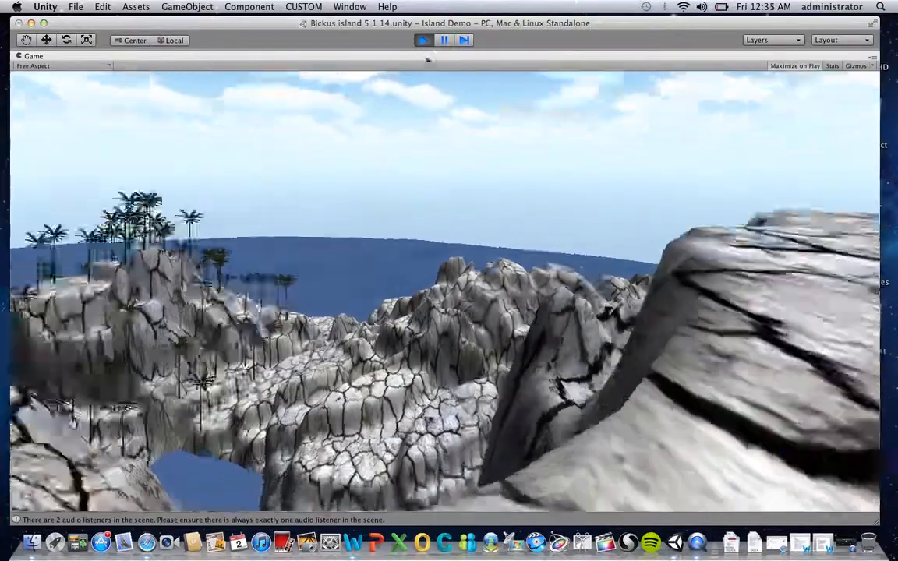
{"action": "key", "text": "w"}
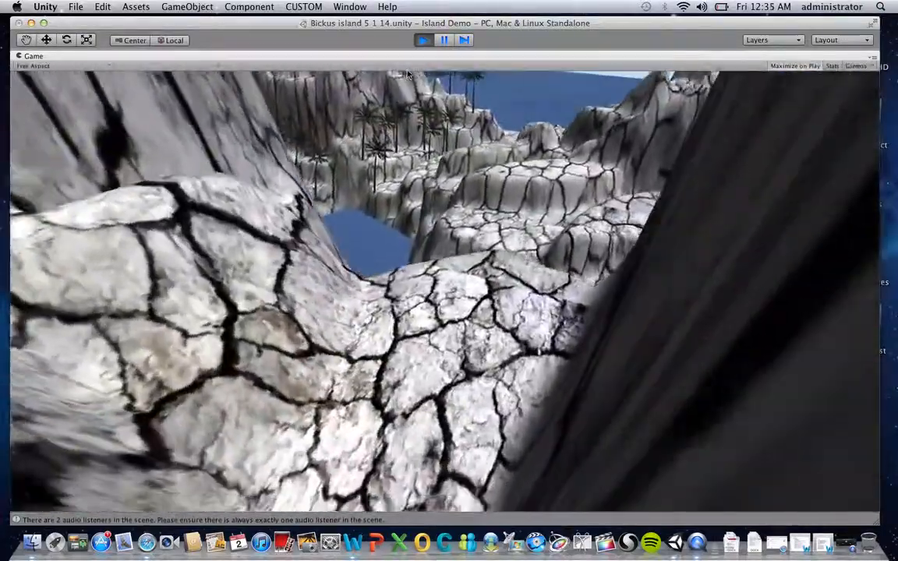
{"action": "key", "text": "w"}
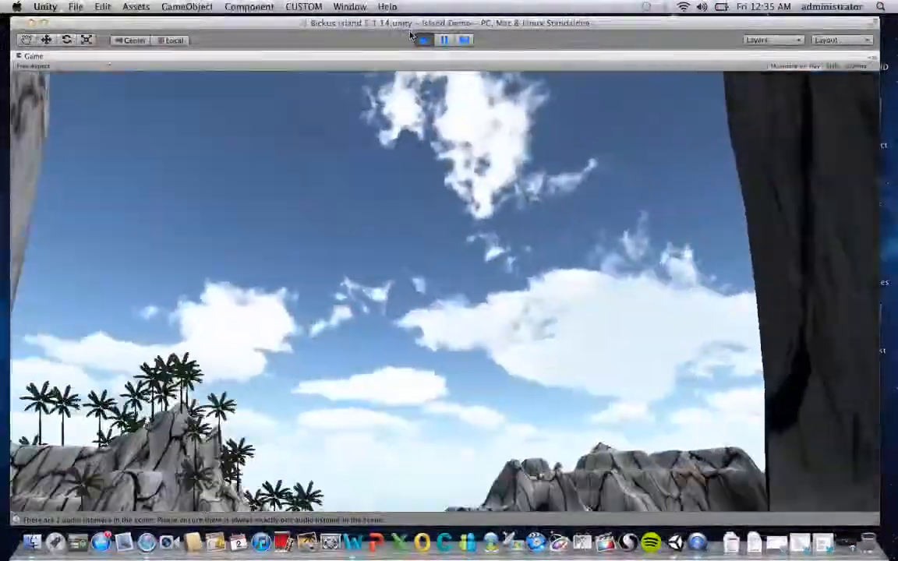
{"action": "key", "text": "w"}
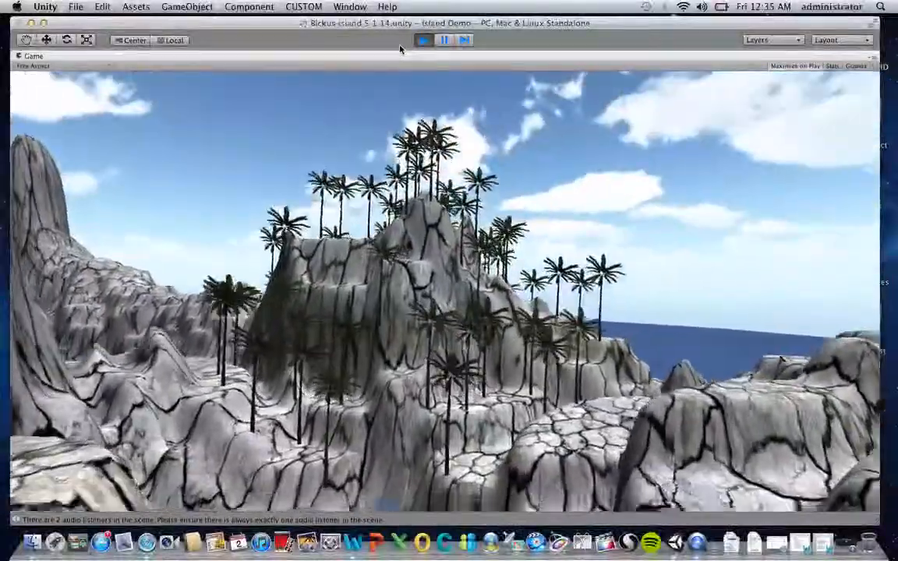
{"action": "key", "text": "w"}
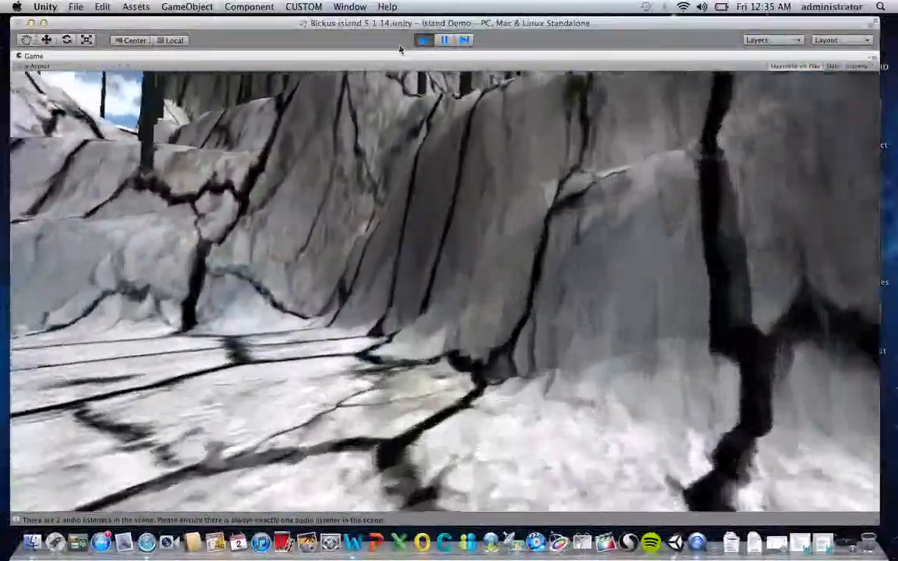
{"action": "key", "text": "w"}
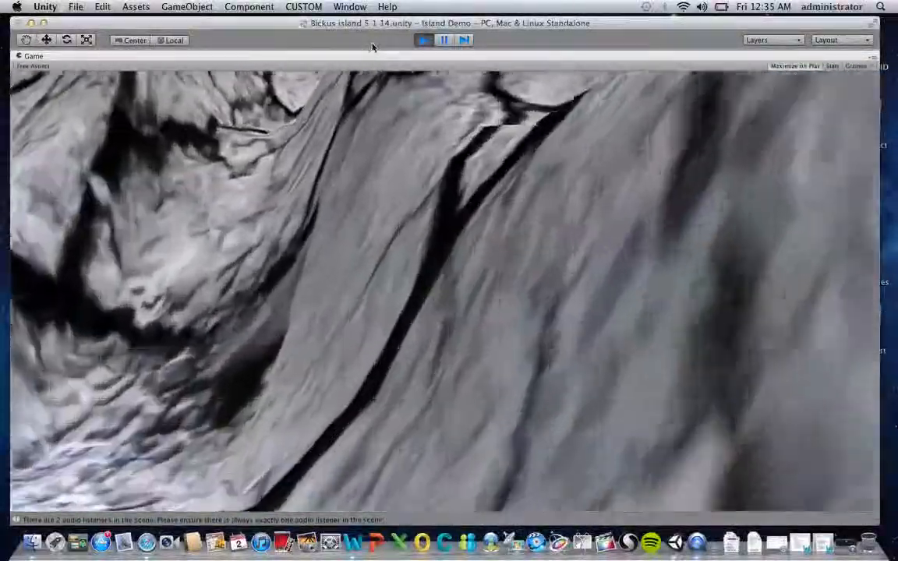
{"action": "key", "text": "w"}
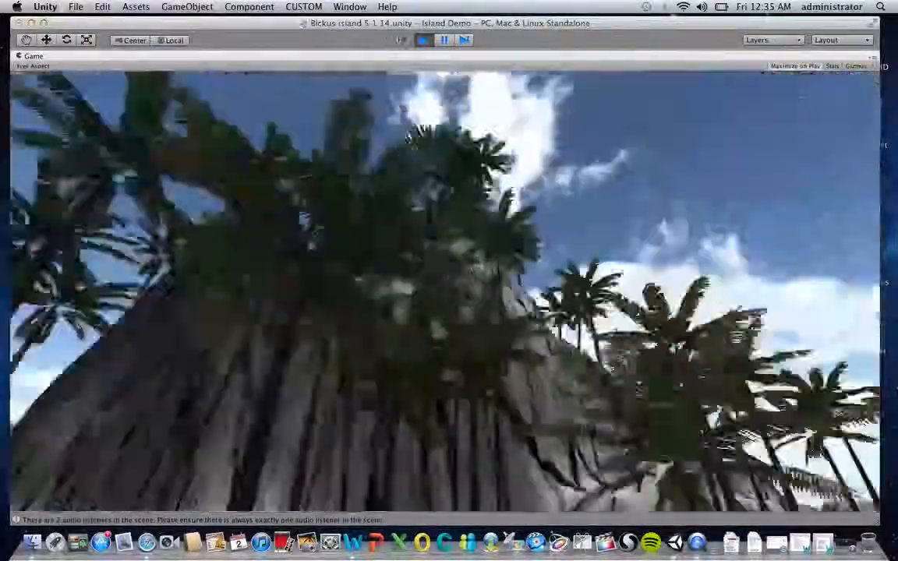
{"action": "key", "text": "w"}
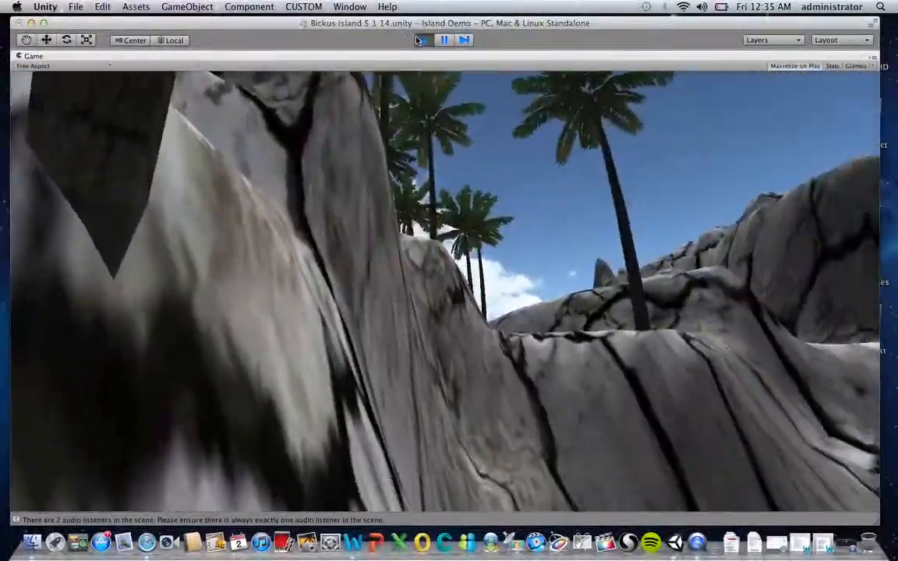
{"action": "left_click", "coordinate": [419, 42]}
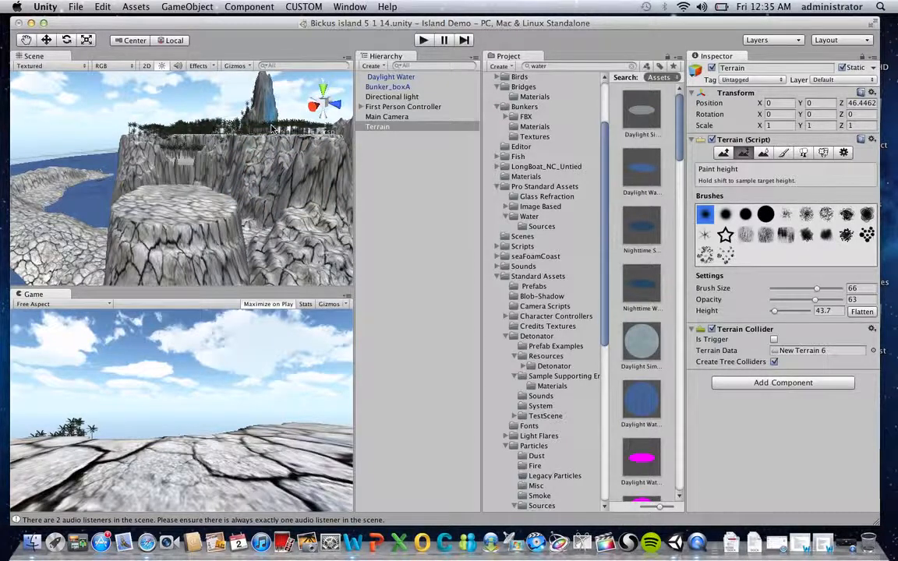
{"action": "left_click", "coordinate": [697, 542]}
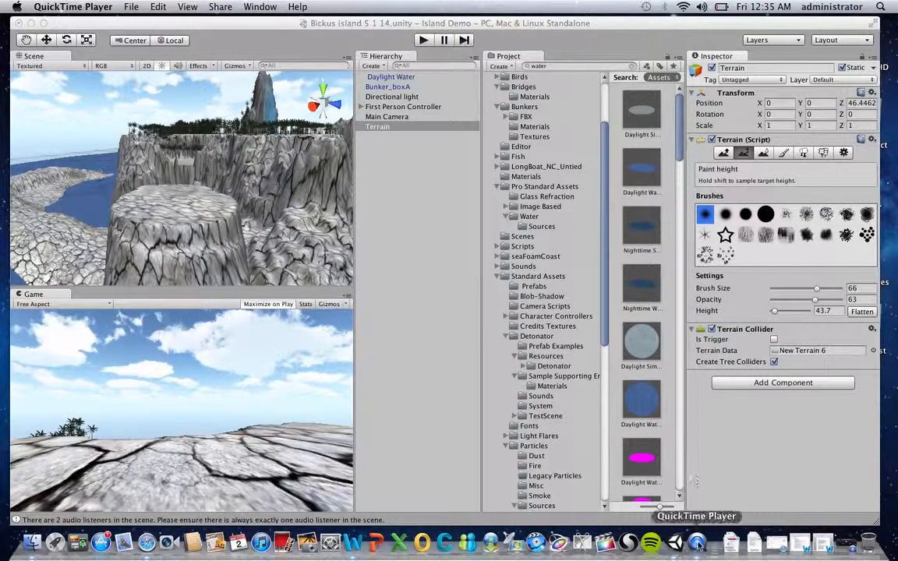
{"action": "right_click", "coordinate": [698, 549]}
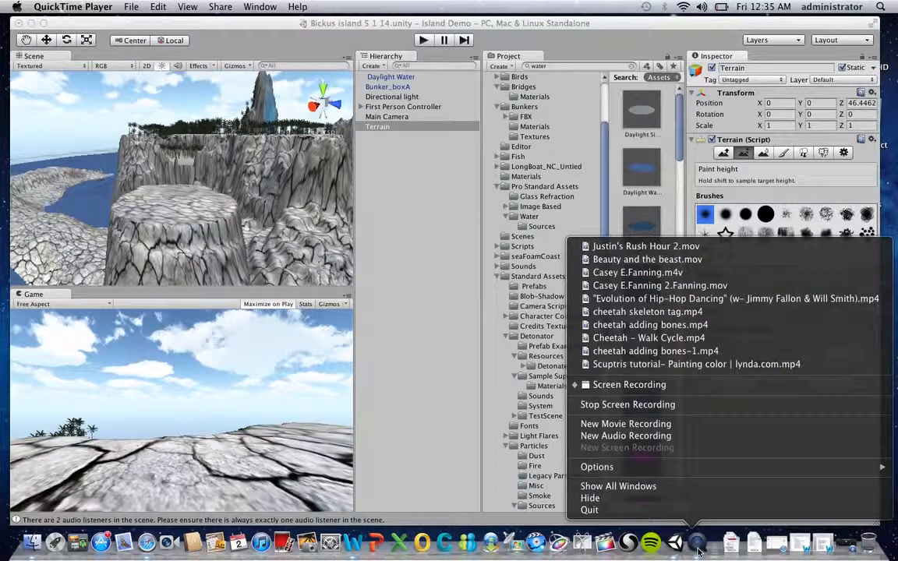